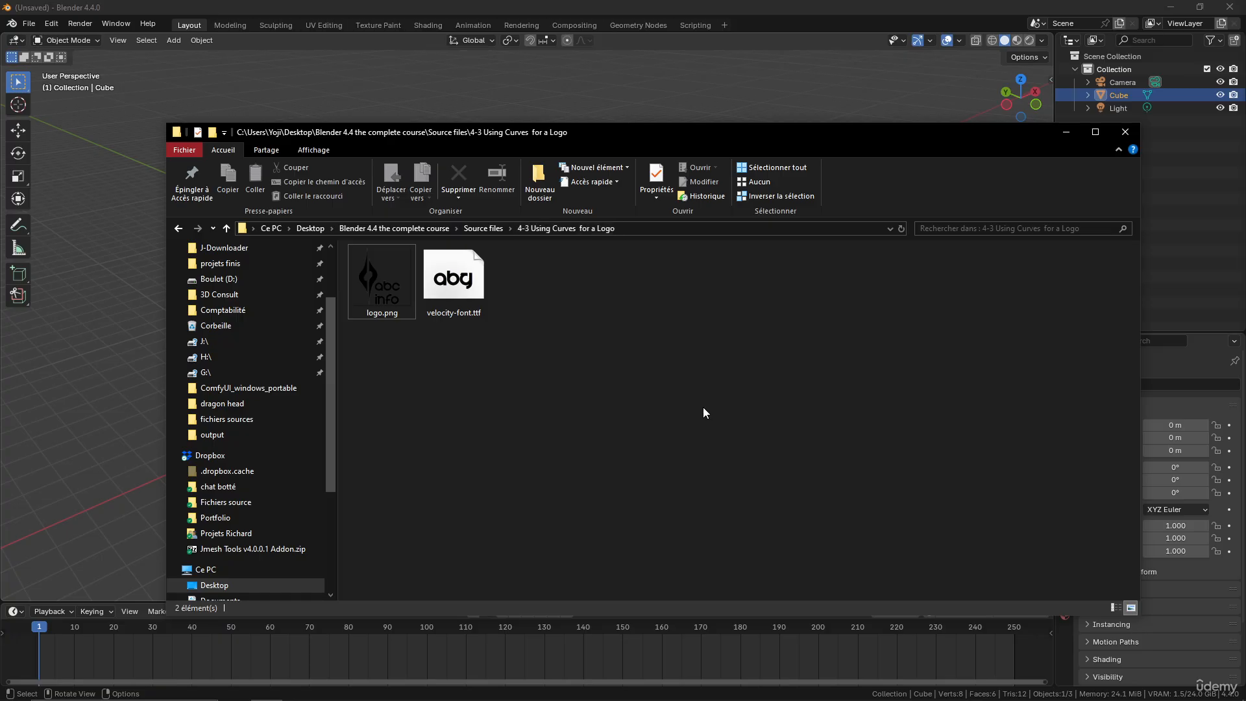
View logo.png from the 4-3 Using Curves for a Logo folder, and close the preview
{"action": "left_click", "coordinate": [381, 273]}
{"action": "double_click", "coordinate": [381, 272]}
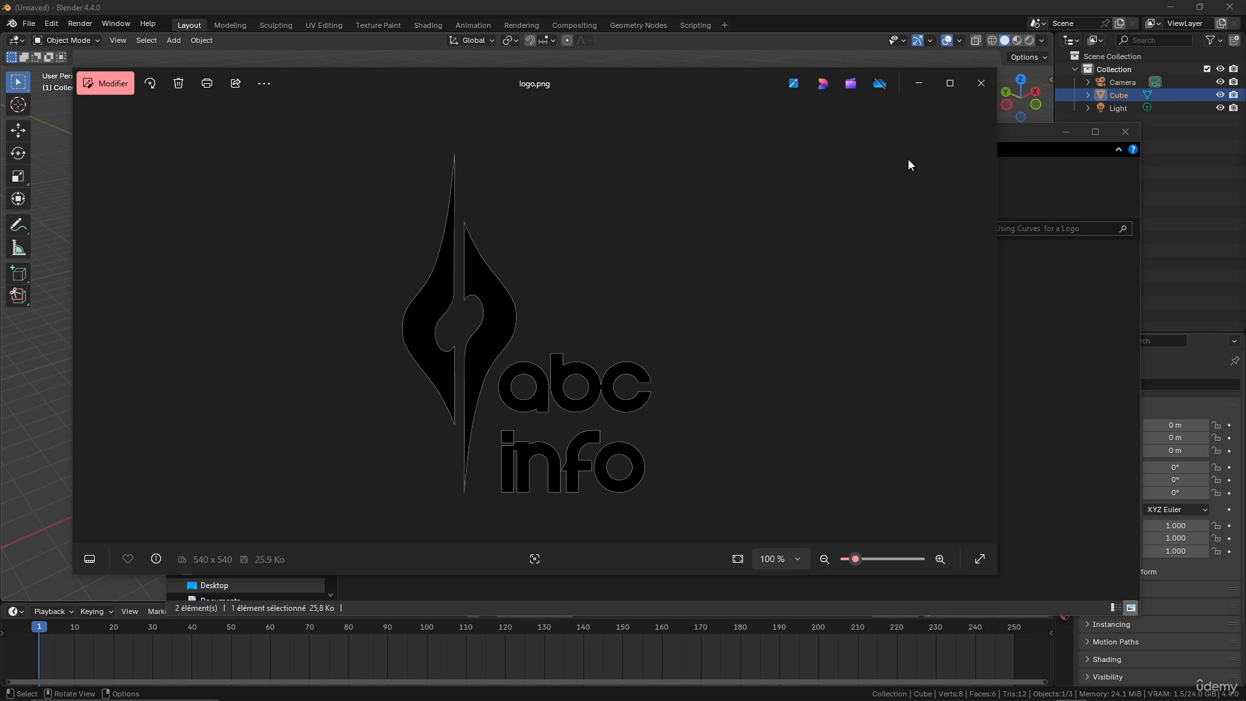
{"action": "left_click", "coordinate": [980, 91]}
{"action": "left_click", "coordinate": [467, 288]}
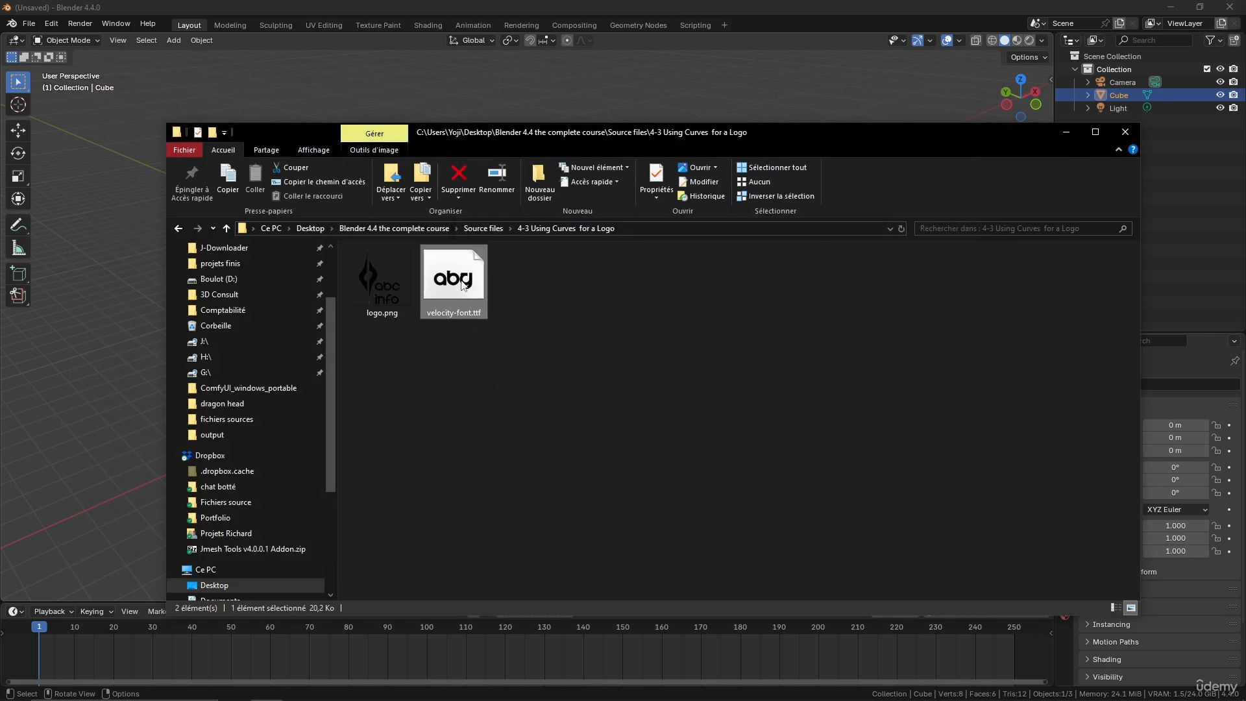
Bring logo.png from the source folder into the Blender scene as a reference image, and minimize the folder window
{"action": "left_click", "coordinate": [373, 279]}
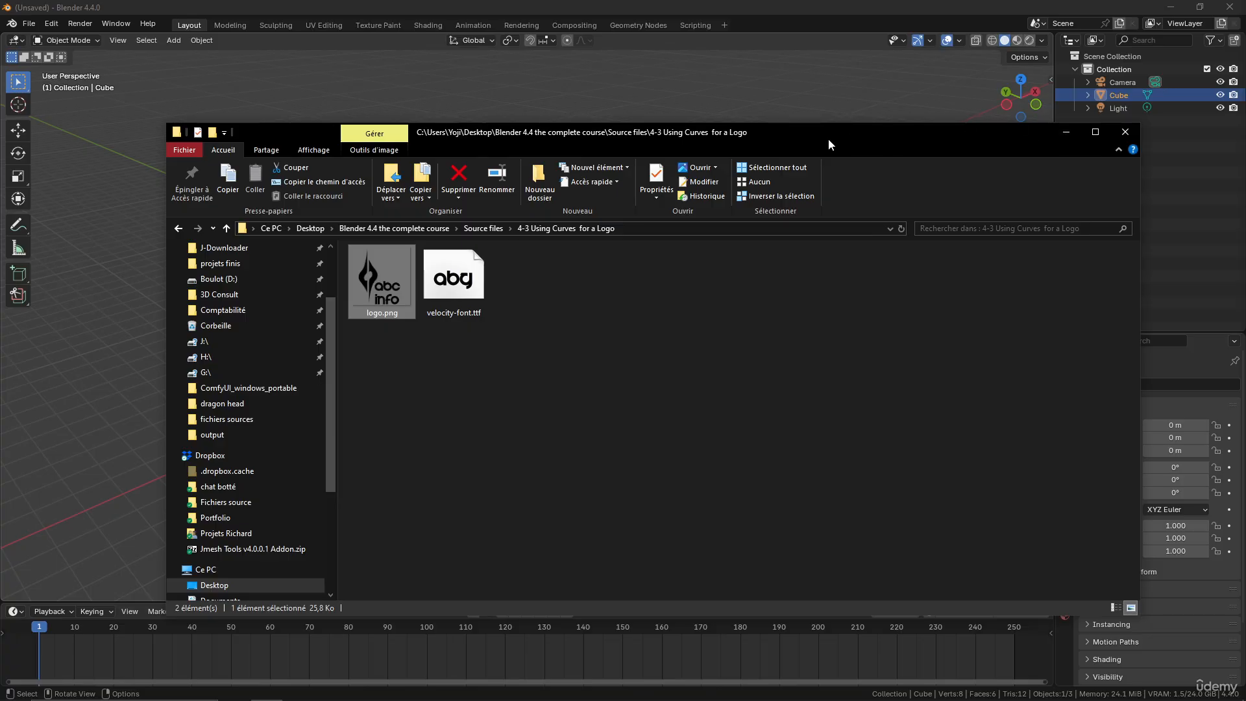
{"action": "left_click_drag", "start_coordinate": [828, 138], "coordinate": [894, 347]}
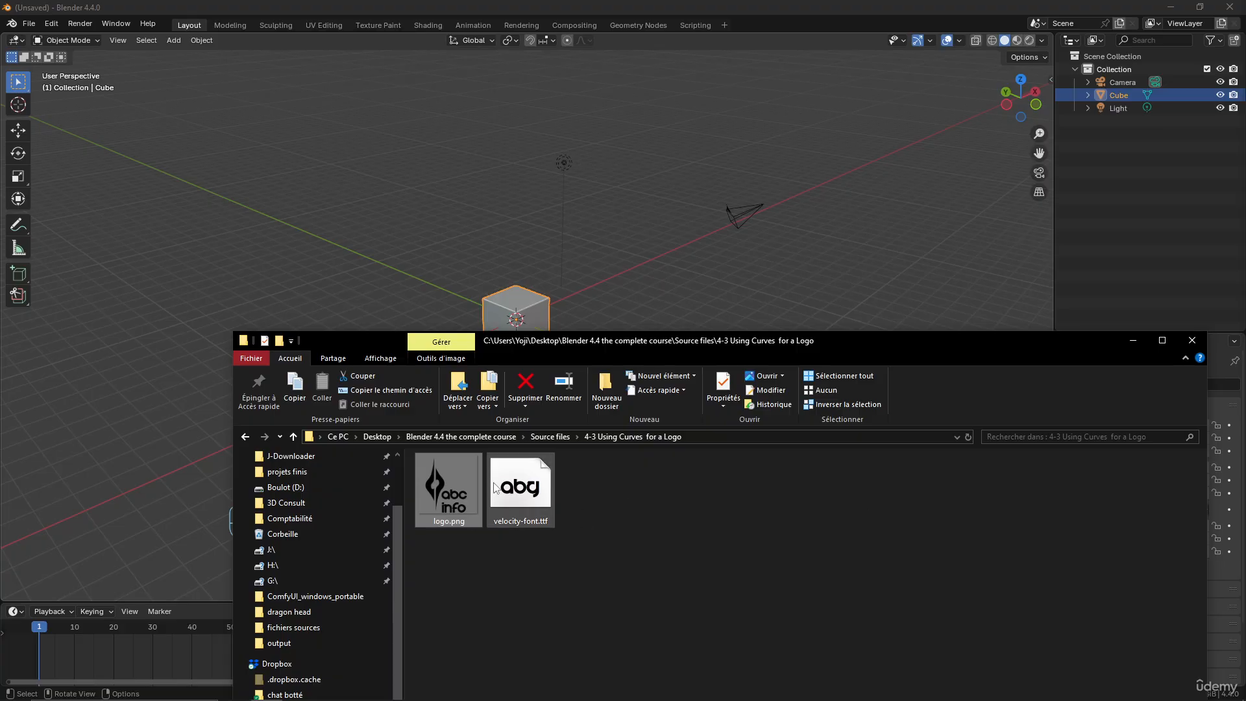
{"action": "left_click_drag", "start_coordinate": [433, 302], "coordinate": [423, 263]}
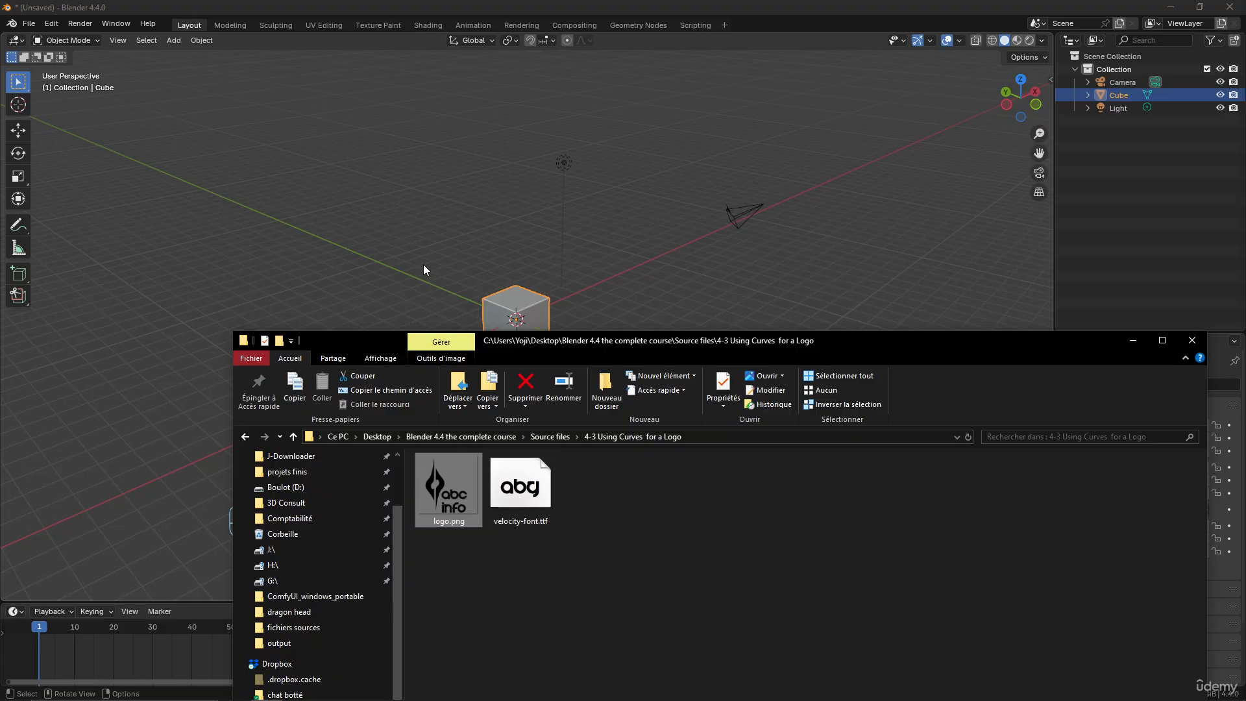
{"action": "left_click", "coordinate": [1133, 344]}
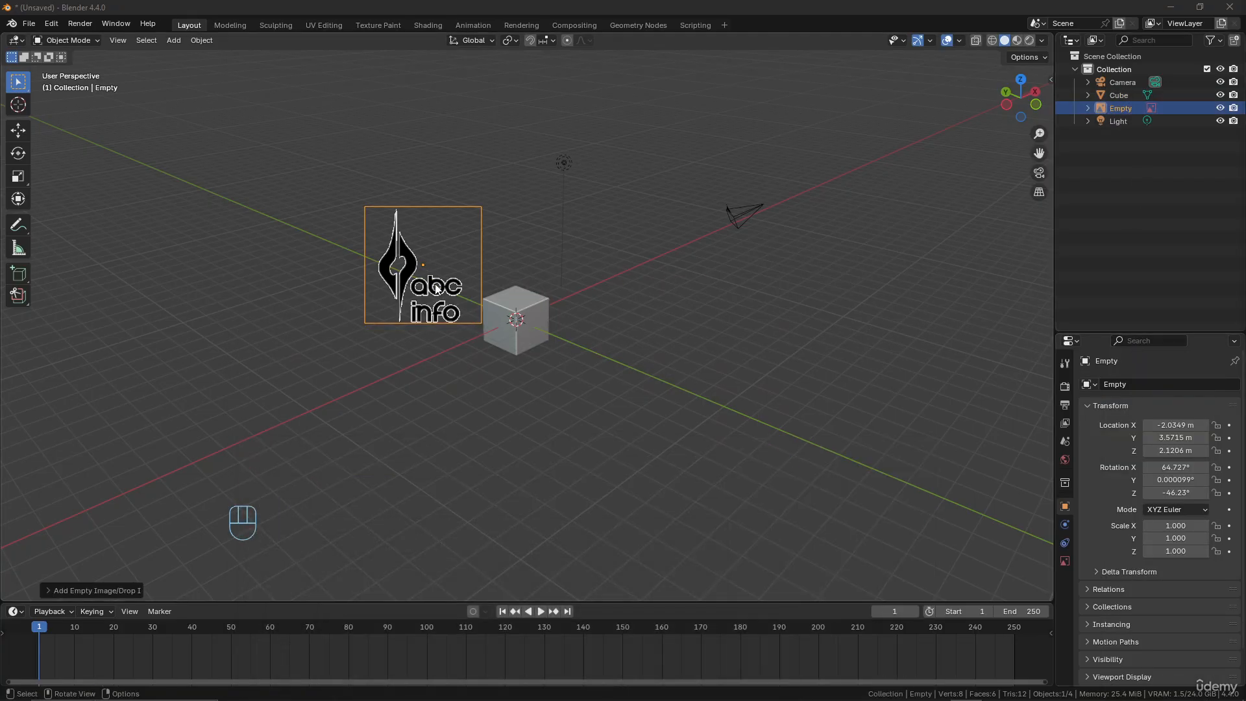
{"action": "left_click", "coordinate": [174, 40]}
{"action": "mouse_move", "coordinate": [208, 194]}
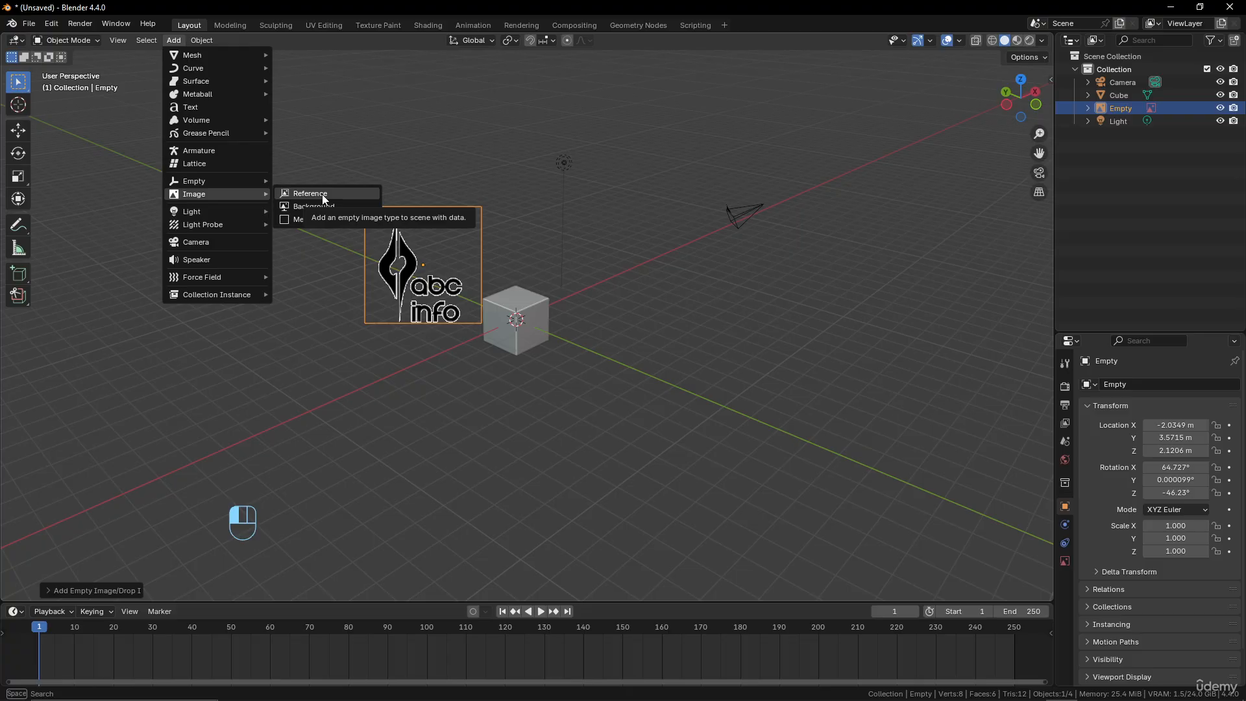
Enable opacity on the logo reference image and lower it to 0.385
{"action": "left_click", "coordinate": [1065, 561]}
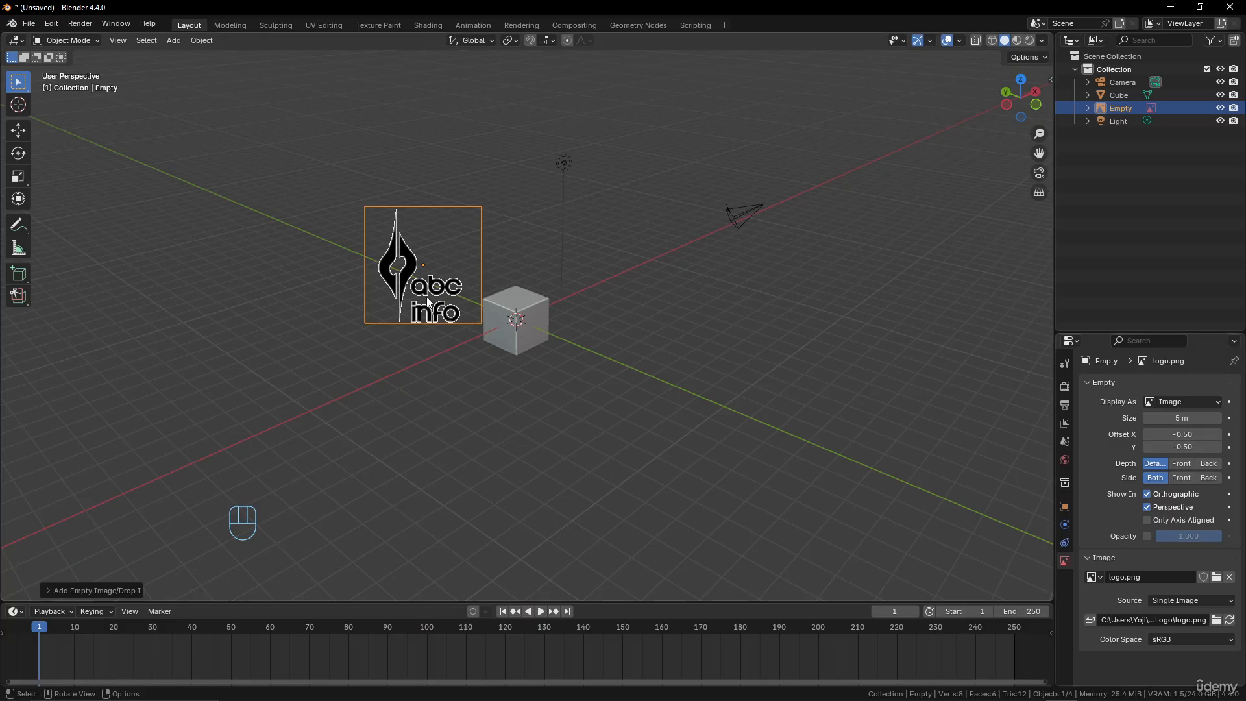
{"action": "left_click", "coordinate": [1146, 536]}
{"action": "scroll", "coordinate": [521, 365], "scroll_direction": "up", "scroll_amount": 4}
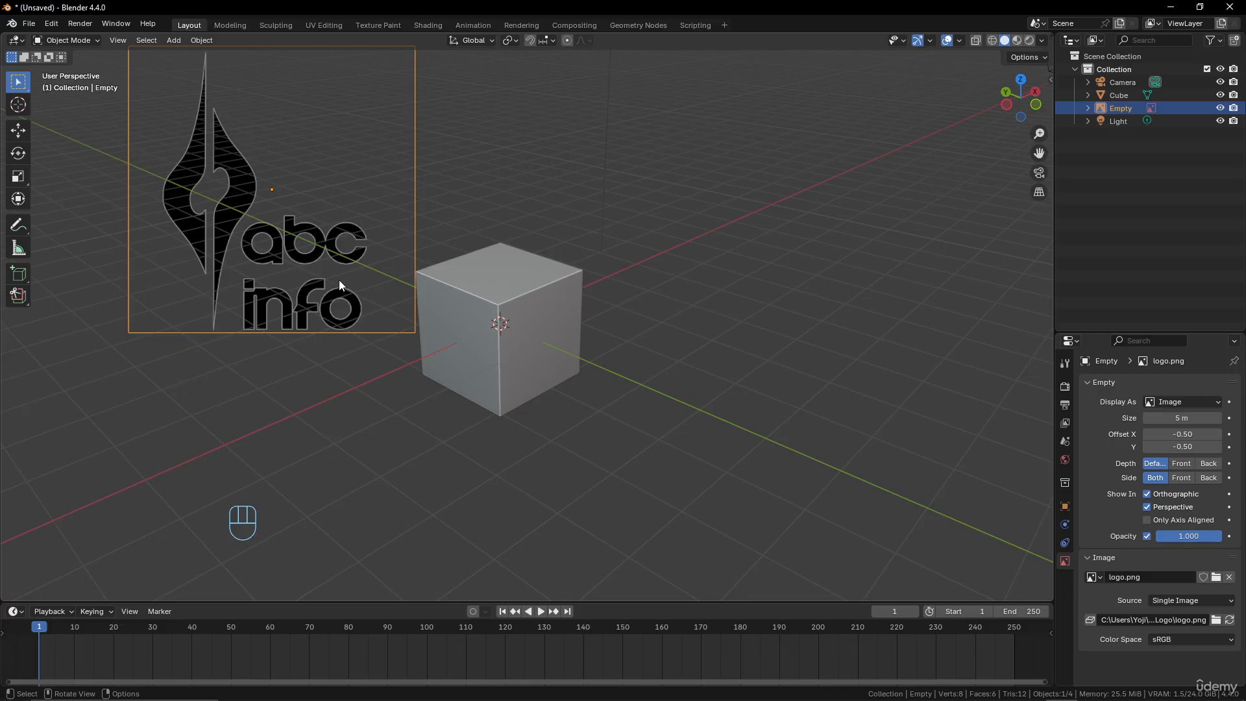
{"action": "middle_click_drag", "start_coordinate": [339, 279], "coordinate": [556, 361], "text": "shift"}
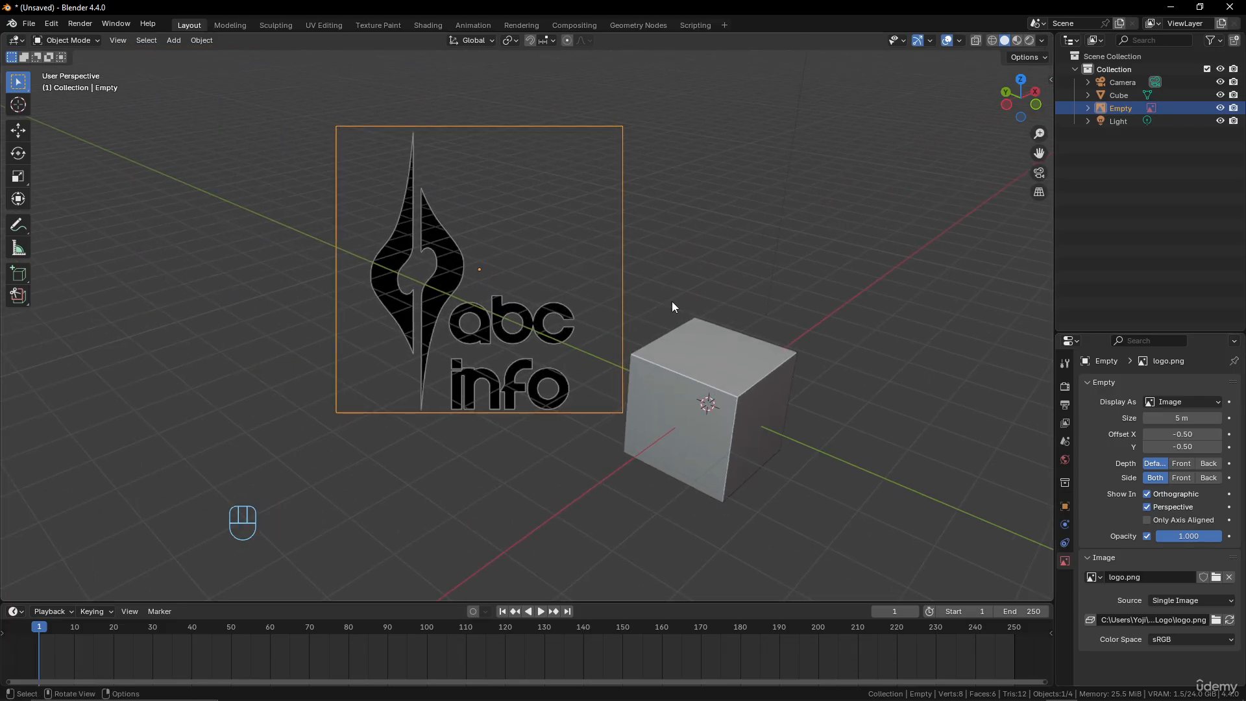
{"action": "middle_click_drag", "start_coordinate": [506, 298], "coordinate": [465, 298]}
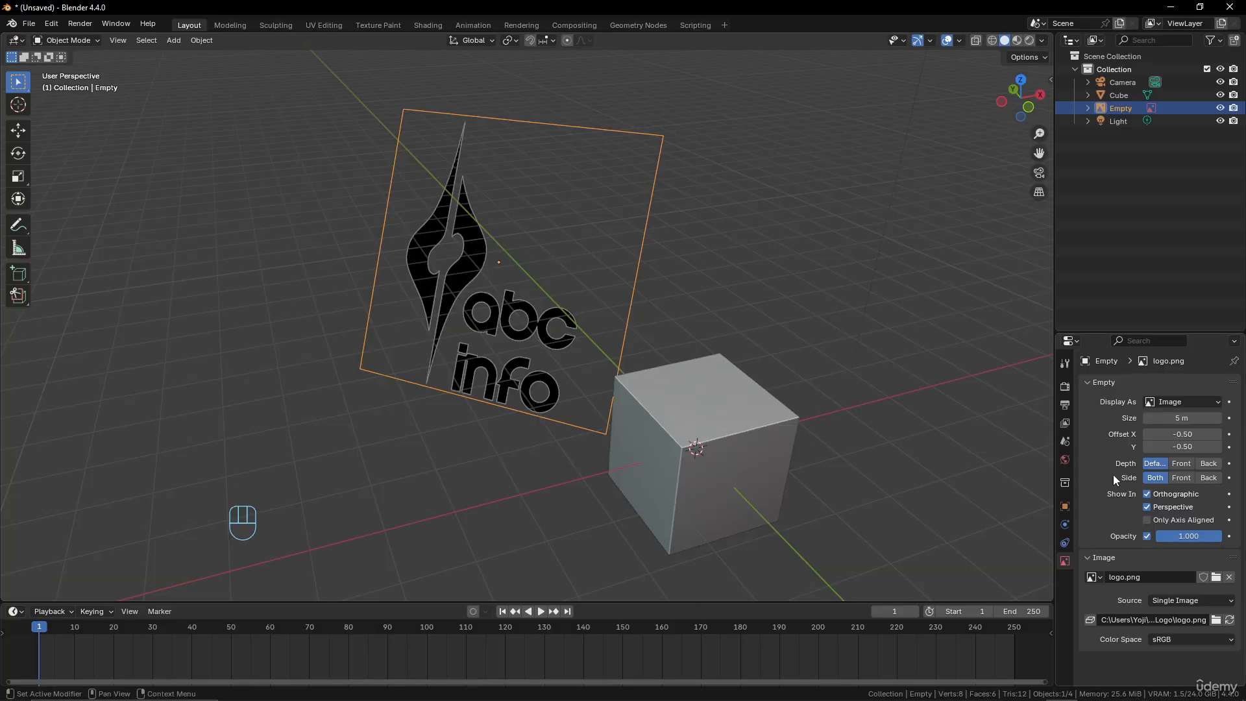
{"action": "left_click_drag", "start_coordinate": [1194, 535], "coordinate": [1155, 535]}
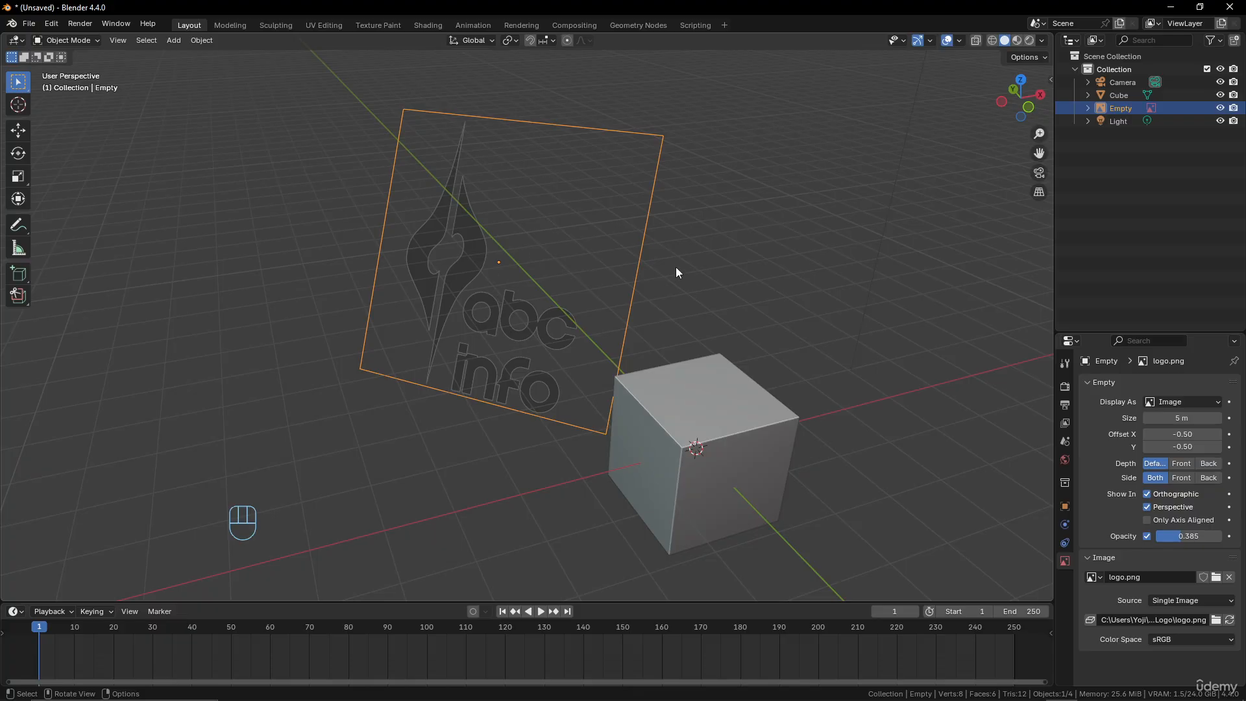
Delete the default light, cube and camera from the scene
{"action": "scroll", "coordinate": [675, 267], "scroll_direction": "down", "scroll_amount": 3}
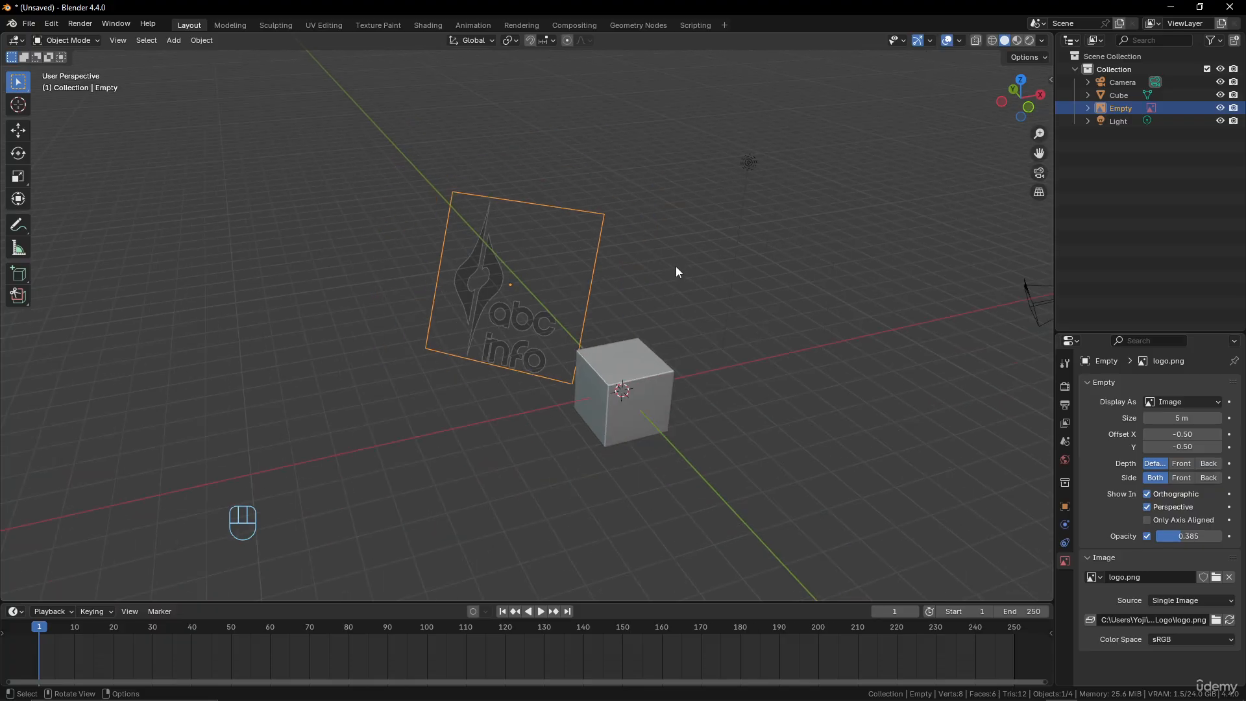
{"action": "left_click", "coordinate": [754, 166]}
{"action": "left_click", "coordinate": [645, 375], "text": "shift"}
{"action": "scroll", "coordinate": [847, 337], "scroll_direction": "down", "scroll_amount": 2}
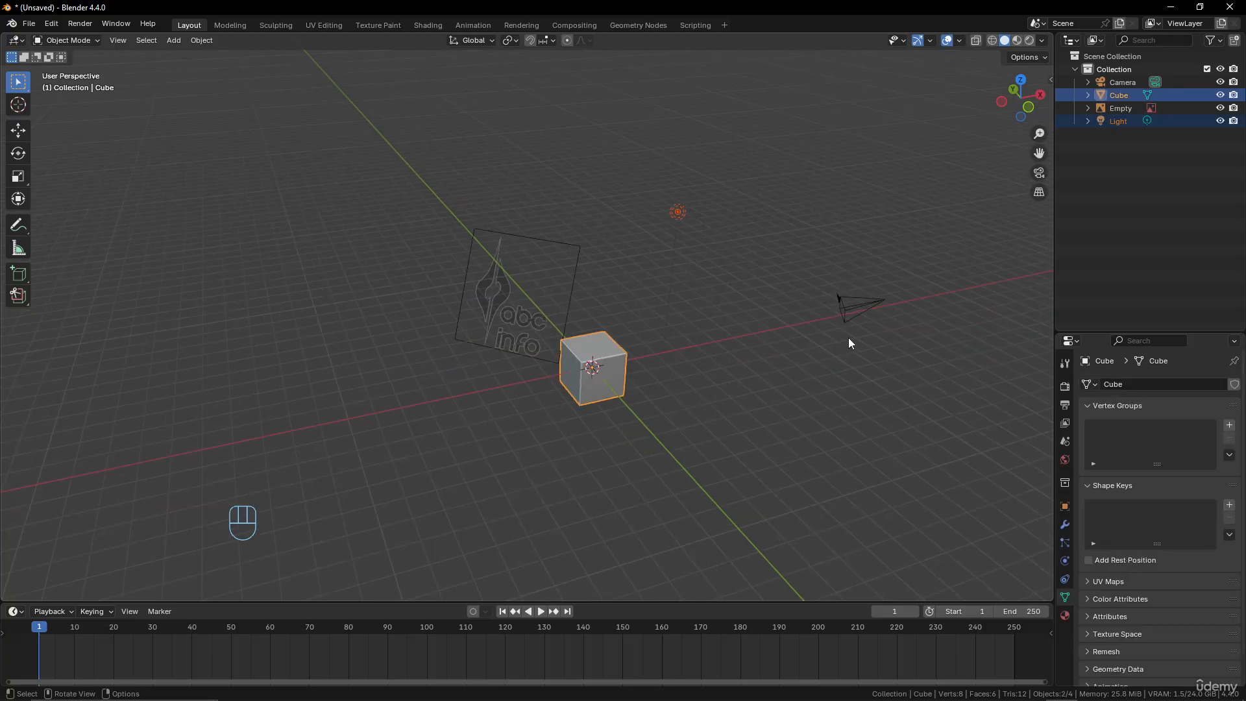
{"action": "left_click", "coordinate": [854, 305], "text": "shift"}
{"action": "key", "text": "x"}
{"action": "left_click", "coordinate": [830, 242]}
Clear the location and rotation of the logo reference image so it lies flat at the world origin
{"action": "left_click", "coordinate": [516, 298]}
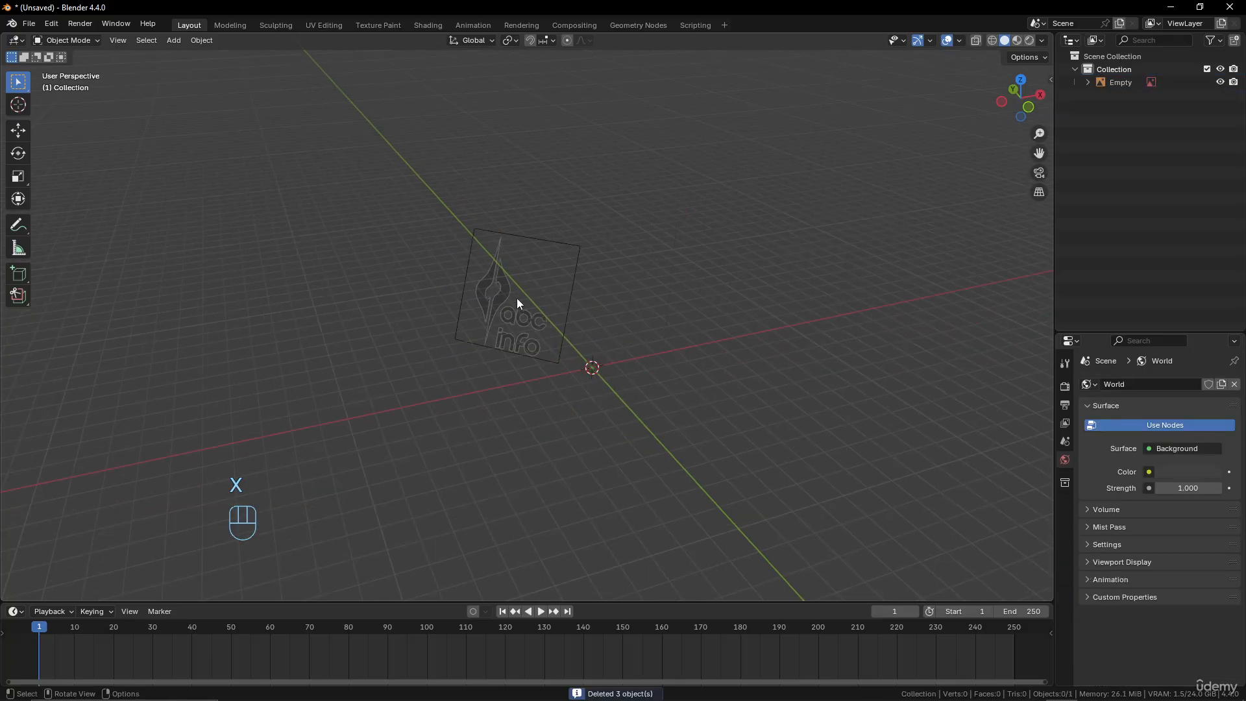
{"action": "key", "text": "alt+g"}
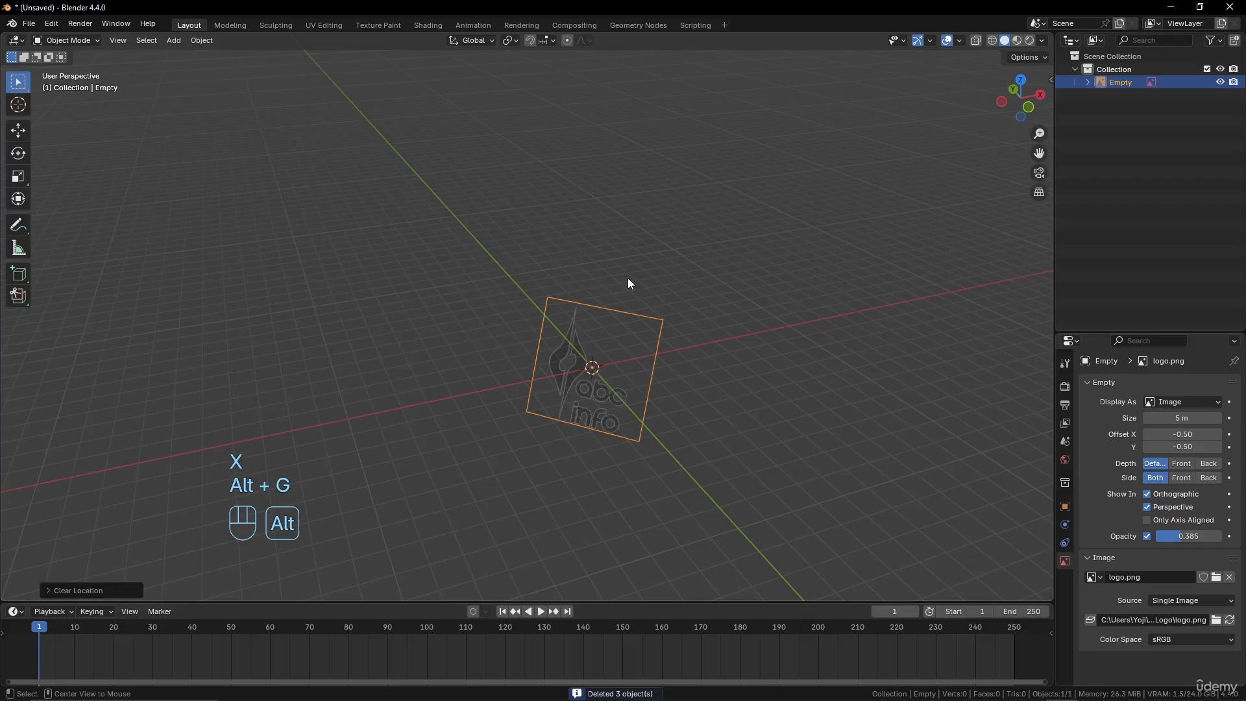
{"action": "key", "text": "alt+r"}
{"action": "middle_click_drag", "start_coordinate": [634, 423], "coordinate": [663, 375]}
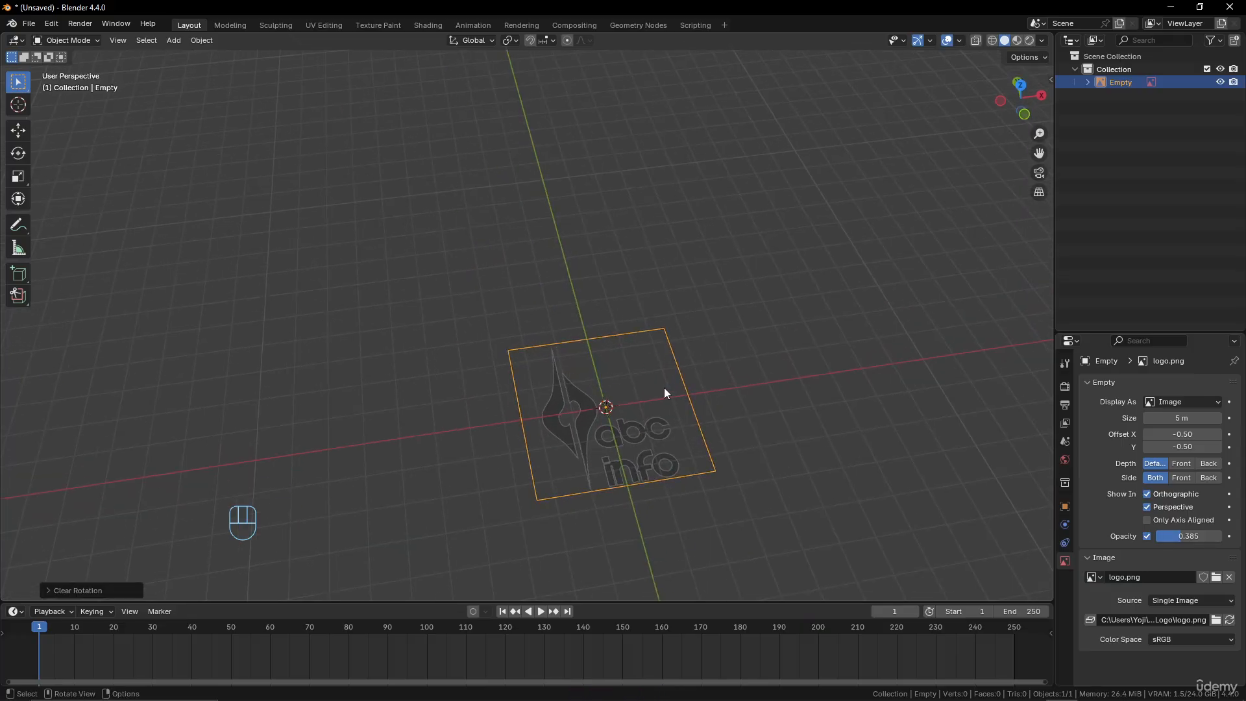
Switch to the top orthographic view and frame the logo reference image in it
{"action": "key", "text": "KP_7"}
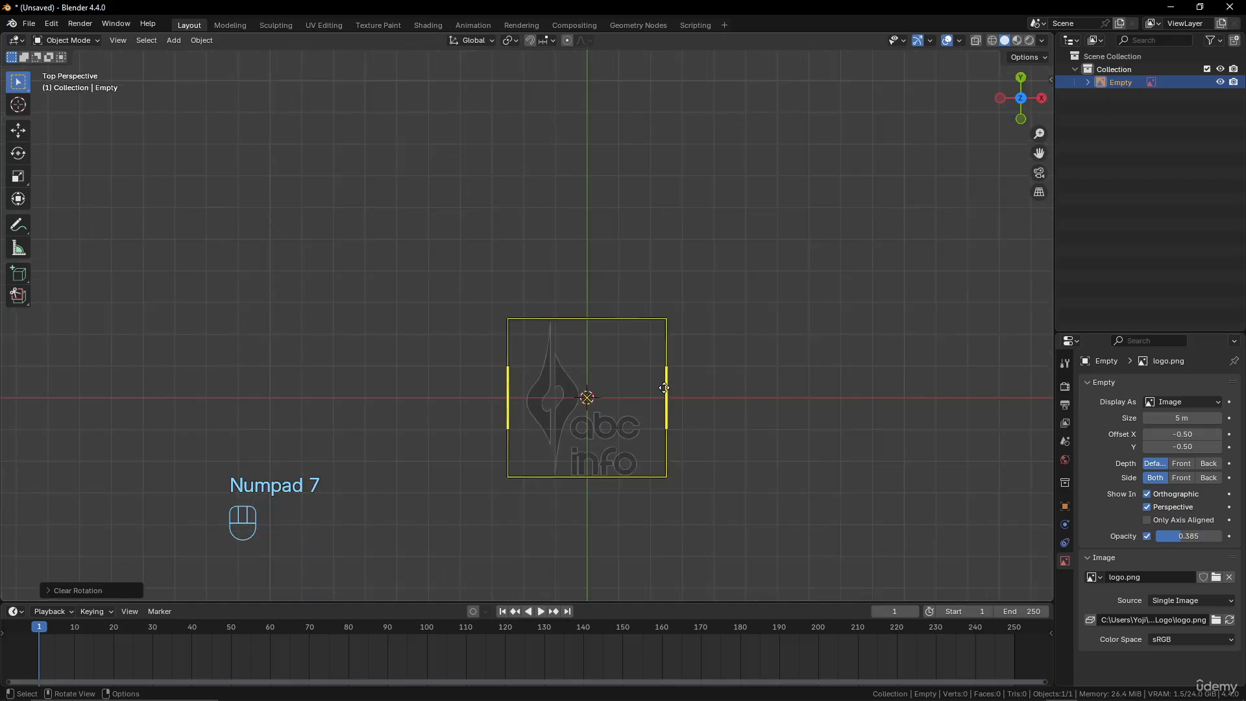
{"action": "key", "text": "KP_5"}
{"action": "scroll", "coordinate": [661, 381], "scroll_direction": "down", "scroll_amount": 3}
{"action": "scroll", "coordinate": [661, 380], "scroll_direction": "up", "scroll_amount": 4}
{"action": "middle_click_drag", "start_coordinate": [667, 366], "coordinate": [585, 260], "text": "shift"}
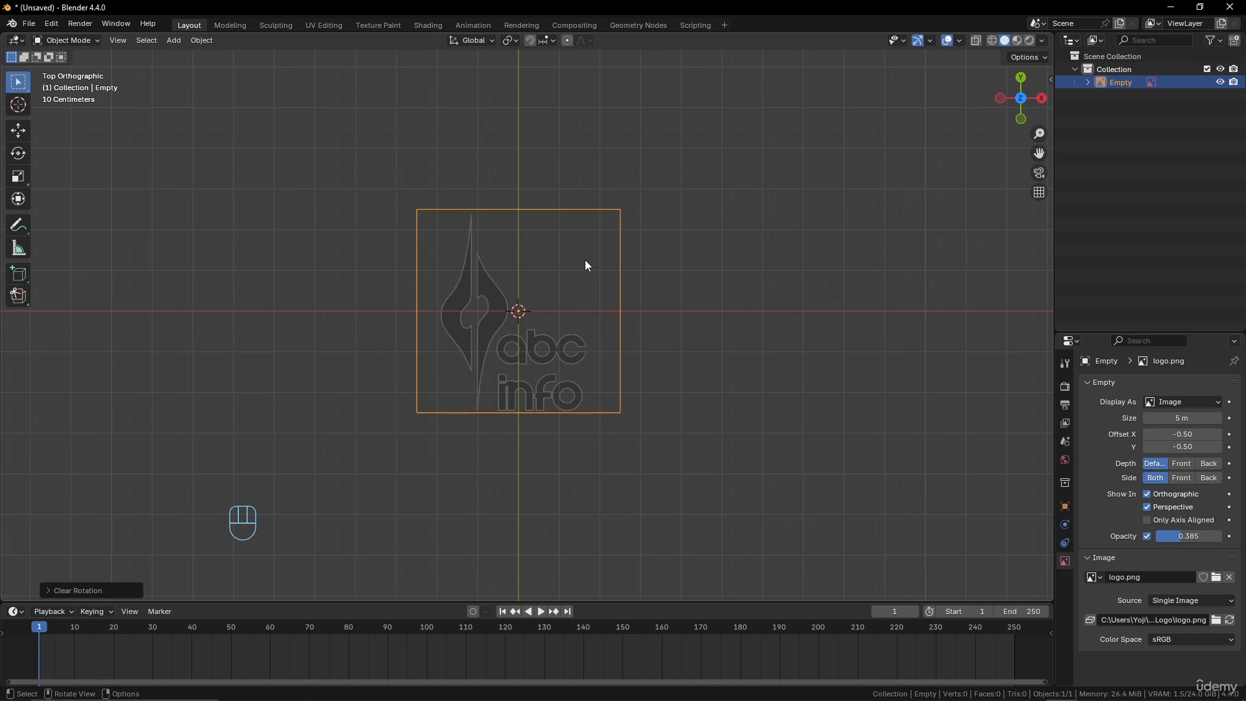
{"action": "key", "text": "KP_Decimal"}
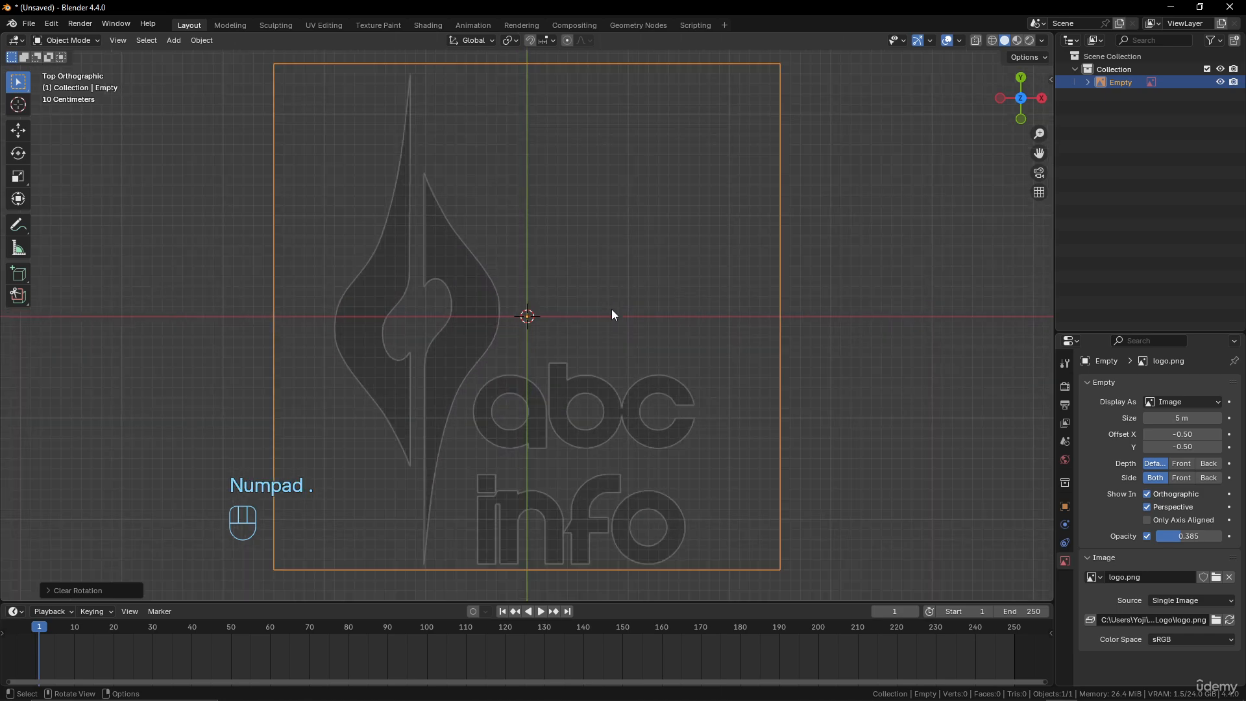
{"action": "scroll", "coordinate": [611, 309], "scroll_direction": "down", "scroll_amount": 2}
{"action": "scroll", "coordinate": [612, 309], "scroll_direction": "up", "scroll_amount": 2}
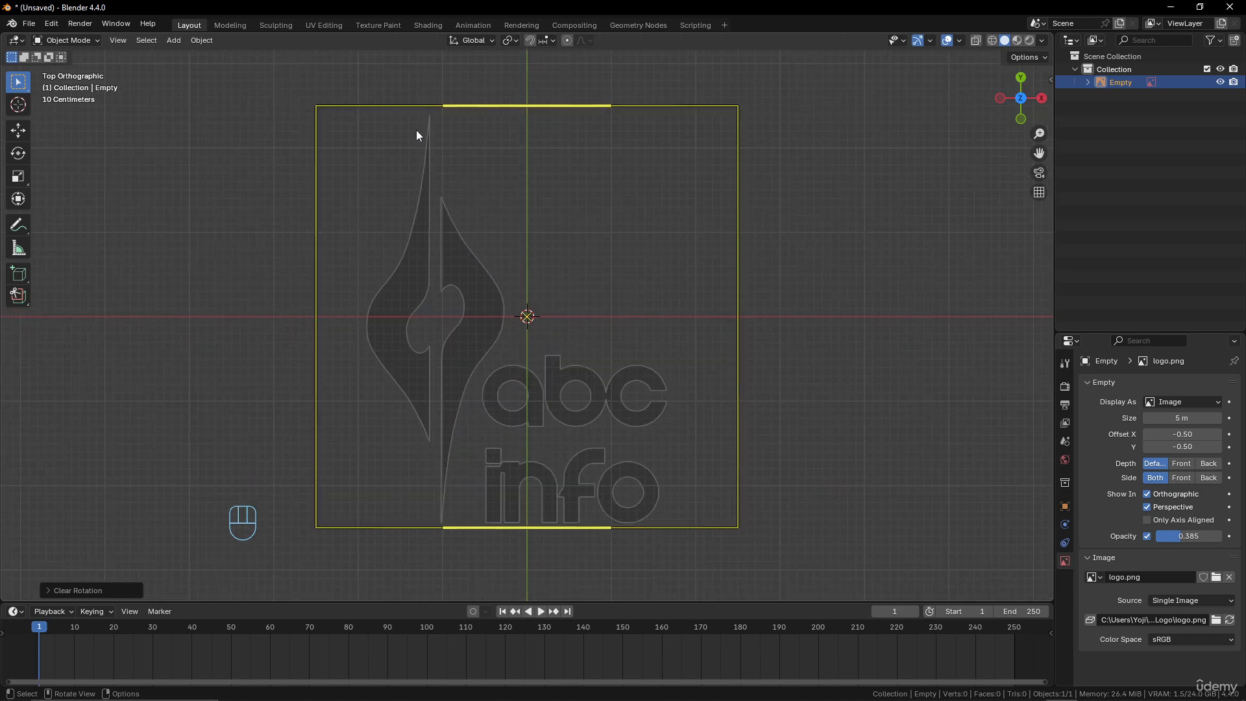
Rename the collection holding the reference image as ref
{"action": "left_click", "coordinate": [1119, 70]}
{"action": "double_click", "coordinate": [1119, 70]}
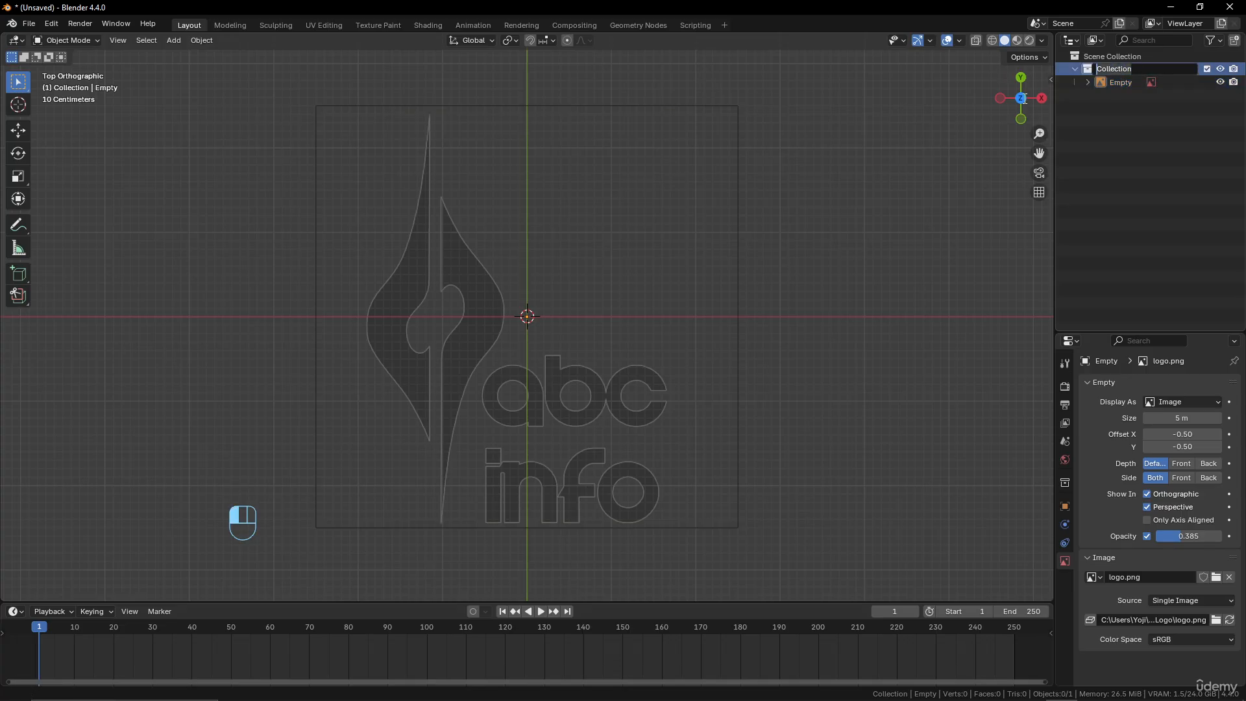
{"action": "type", "text": "ref"}
{"action": "key", "text": "Return"}
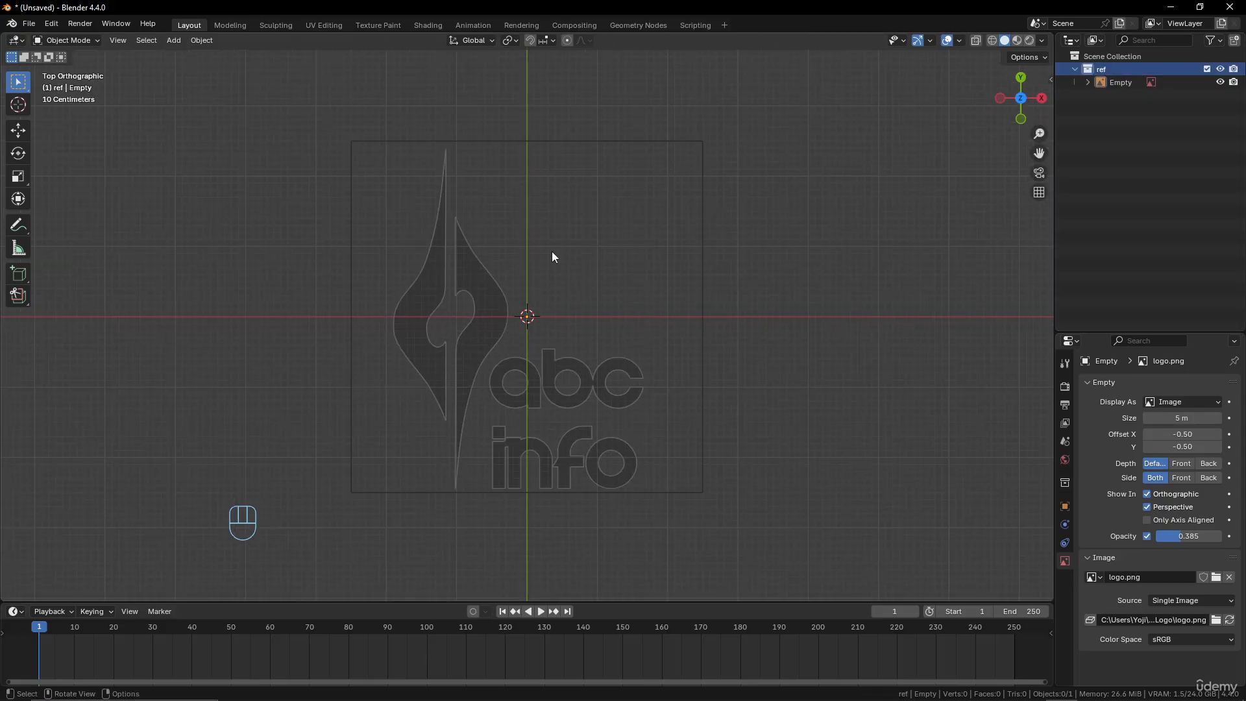
Create a new collection beside ref and name it Logo
{"action": "left_click", "coordinate": [1100, 95]}
{"action": "right_click", "coordinate": [1101, 95]}
{"action": "left_click", "coordinate": [1100, 96]}
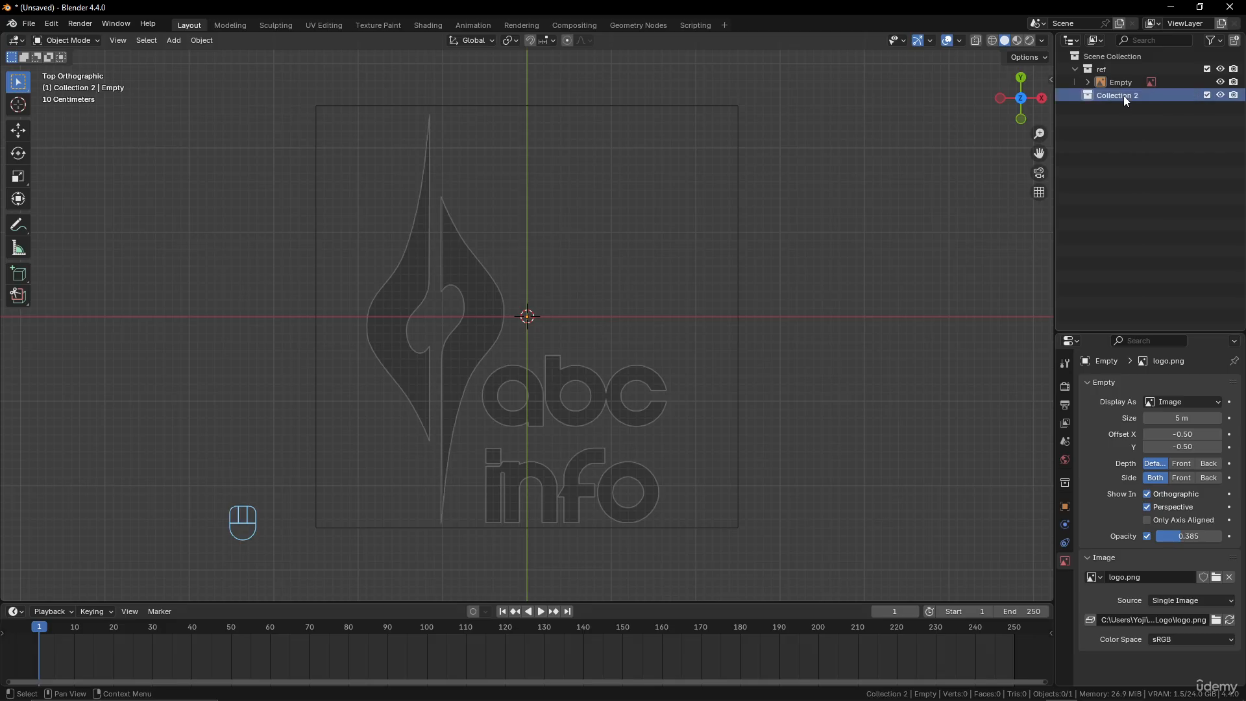
{"action": "double_click", "coordinate": [1111, 96]}
{"action": "type", "text": "Logo"}
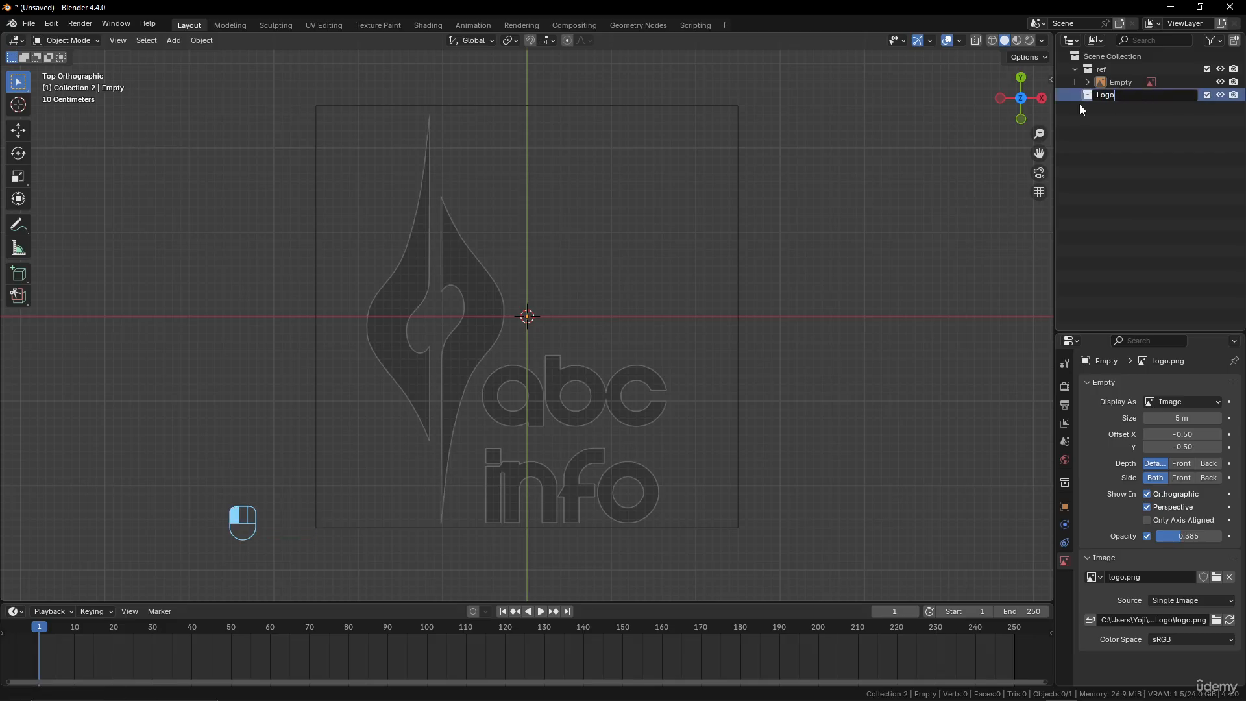
{"action": "key", "text": "Return"}
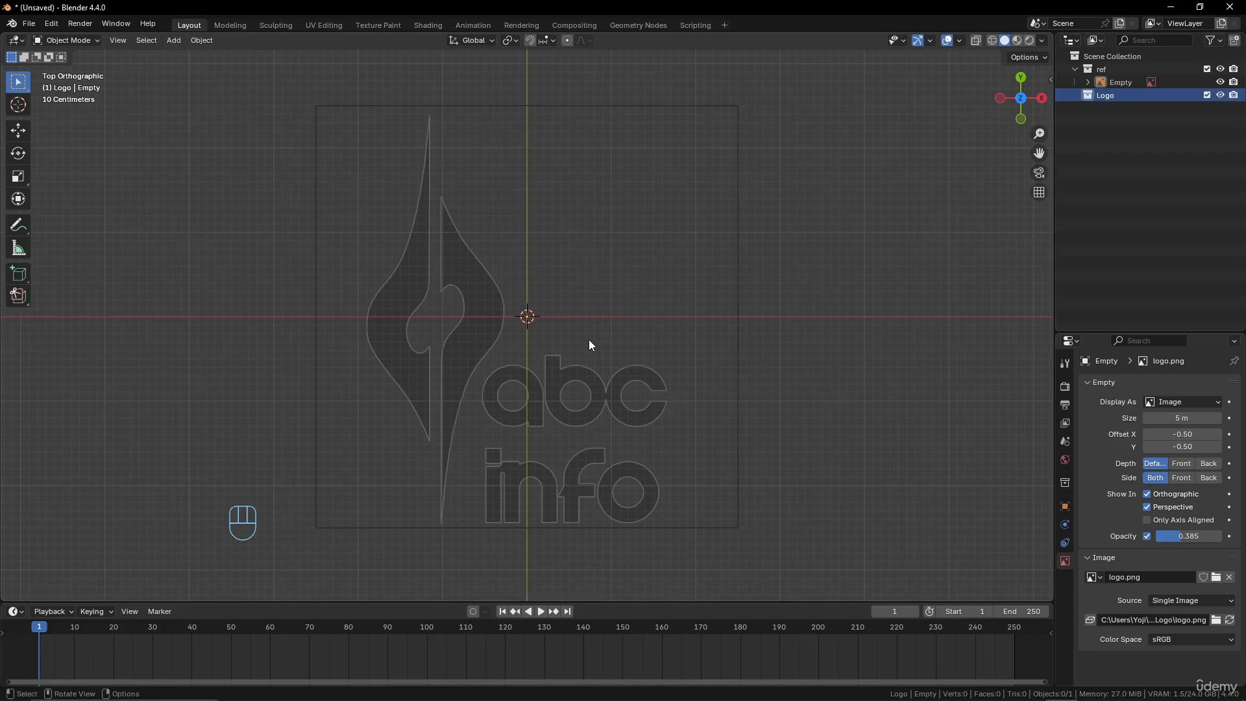
{"action": "scroll", "coordinate": [484, 321], "scroll_direction": "up", "scroll_amount": 2}
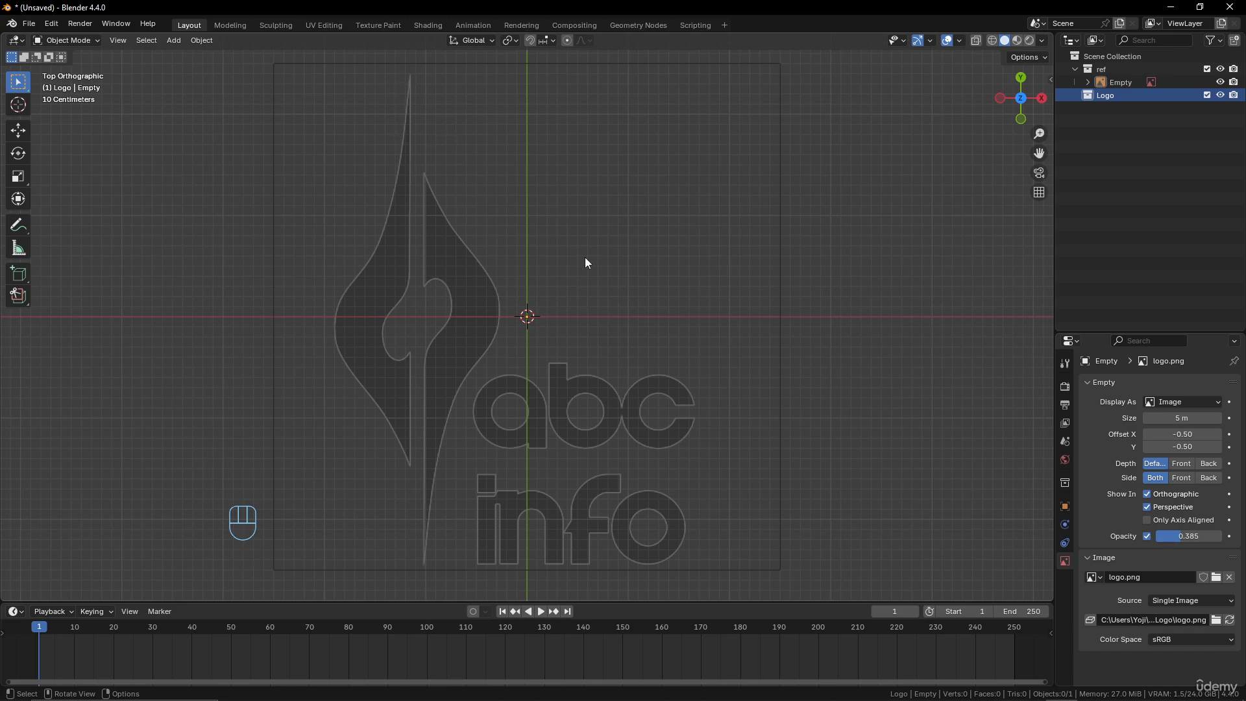
{"action": "left_click", "coordinate": [29, 24]}
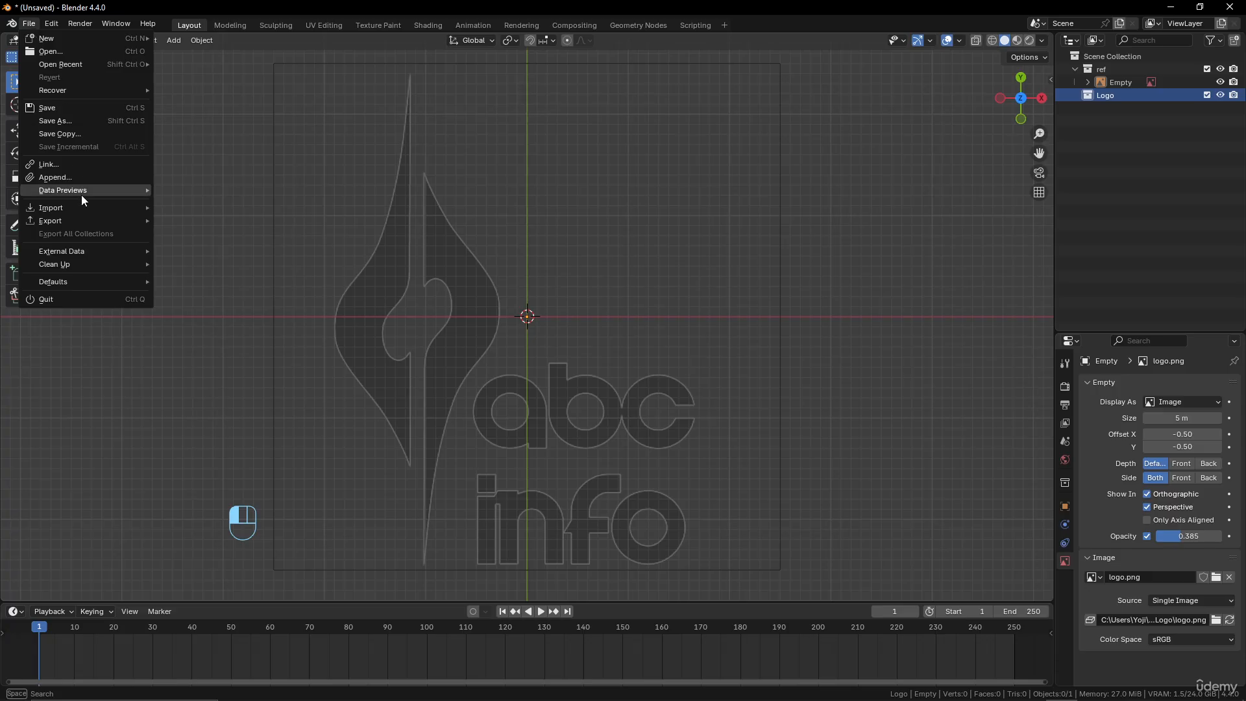
{"action": "mouse_move", "coordinate": [89, 206]}
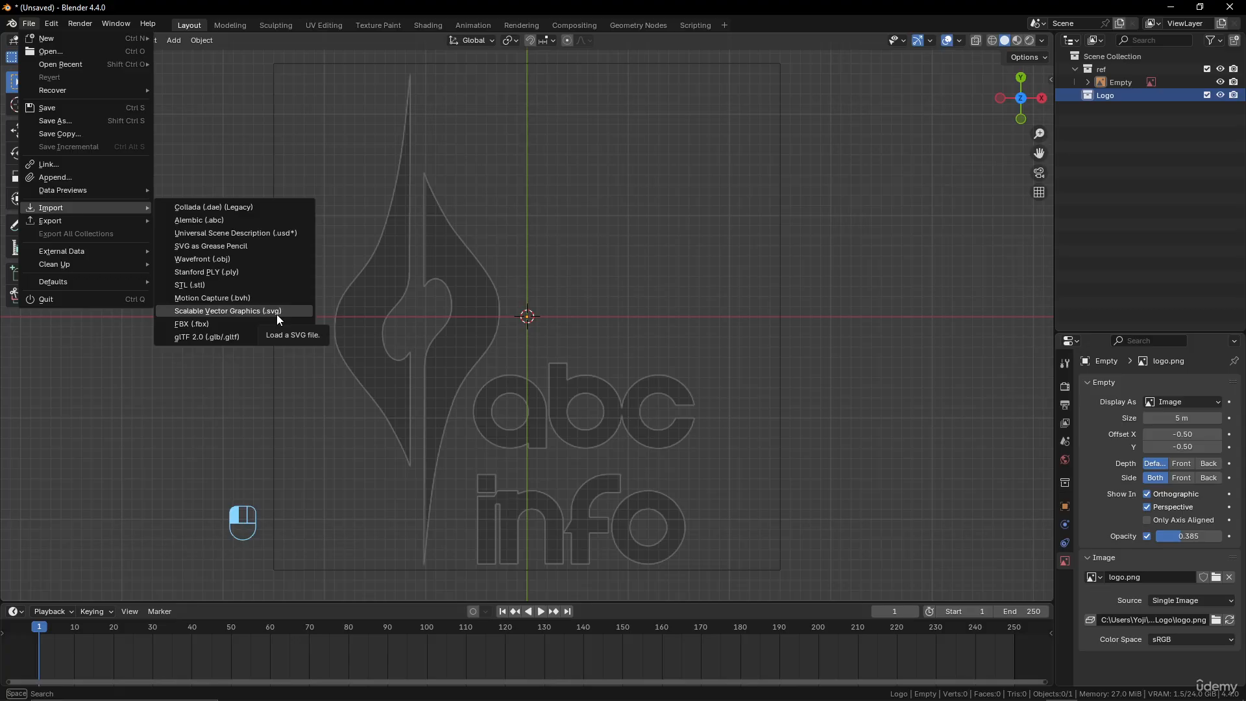
{"action": "scroll", "coordinate": [454, 212], "scroll_direction": "down", "scroll_amount": 4}
{"action": "scroll", "coordinate": [462, 227], "scroll_direction": "up", "scroll_amount": 5}
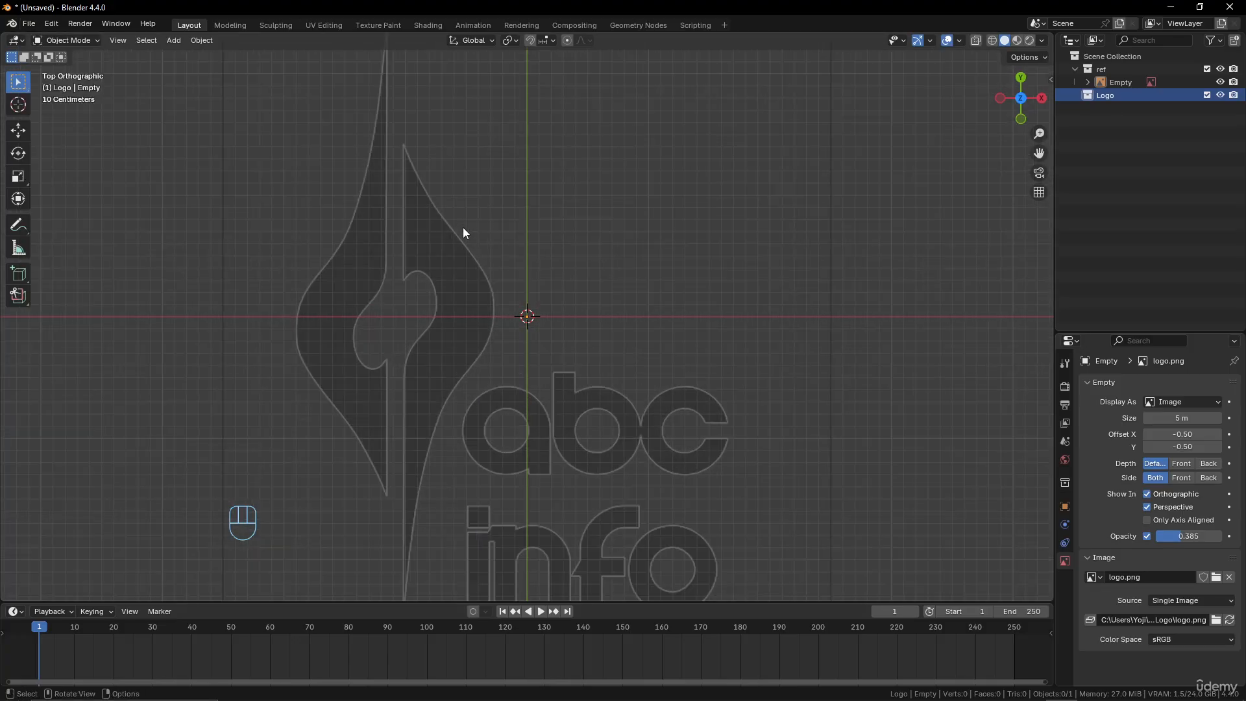
{"action": "scroll", "coordinate": [463, 232], "scroll_direction": "down", "scroll_amount": 2}
Add a Bézier curve at the world origin in the Logo collection
{"action": "key", "text": "shift+a"}
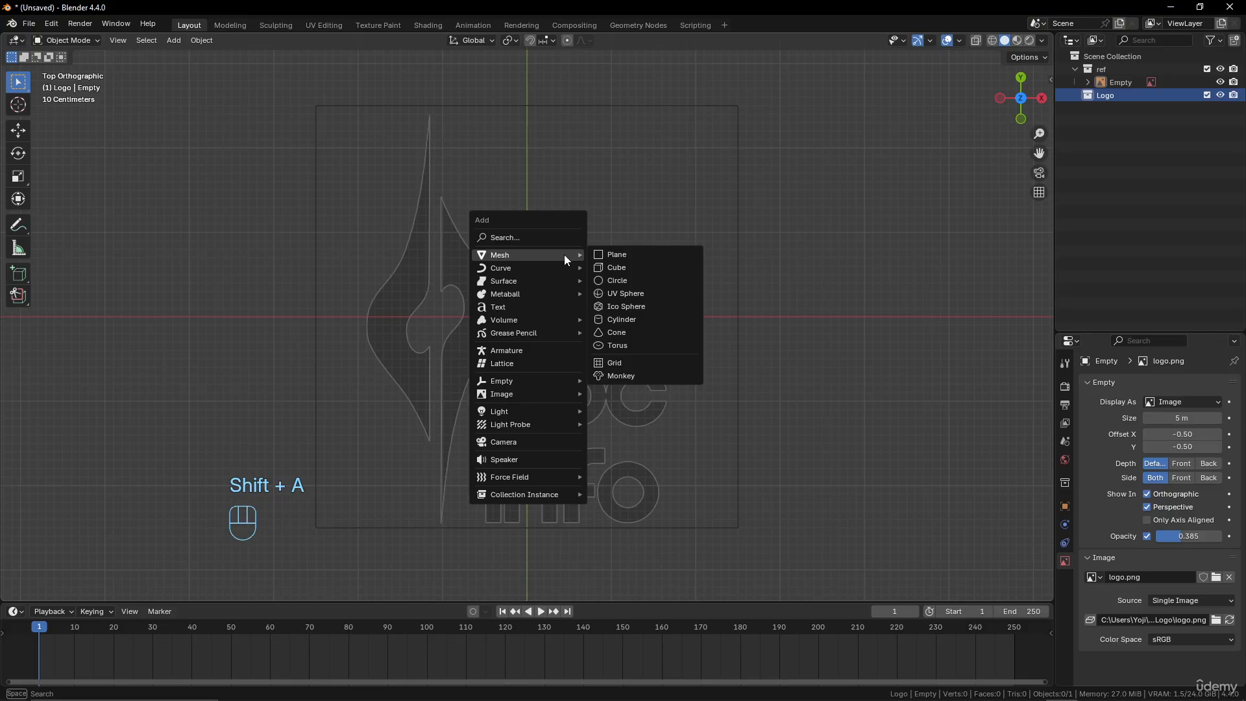
{"action": "mouse_move", "coordinate": [536, 269]}
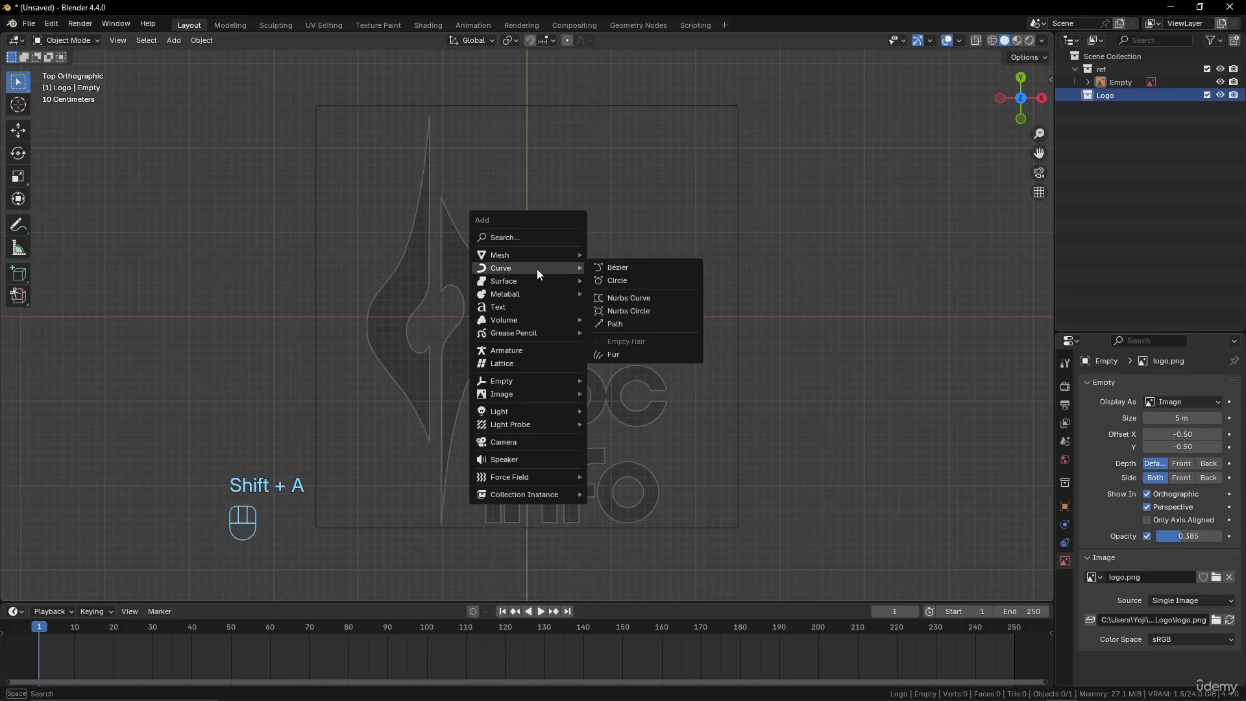
{"action": "left_click", "coordinate": [652, 269]}
{"action": "scroll", "coordinate": [633, 321], "scroll_direction": "down", "scroll_amount": 2}
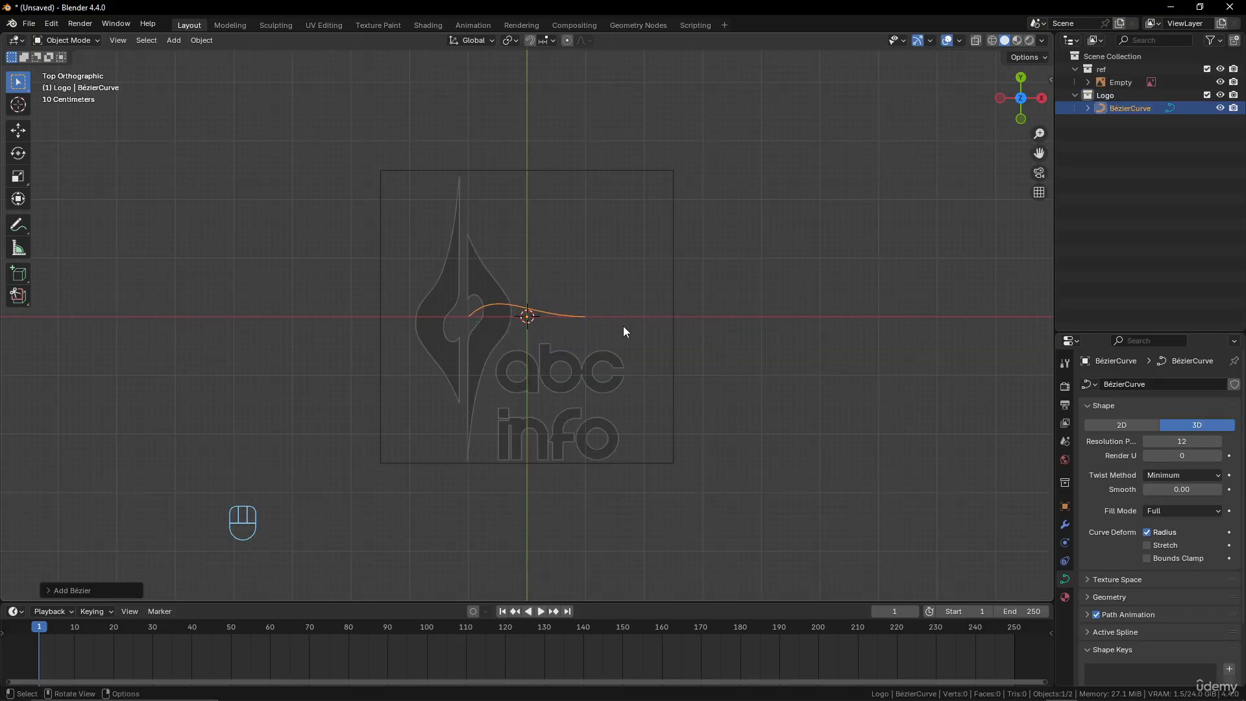
Set the Bézier curve's shape to 2D with its fill mode set to Both
{"action": "left_click", "coordinate": [1139, 424]}
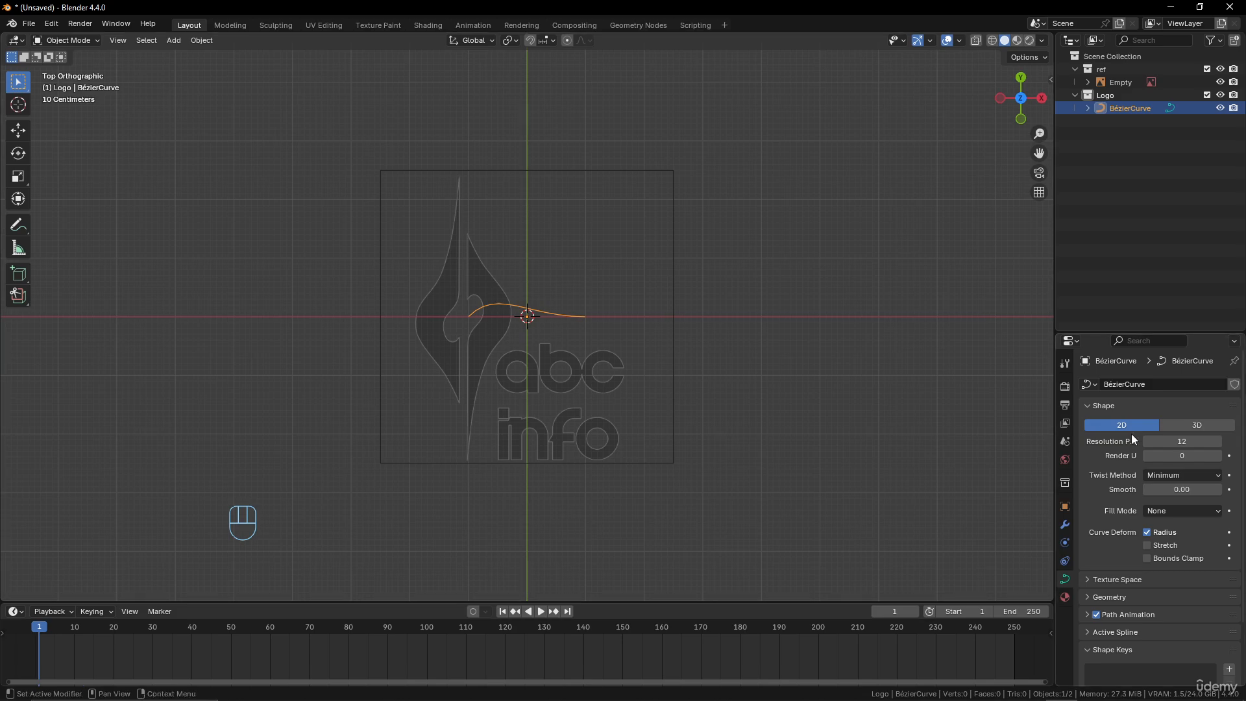
{"action": "left_click", "coordinate": [1194, 510]}
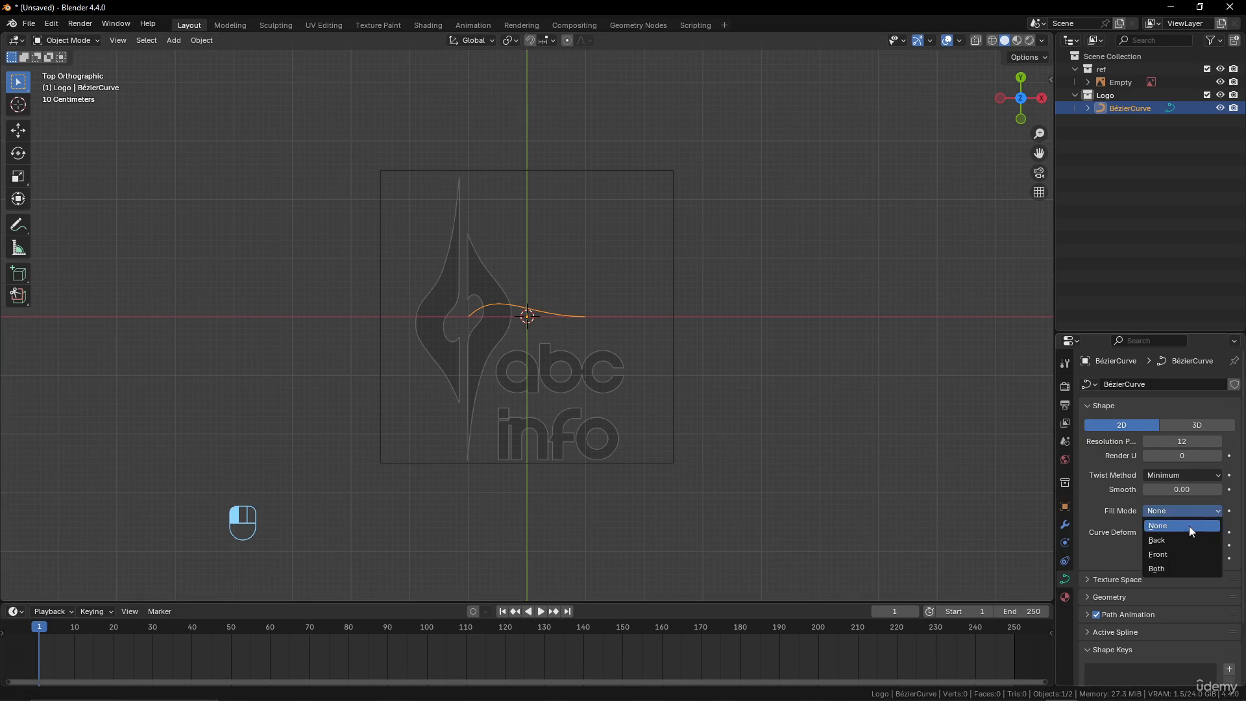
{"action": "left_click", "coordinate": [1181, 567]}
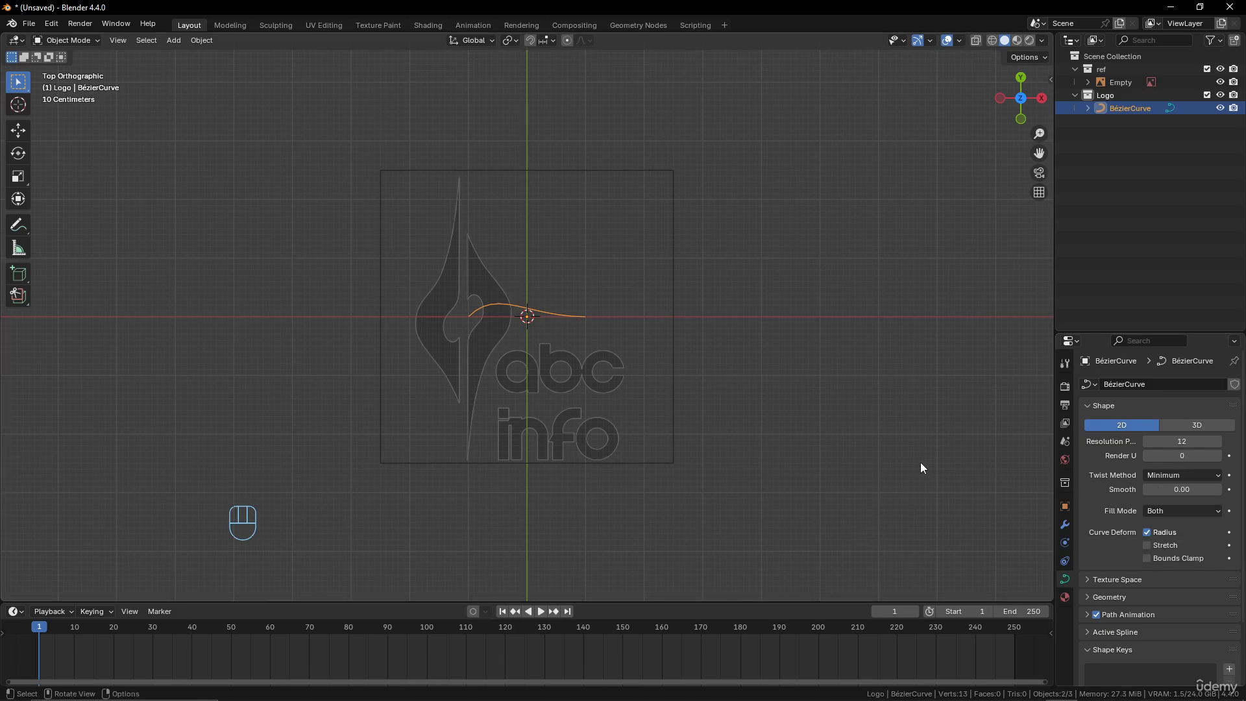
Enter Edit Mode on the curve and delete the control point at its right end
{"action": "scroll", "coordinate": [507, 361], "scroll_direction": "up", "scroll_amount": 4}
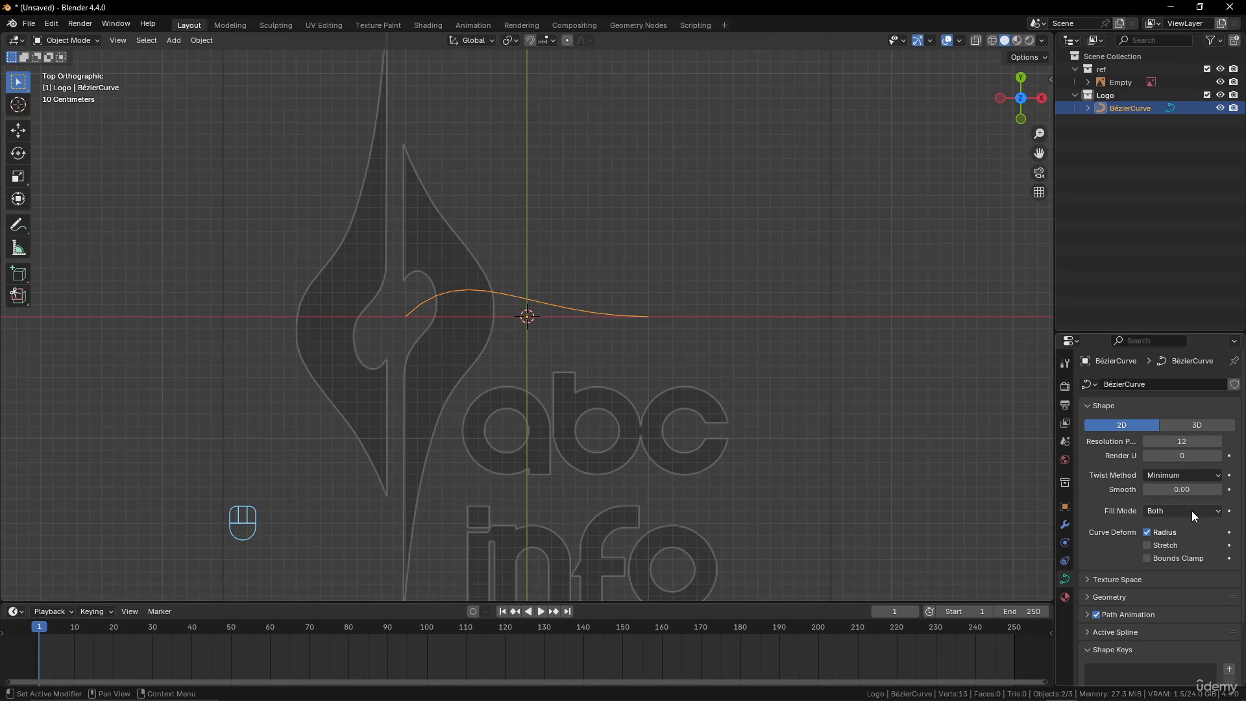
{"action": "scroll", "coordinate": [406, 384], "scroll_direction": "down", "scroll_amount": 4}
{"action": "scroll", "coordinate": [422, 383], "scroll_direction": "up", "scroll_amount": 4}
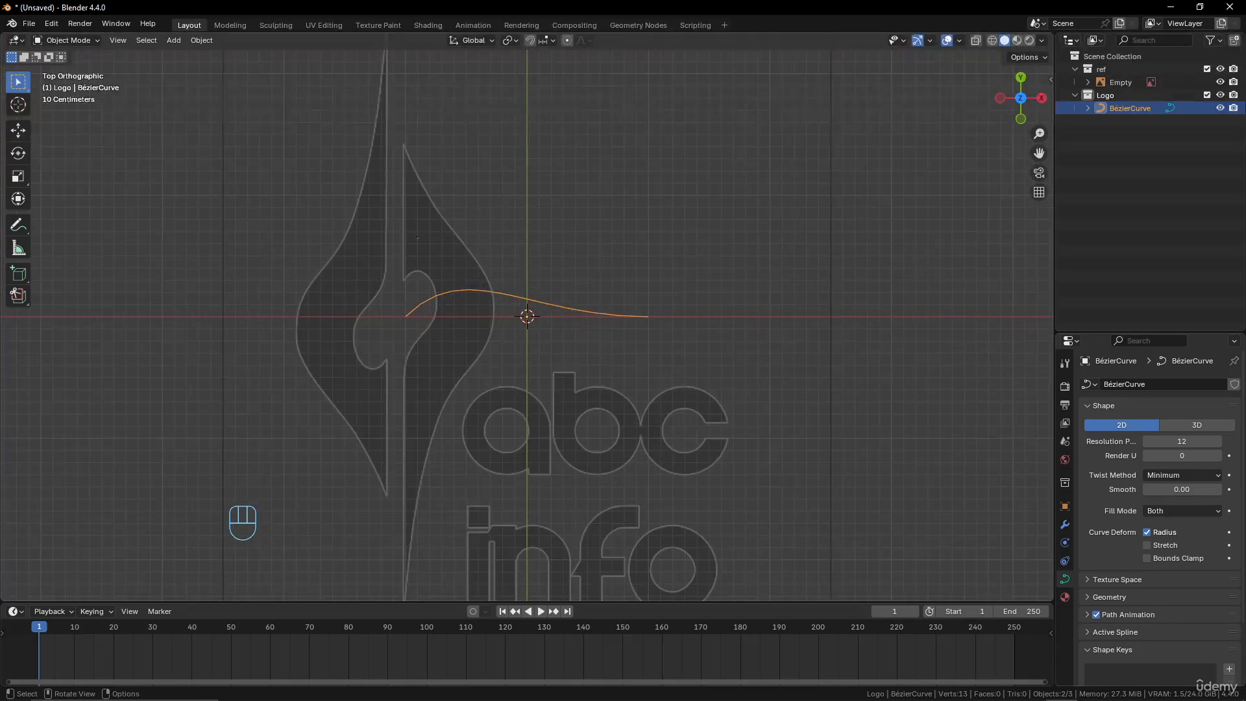
{"action": "scroll", "coordinate": [480, 427], "scroll_direction": "down", "scroll_amount": 4}
{"action": "scroll", "coordinate": [497, 422], "scroll_direction": "up", "scroll_amount": 4}
{"action": "key", "text": "Tab"}
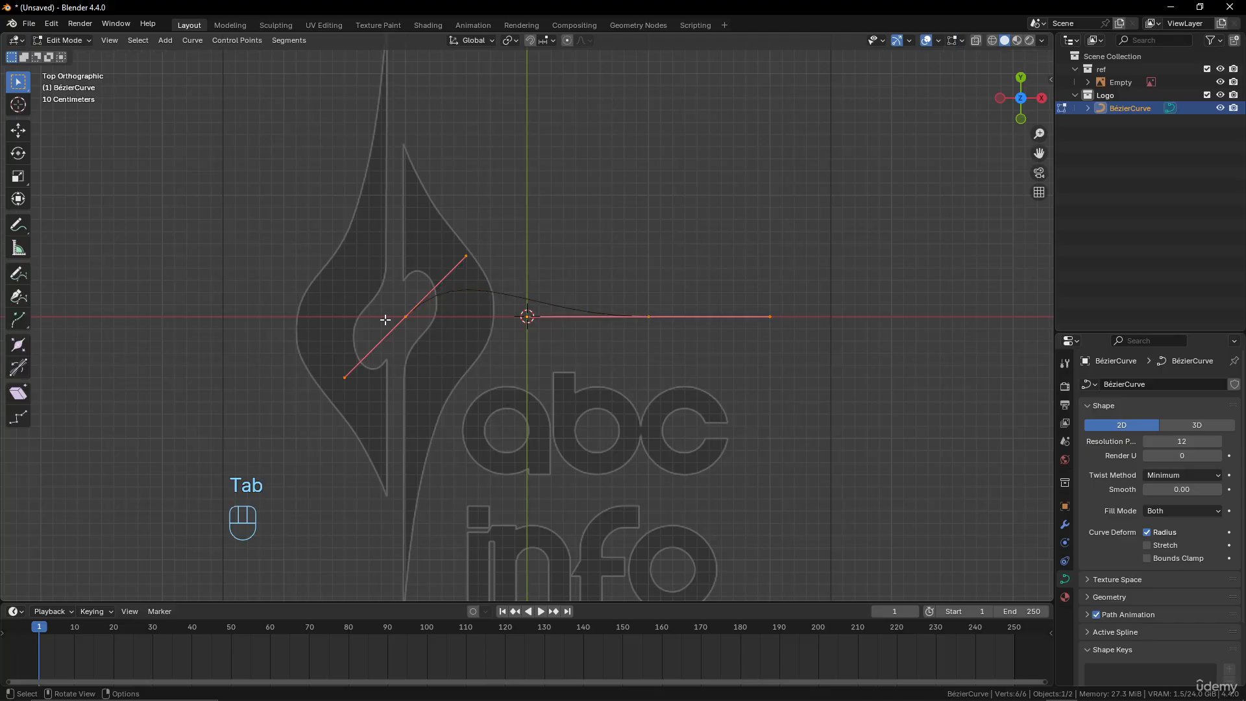
{"action": "left_click", "coordinate": [406, 317]}
{"action": "left_click", "coordinate": [649, 316]}
{"action": "key", "text": "x"}
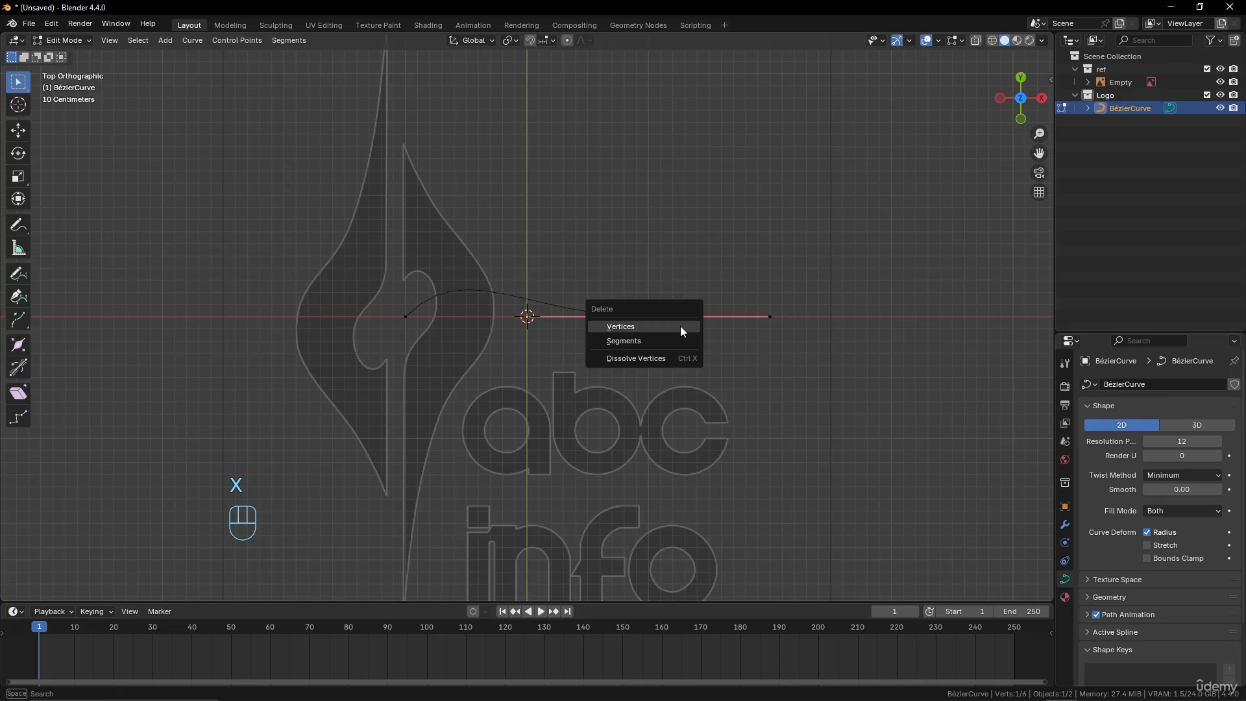
{"action": "left_click", "coordinate": [680, 326]}
Move the remaining control point about 1.4 m up to the top tip of the emblem's right half and set its handle type to Vector
{"action": "left_click", "coordinate": [407, 316]}
{"action": "key", "text": "g"}
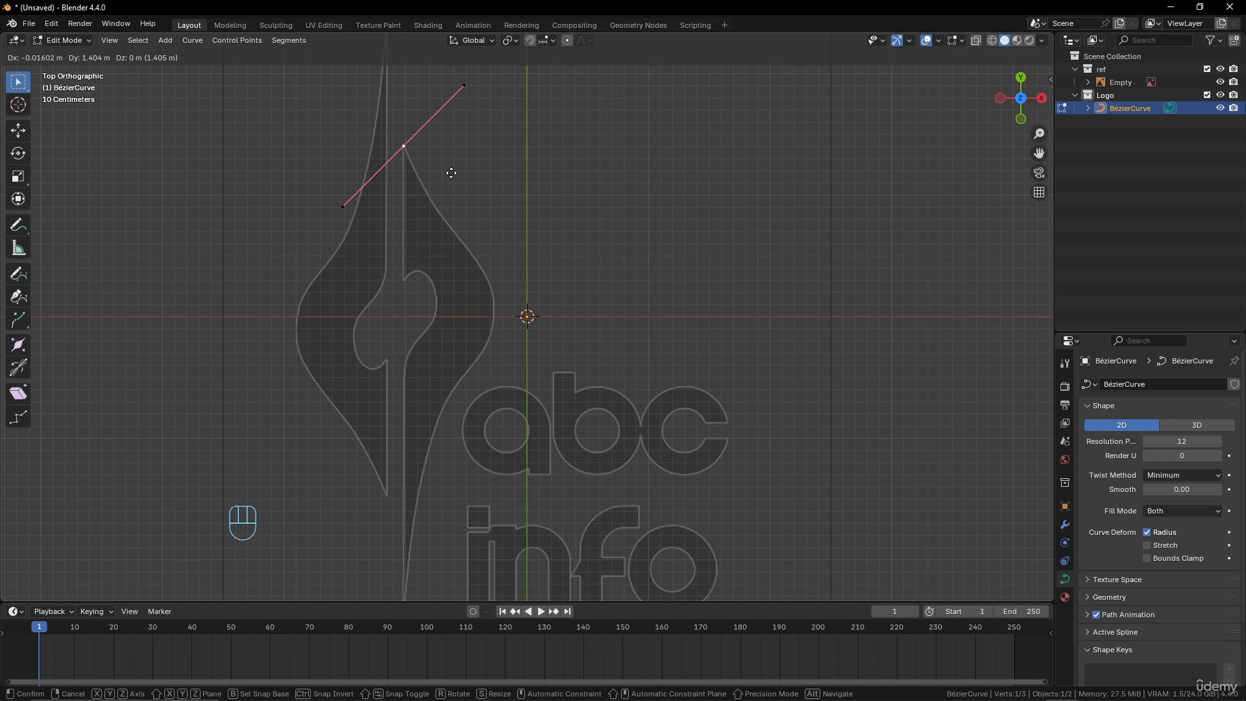
{"action": "left_click", "coordinate": [451, 173]}
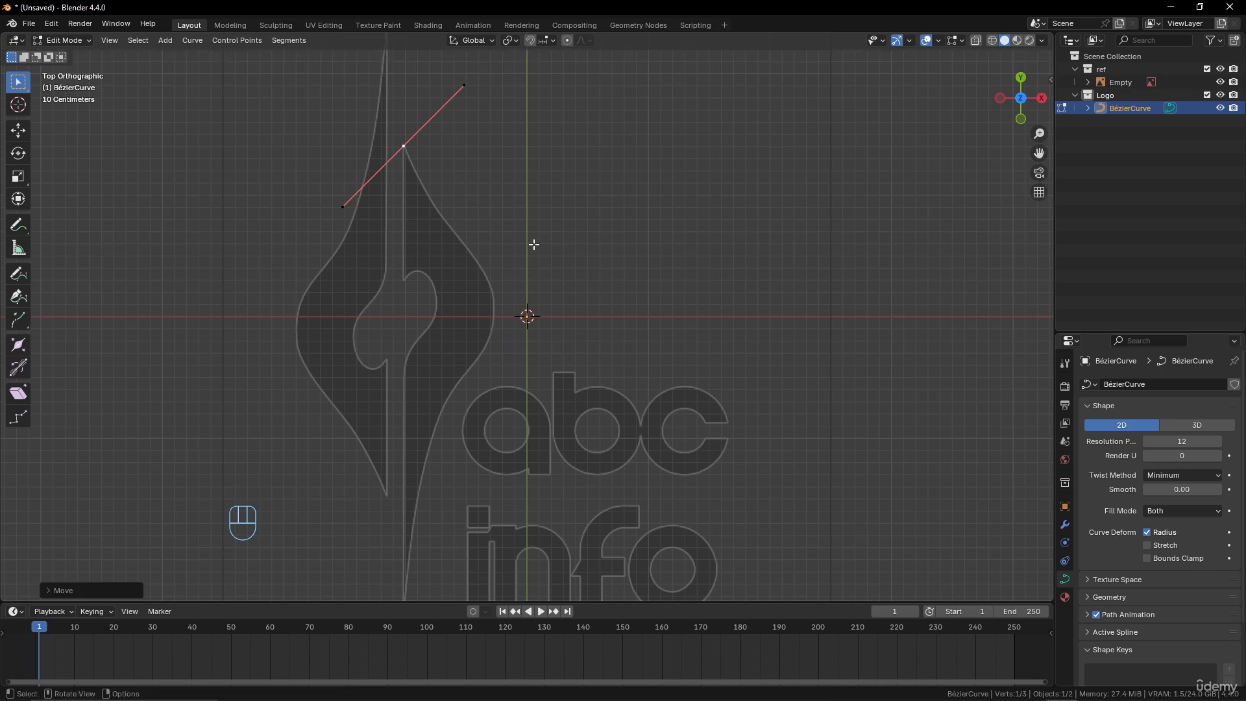
{"action": "right_click", "coordinate": [458, 174]}
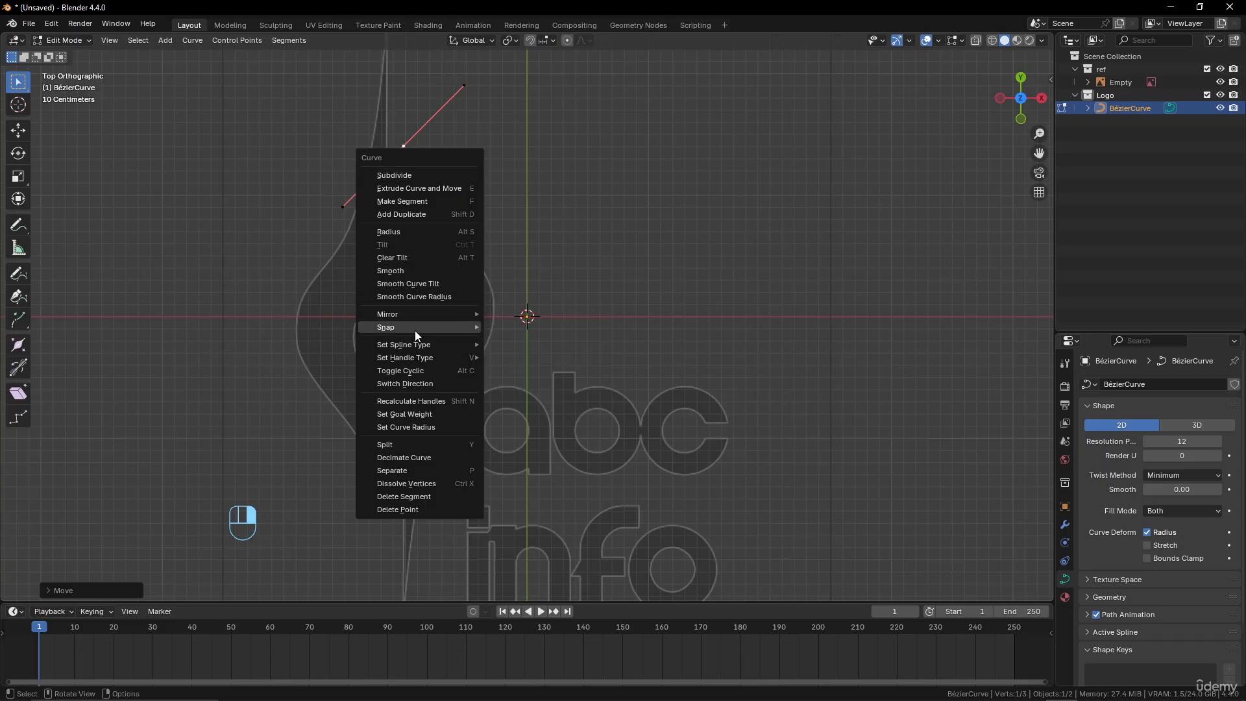
{"action": "mouse_move", "coordinate": [419, 364]}
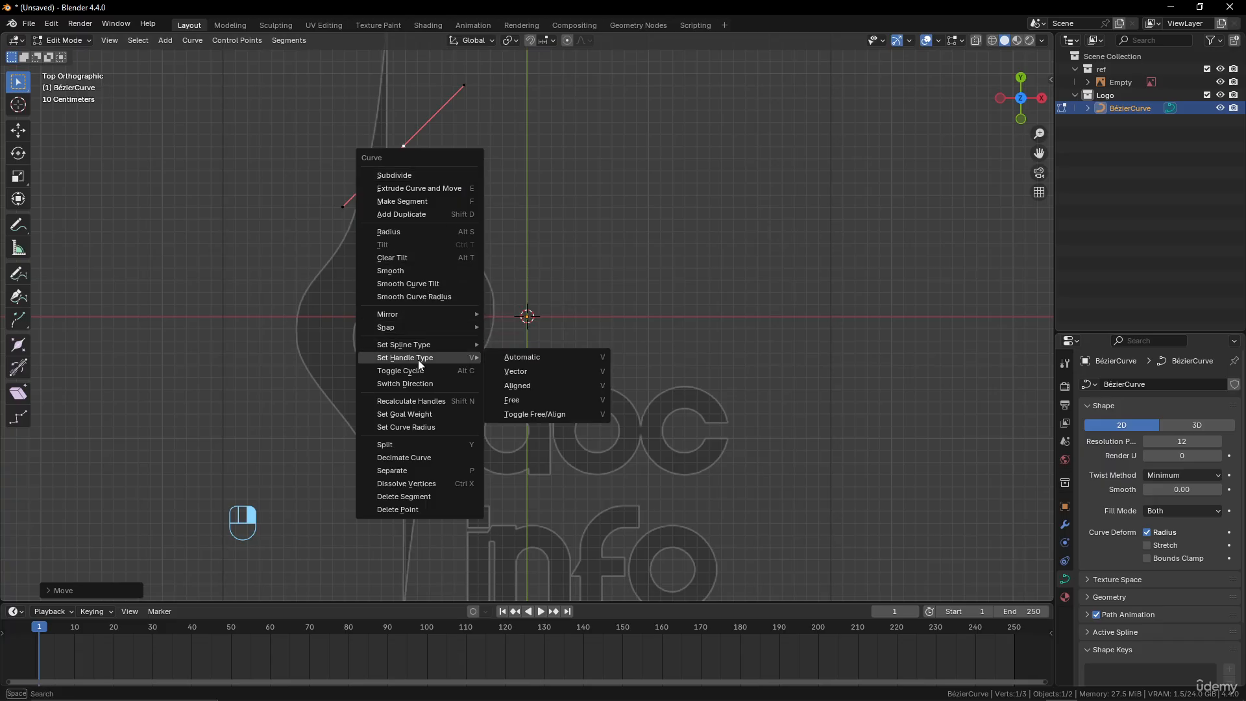
{"action": "left_click", "coordinate": [538, 369]}
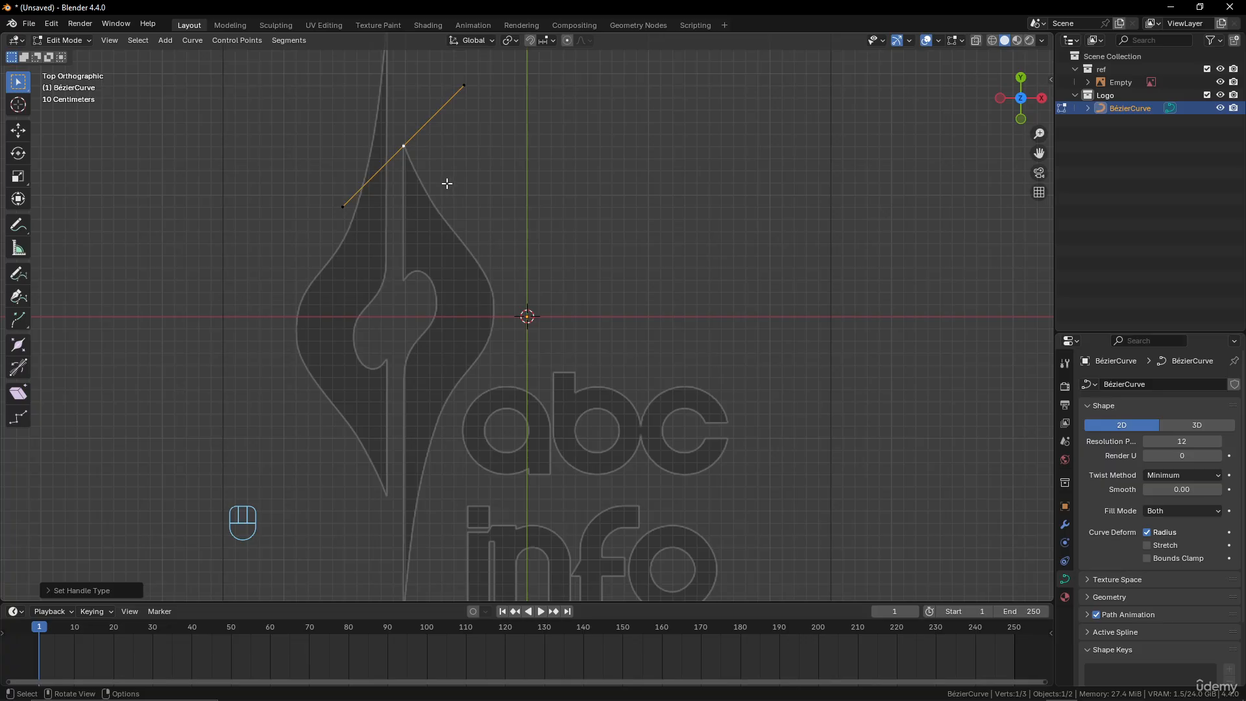
Extrude a new point from the tip partway down the right half's outer edge and set its handles to Aligned
{"action": "key", "text": "e"}
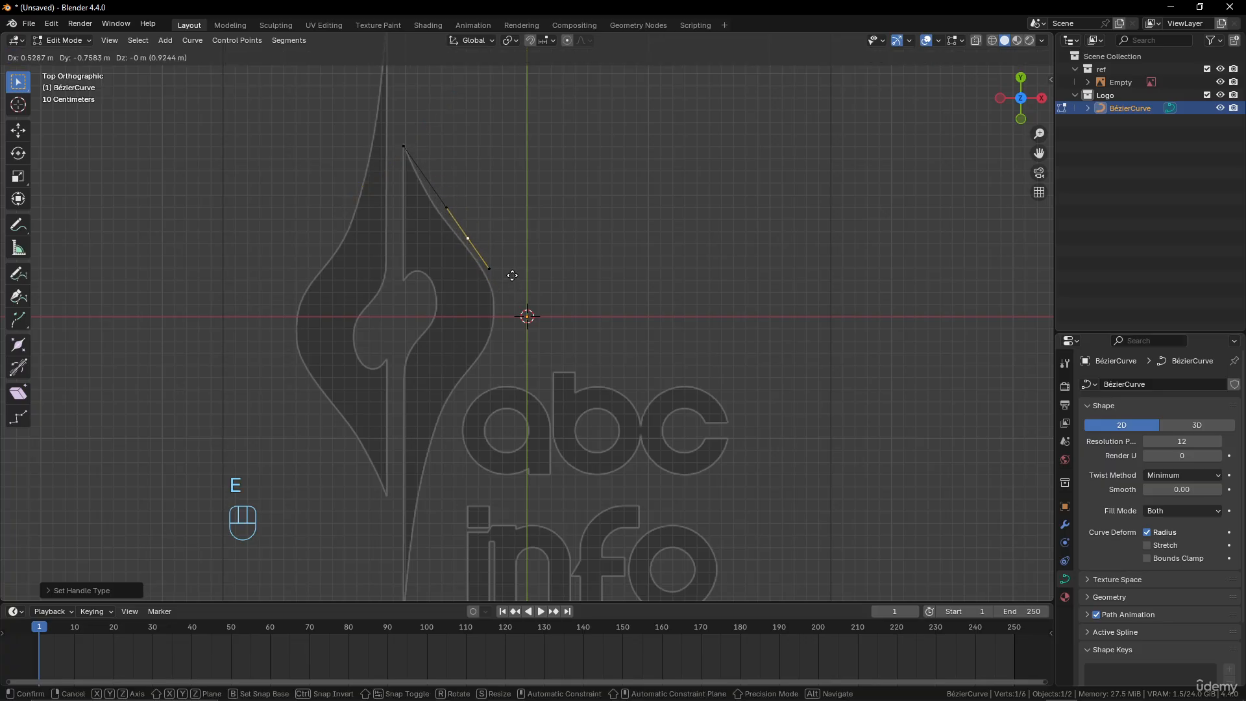
{"action": "left_click", "coordinate": [517, 267]}
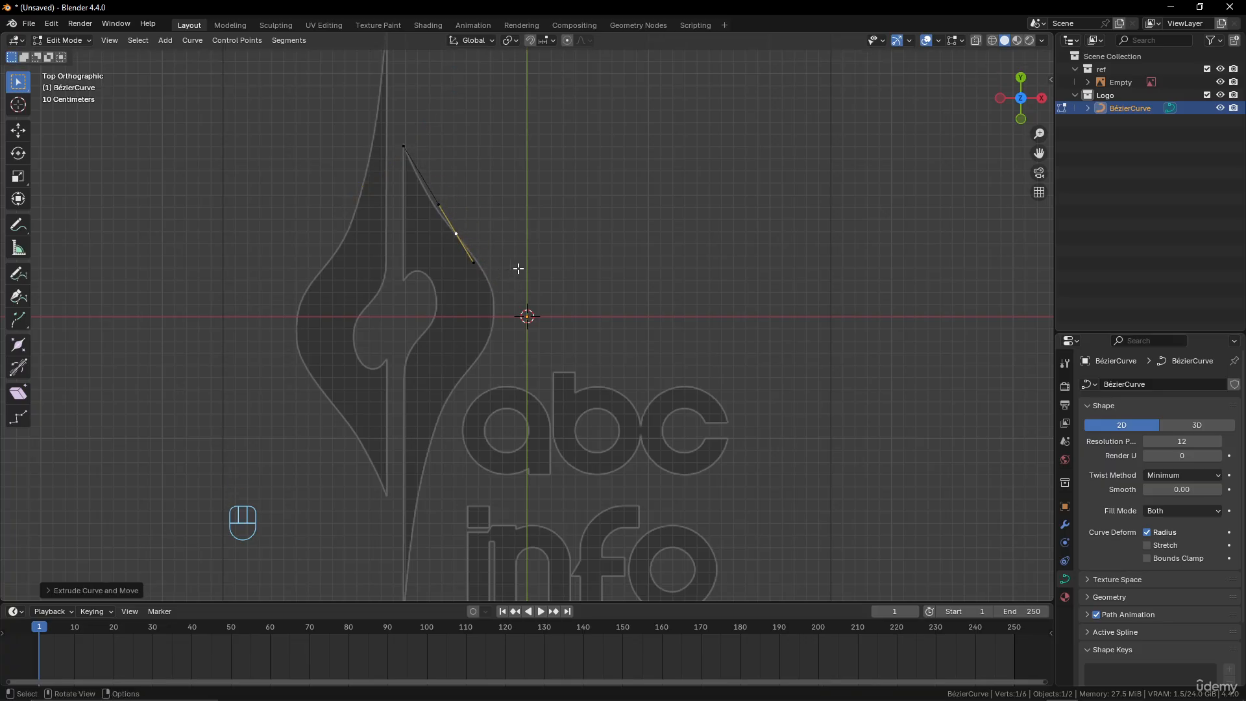
{"action": "right_click", "coordinate": [518, 267]}
{"action": "mouse_move", "coordinate": [518, 267]}
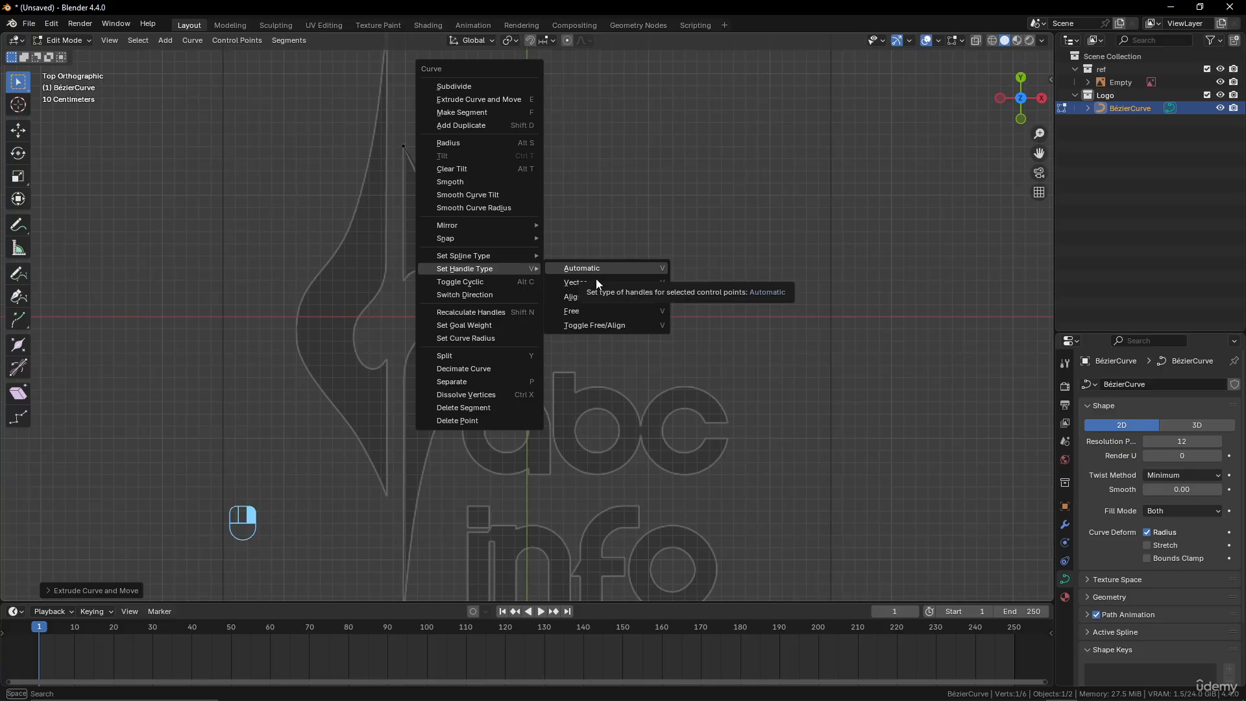
{"action": "left_click", "coordinate": [595, 296]}
Rotate the new point's handles by about -14° and shift the point onto the outer edge of the reference
{"action": "scroll", "coordinate": [557, 292], "scroll_direction": "up", "scroll_amount": 1}
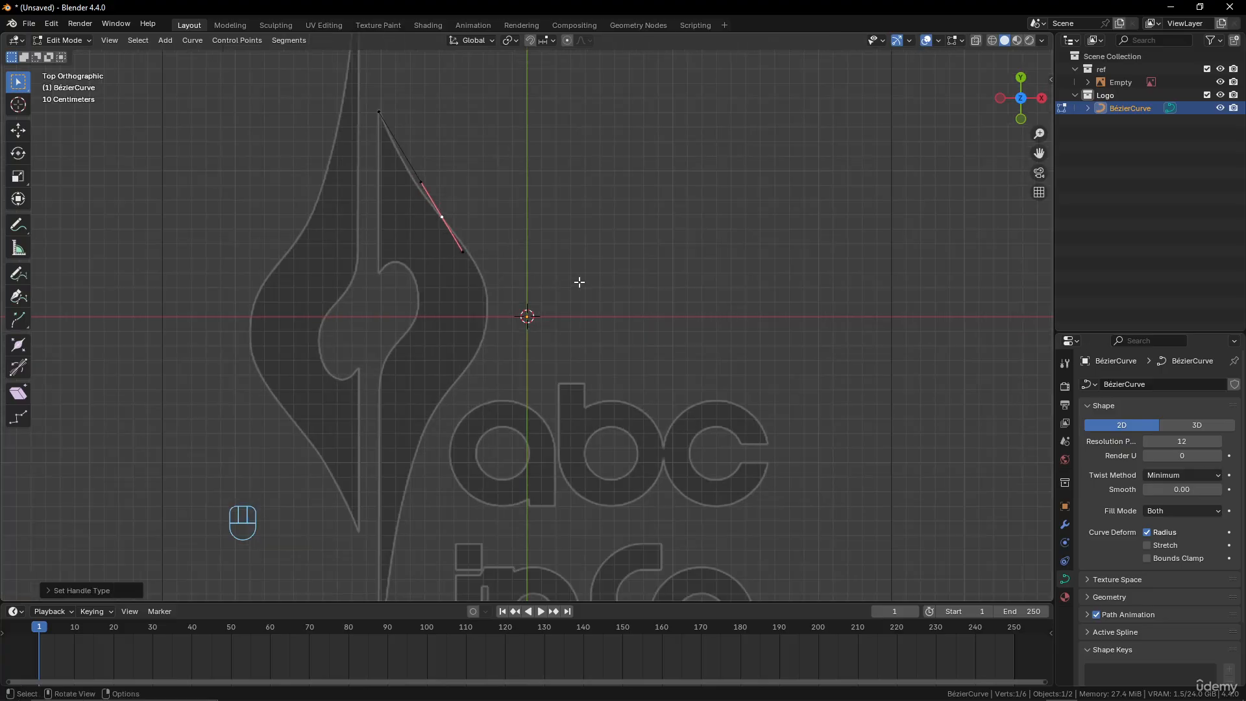
{"action": "key", "text": "r"}
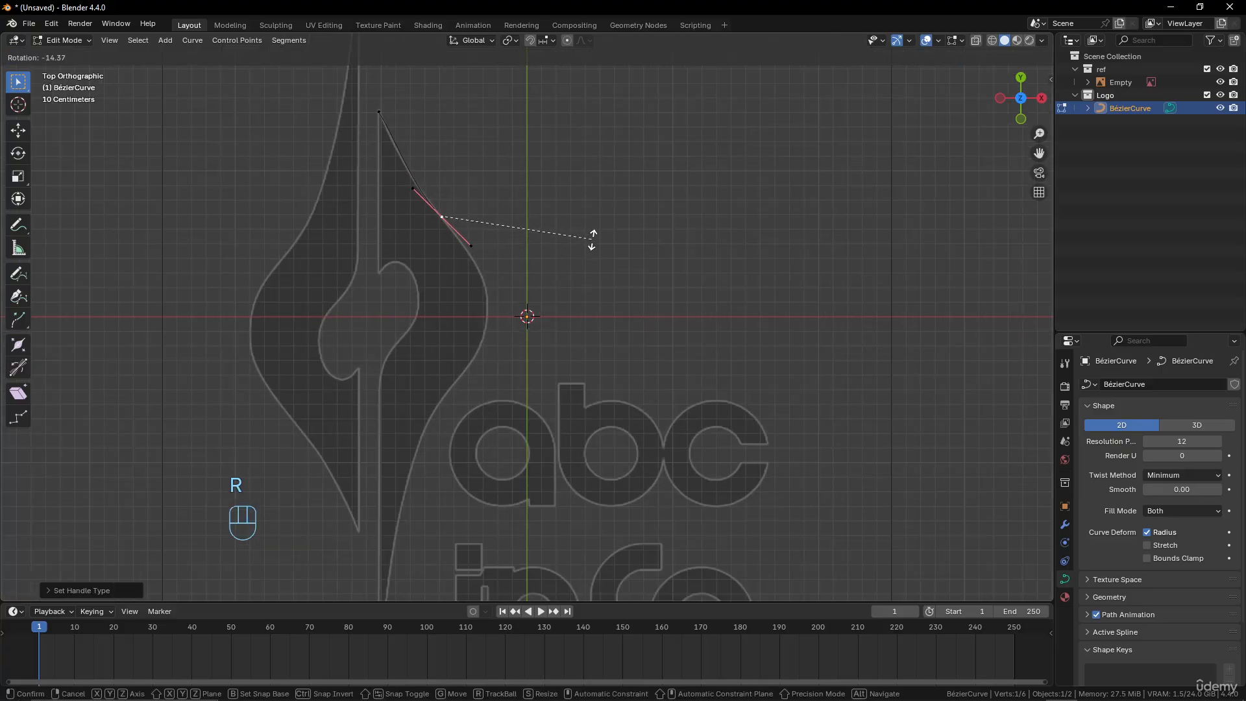
{"action": "left_click", "coordinate": [591, 239]}
{"action": "key", "text": "g"}
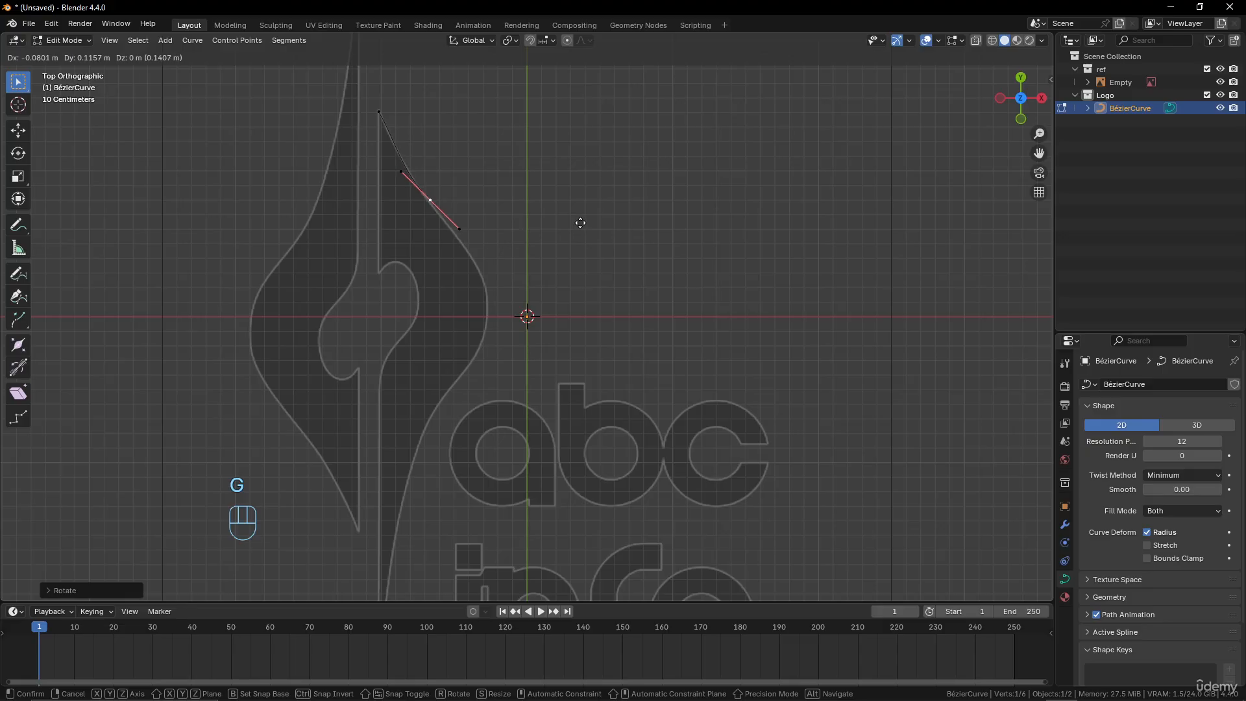
{"action": "left_click", "coordinate": [590, 233]}
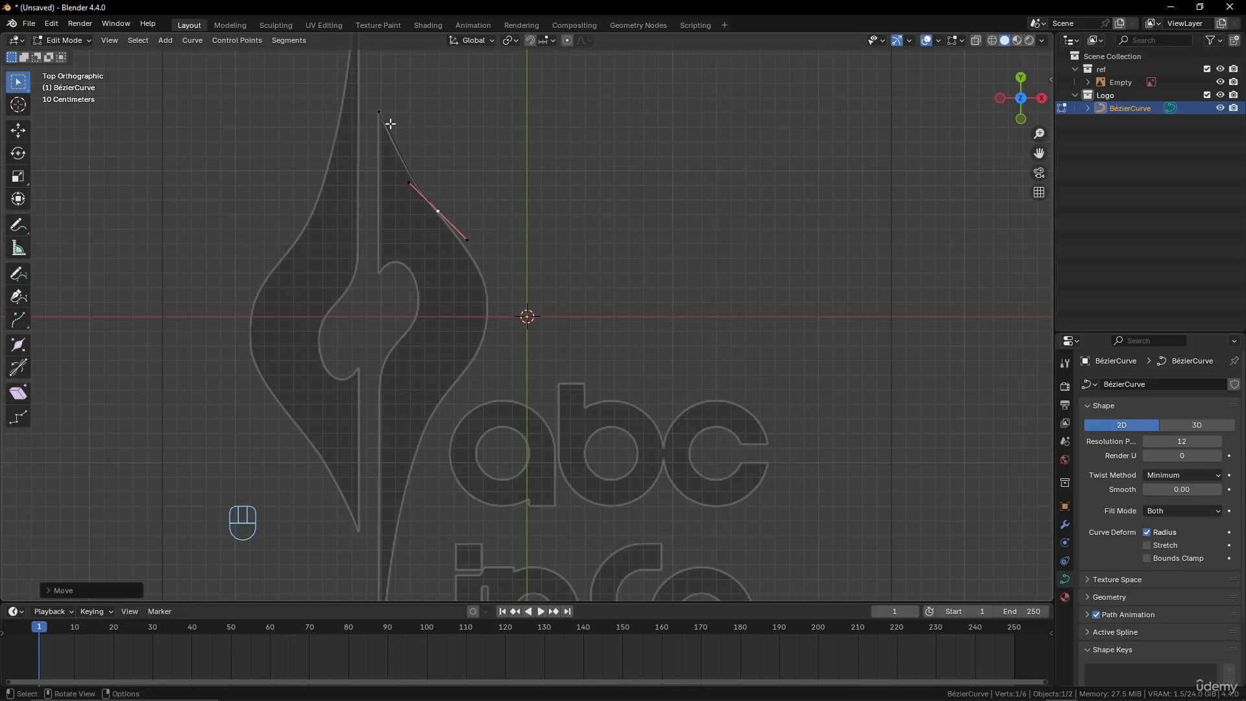
Pull the tip point's lower handle down along the outer edge to match the segment to the reference
{"action": "left_click", "coordinate": [380, 112]}
{"action": "left_click", "coordinate": [398, 144]}
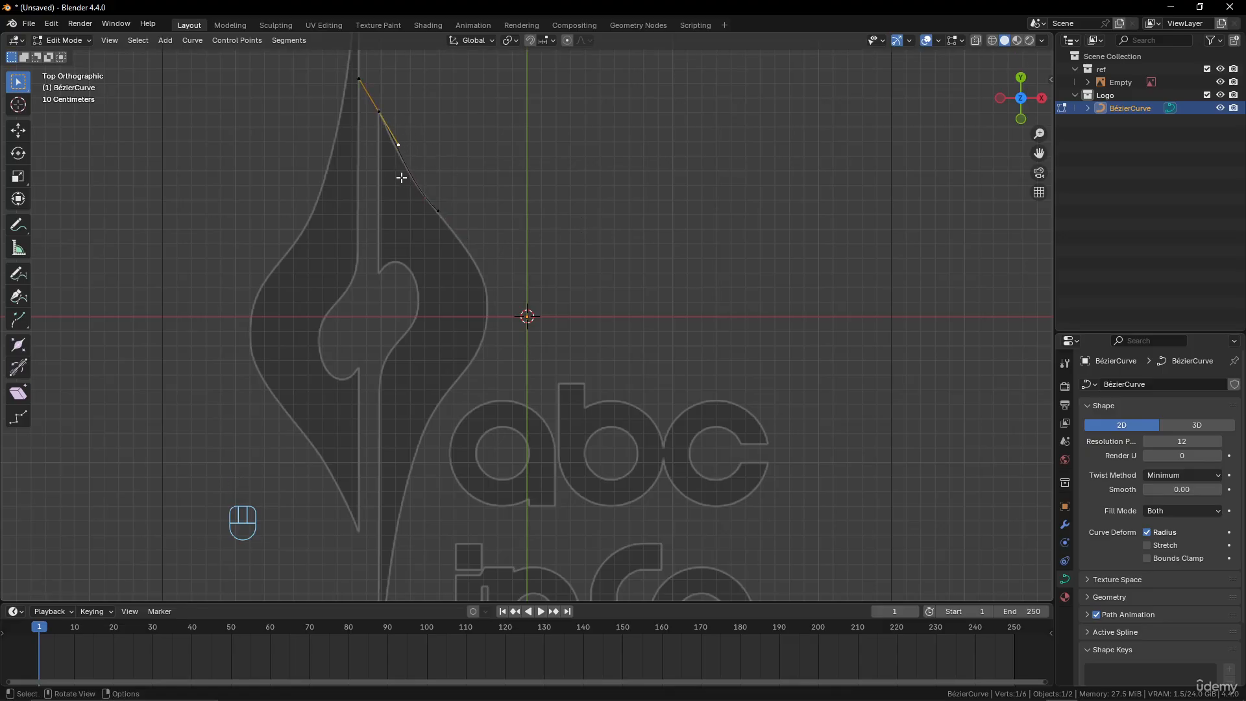
{"action": "key", "text": "g"}
{"action": "left_click", "coordinate": [412, 194]}
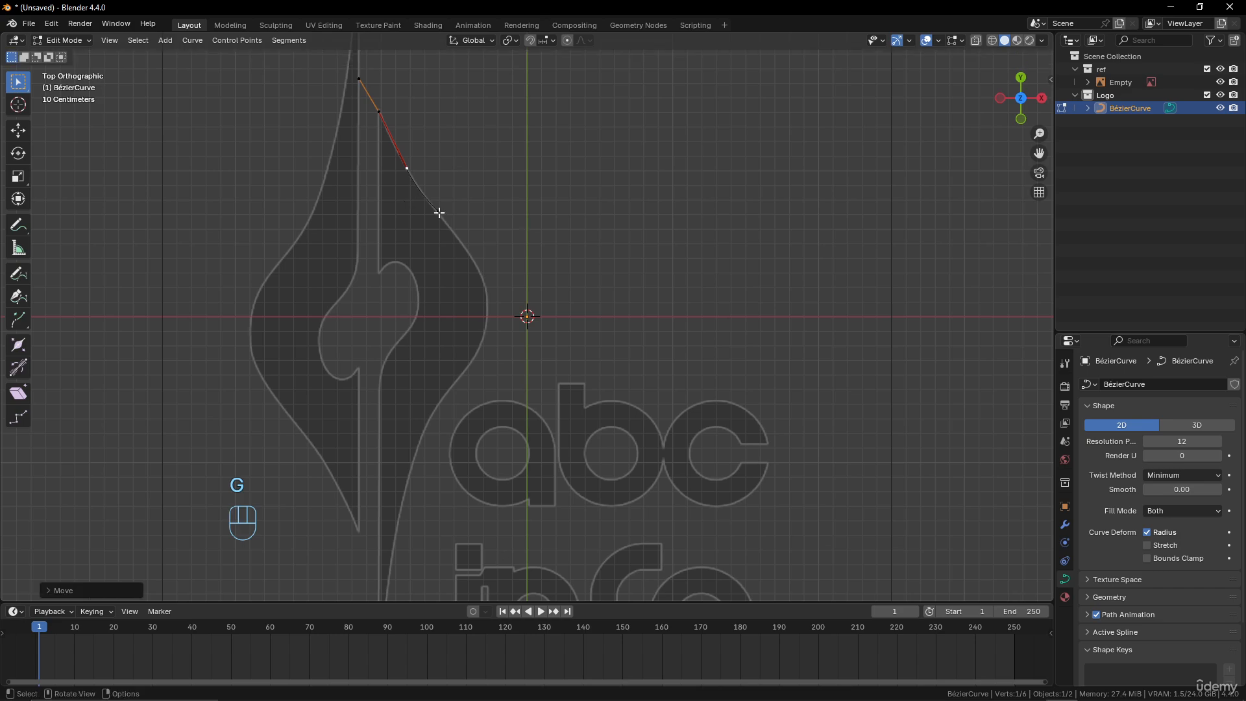
Move the lower point to the widest part of the right half, rotate its handles along the outline and scale them by about 1.37
{"action": "left_click", "coordinate": [456, 226]}
{"action": "key", "text": "g"}
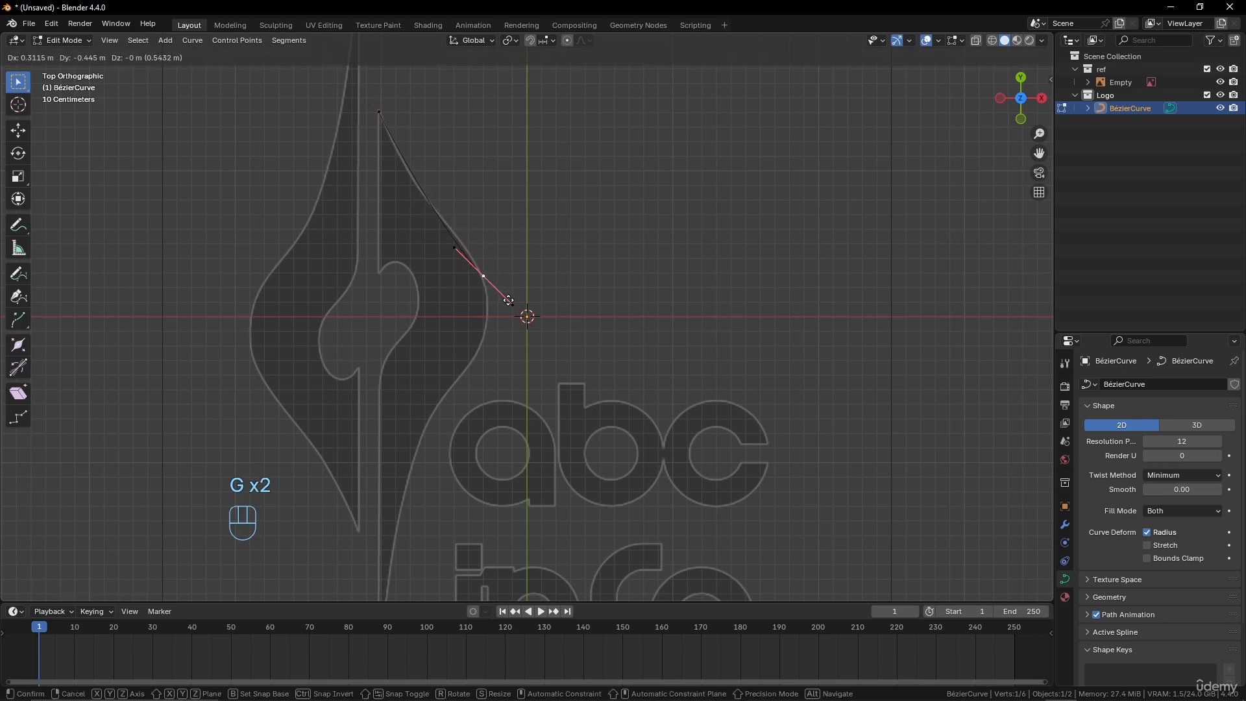
{"action": "left_click", "coordinate": [534, 298]}
{"action": "key", "text": "r"}
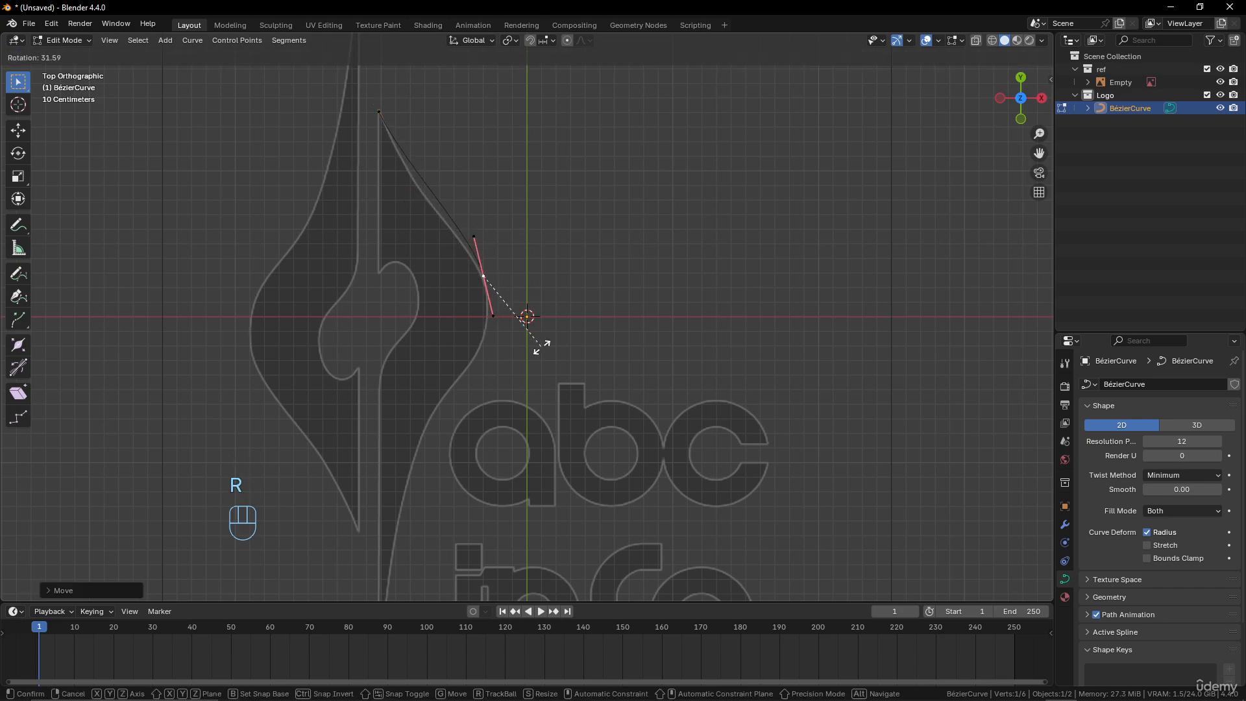
{"action": "left_click", "coordinate": [551, 319]}
{"action": "key", "text": "s"}
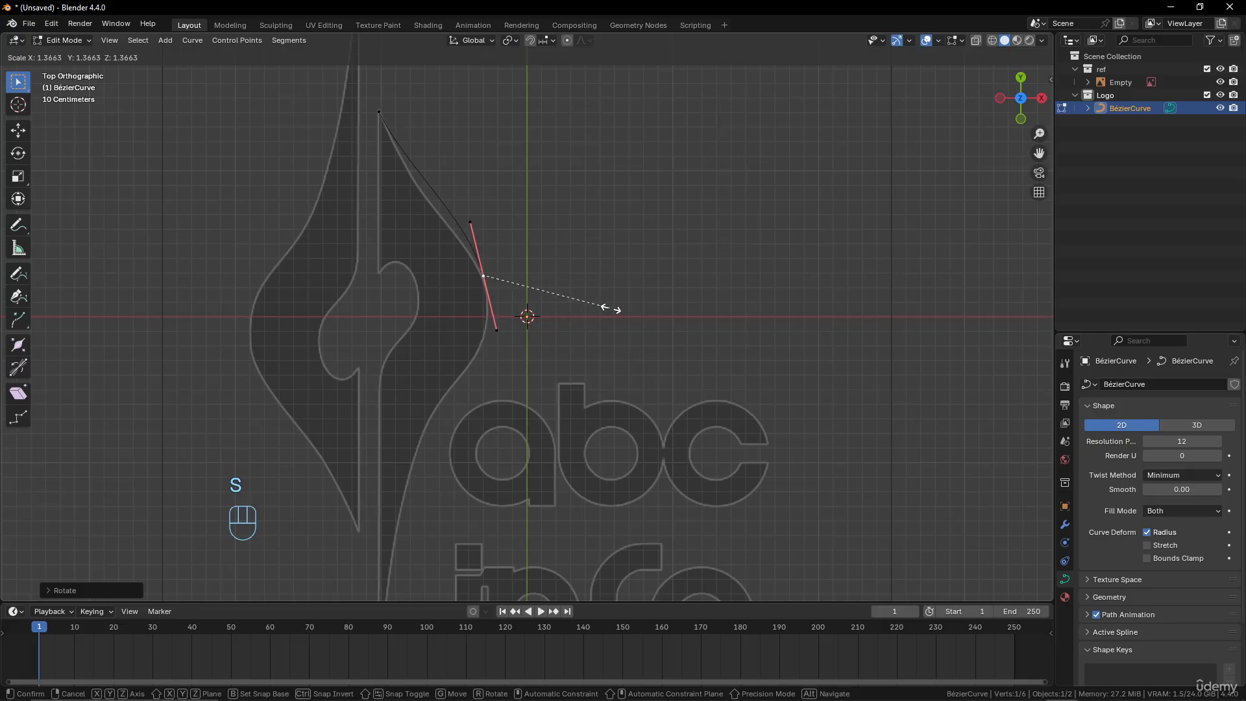
{"action": "left_click", "coordinate": [613, 307]}
{"action": "key", "text": "g"}
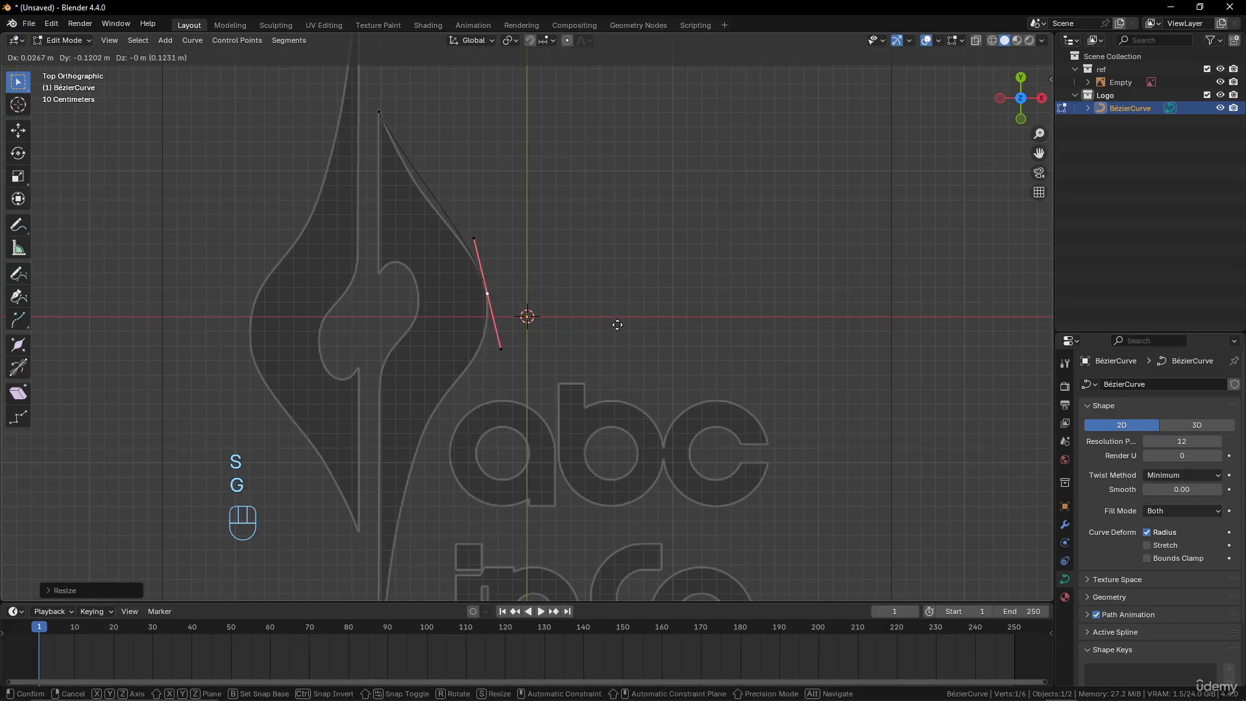
{"action": "left_click", "coordinate": [617, 325]}
Lengthen the tip point's lower handle downward so the long segment bends inward along the reference edge
{"action": "left_click", "coordinate": [379, 112]}
{"action": "left_click", "coordinate": [409, 172]}
{"action": "key", "text": "g"}
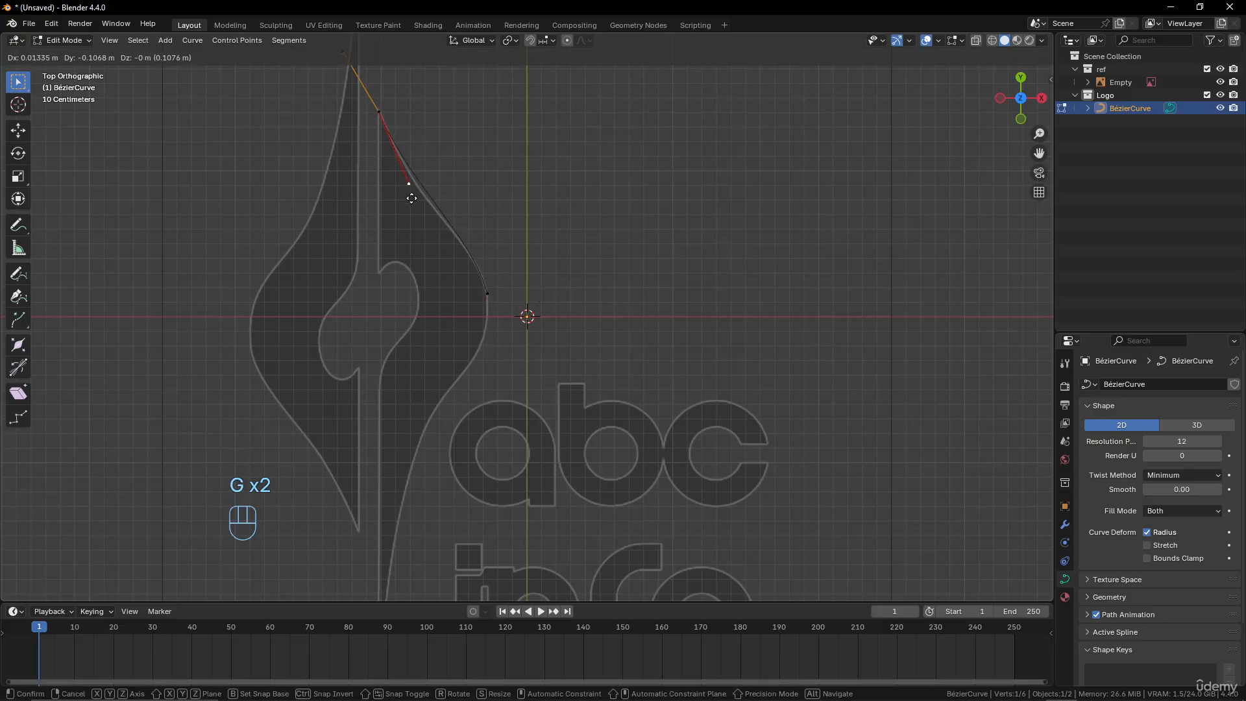
{"action": "left_click", "coordinate": [420, 224]}
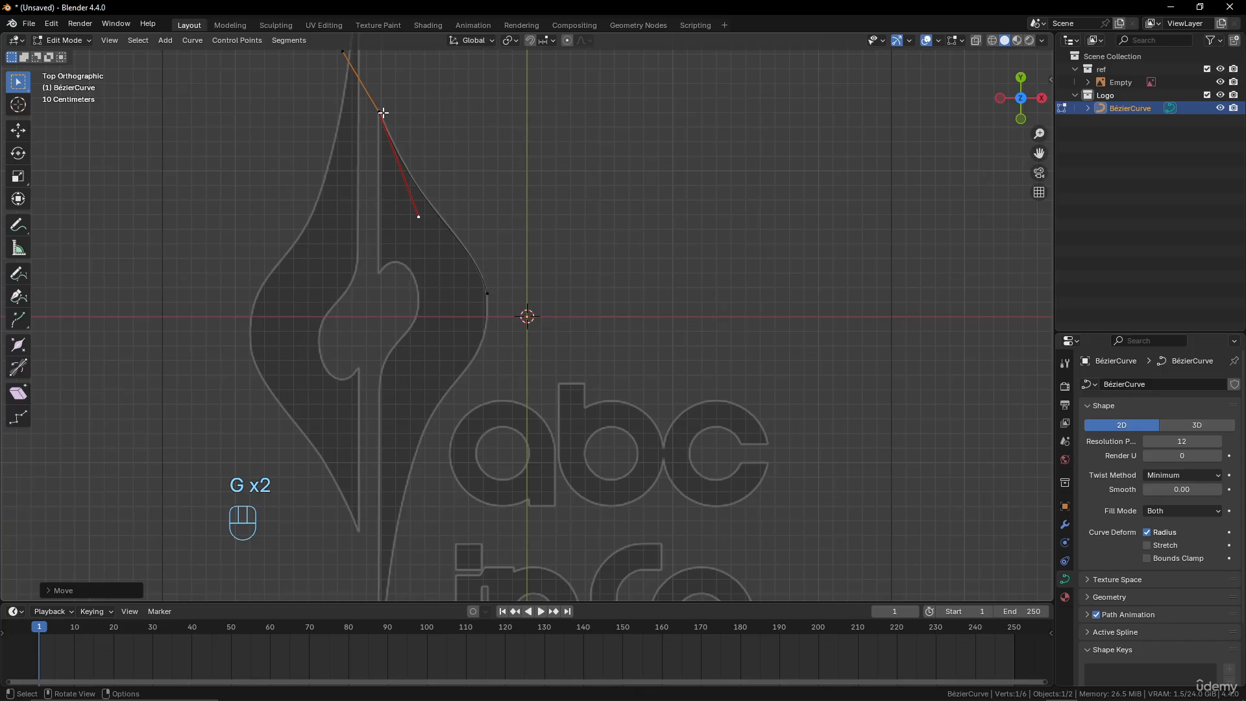
With the Curve Pen, continue from the end point to a new point on the lower outer edge, drawing its handles along the outline
{"action": "left_click", "coordinate": [487, 293]}
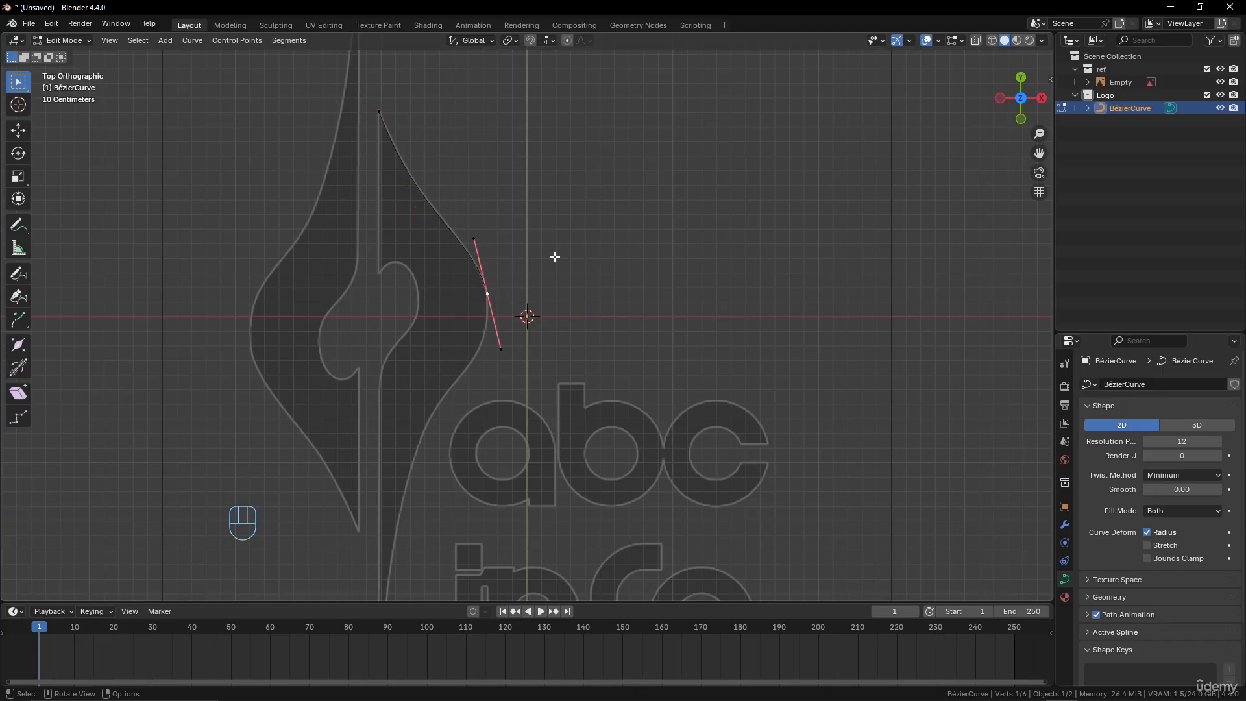
{"action": "middle_click_drag", "start_coordinate": [506, 267], "coordinate": [539, 226], "text": "shift"}
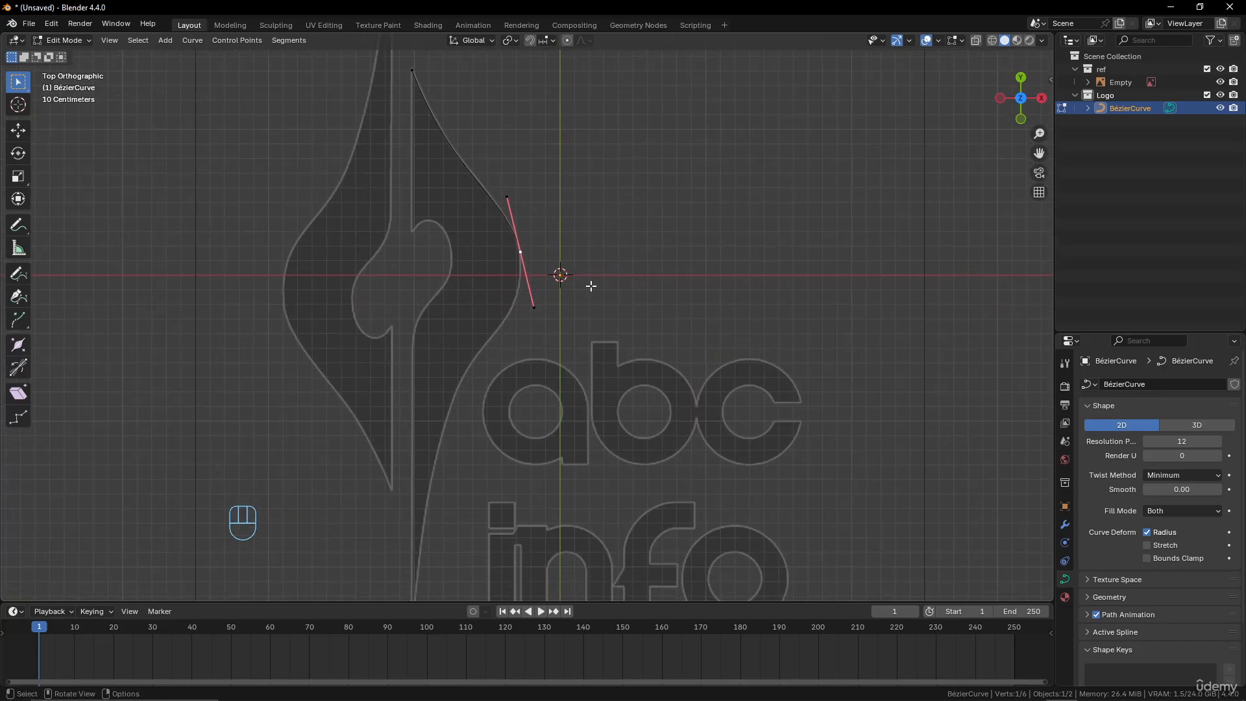
{"action": "scroll", "coordinate": [540, 302], "scroll_direction": "down", "scroll_amount": 2}
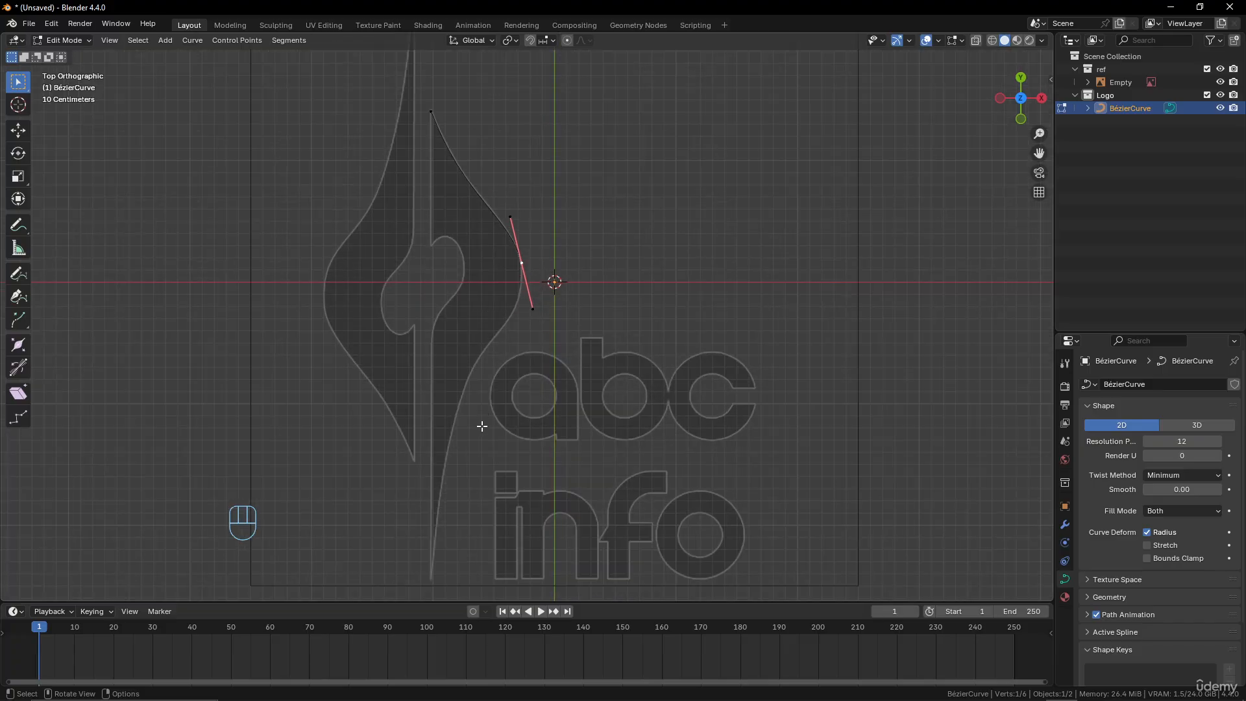
{"action": "left_click", "coordinate": [19, 297]}
{"action": "scroll", "coordinate": [565, 383], "scroll_direction": "up", "scroll_amount": 2}
{"action": "middle_click_drag", "start_coordinate": [564, 378], "coordinate": [621, 295], "text": "shift"}
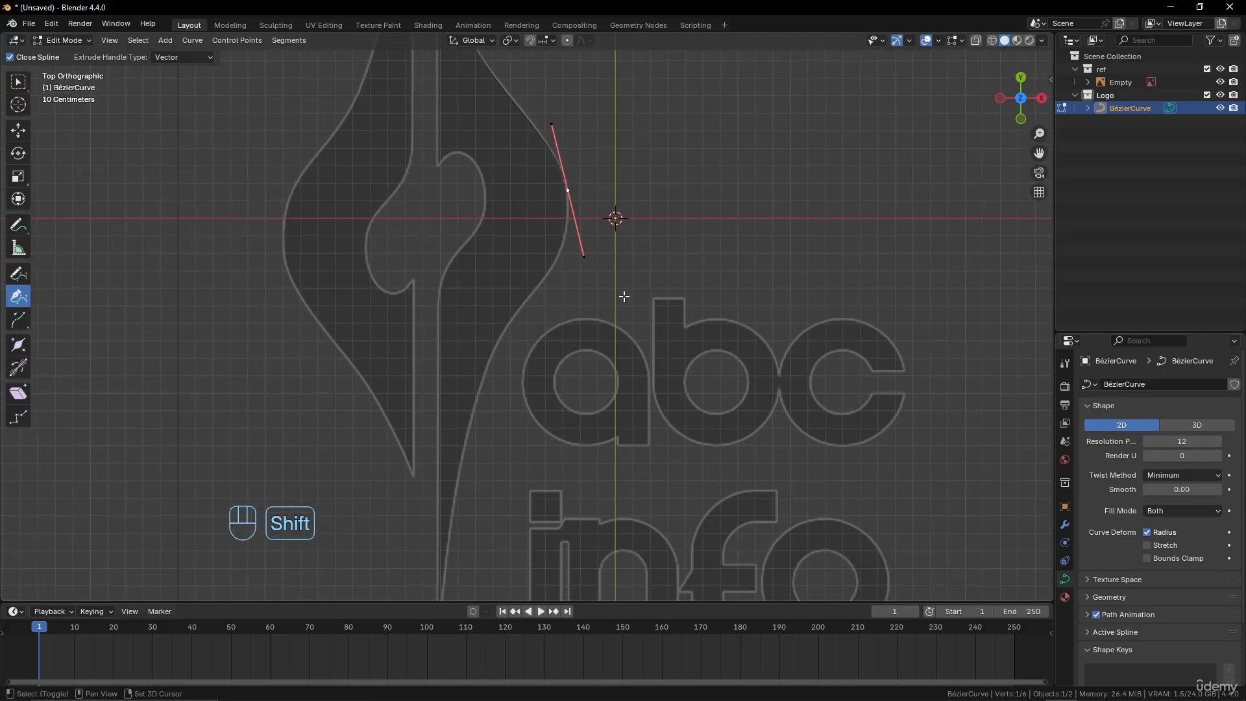
{"action": "middle_click_drag", "start_coordinate": [585, 370], "coordinate": [623, 270], "text": "shift"}
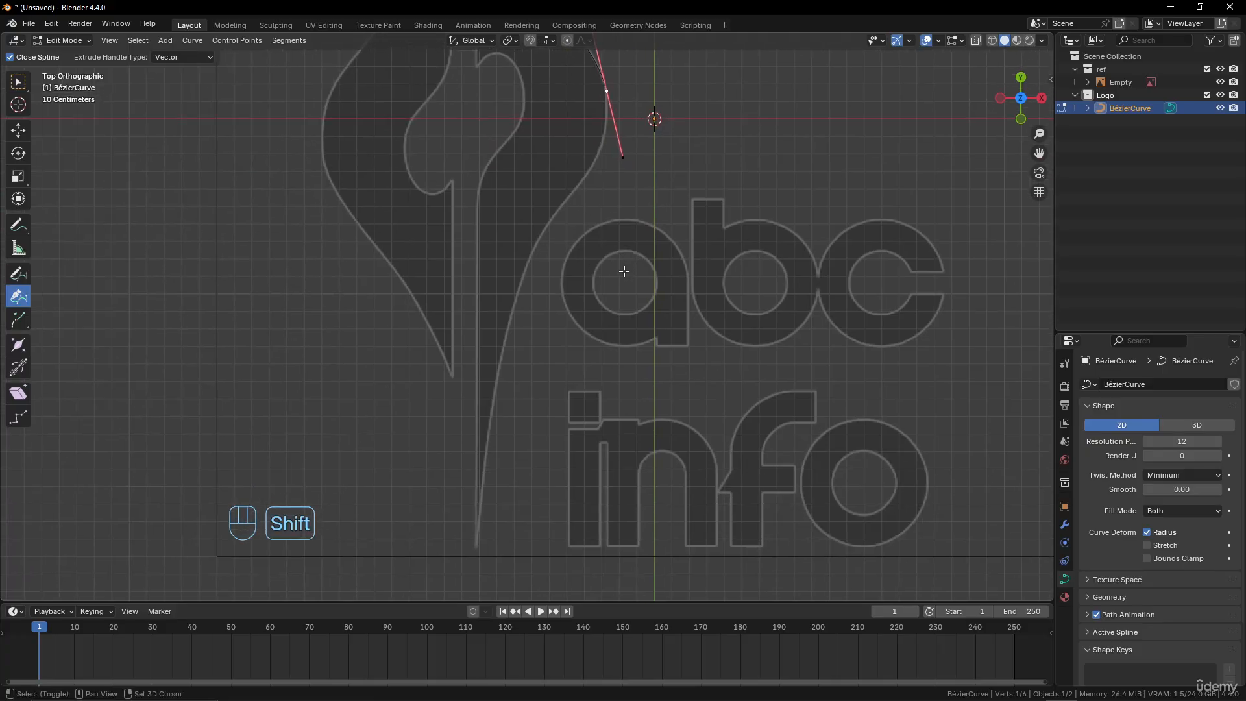
{"action": "scroll", "coordinate": [610, 275], "scroll_direction": "down", "scroll_amount": 2}
{"action": "left_click_drag", "start_coordinate": [529, 274], "coordinate": [518, 312]}
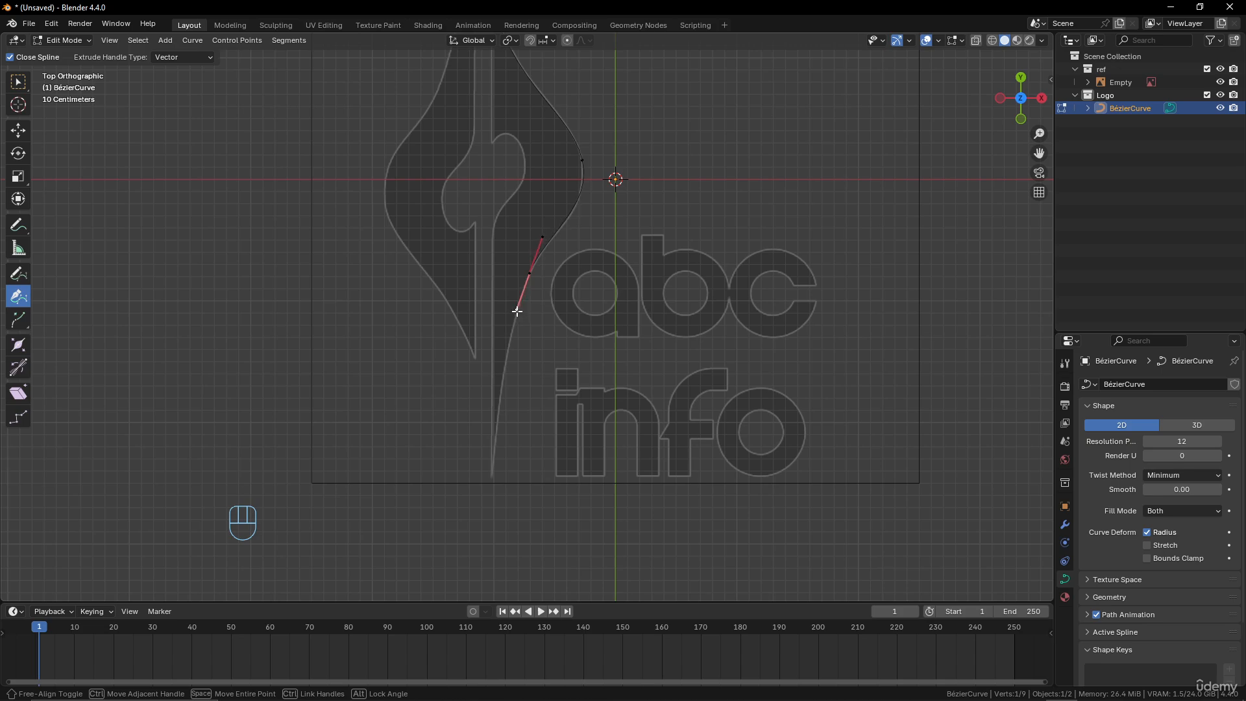
{"action": "left_click_drag", "start_coordinate": [517, 311], "coordinate": [517, 311]}
Rotate the widest outer point's handles by about 1.8° and nudge the point slightly down onto the reference outline
{"action": "left_click", "coordinate": [582, 160]}
{"action": "key", "text": "r"}
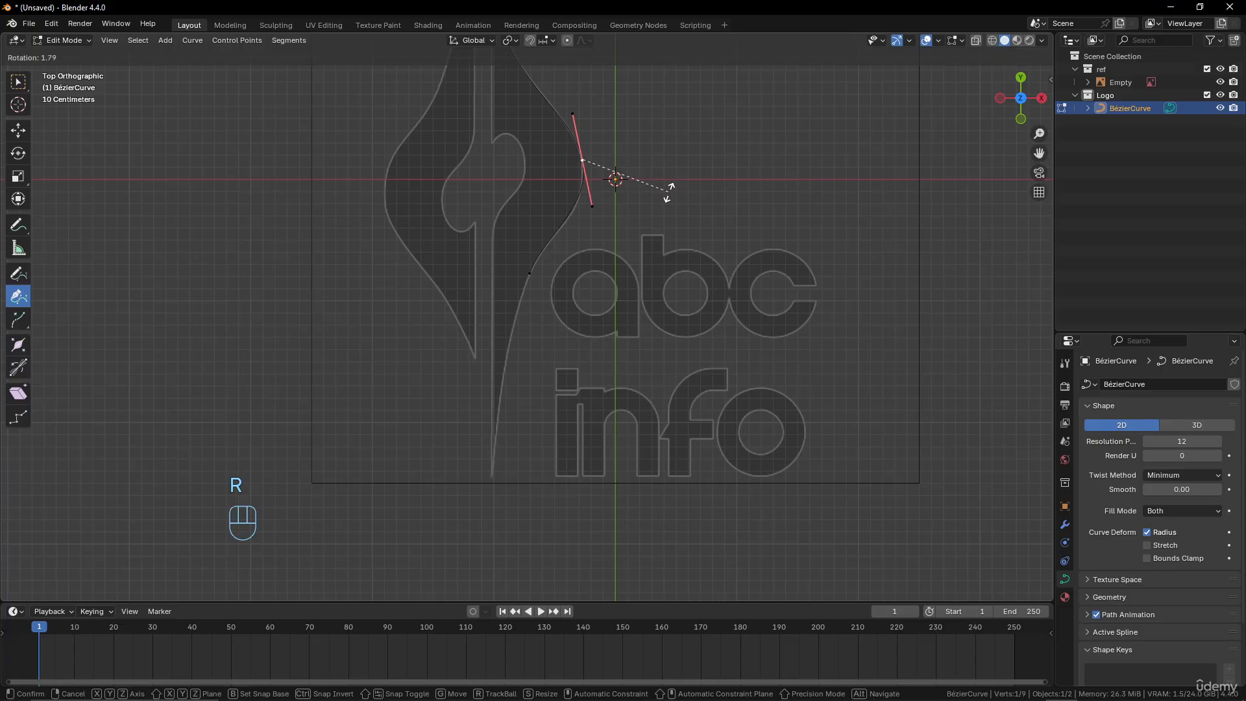
{"action": "left_click", "coordinate": [670, 191]}
{"action": "key", "text": "g"}
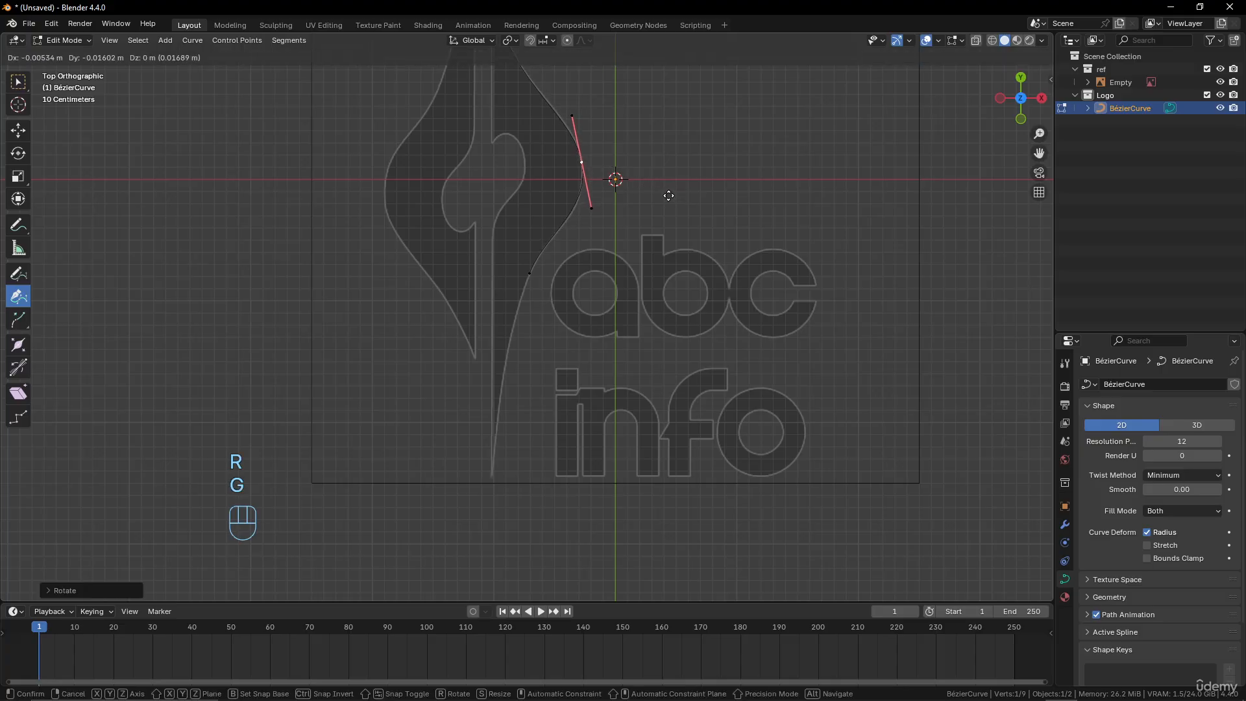
{"action": "left_click", "coordinate": [665, 194]}
Continue from the lower outer point to the bottom tip with the Curve Pen, and raise the tip's upper handle to follow the outline
{"action": "left_click", "coordinate": [531, 274]}
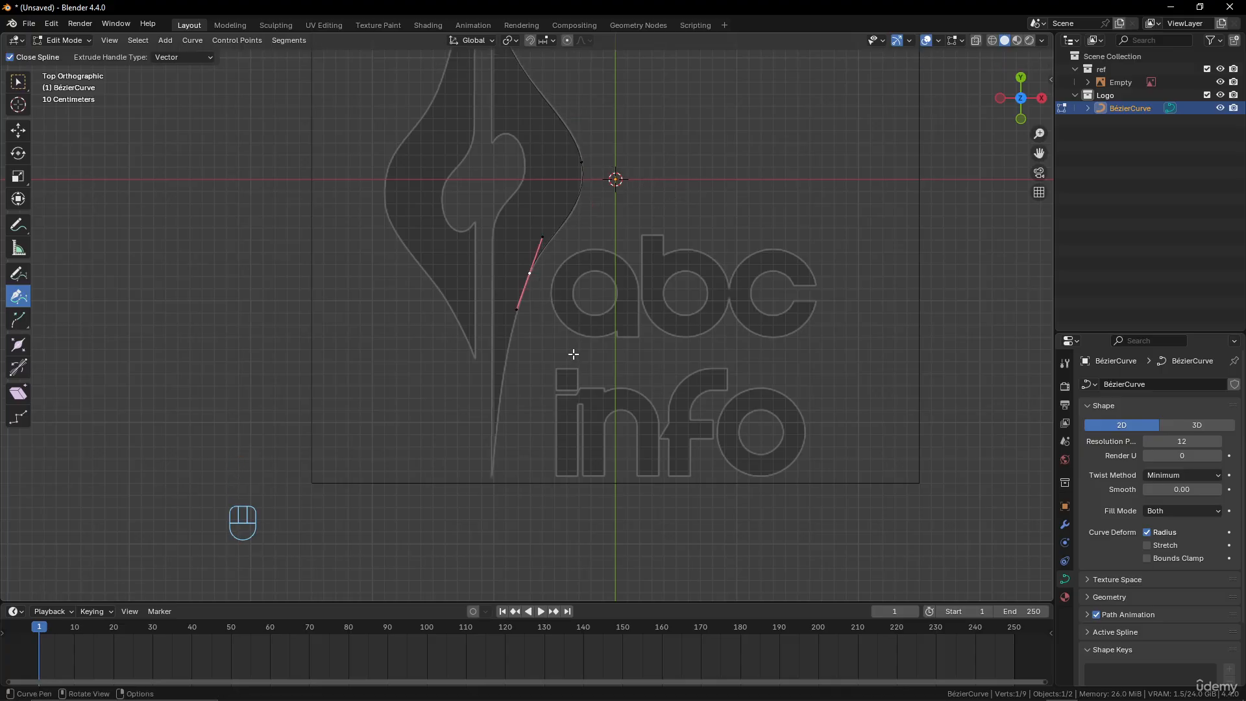
{"action": "middle_click_drag", "start_coordinate": [570, 356], "coordinate": [612, 259], "text": "shift"}
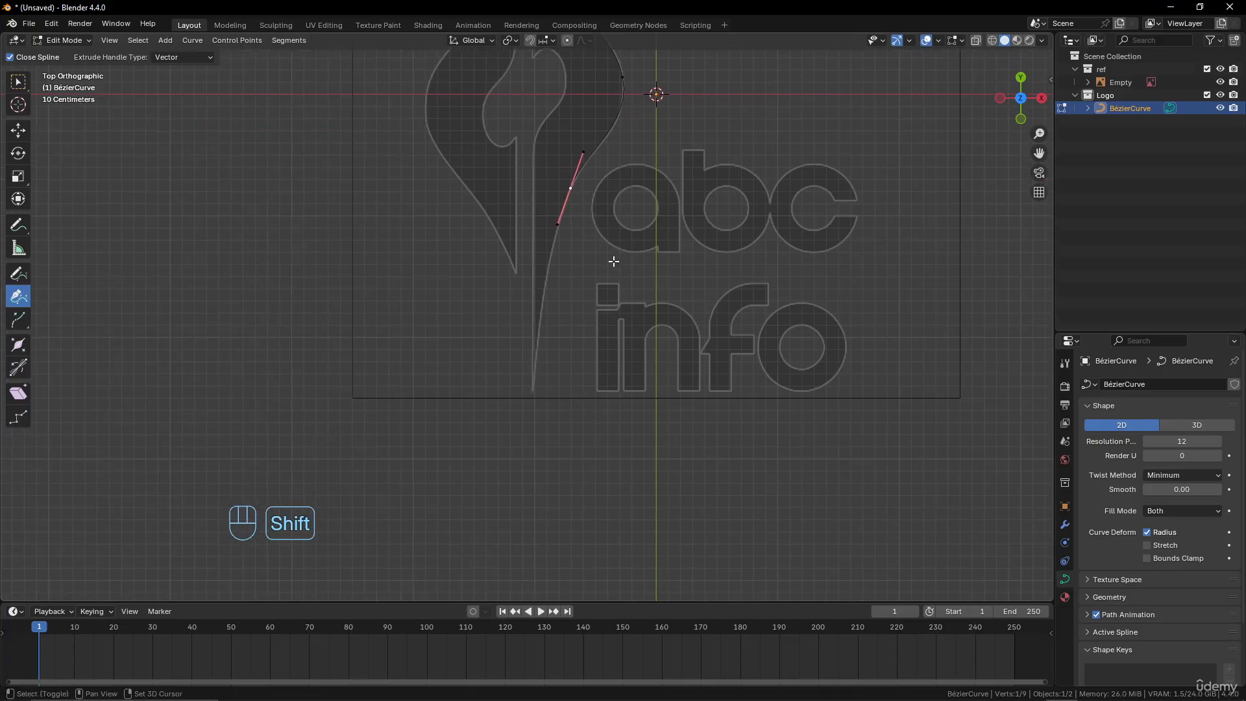
{"action": "left_click", "coordinate": [533, 384]}
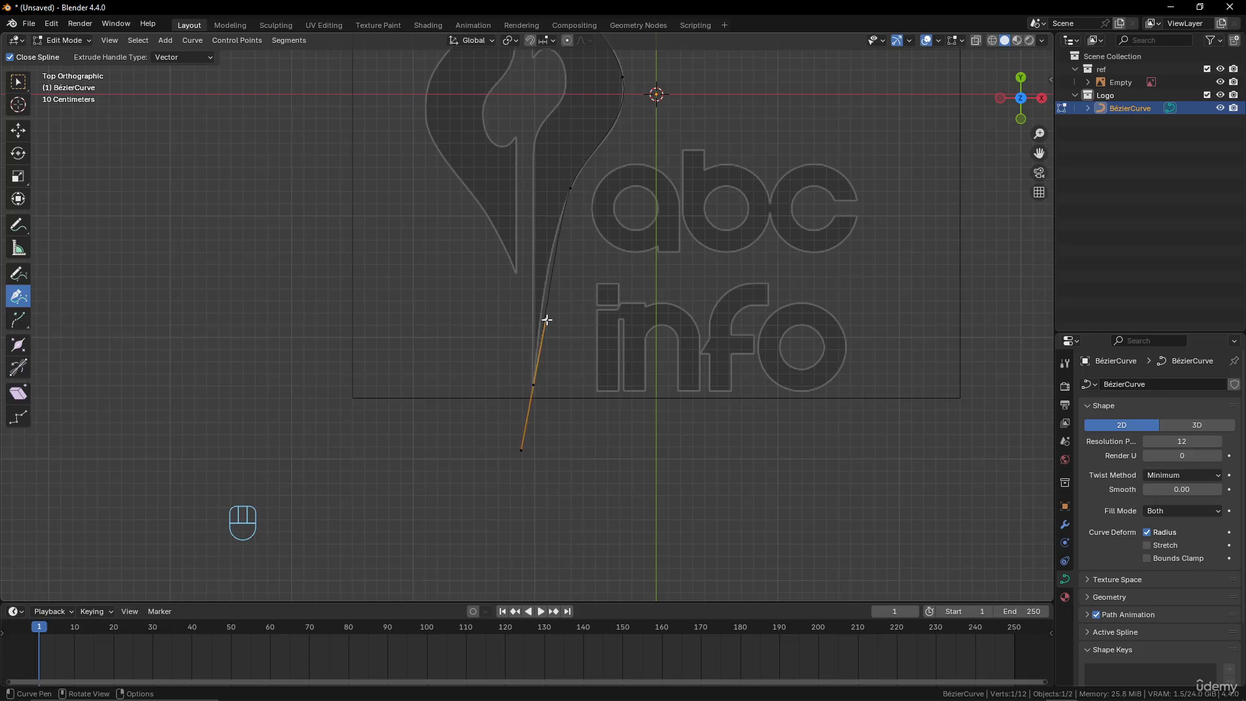
{"action": "key", "text": "g"}
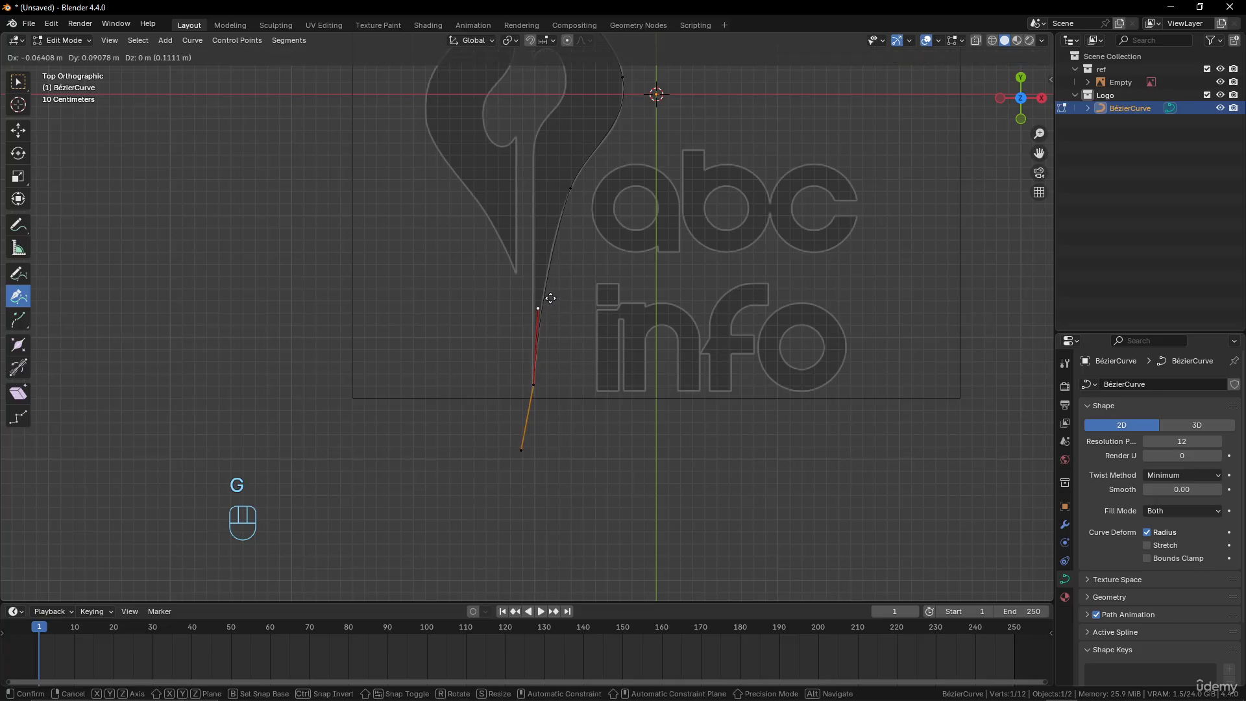
{"action": "left_click", "coordinate": [550, 298]}
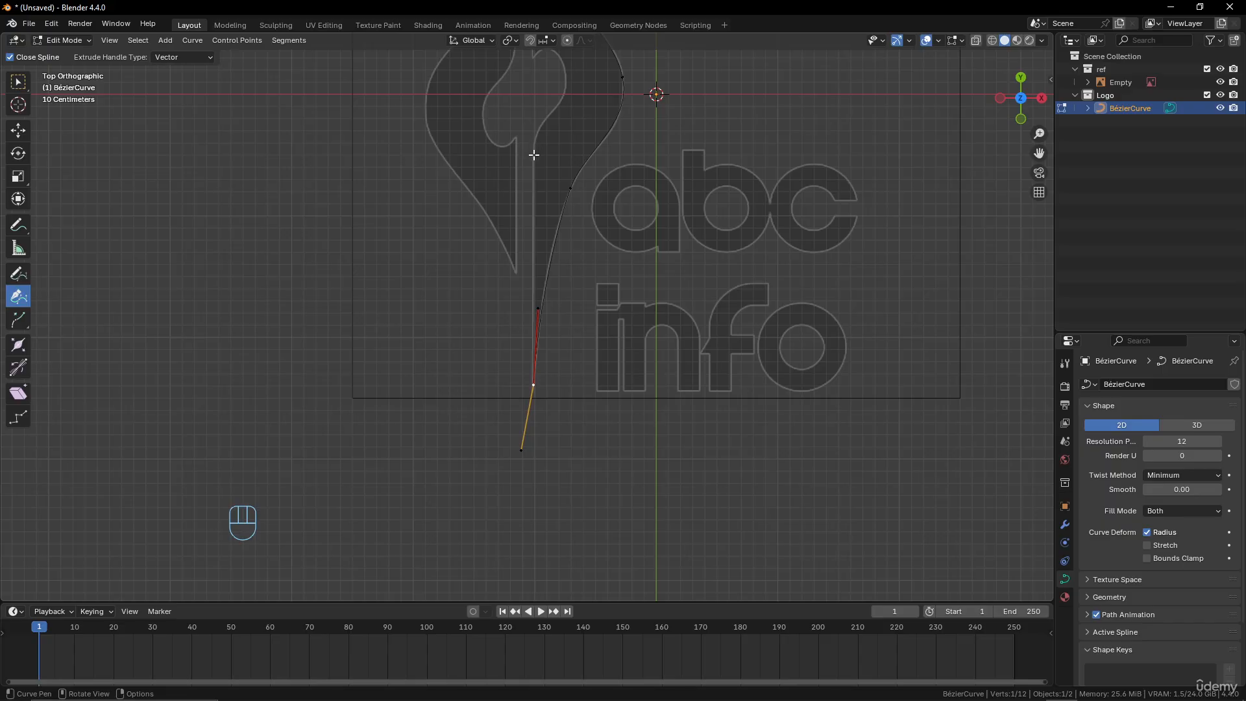
Add a point where the straight inner edge meets the notch and one at the notch's widest spot, both with vertical handles
{"action": "left_click_drag", "start_coordinate": [534, 155], "coordinate": [533, 114]}
{"action": "middle_click_drag", "start_coordinate": [556, 143], "coordinate": [557, 323], "text": "shift"}
{"action": "scroll", "coordinate": [572, 307], "scroll_direction": "up", "scroll_amount": 3}
{"action": "middle_click_drag", "start_coordinate": [595, 228], "coordinate": [594, 252], "text": "shift"}
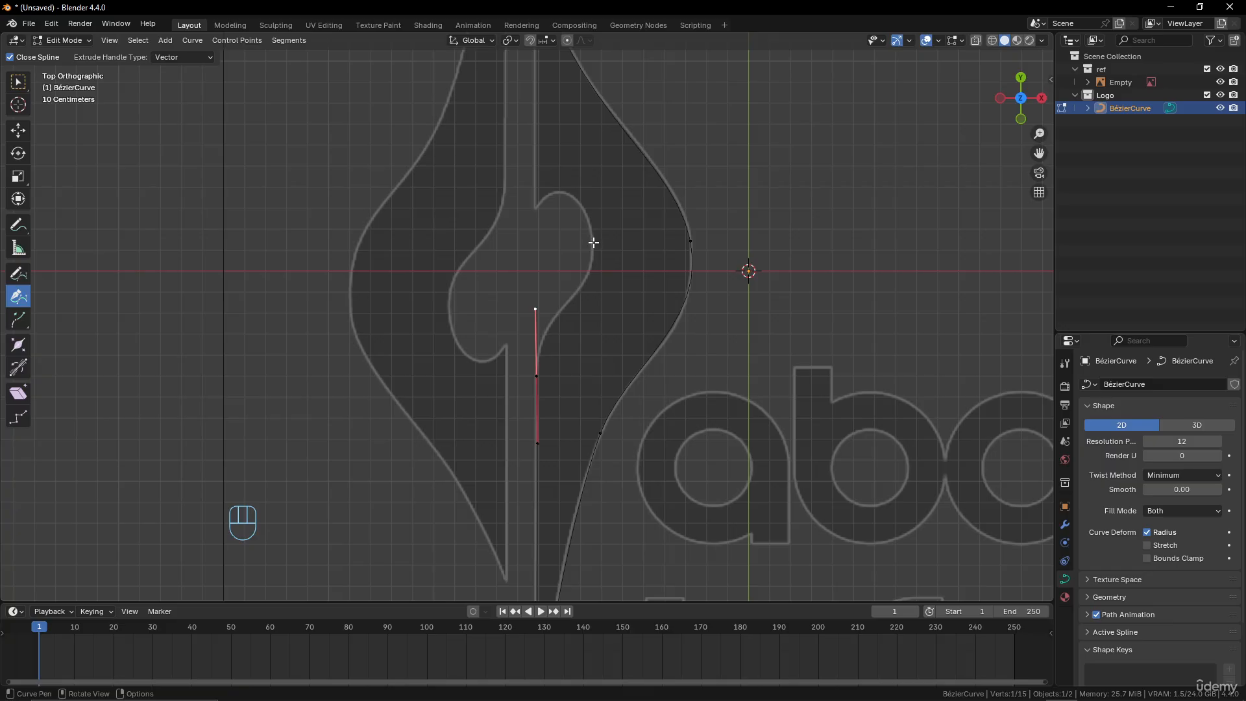
{"action": "left_click_drag", "start_coordinate": [593, 242], "coordinate": [594, 178]}
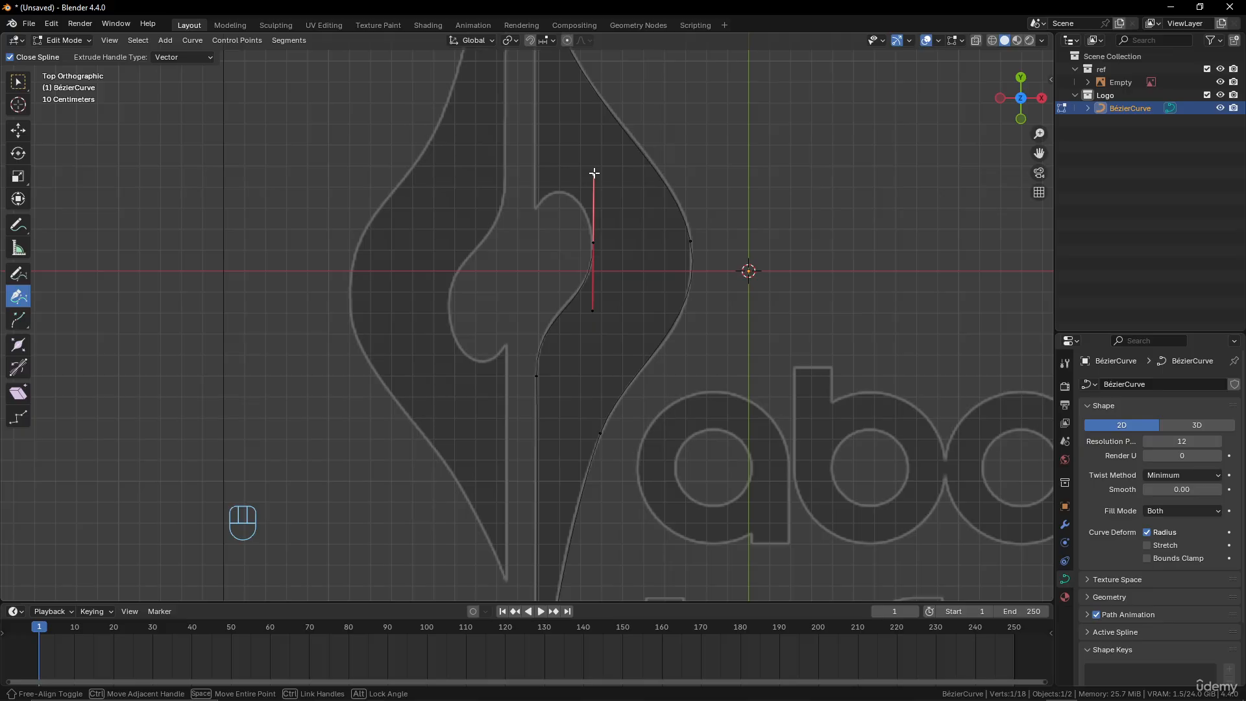
{"action": "left_click_drag", "start_coordinate": [593, 173], "coordinate": [593, 175]}
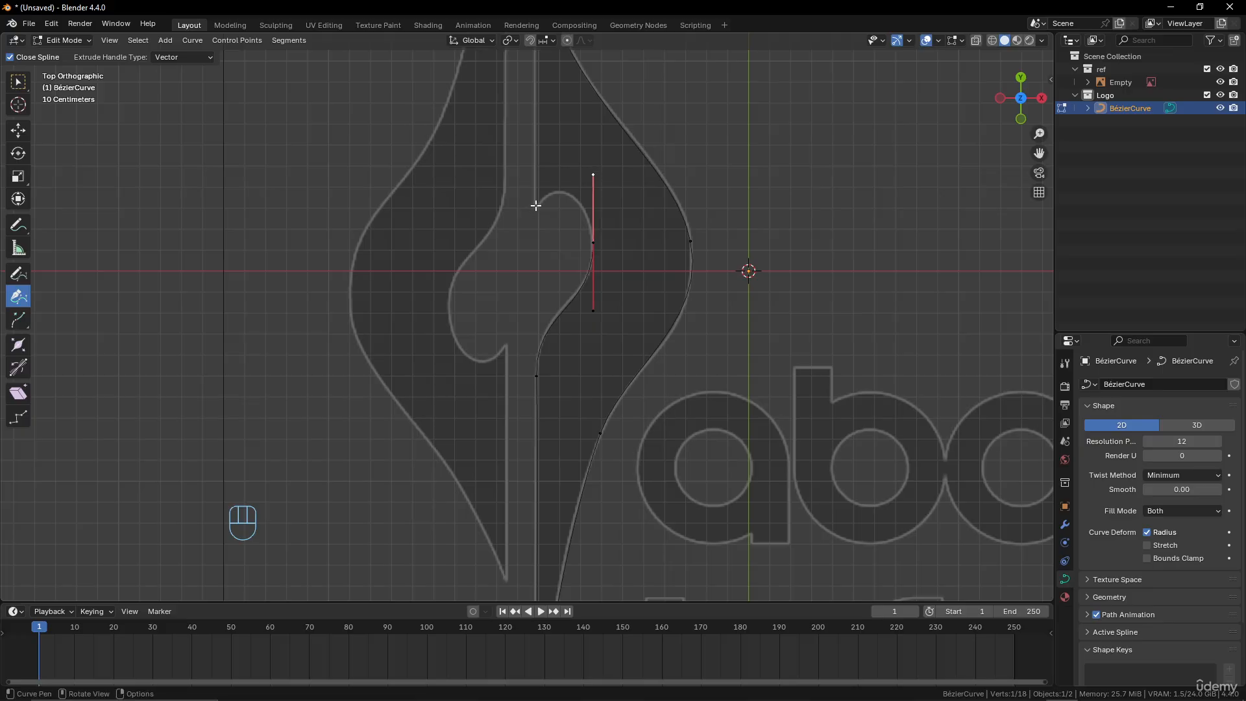
Add a point at the notch's upper corner and move its incoming handle up so the segment follows the rounded top
{"action": "left_click_drag", "start_coordinate": [536, 205], "coordinate": [516, 194]}
{"action": "key", "text": "g"}
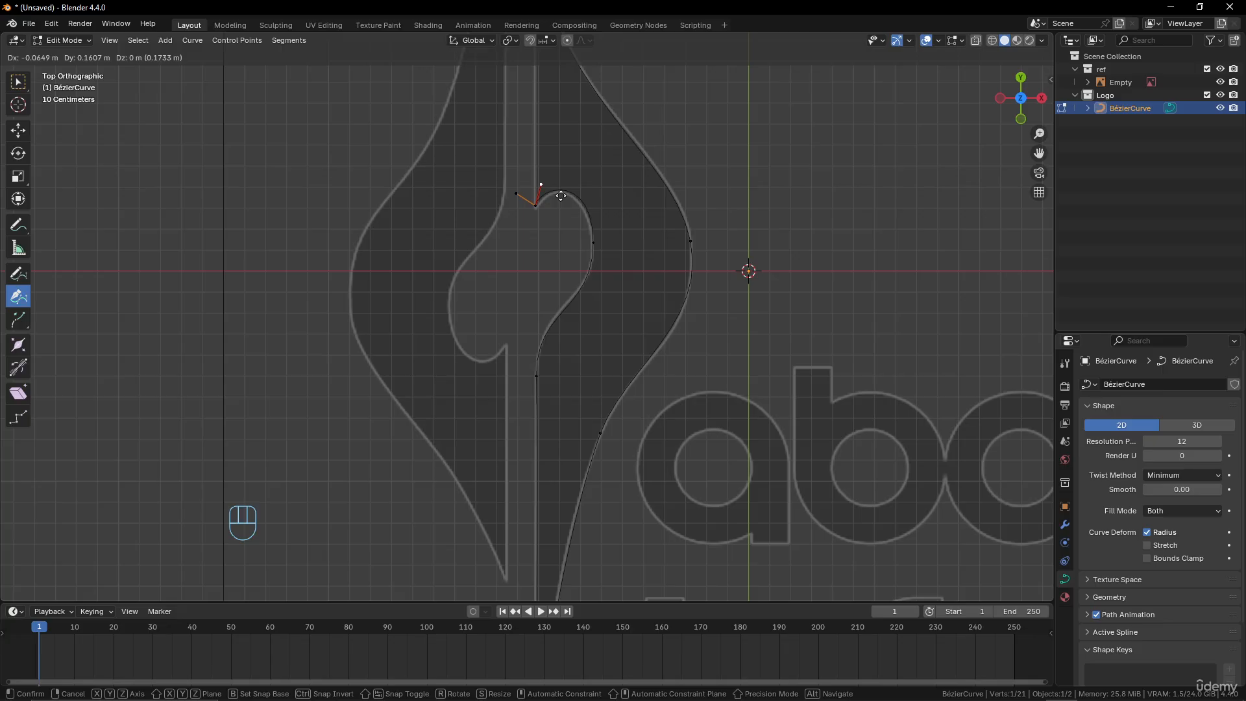
{"action": "left_click", "coordinate": [561, 195]}
Move the notch's widest point slightly down and shorten its lower handle to match the reference curve
{"action": "left_click", "coordinate": [594, 246]}
{"action": "key", "text": "g"}
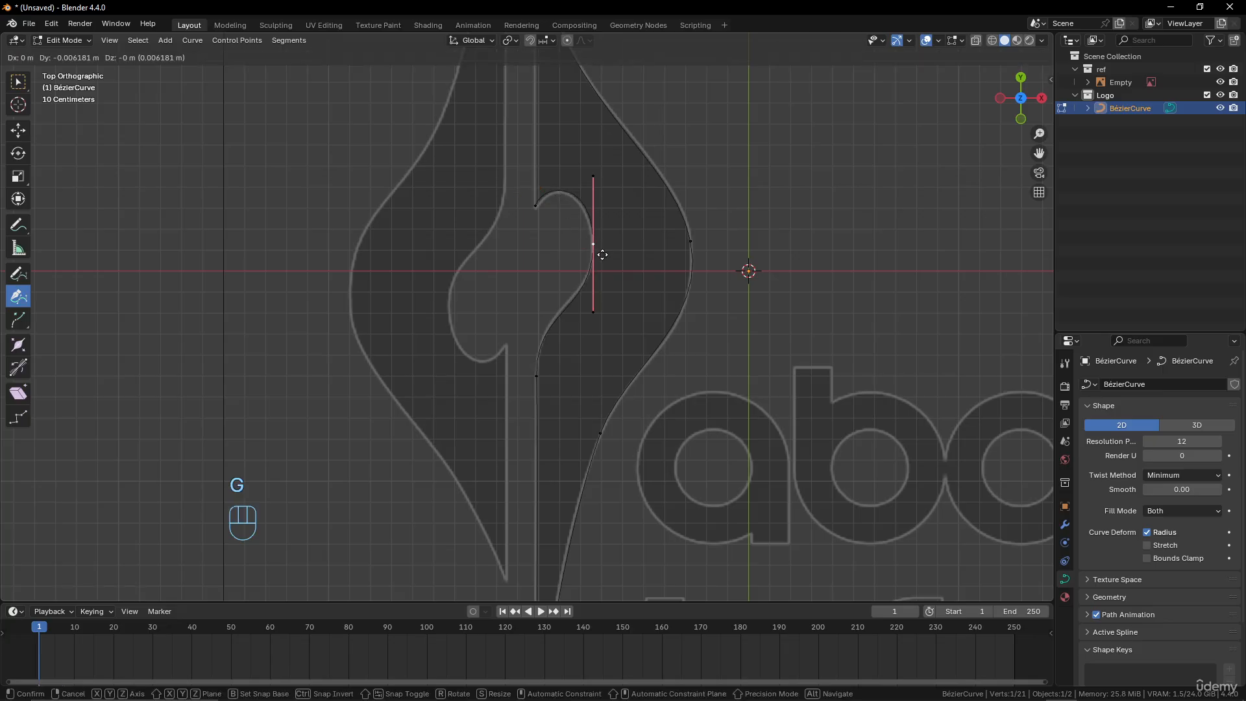
{"action": "left_click", "coordinate": [602, 255]}
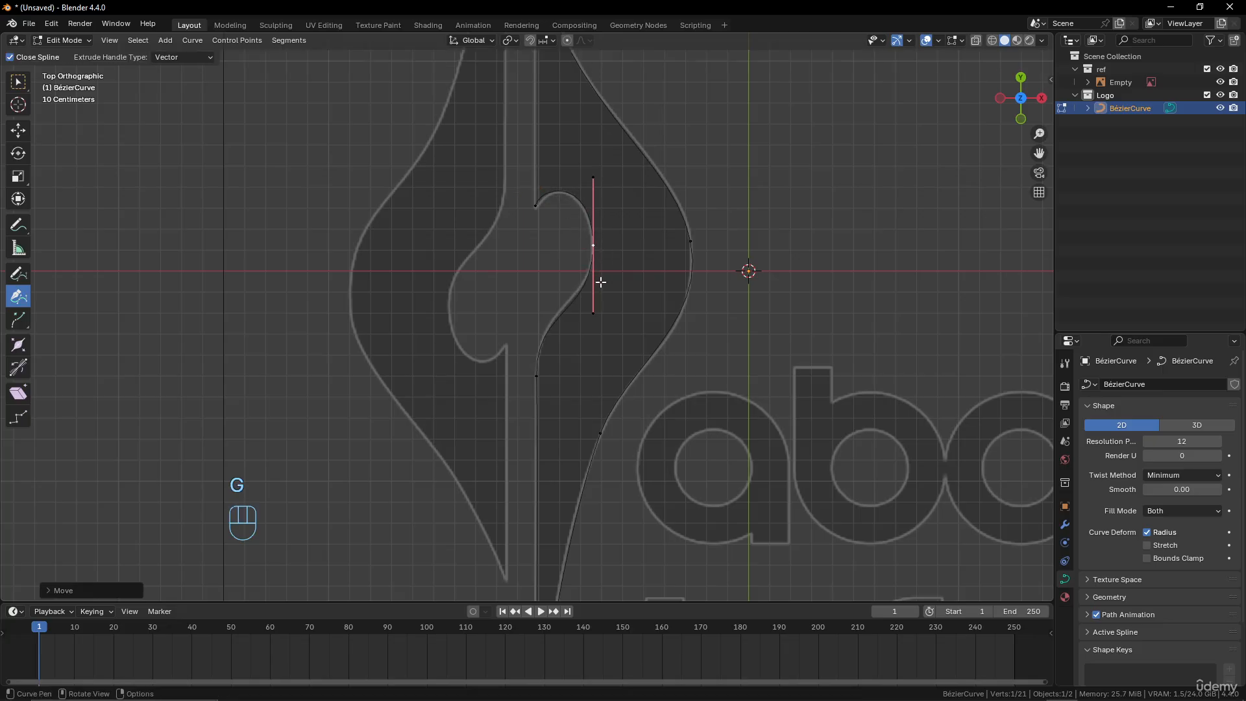
{"action": "left_click", "coordinate": [591, 317]}
{"action": "key", "text": "g"}
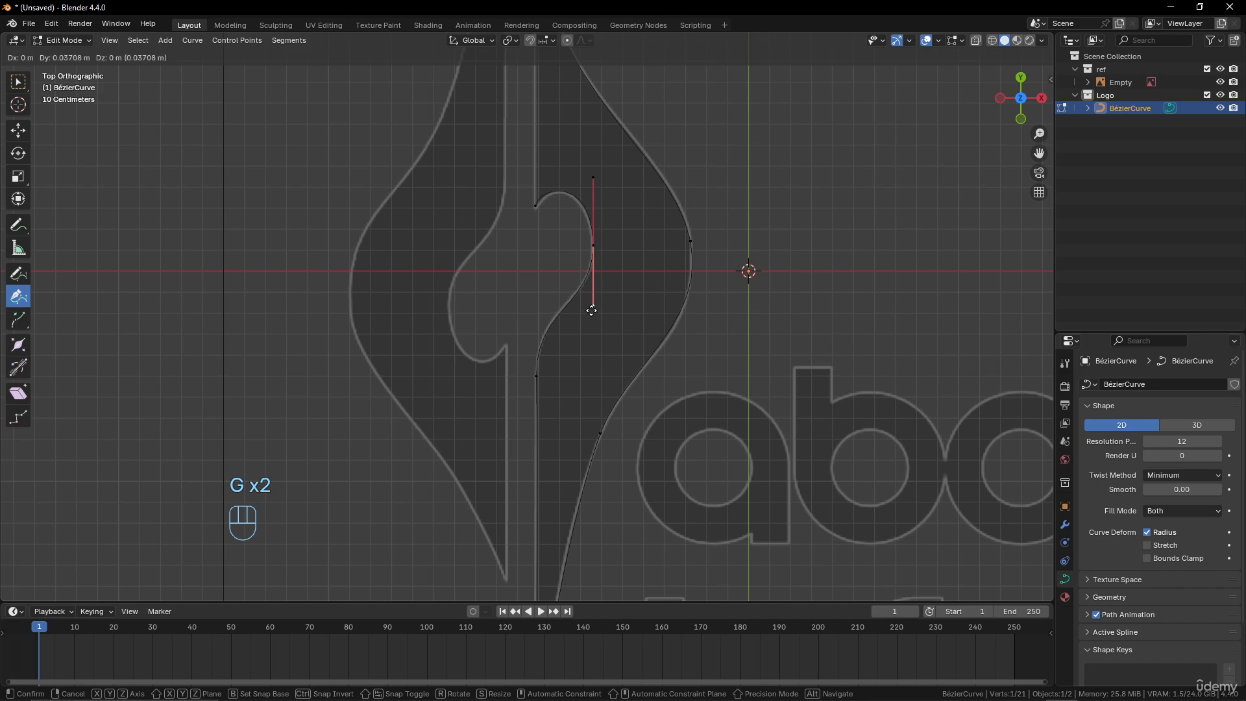
{"action": "left_click", "coordinate": [591, 310]}
Select the notch's upper corner point and the top tip point, and join them with a segment to close the filled shape
{"action": "scroll", "coordinate": [577, 302], "scroll_direction": "down", "scroll_amount": 3}
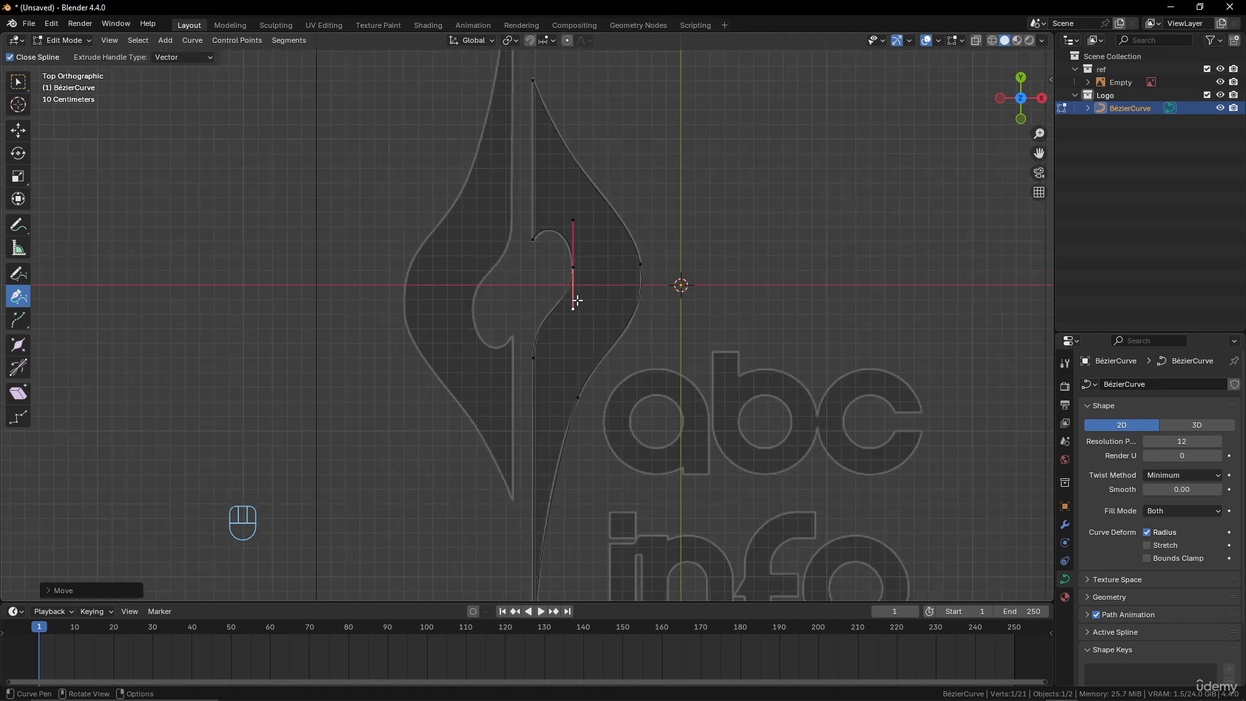
{"action": "scroll", "coordinate": [574, 286], "scroll_direction": "up", "scroll_amount": 2}
{"action": "middle_click_drag", "start_coordinate": [565, 260], "coordinate": [543, 370], "text": "shift"}
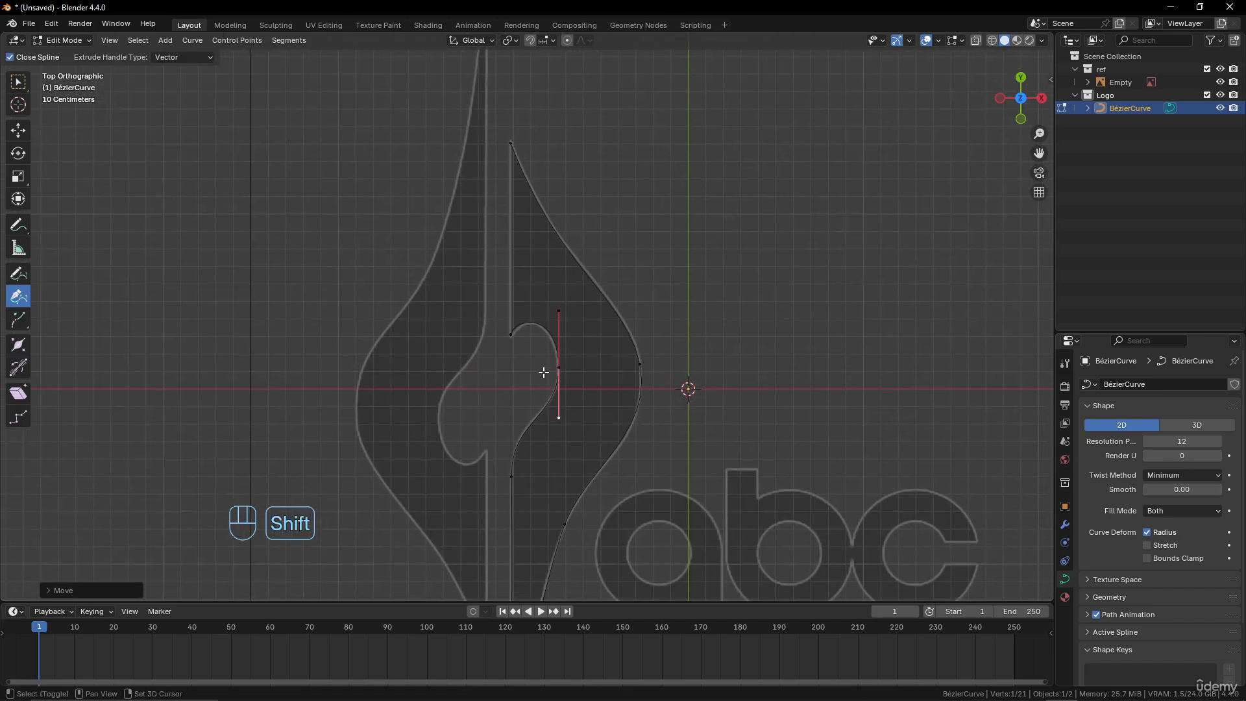
{"action": "left_click", "coordinate": [513, 334]}
{"action": "left_click", "coordinate": [510, 143], "text": "shift"}
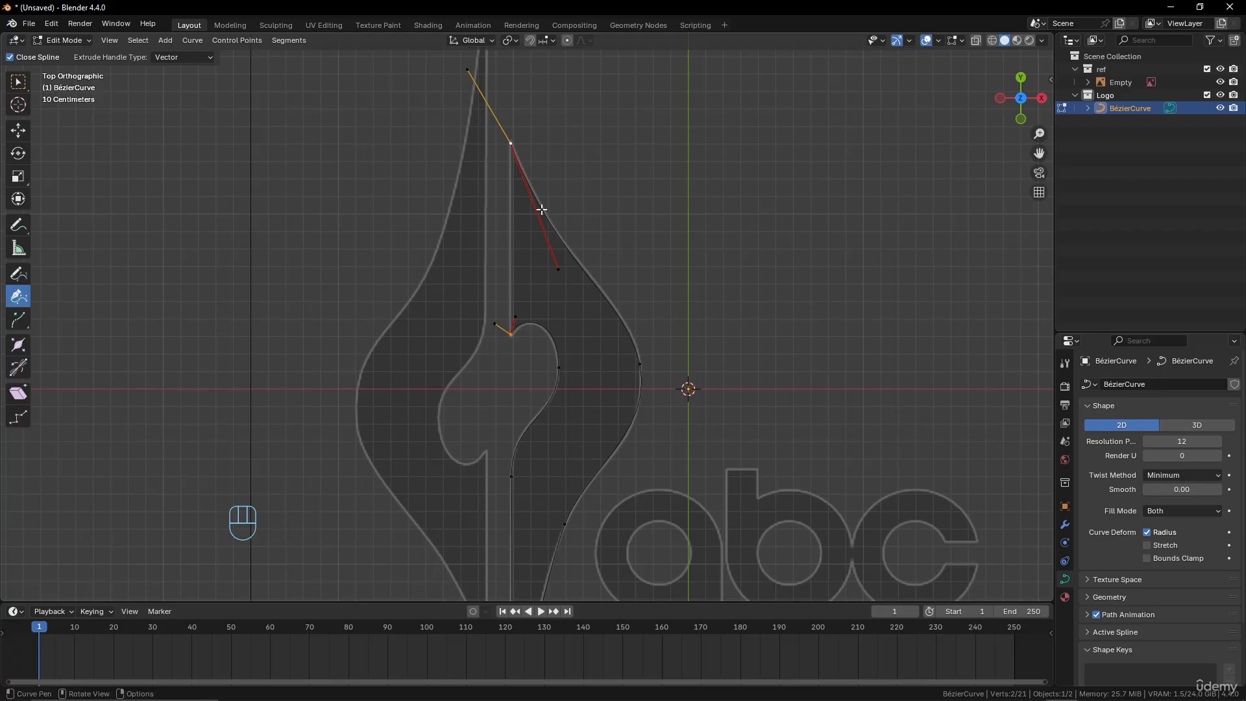
{"action": "scroll", "coordinate": [617, 308], "scroll_direction": "down", "scroll_amount": 1}
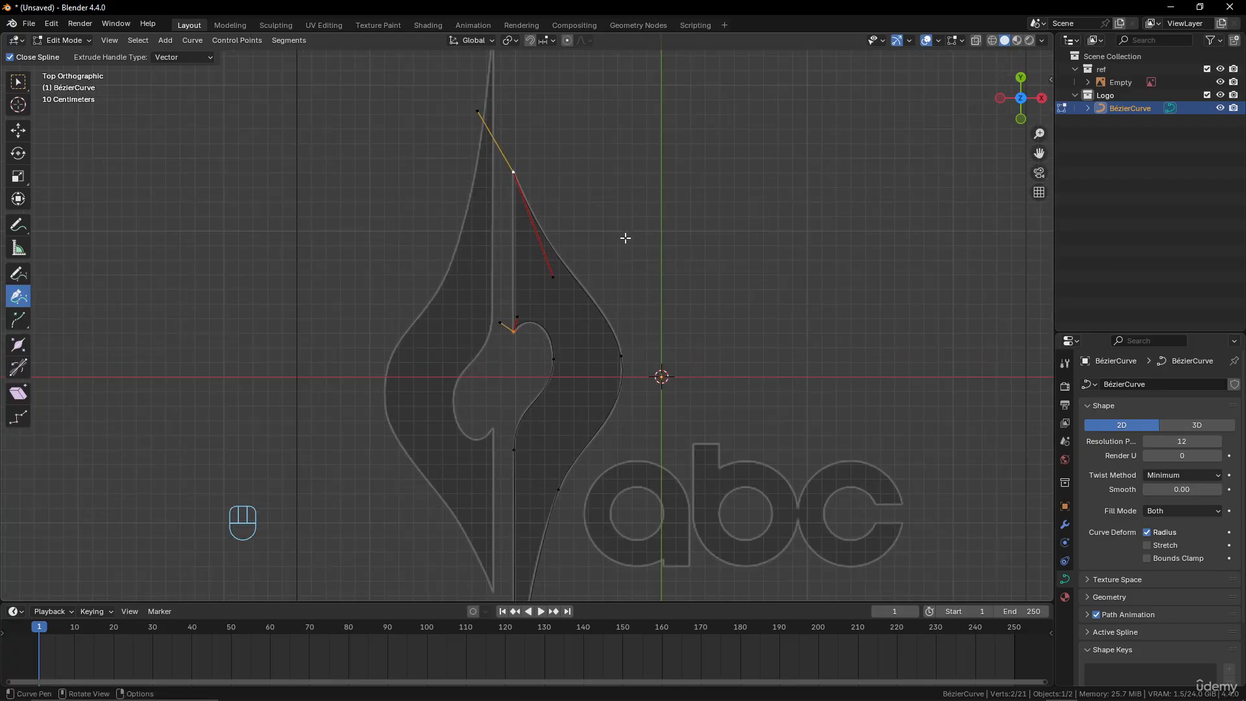
{"action": "key", "text": "f"}
{"action": "scroll", "coordinate": [626, 331], "scroll_direction": "down", "scroll_amount": 5}
{"action": "scroll", "coordinate": [616, 328], "scroll_direction": "up", "scroll_amount": 5}
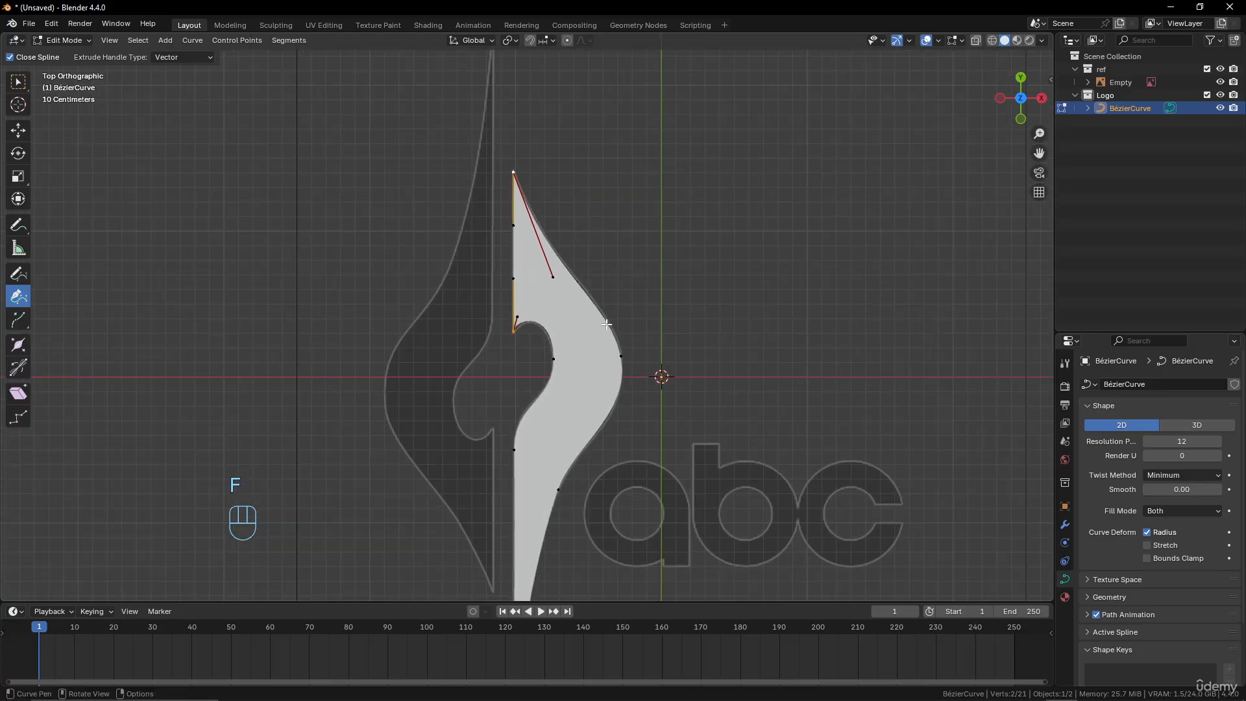
{"action": "scroll", "coordinate": [623, 325], "scroll_direction": "down", "scroll_amount": 5}
{"action": "scroll", "coordinate": [632, 337], "scroll_direction": "up", "scroll_amount": 4}
{"action": "left_click", "coordinate": [607, 349]}
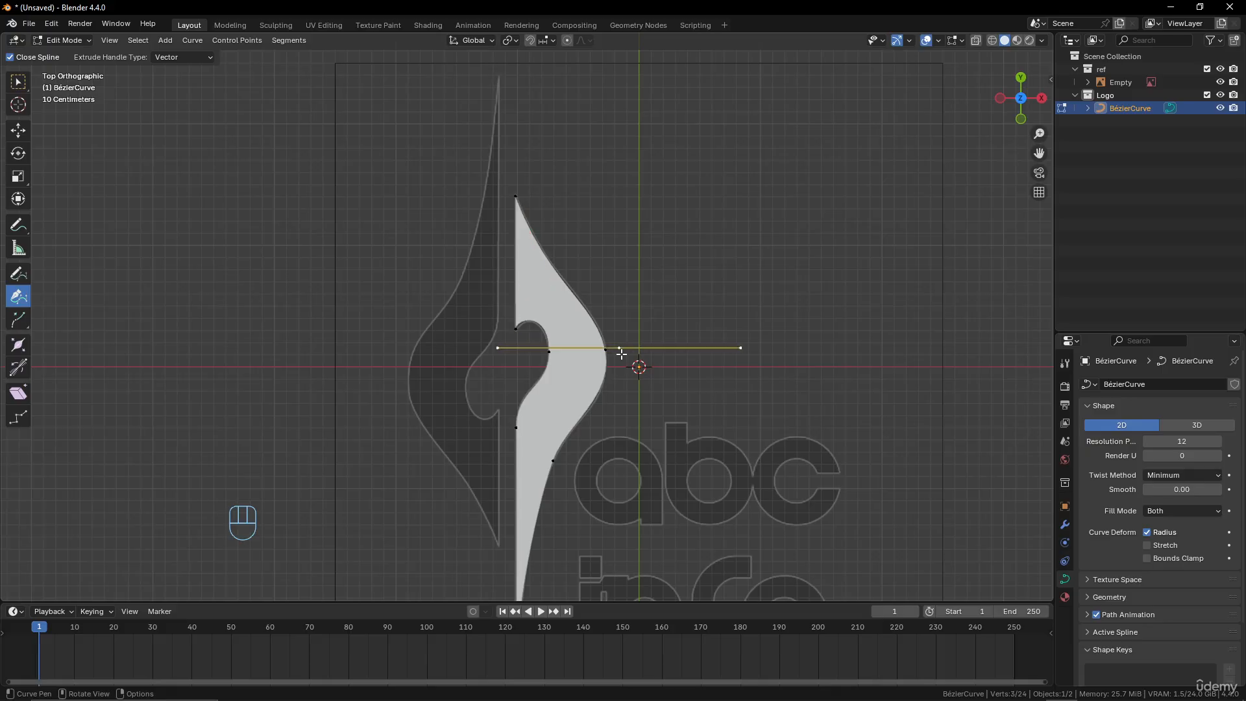
{"action": "left_click", "coordinate": [606, 350]}
{"action": "key", "text": "ctrl+z"}
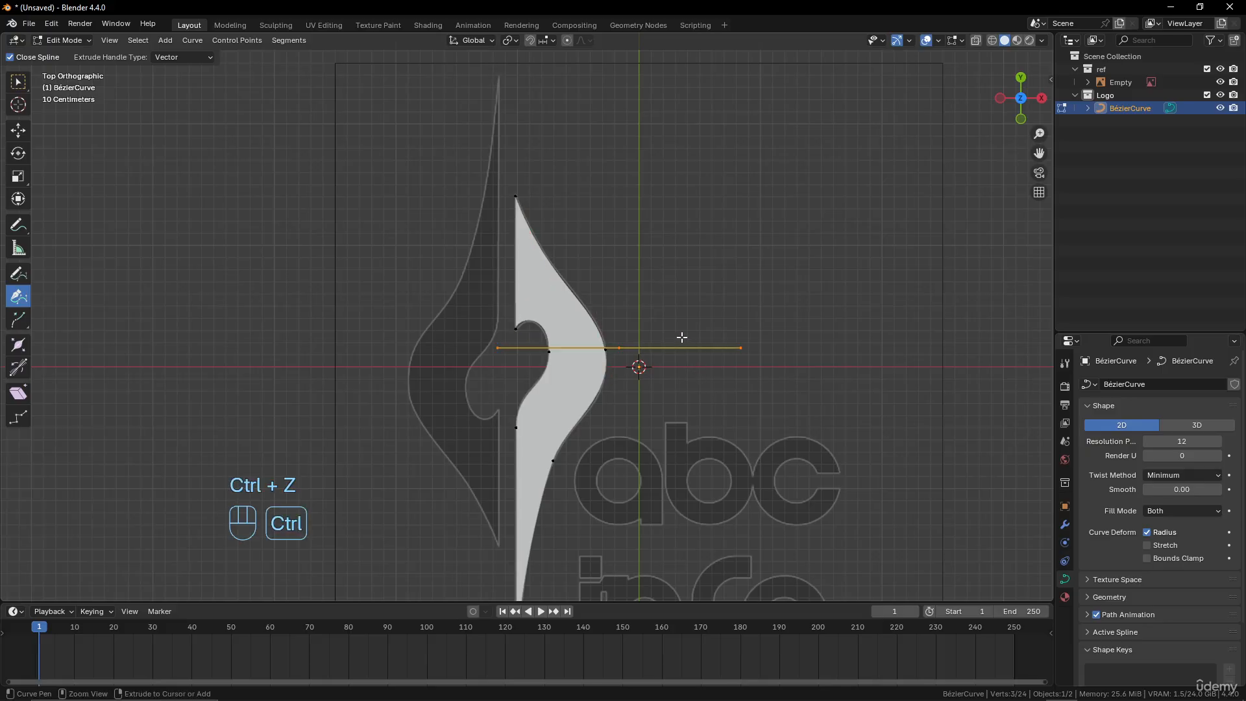
{"action": "key", "text": "ctrl+z"}
{"action": "left_click", "coordinate": [607, 350]}
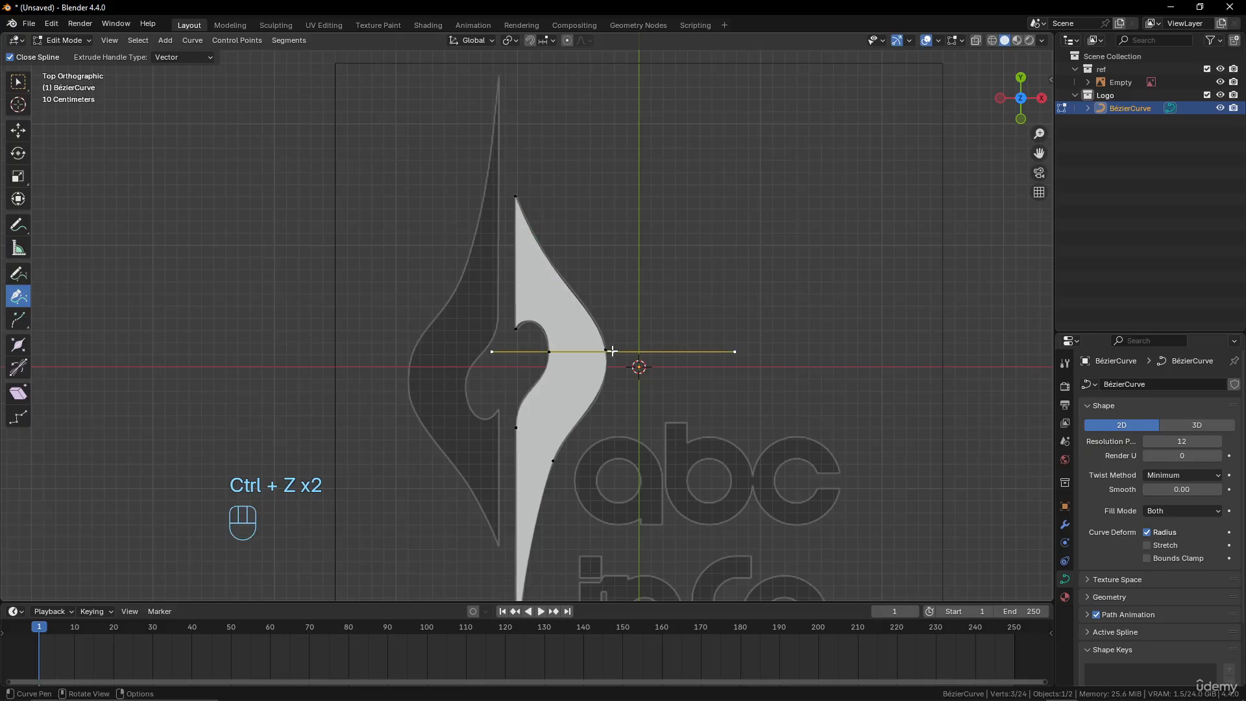
{"action": "key", "text": "ctrl+z"}
With the selection tool, scale the widest outer point's handles by about 1.04 and check the filled shape in Object Mode
{"action": "left_click", "coordinate": [18, 82]}
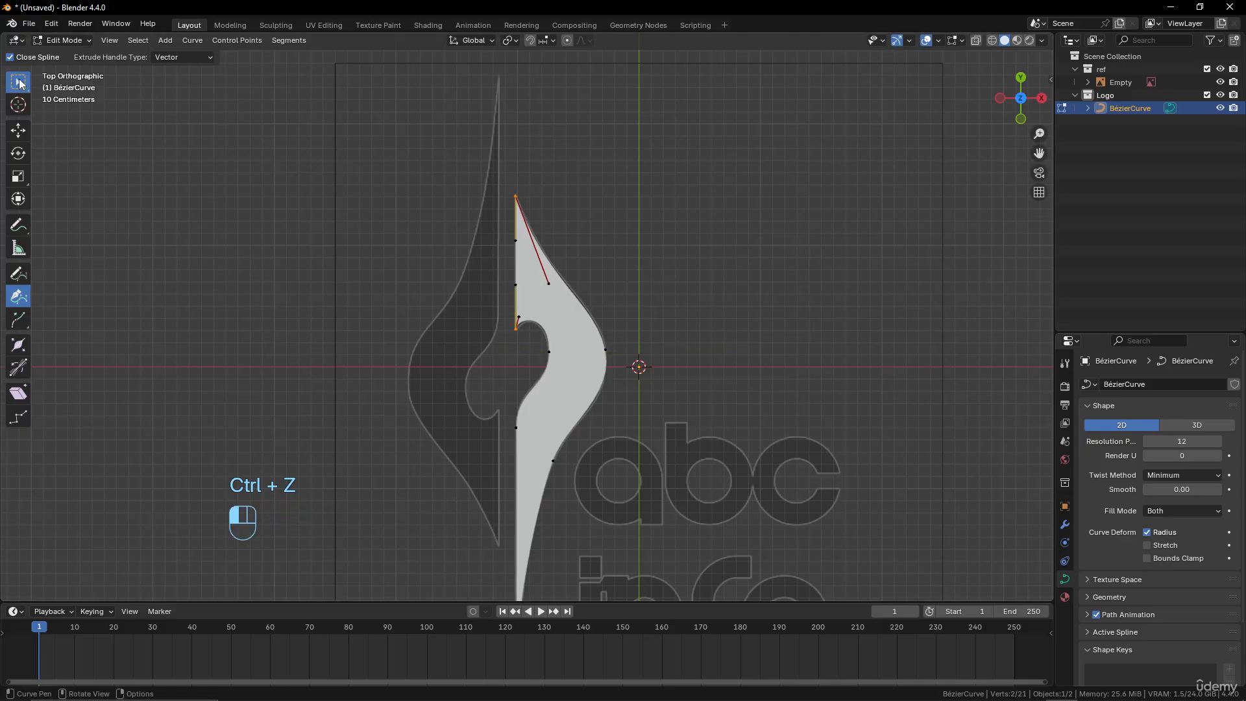
{"action": "left_click", "coordinate": [608, 352]}
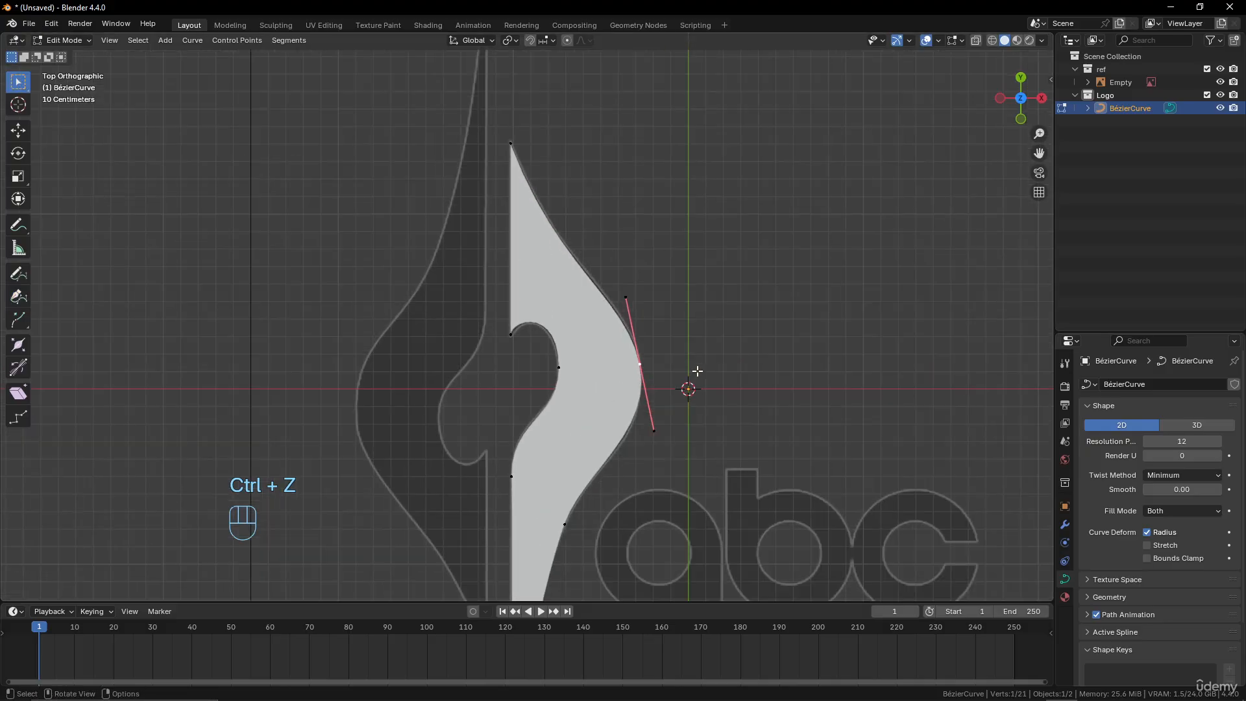
{"action": "key", "text": "s"}
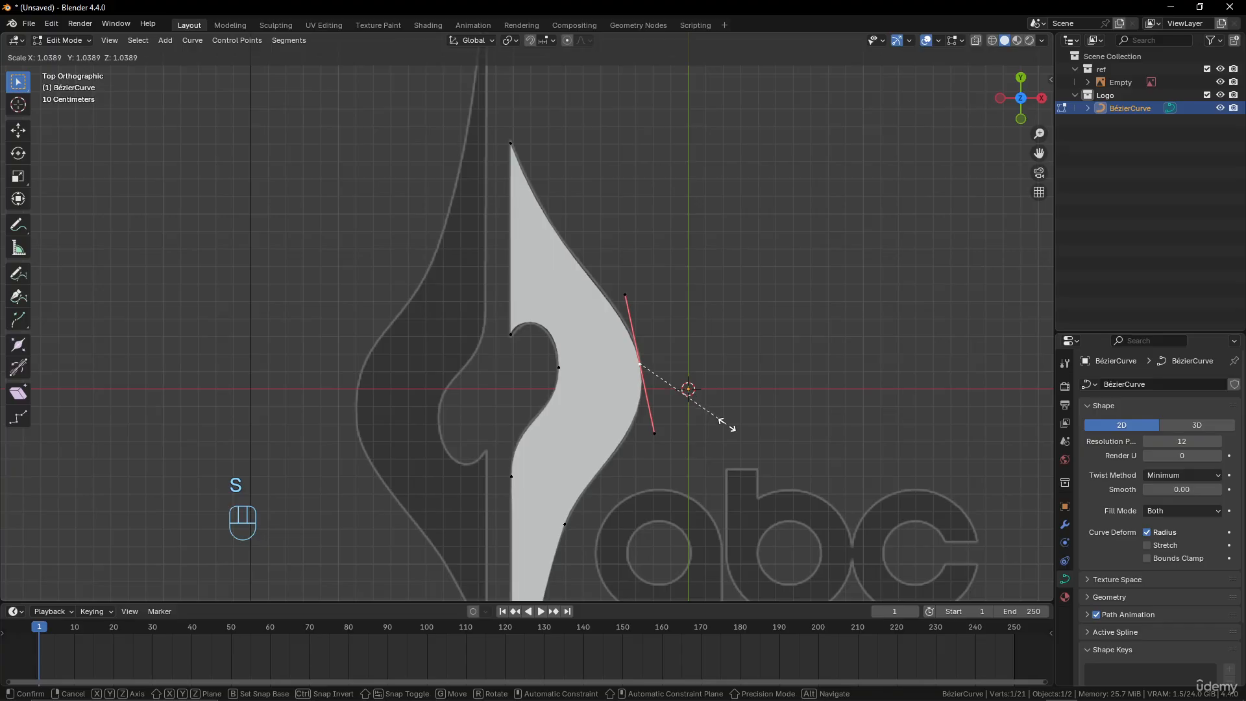
{"action": "left_click", "coordinate": [728, 427]}
{"action": "scroll", "coordinate": [656, 348], "scroll_direction": "down", "scroll_amount": 5}
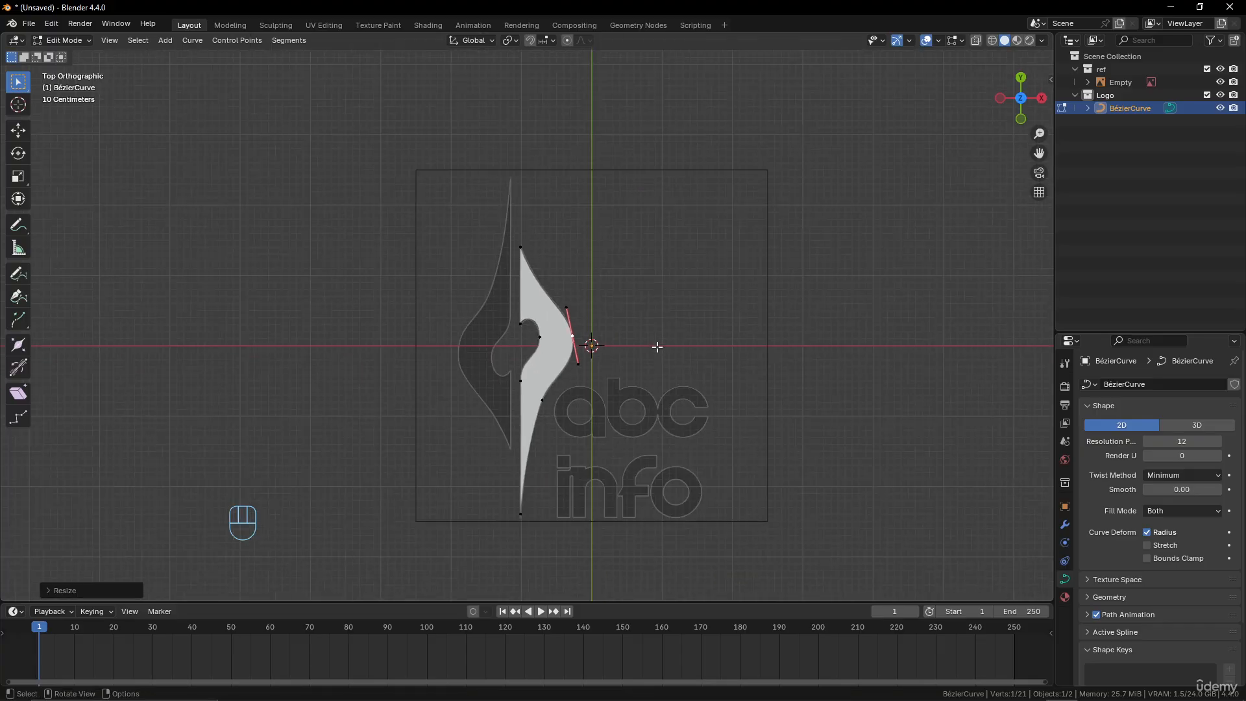
{"action": "scroll", "coordinate": [649, 350], "scroll_direction": "up", "scroll_amount": 3}
{"action": "middle_click_drag", "start_coordinate": [643, 355], "coordinate": [707, 318], "text": "shift"}
{"action": "scroll", "coordinate": [678, 318], "scroll_direction": "down", "scroll_amount": 1}
{"action": "scroll", "coordinate": [643, 279], "scroll_direction": "up", "scroll_amount": 2}
{"action": "scroll", "coordinate": [657, 331], "scroll_direction": "down", "scroll_amount": 4}
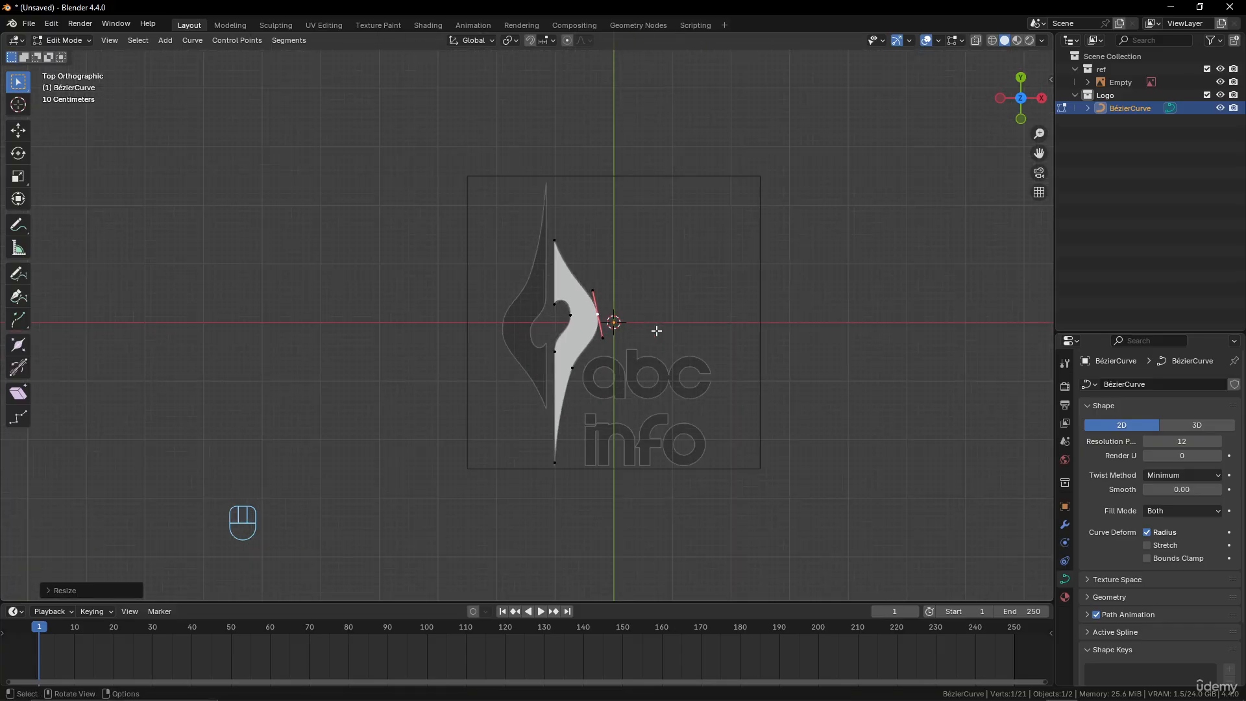
{"action": "key", "text": "Tab"}
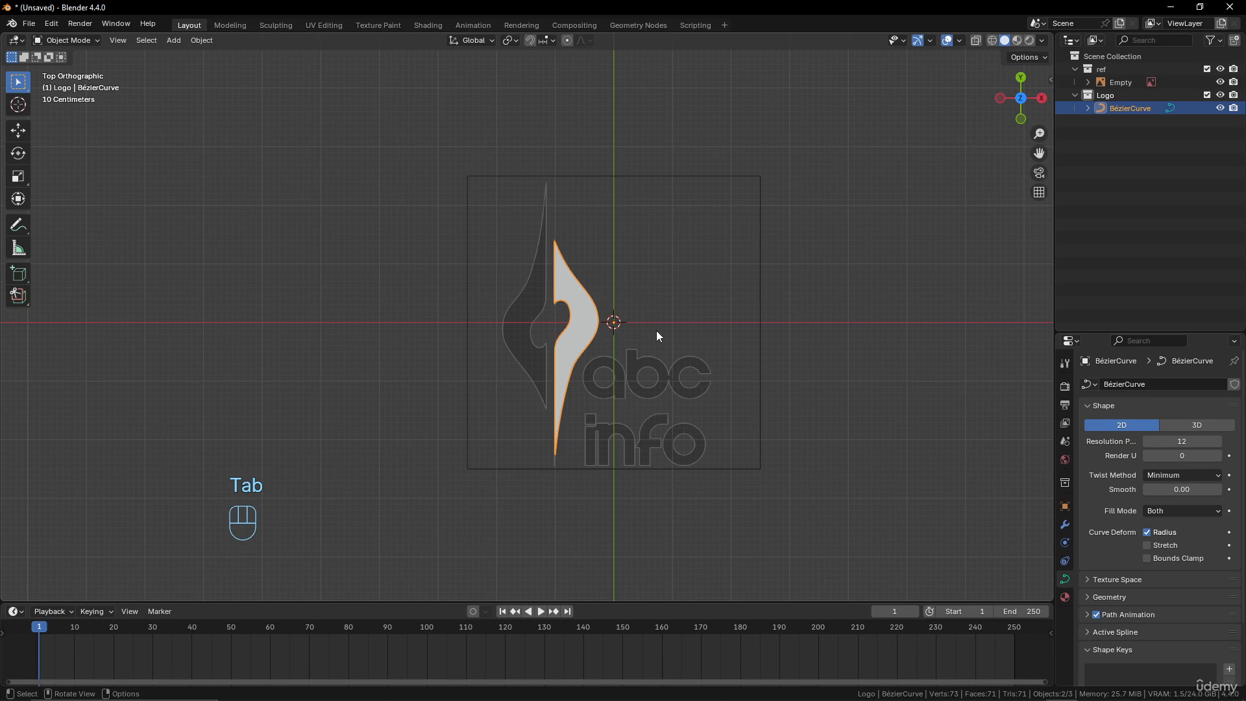
{"action": "scroll", "coordinate": [656, 331], "scroll_direction": "up", "scroll_amount": 4}
{"action": "scroll", "coordinate": [652, 335], "scroll_direction": "down", "scroll_amount": 2}
Duplicate all of the curve's points in Edit Mode and place the copy over the emblem's left side
{"action": "key", "text": "Tab"}
{"action": "key", "text": "a"}
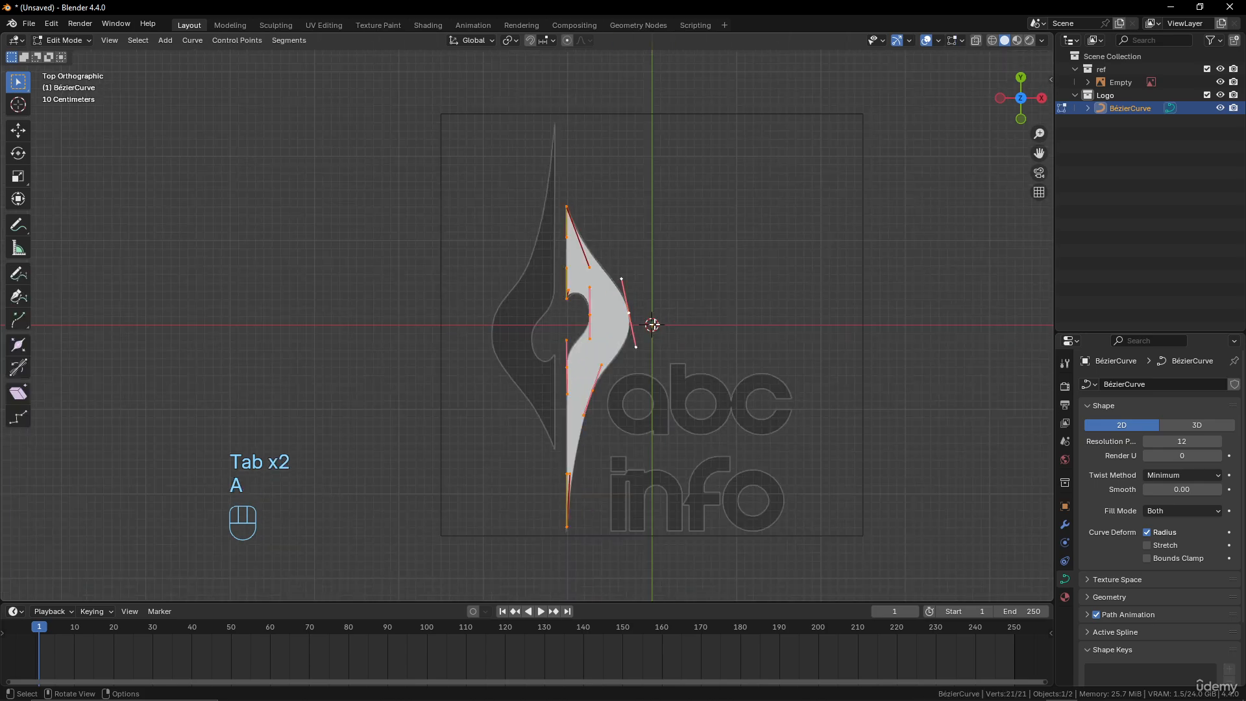
{"action": "key", "text": "shift+d"}
{"action": "left_click", "coordinate": [554, 300]}
{"action": "key", "text": "r"}
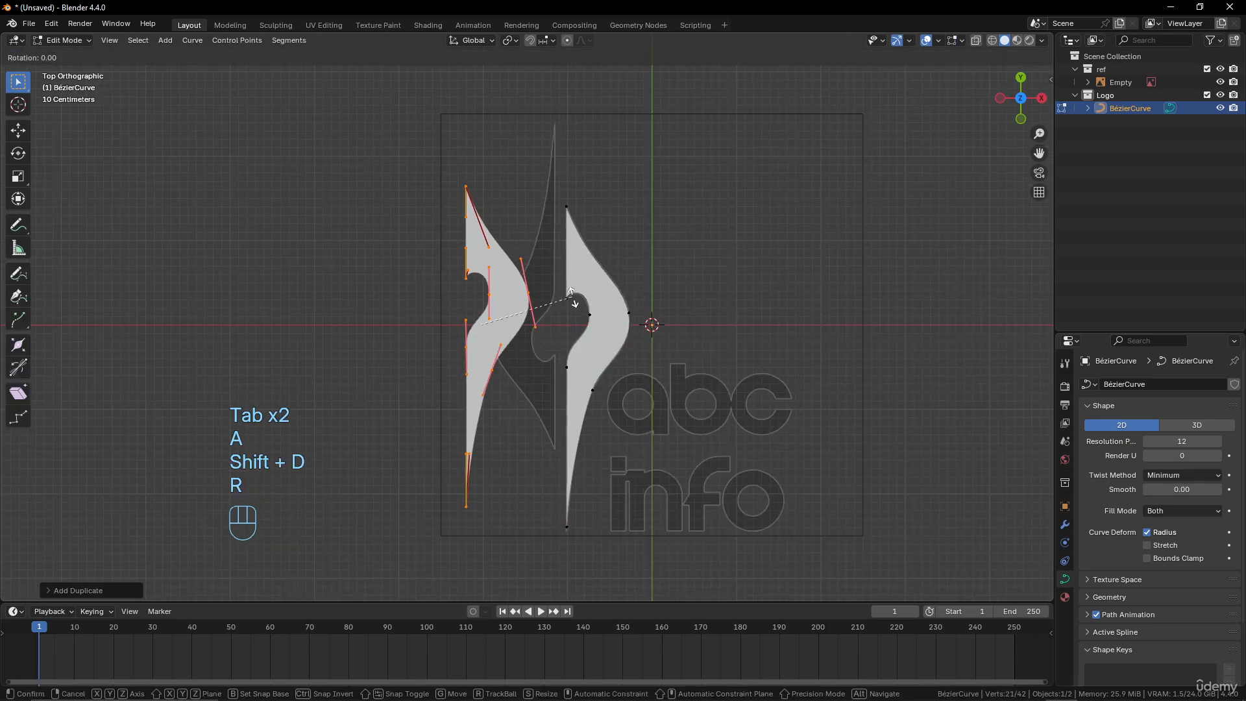
{"action": "key", "text": "KP_9"}
{"action": "key", "text": "KP_0"}
{"action": "left_click", "coordinate": [571, 292]}
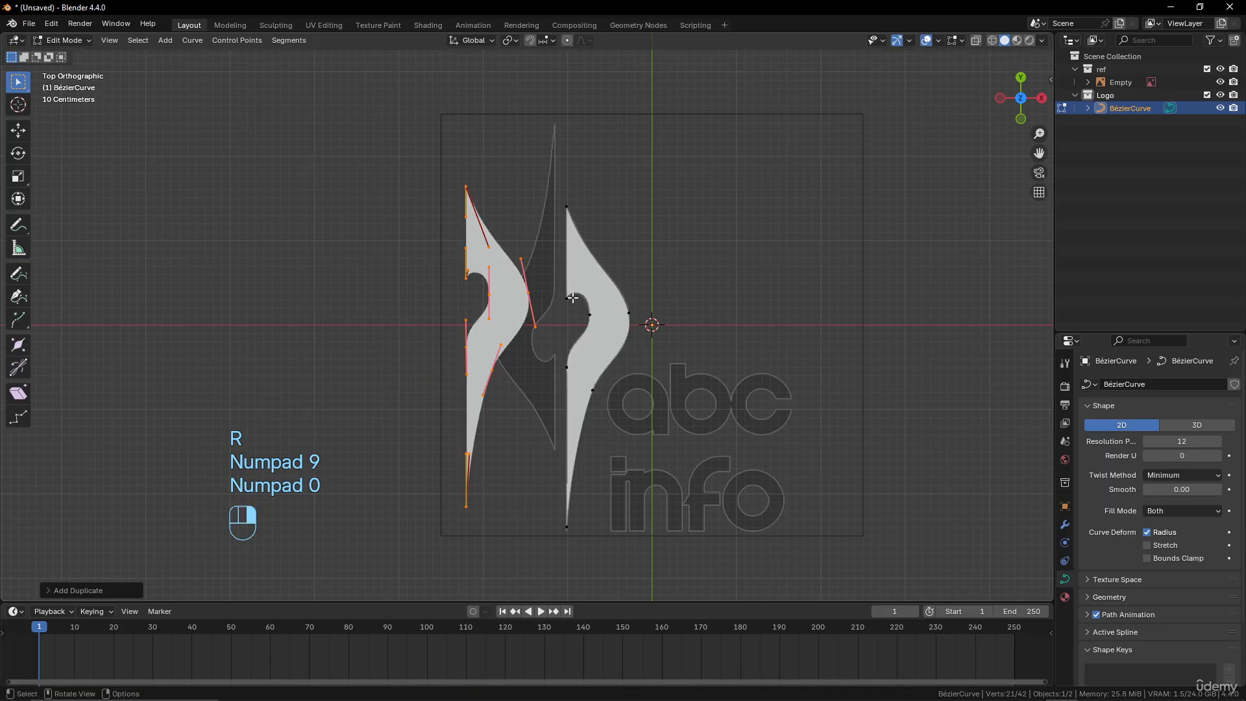
Rotate the duplicated shape by 180° and move it onto the emblem's left half in the reference
{"action": "key", "text": "r"}
{"action": "key", "text": "KP_1"}
{"action": "key", "text": "KP_8"}
{"action": "key", "text": "KP_0"}
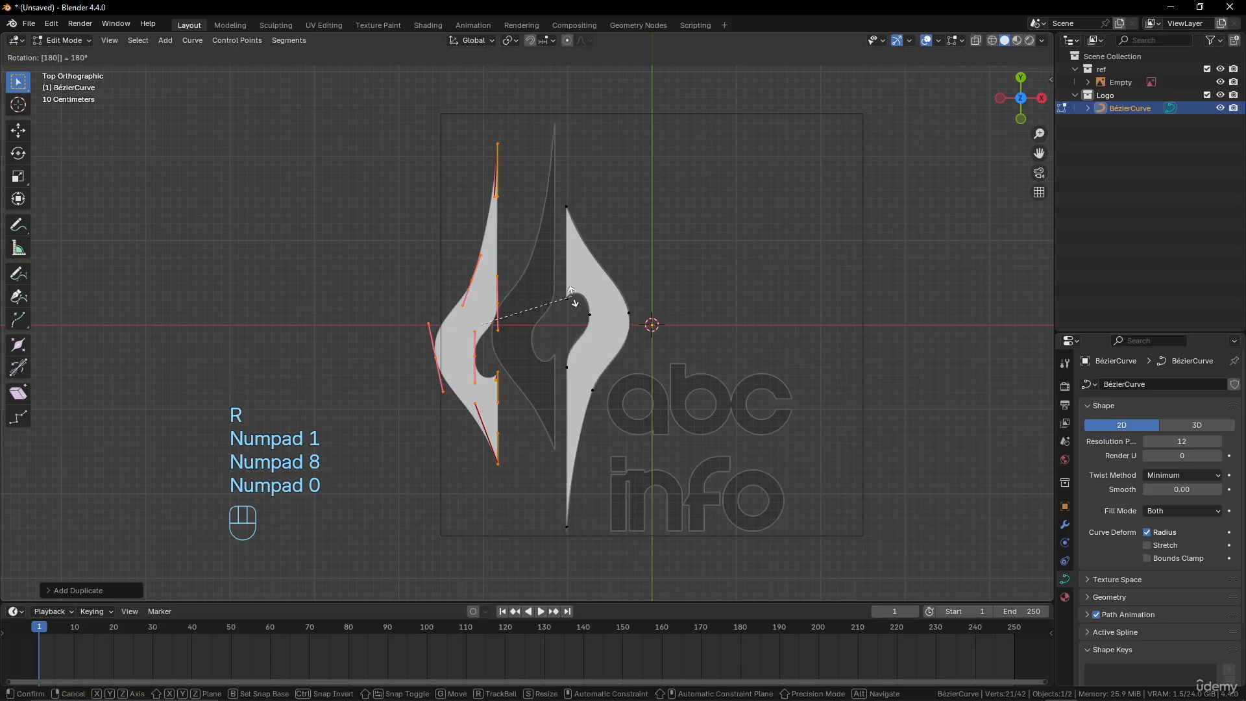
{"action": "left_click", "coordinate": [570, 293]}
{"action": "key", "text": "g"}
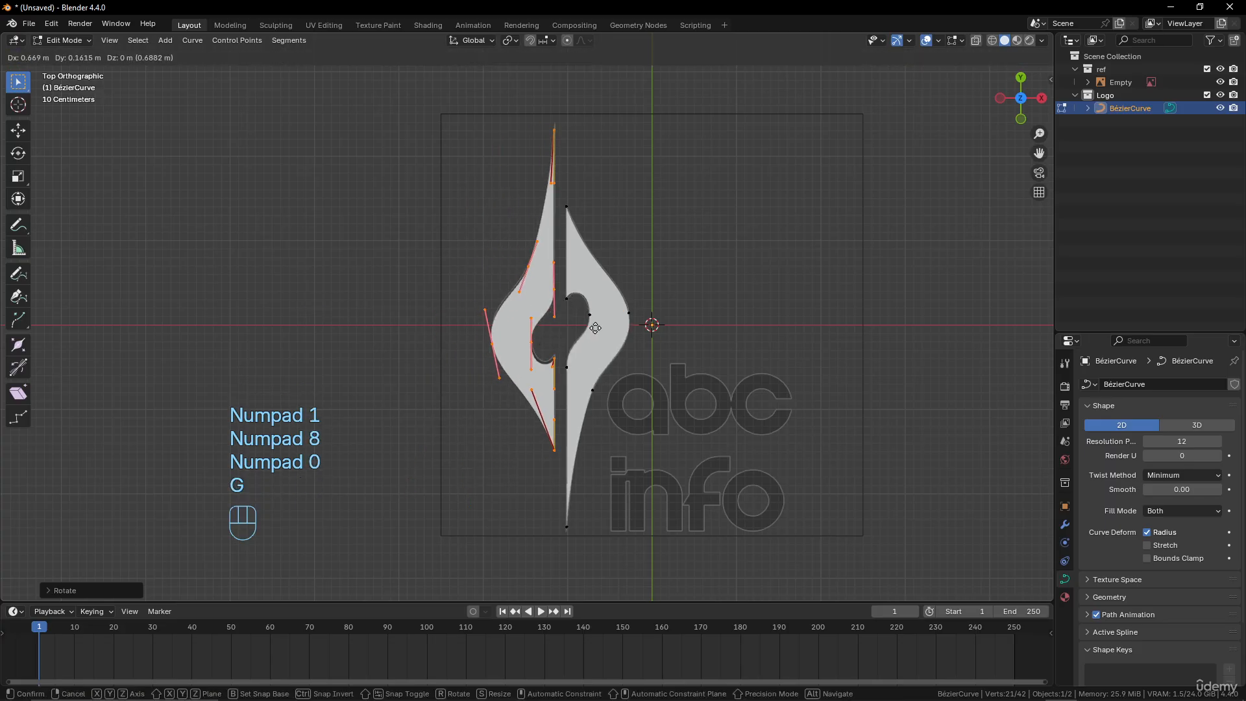
{"action": "left_click", "coordinate": [596, 324]}
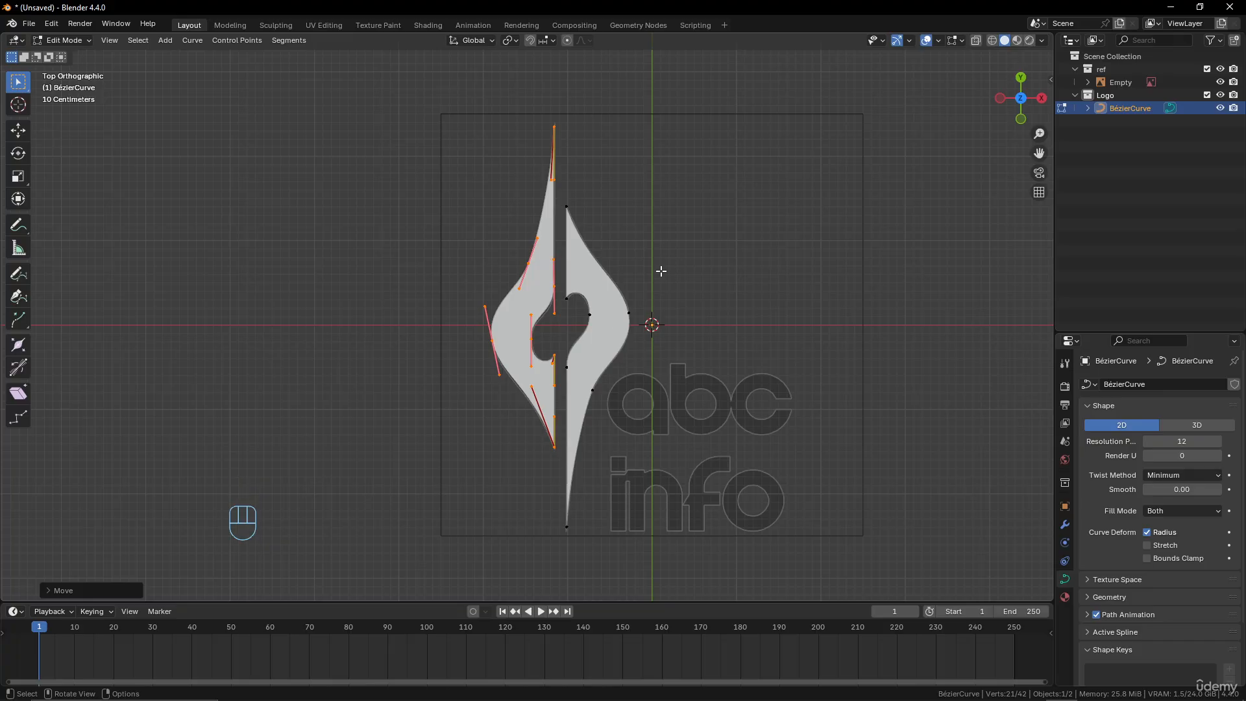
Undo the copy's move, its rotation and the duplication
{"action": "key", "text": "ctrl+z"}
{"action": "key", "text": "ctrl+z"}
{"action": "key", "text": "ctrl+z"}
{"action": "key", "text": "ctrl+z"}
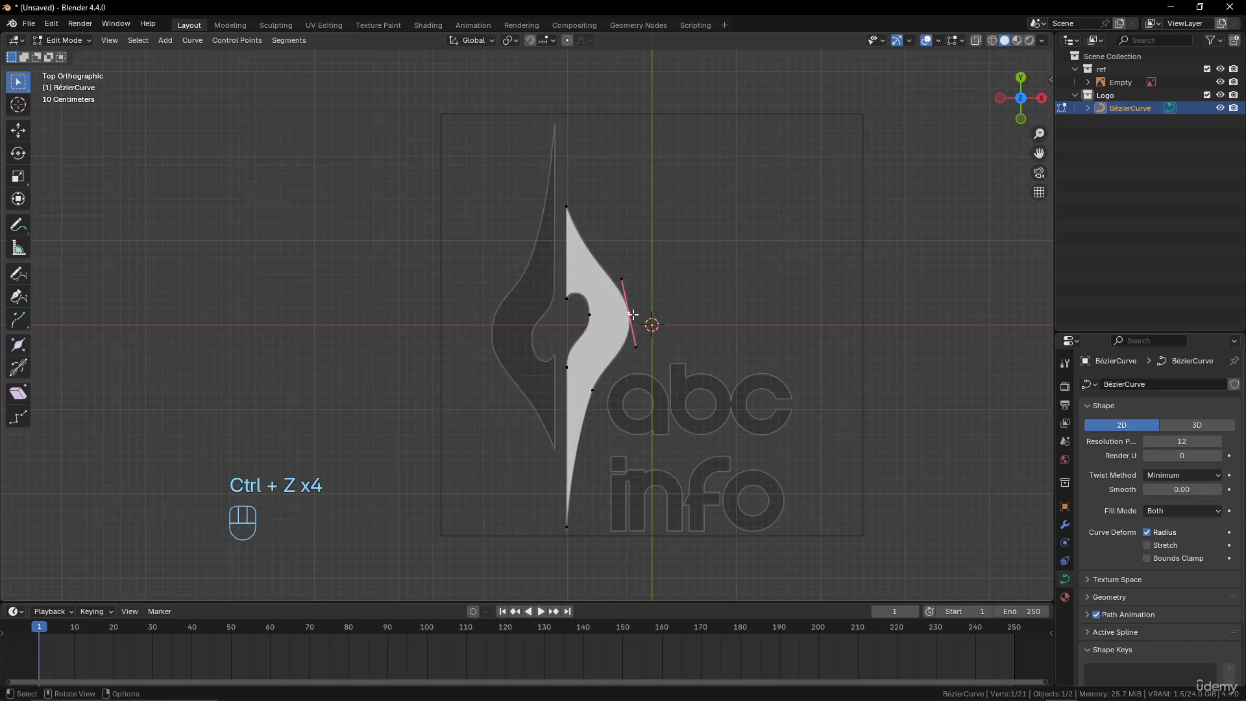
Duplicate all of the curve's points and shift the copy along the X axis over the emblem's left half
{"action": "key", "text": "a"}
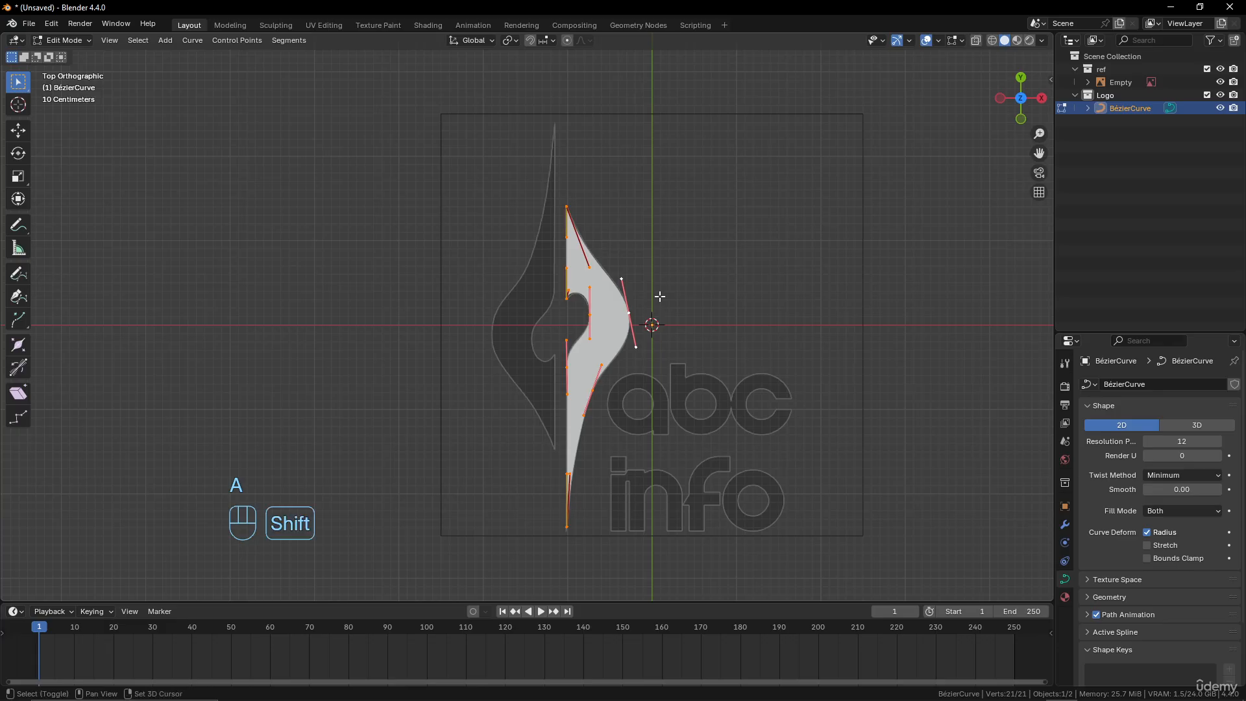
{"action": "key", "text": "shift+d"}
{"action": "key", "text": "x"}
{"action": "left_click", "coordinate": [578, 301]}
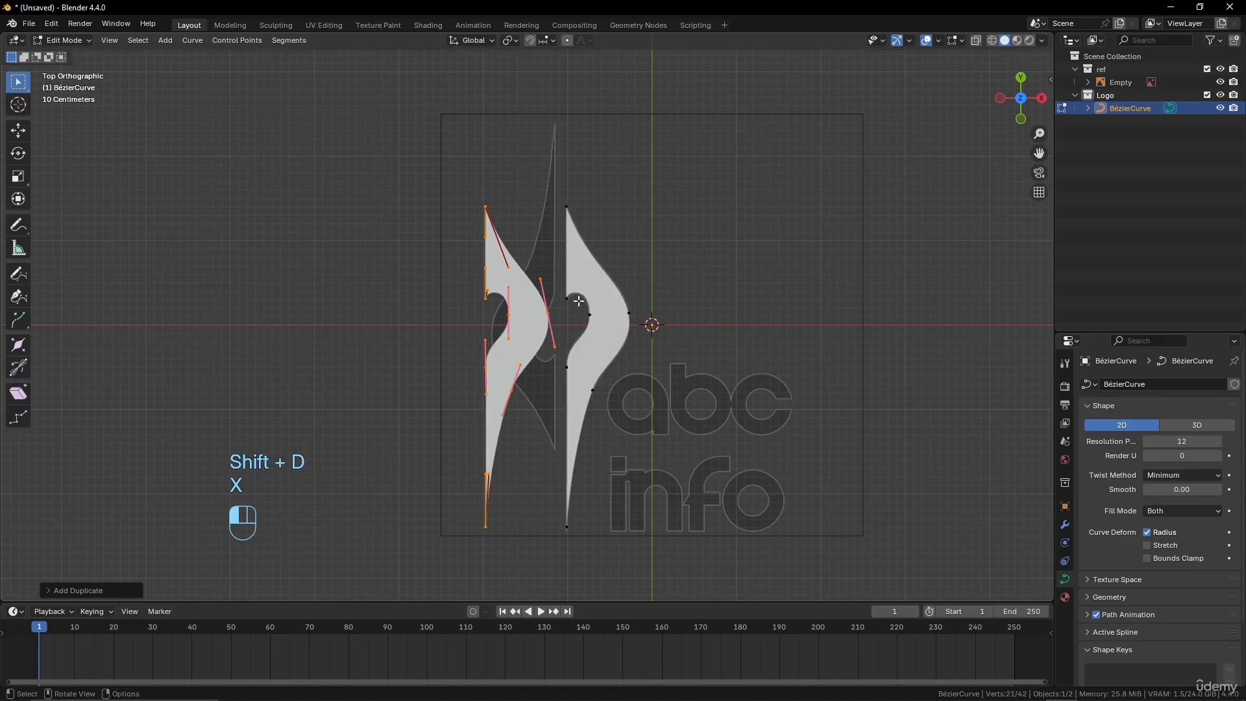
Try mirroring the duplicated shape with a scale of -1 along X and move it beside the original half
{"action": "key", "text": "s"}
{"action": "key", "text": "x"}
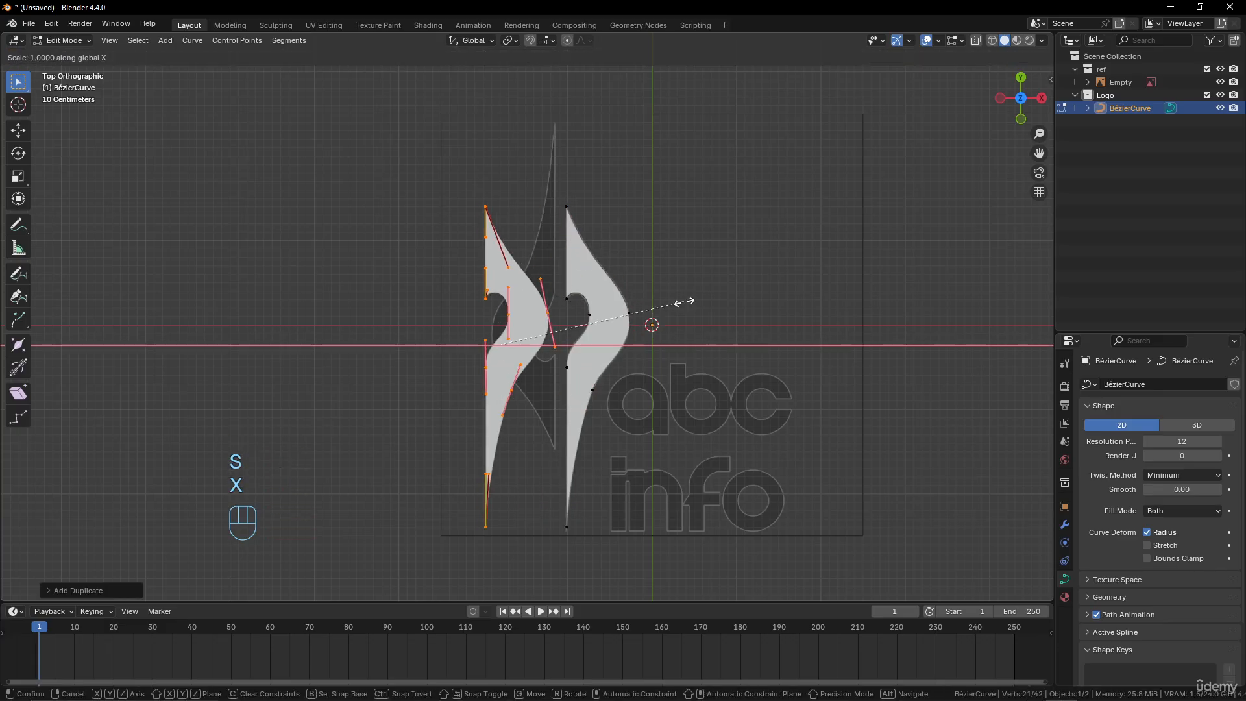
{"action": "key", "text": "KP_Subtract"}
{"action": "key", "text": "KP_1"}
{"action": "left_click", "coordinate": [669, 297]}
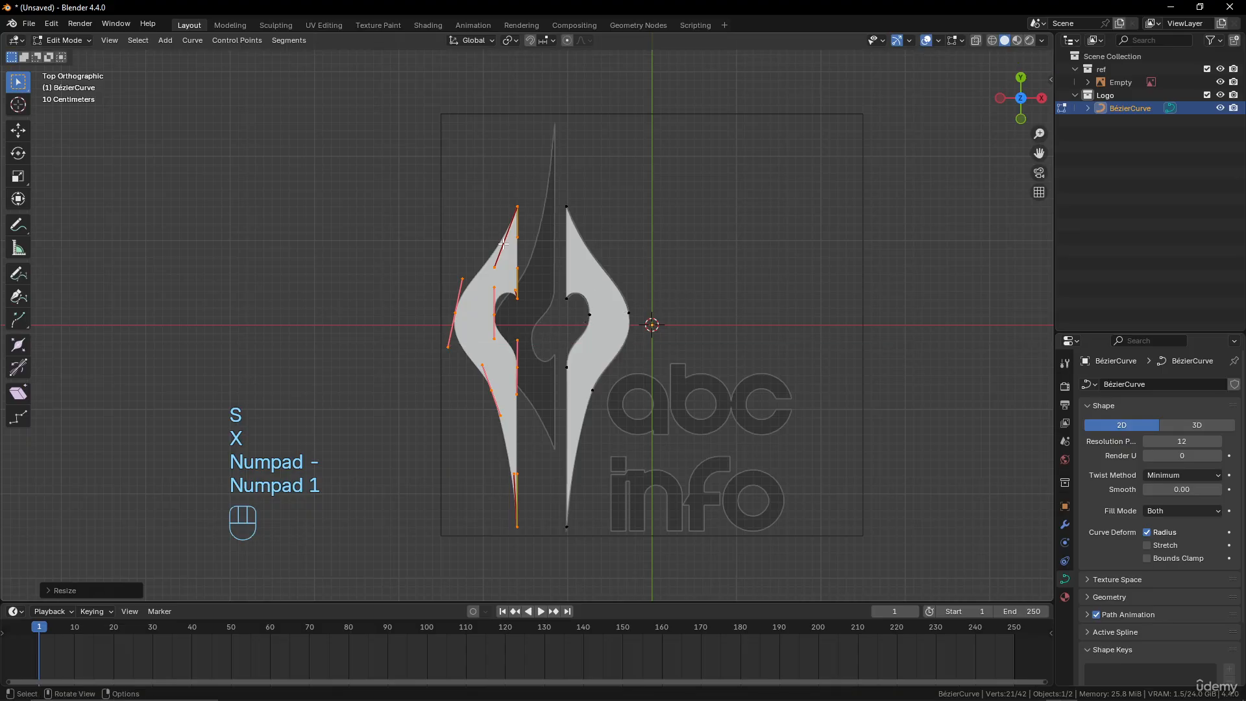
{"action": "key", "text": "g"}
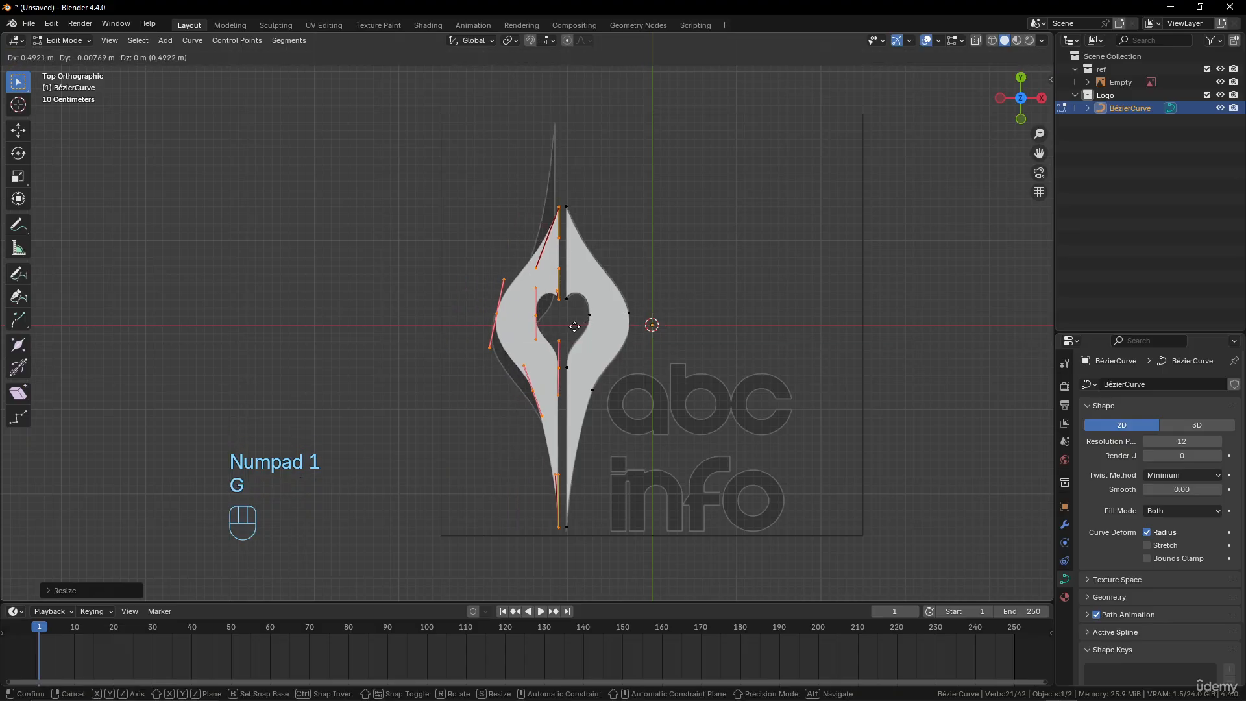
{"action": "left_click", "coordinate": [577, 327]}
{"action": "scroll", "coordinate": [687, 273], "scroll_direction": "down", "scroll_amount": 3}
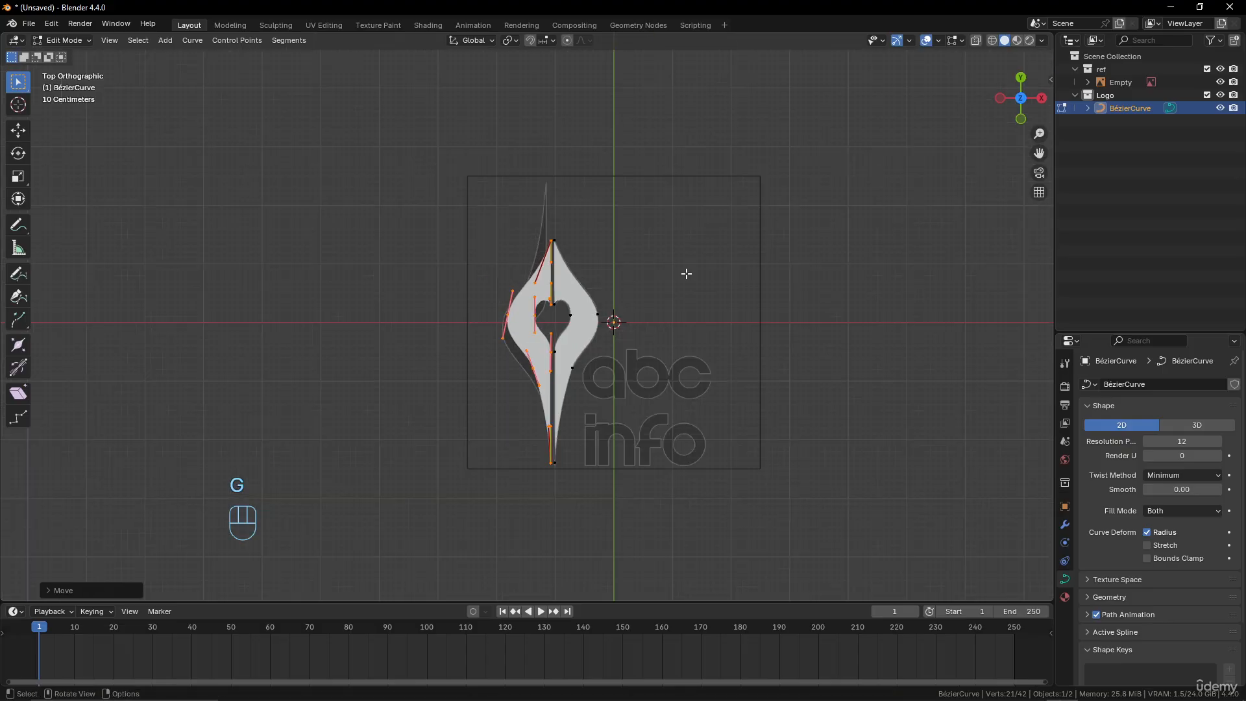
{"action": "scroll", "coordinate": [675, 311], "scroll_direction": "up", "scroll_amount": 3}
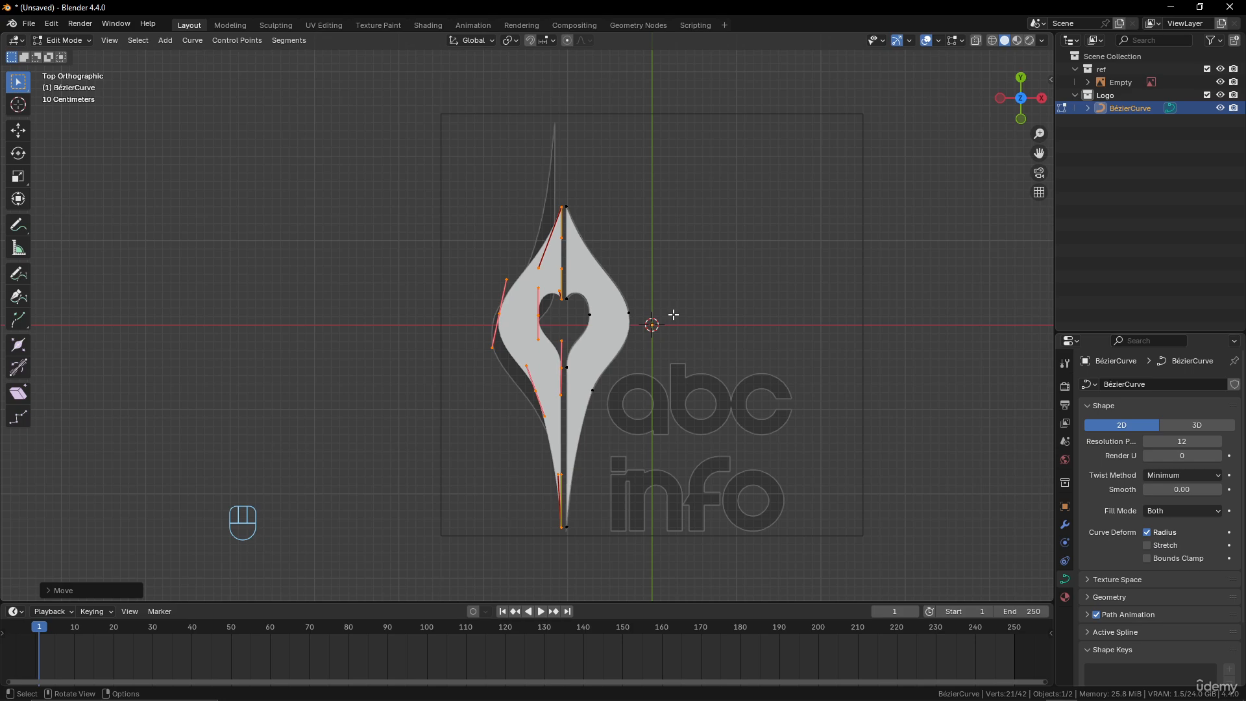
Undo the mirrored copy's move, its scaling and the duplication
{"action": "key", "text": "ctrl"}
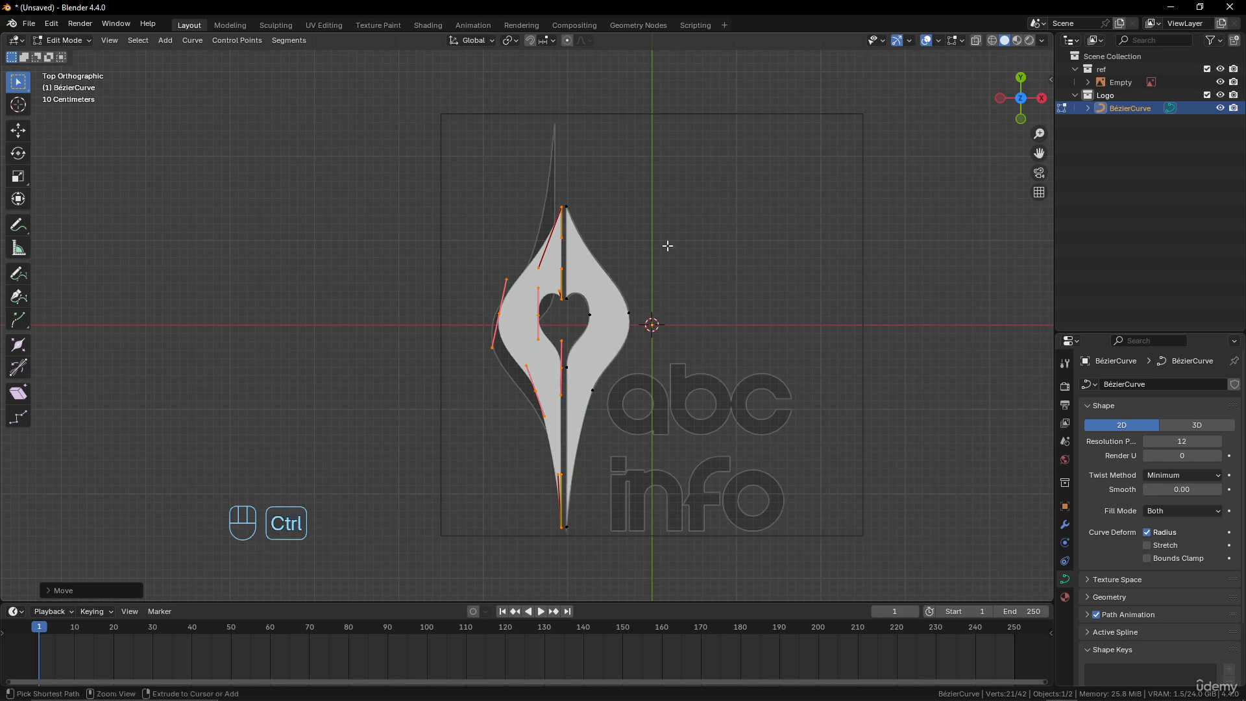
{"action": "key", "text": "ctrl+z"}
{"action": "key", "text": "ctrl+z"}
{"action": "key", "text": "ctrl+z"}
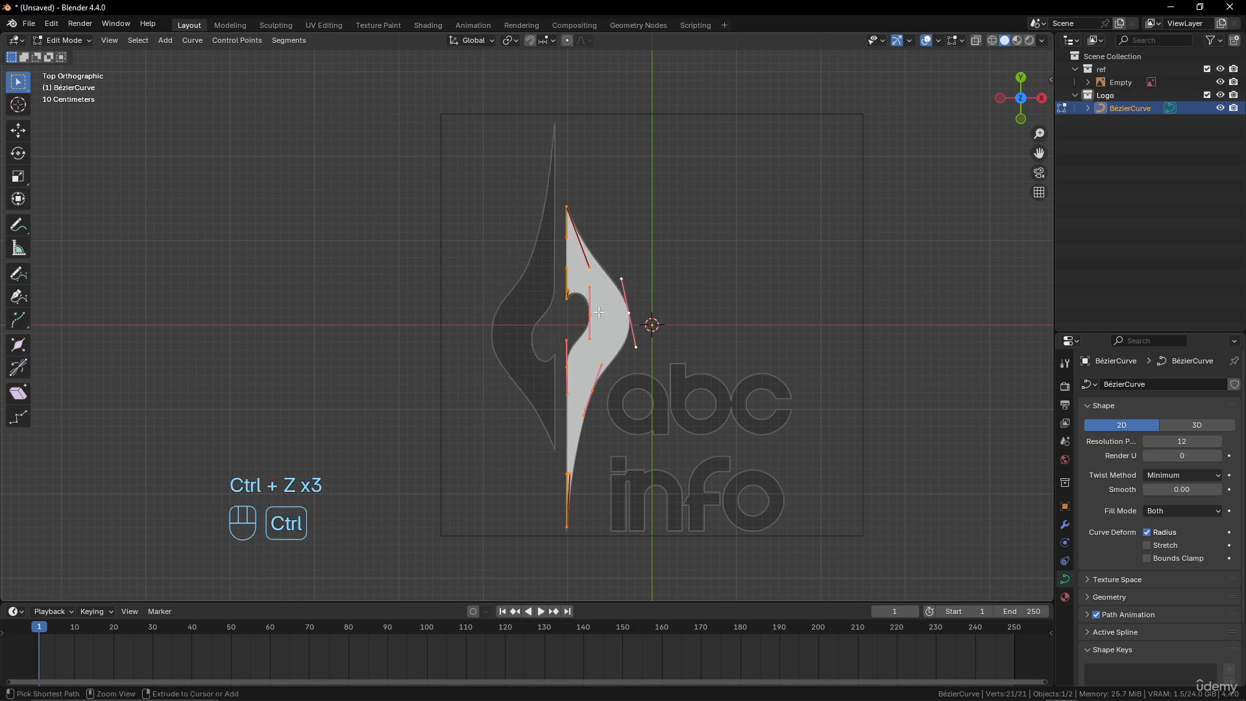
{"action": "scroll", "coordinate": [624, 332], "scroll_direction": "up", "scroll_amount": 3}
{"action": "scroll", "coordinate": [640, 314], "scroll_direction": "down", "scroll_amount": 1}
{"action": "key", "text": "g"}
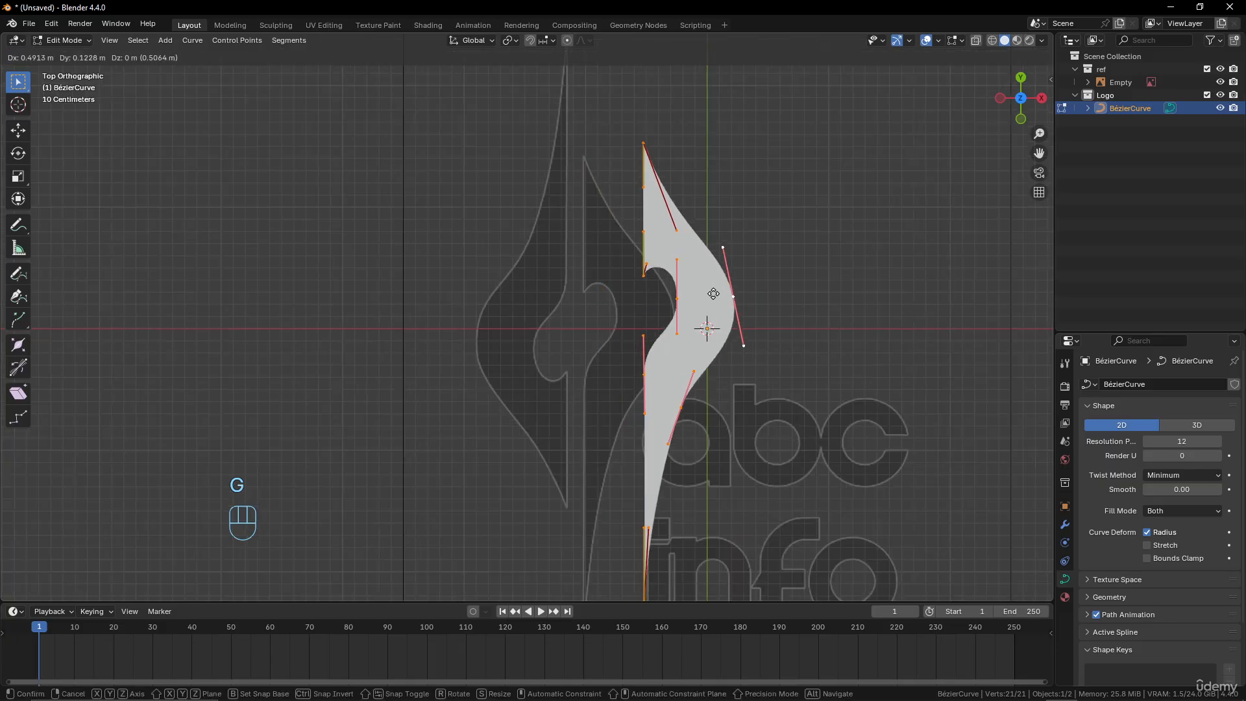
{"action": "right_click", "coordinate": [732, 294]}
{"action": "scroll", "coordinate": [723, 341], "scroll_direction": "up", "scroll_amount": 3}
{"action": "middle_click_drag", "start_coordinate": [722, 340], "coordinate": [684, 342], "text": "shift"}
{"action": "scroll", "coordinate": [639, 257], "scroll_direction": "down", "scroll_amount": 3}
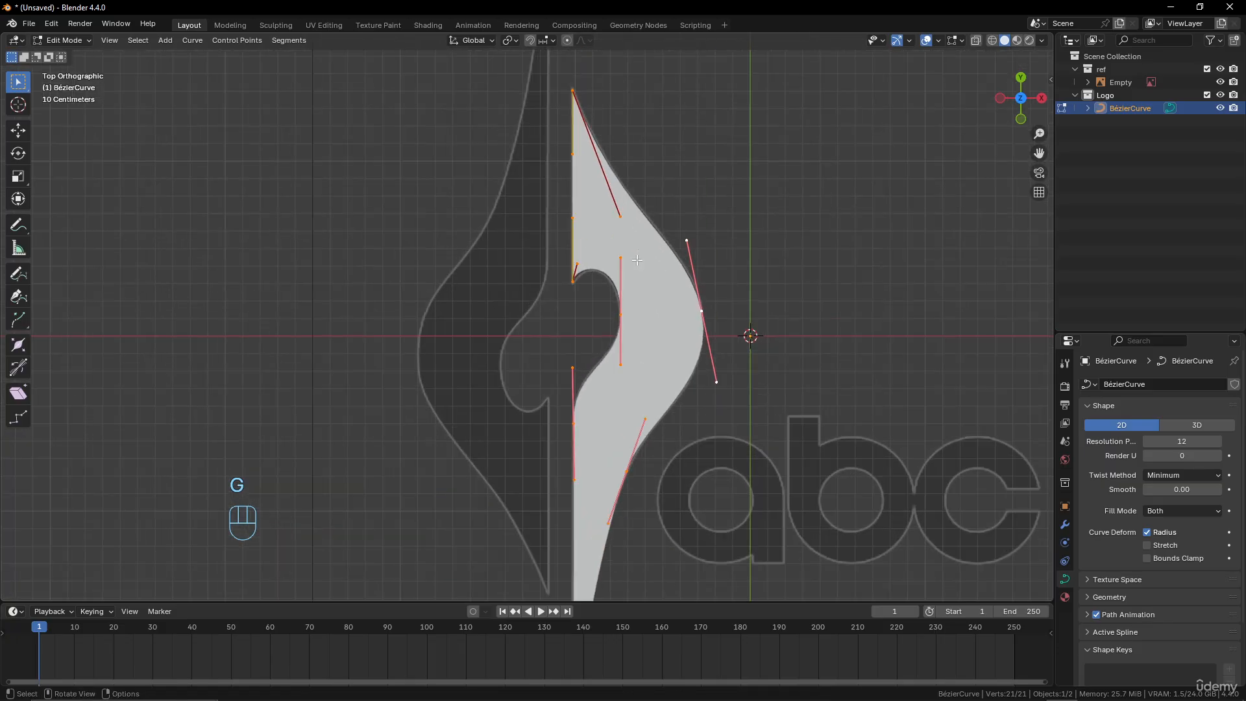
Add a Bézier circle inside the existing curve in Edit Mode and scale it down to a small hole size
{"action": "key", "text": "shift+a"}
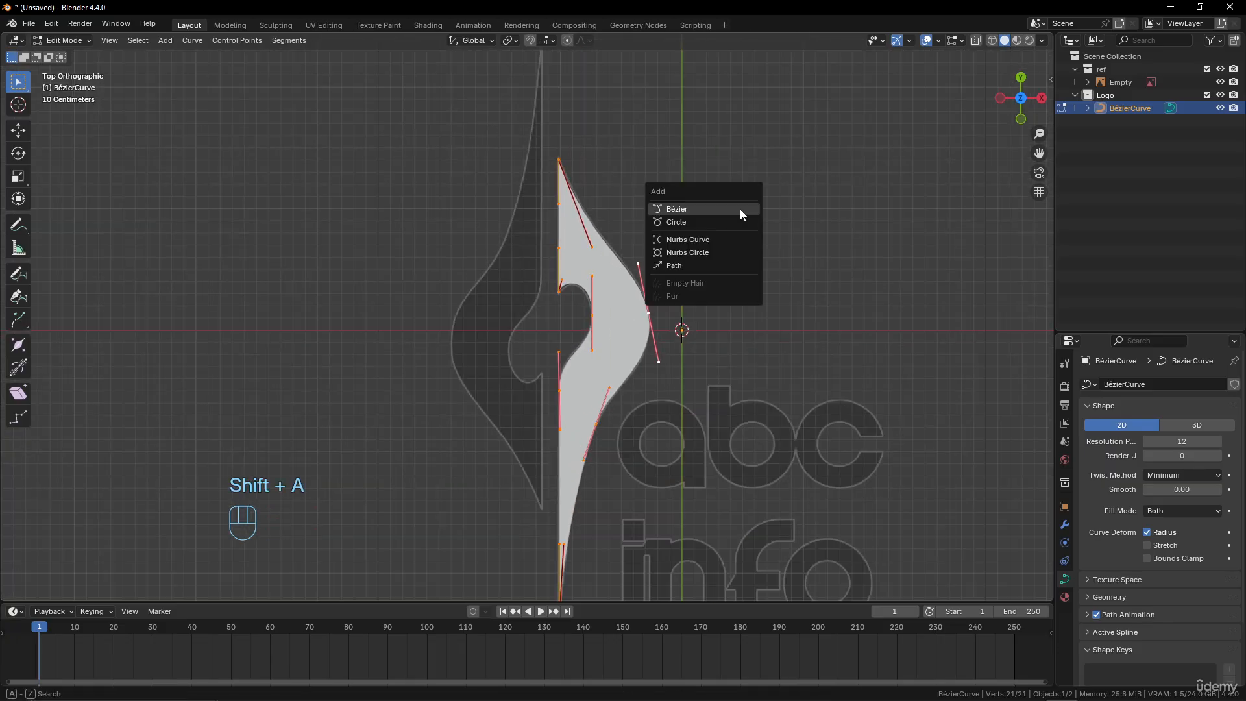
{"action": "left_click", "coordinate": [737, 222]}
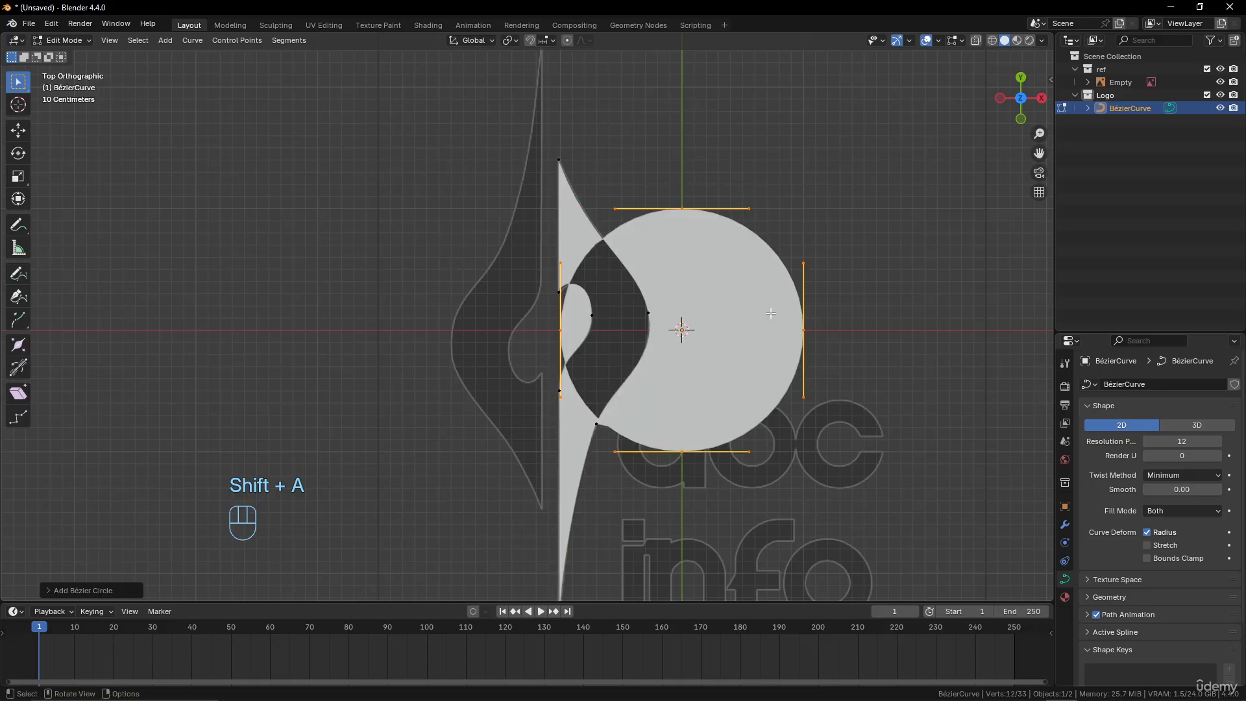
{"action": "scroll", "coordinate": [737, 362], "scroll_direction": "down", "scroll_amount": 5}
{"action": "scroll", "coordinate": [754, 371], "scroll_direction": "up", "scroll_amount": 3}
{"action": "key", "text": "s"}
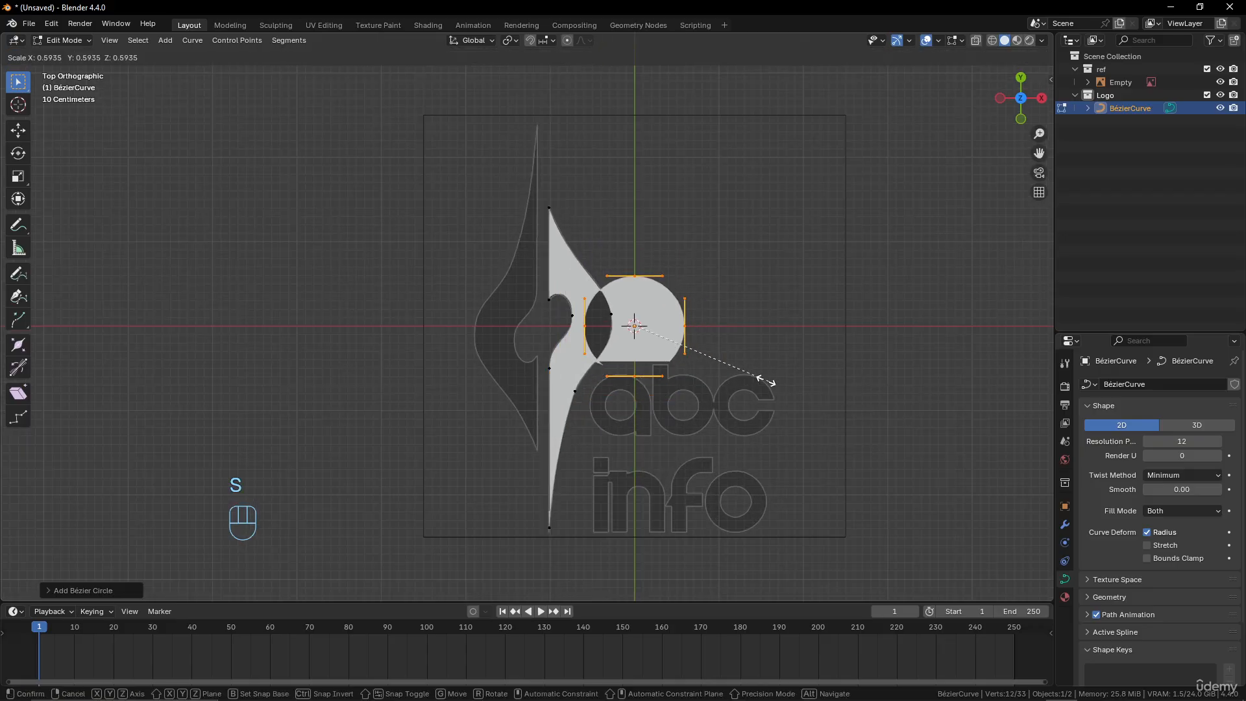
{"action": "left_click", "coordinate": [673, 346]}
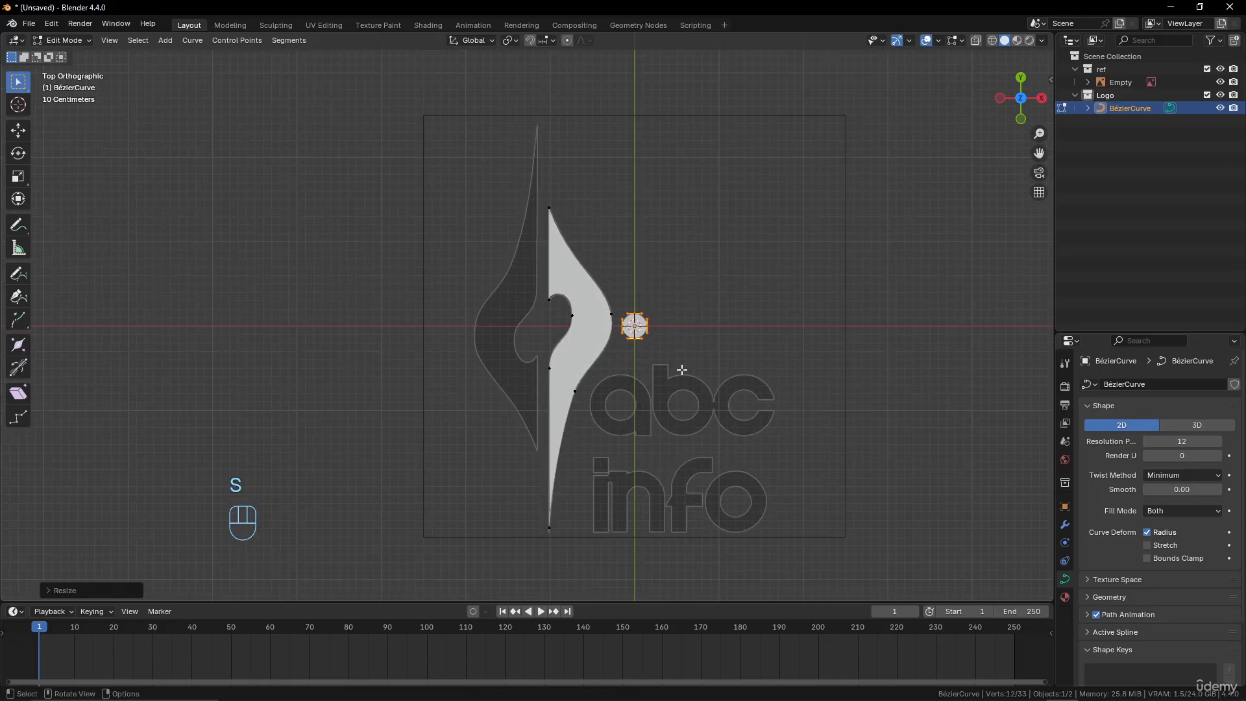
Move the small circle about -0.53 m in X and 0.09 m in Y into the widest part of the filled half
{"action": "scroll", "coordinate": [681, 363], "scroll_direction": "up", "scroll_amount": 3}
{"action": "middle_click_drag", "start_coordinate": [698, 374], "coordinate": [691, 383], "text": "shift"}
{"action": "key", "text": "g"}
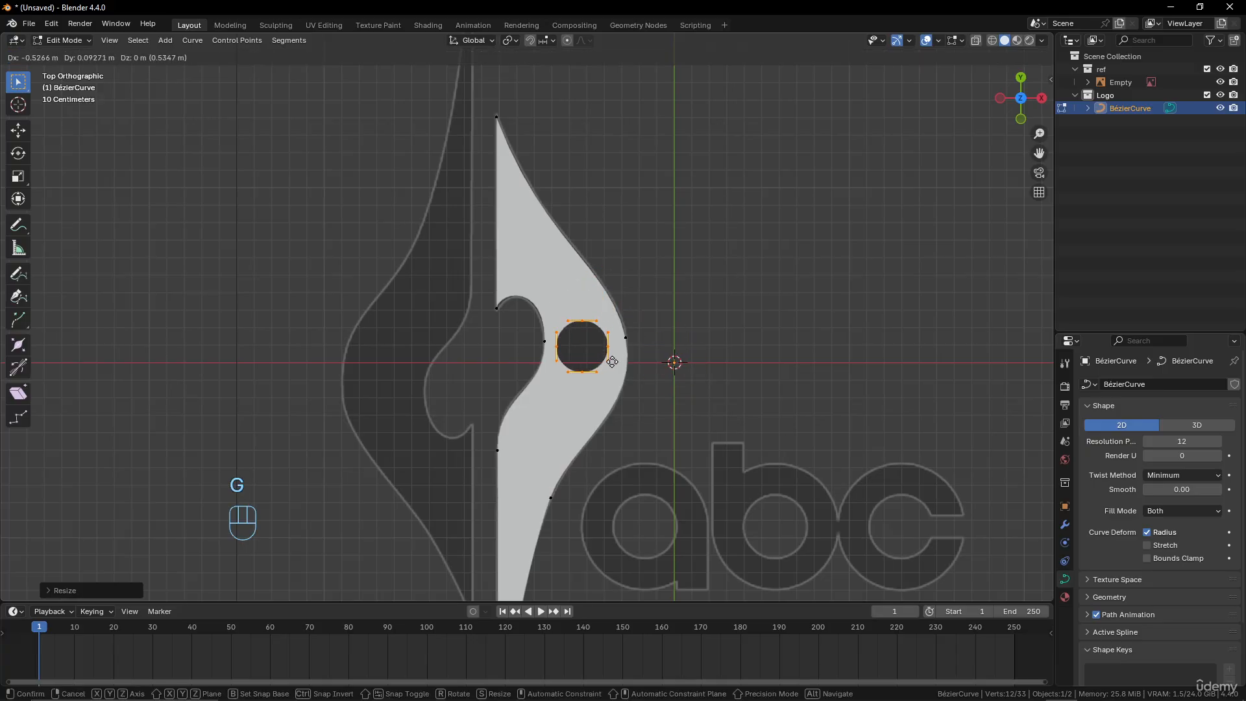
{"action": "left_click", "coordinate": [612, 362]}
Duplicate the circle, place the copy below and slightly left of the first hole, and scale it down
{"action": "scroll", "coordinate": [628, 414], "scroll_direction": "up", "scroll_amount": 2}
{"action": "middle_click_drag", "start_coordinate": [620, 324], "coordinate": [620, 311], "text": "shift"}
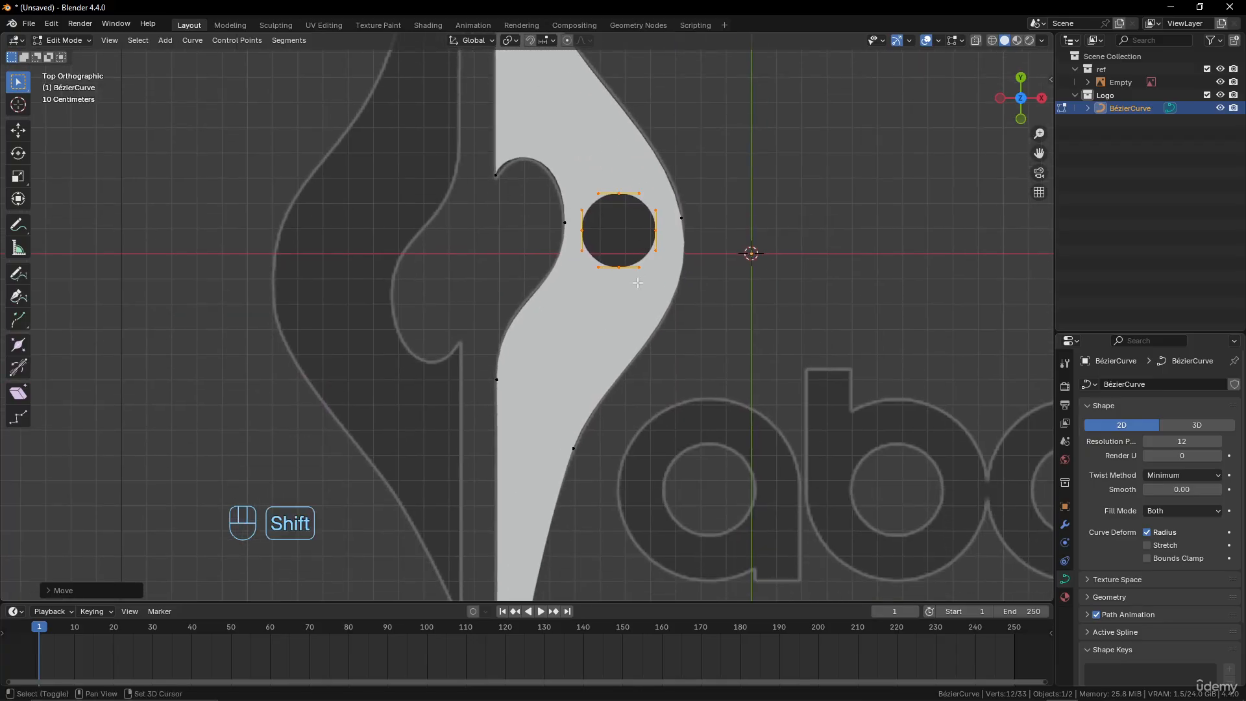
{"action": "key", "text": "shift+d"}
{"action": "left_click", "coordinate": [602, 366]}
{"action": "key", "text": "s"}
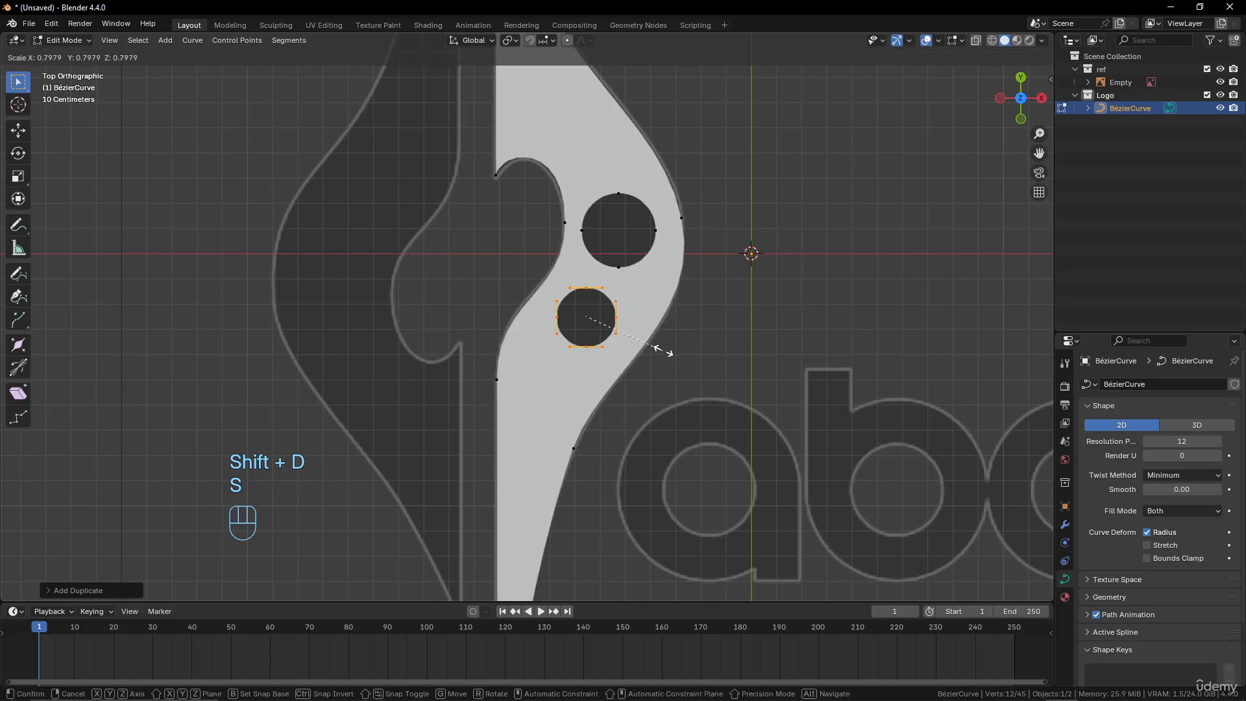
{"action": "left_click", "coordinate": [652, 347]}
Duplicate the second hole to make a third one below it and scale the copy by about 0.72
{"action": "key", "text": "shift+d"}
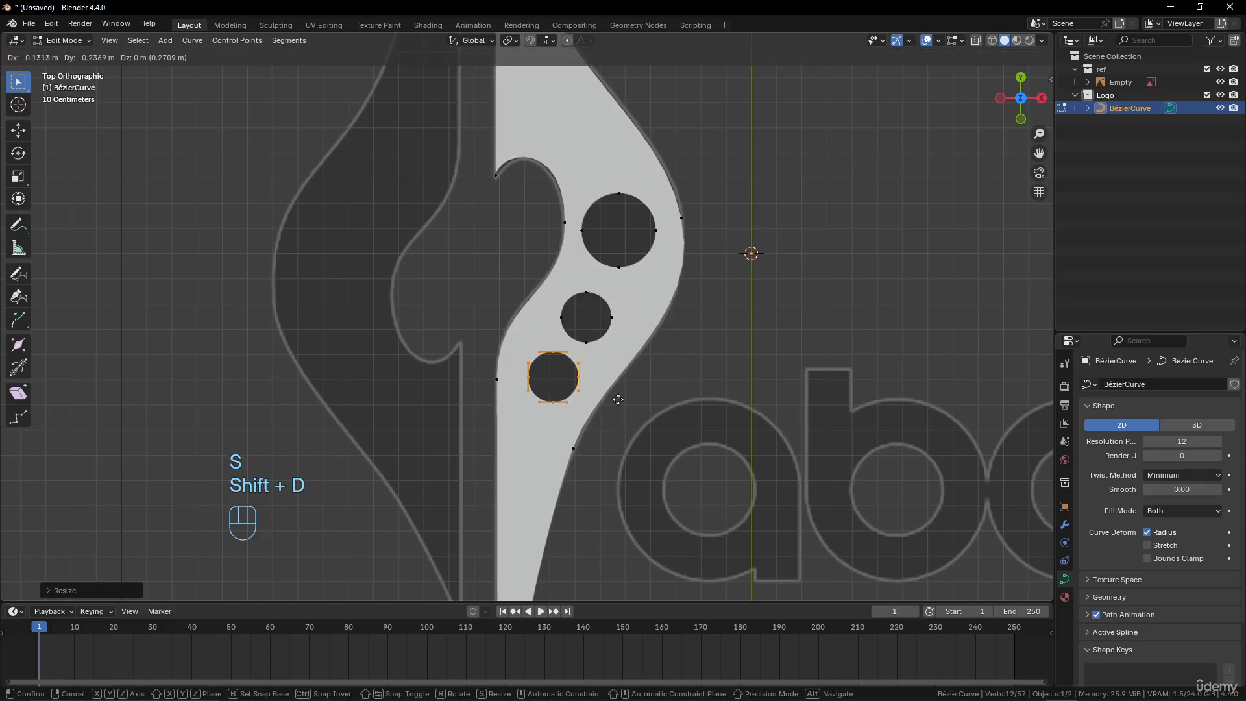
{"action": "key", "text": "s"}
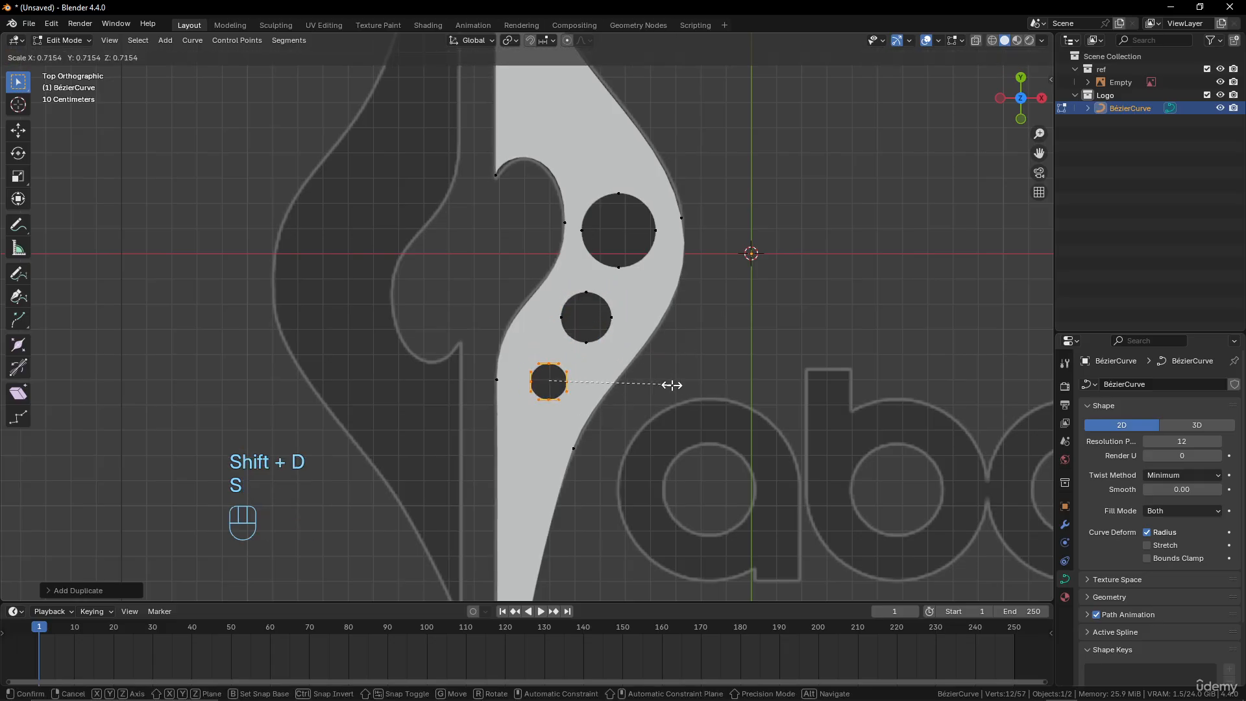
{"action": "left_click", "coordinate": [669, 384]}
Duplicate the third hole down toward the narrowing tail and scale the fourth hole by about 0.79
{"action": "middle_click_drag", "start_coordinate": [617, 392], "coordinate": [628, 304], "text": "shift"}
{"action": "key", "text": "shift+d"}
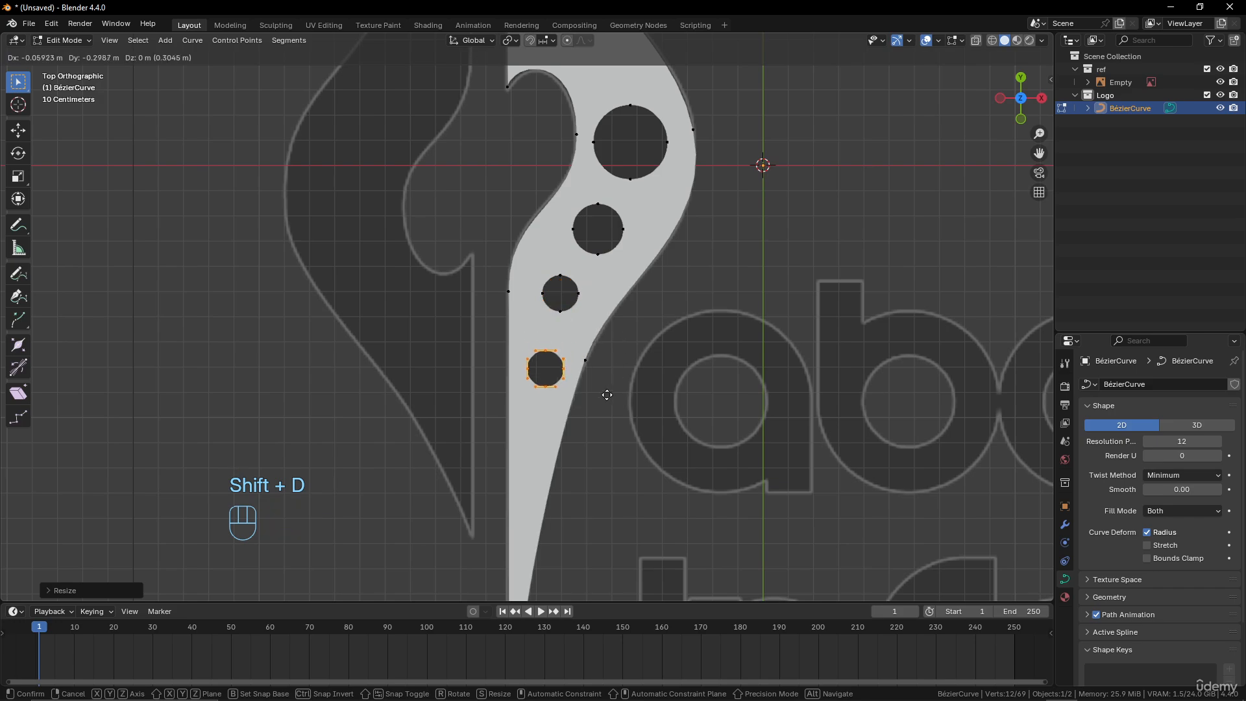
{"action": "left_click", "coordinate": [604, 399]}
{"action": "key", "text": "s"}
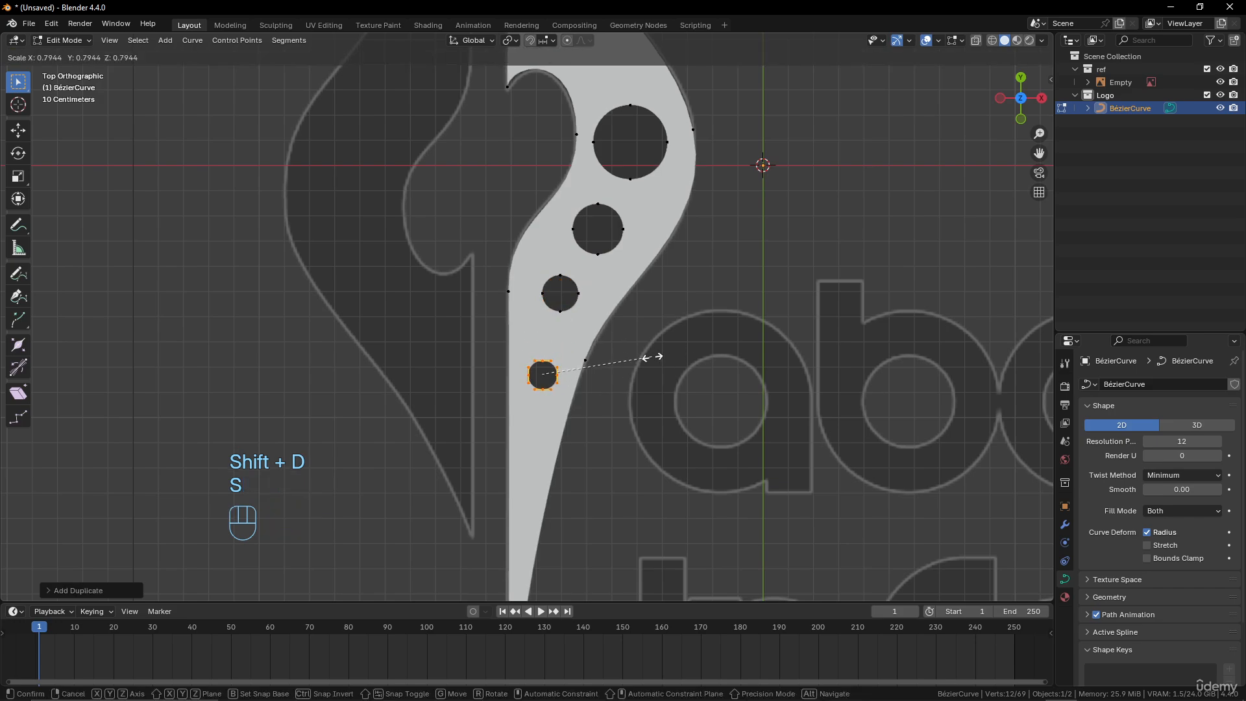
{"action": "left_click", "coordinate": [652, 357]}
Duplicate the fourth hole further down the tail and shrink the copy to form the fifth, smallest hole
{"action": "key", "text": "shift+d"}
{"action": "left_click", "coordinate": [640, 422]}
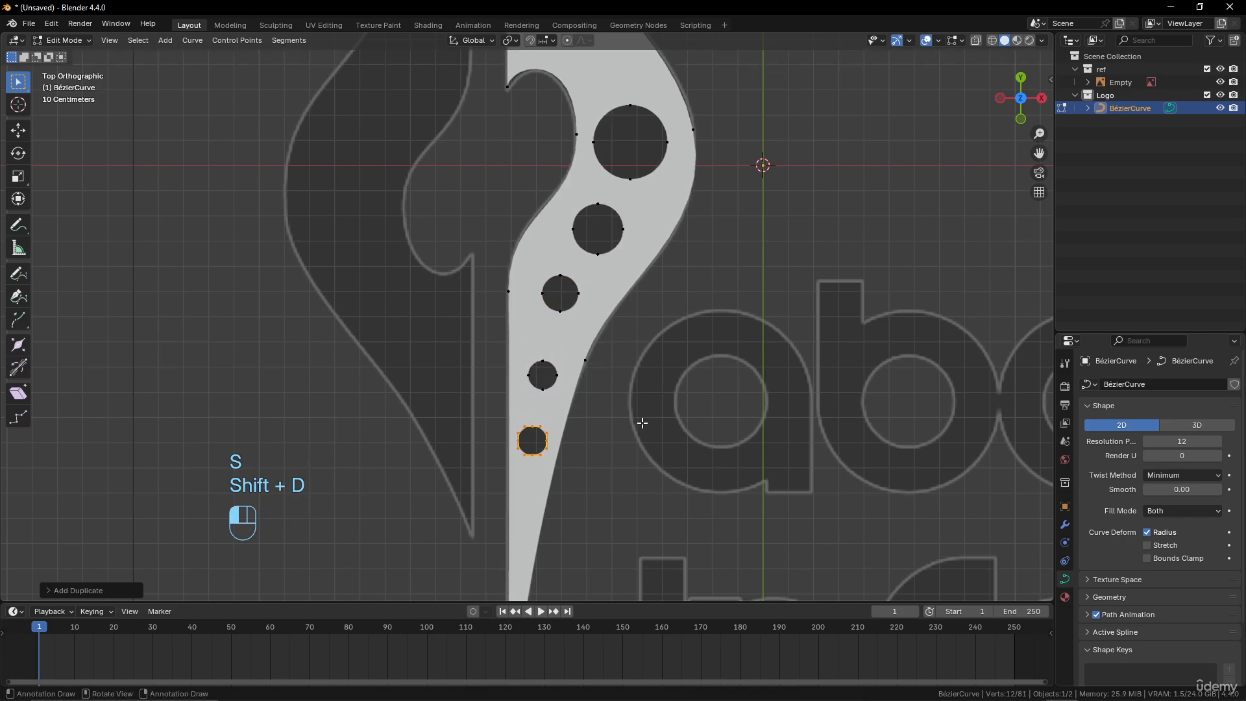
{"action": "key", "text": "s"}
{"action": "left_click", "coordinate": [668, 381]}
Switch to Object Mode and examine the filled half with its row of circular holes
{"action": "scroll", "coordinate": [649, 338], "scroll_direction": "down", "scroll_amount": 6}
{"action": "key", "text": "Tab"}
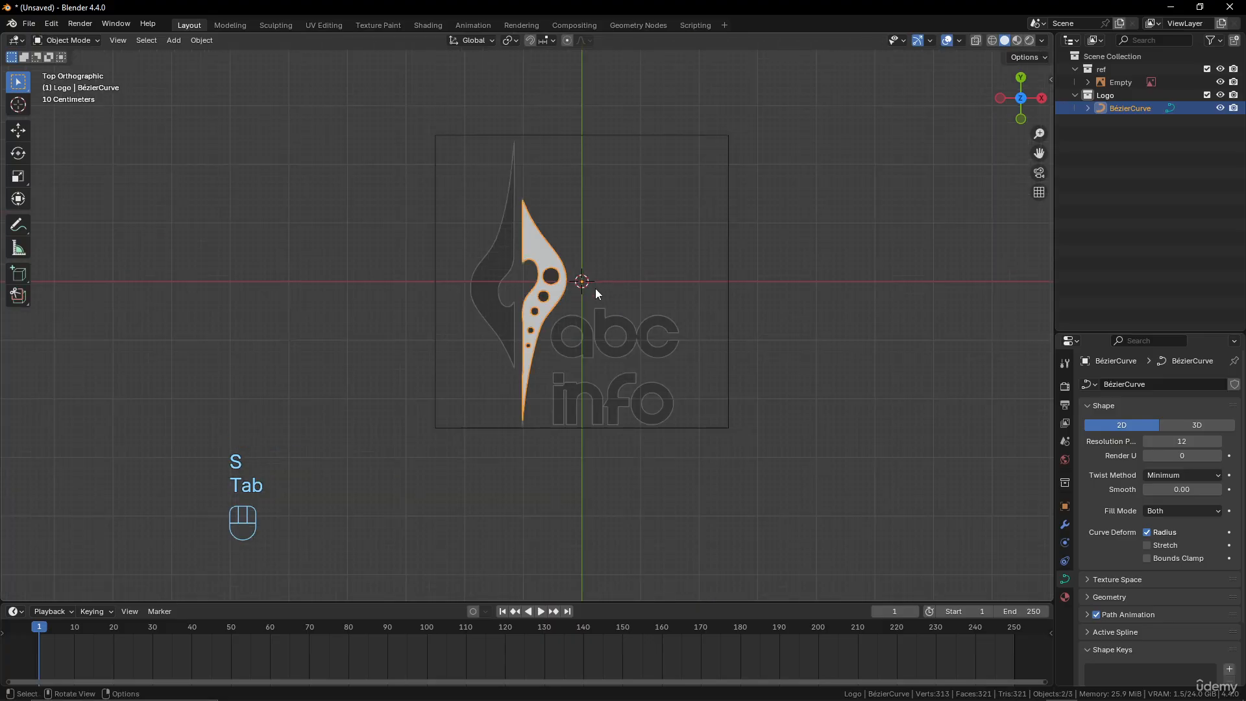
{"action": "scroll", "coordinate": [564, 227], "scroll_direction": "up", "scroll_amount": 2}
{"action": "scroll", "coordinate": [582, 322], "scroll_direction": "down", "scroll_amount": 4}
{"action": "scroll", "coordinate": [587, 325], "scroll_direction": "up", "scroll_amount": 3}
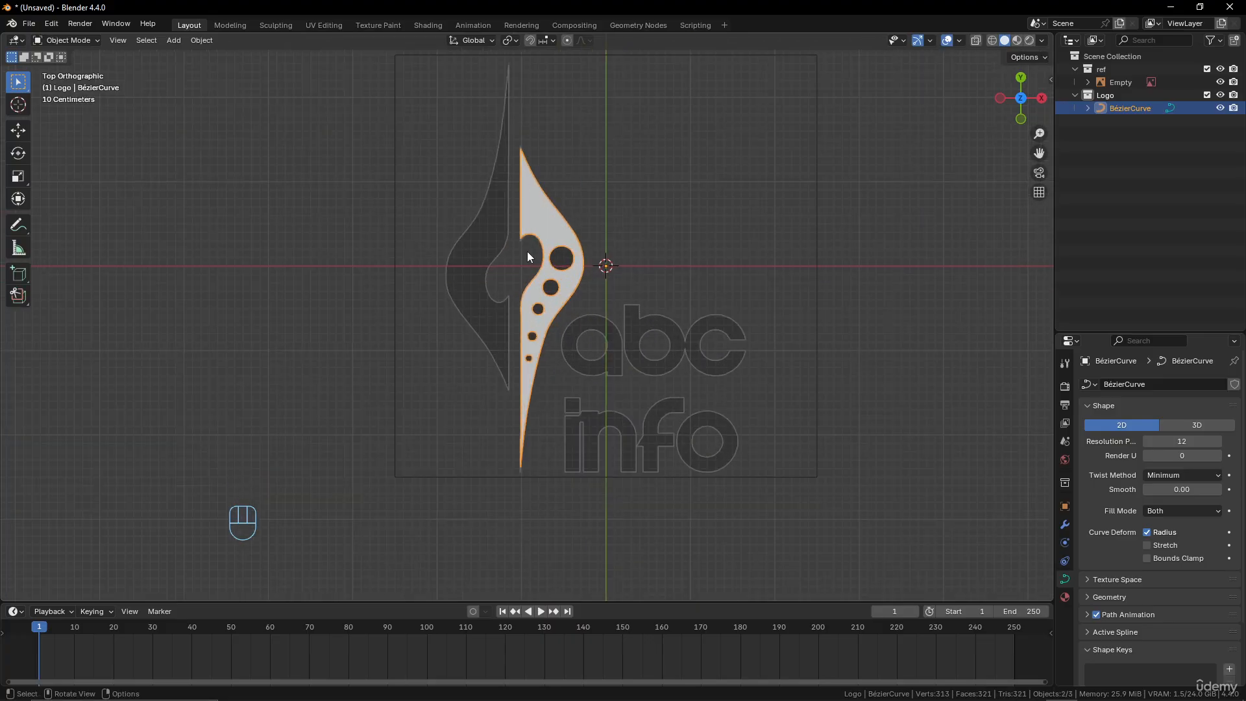
{"action": "scroll", "coordinate": [616, 242], "scroll_direction": "up", "scroll_amount": 4}
{"action": "scroll", "coordinate": [616, 243], "scroll_direction": "down", "scroll_amount": 2}
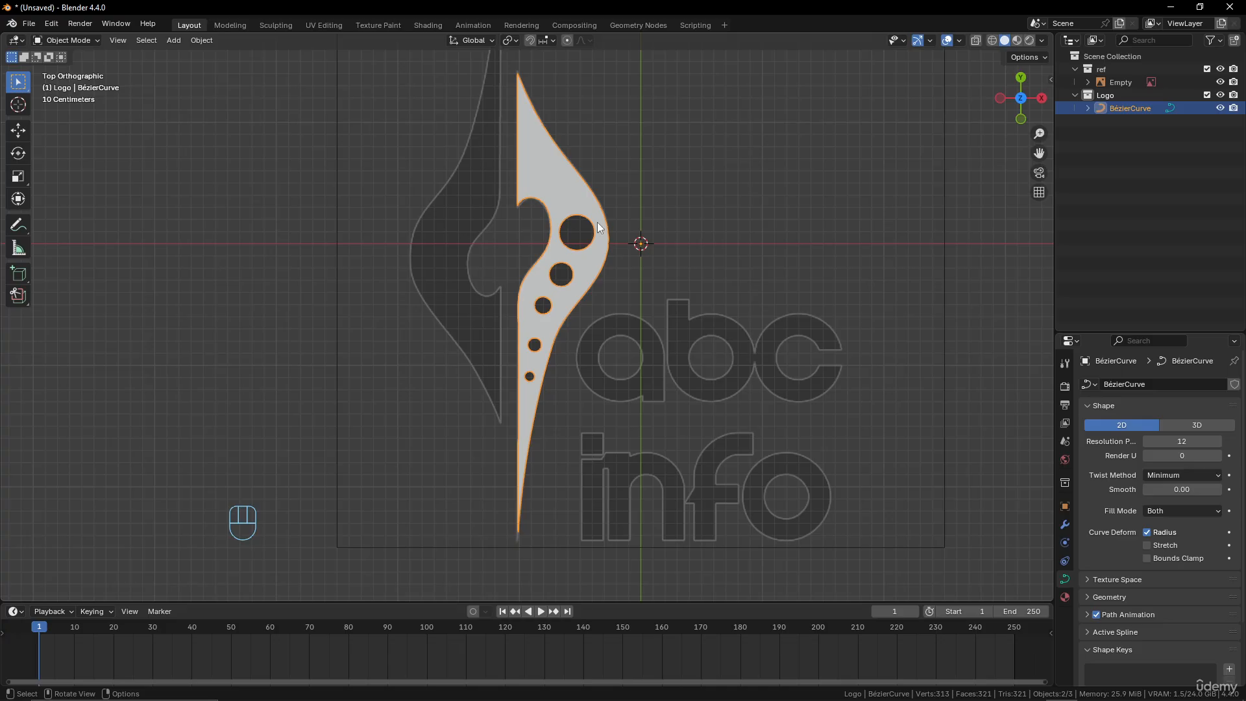
{"action": "scroll", "coordinate": [597, 222], "scroll_direction": "down", "scroll_amount": 2}
Duplicate the whole half with its holes in Edit Mode and place the copy over the emblem's left side
{"action": "key", "text": "Tab"}
{"action": "key", "text": "a"}
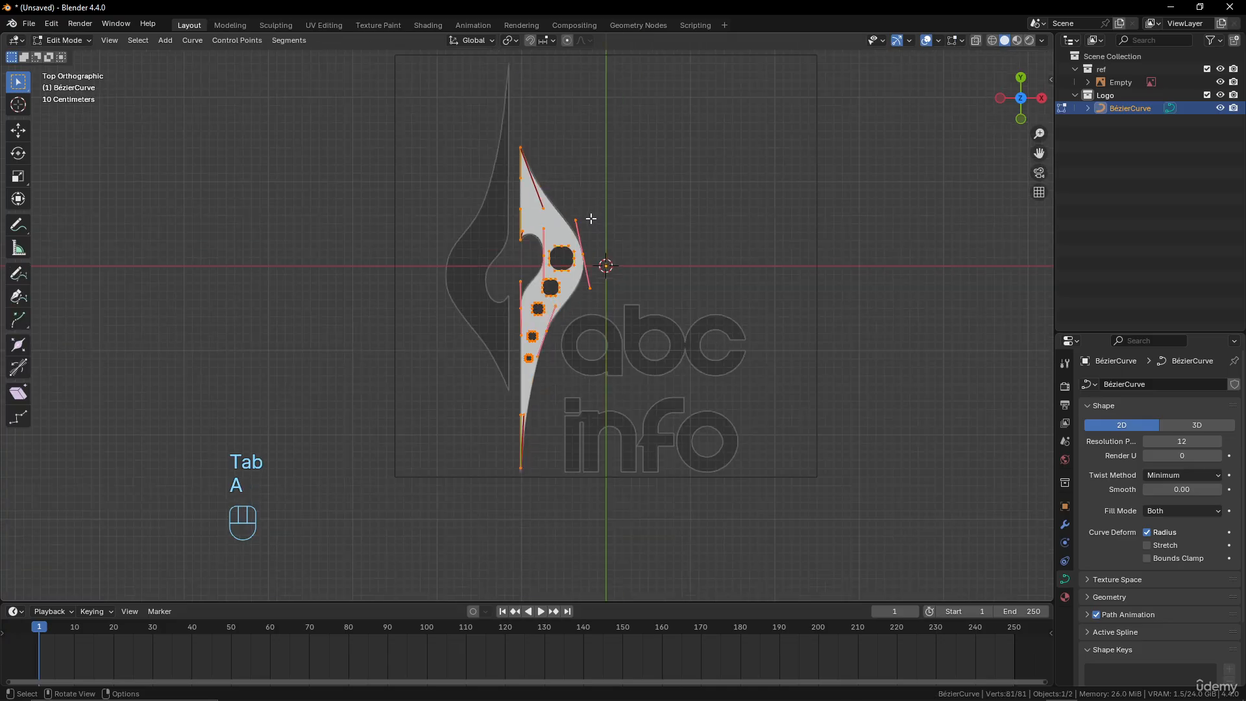
{"action": "scroll", "coordinate": [634, 231], "scroll_direction": "up", "scroll_amount": 1}
{"action": "key", "text": "shift+d"}
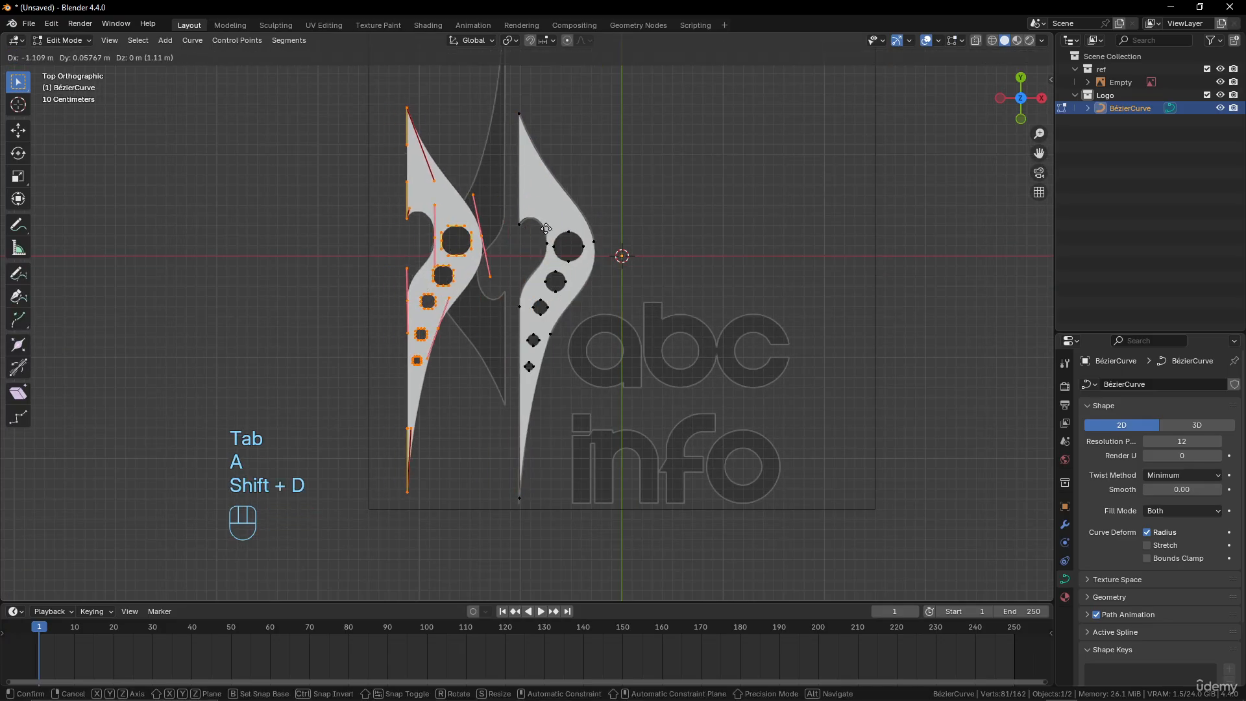
{"action": "left_click", "coordinate": [552, 229]}
Rotate the copy with its holes by 180°, fit it onto the reference's left half, and check it in Object Mode
{"action": "key", "text": "r"}
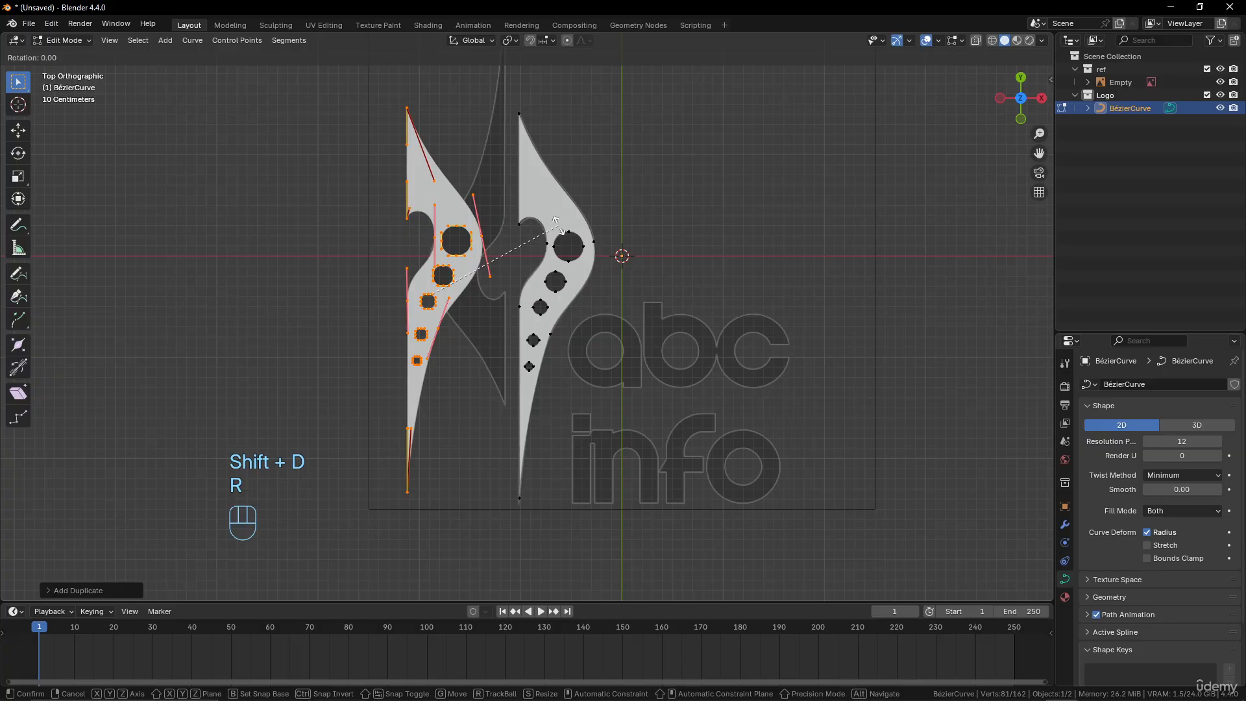
{"action": "key", "text": "KP_1"}
{"action": "key", "text": "KP_8"}
{"action": "key", "text": "KP_0"}
{"action": "left_click", "coordinate": [554, 231]}
{"action": "key", "text": "g"}
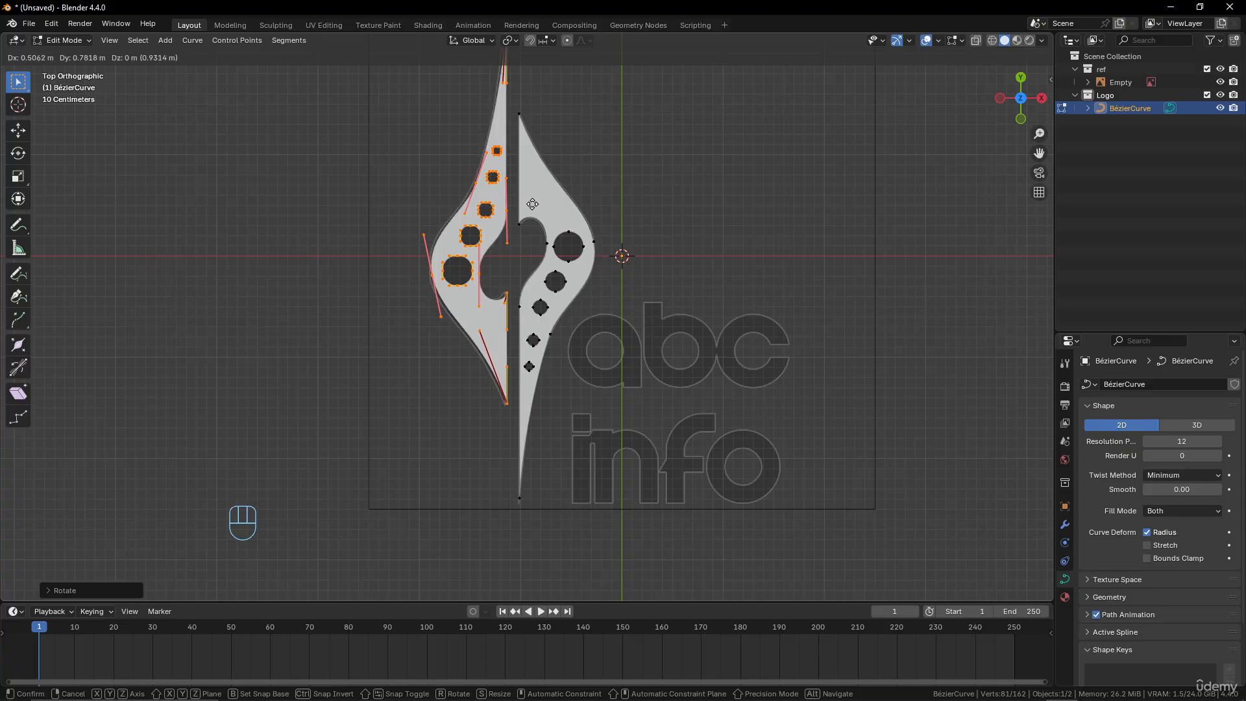
{"action": "left_click", "coordinate": [530, 205]}
{"action": "scroll", "coordinate": [568, 194], "scroll_direction": "down", "scroll_amount": 6}
{"action": "key", "text": "Tab"}
{"action": "scroll", "coordinate": [604, 286], "scroll_direction": "up", "scroll_amount": 5}
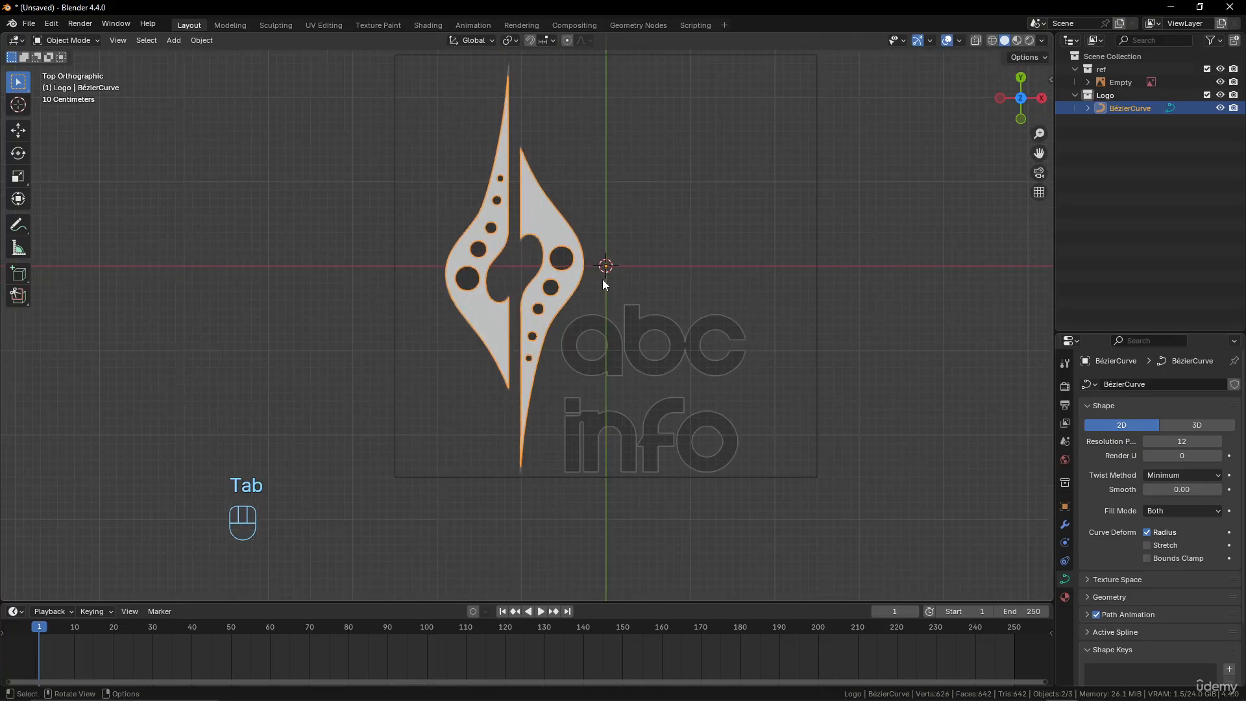
Delete all the circular holes from both emblem halves in Edit Mode, keeping only the two outline splines
{"action": "key", "text": "Tab"}
{"action": "scroll", "coordinate": [603, 283], "scroll_direction": "up", "scroll_amount": 3}
{"action": "middle_click_drag", "start_coordinate": [601, 242], "coordinate": [621, 314], "text": "shift"}
{"action": "left_click", "coordinate": [543, 110]}
{"action": "middle_click_drag", "start_coordinate": [544, 110], "coordinate": [548, 143], "text": "shift"}
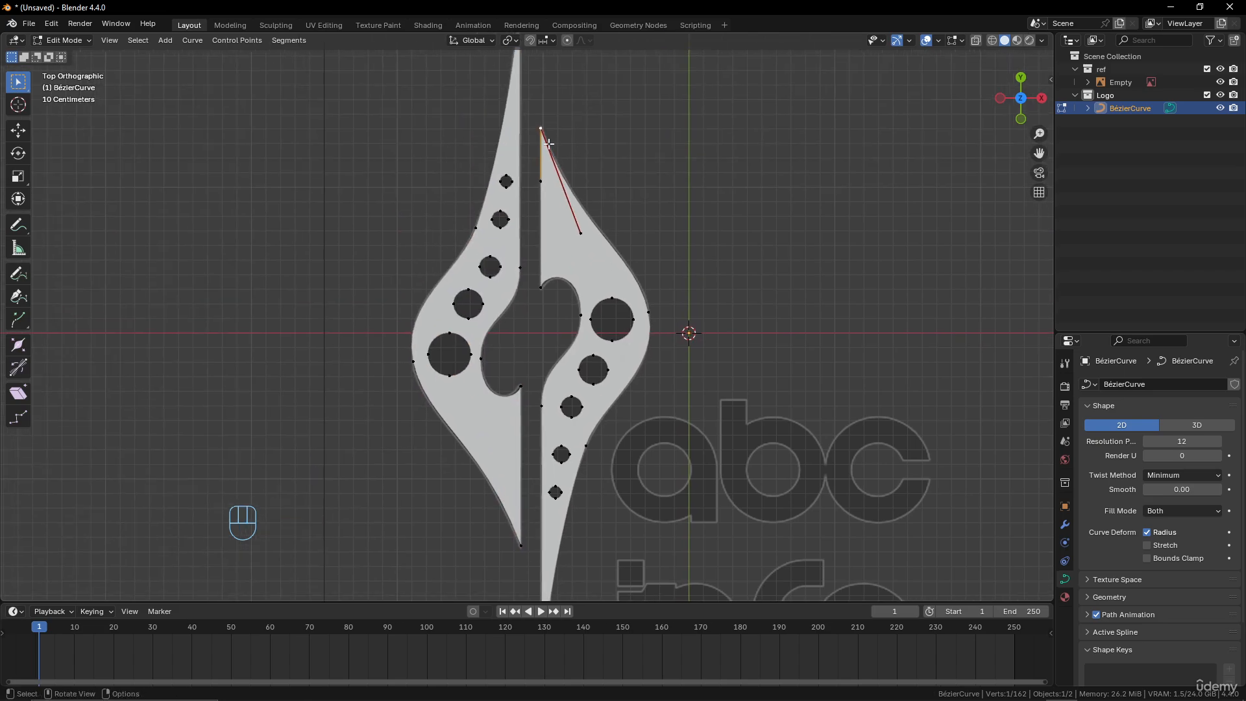
{"action": "key", "text": "l"}
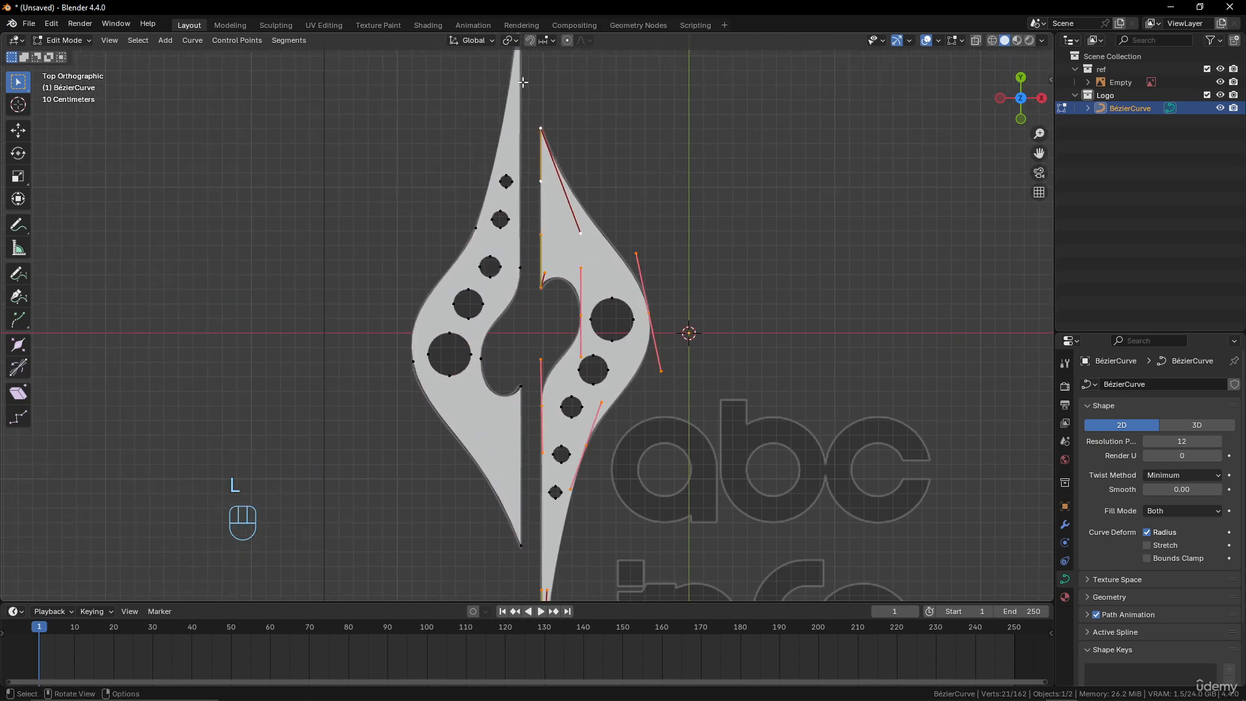
{"action": "key", "text": "l"}
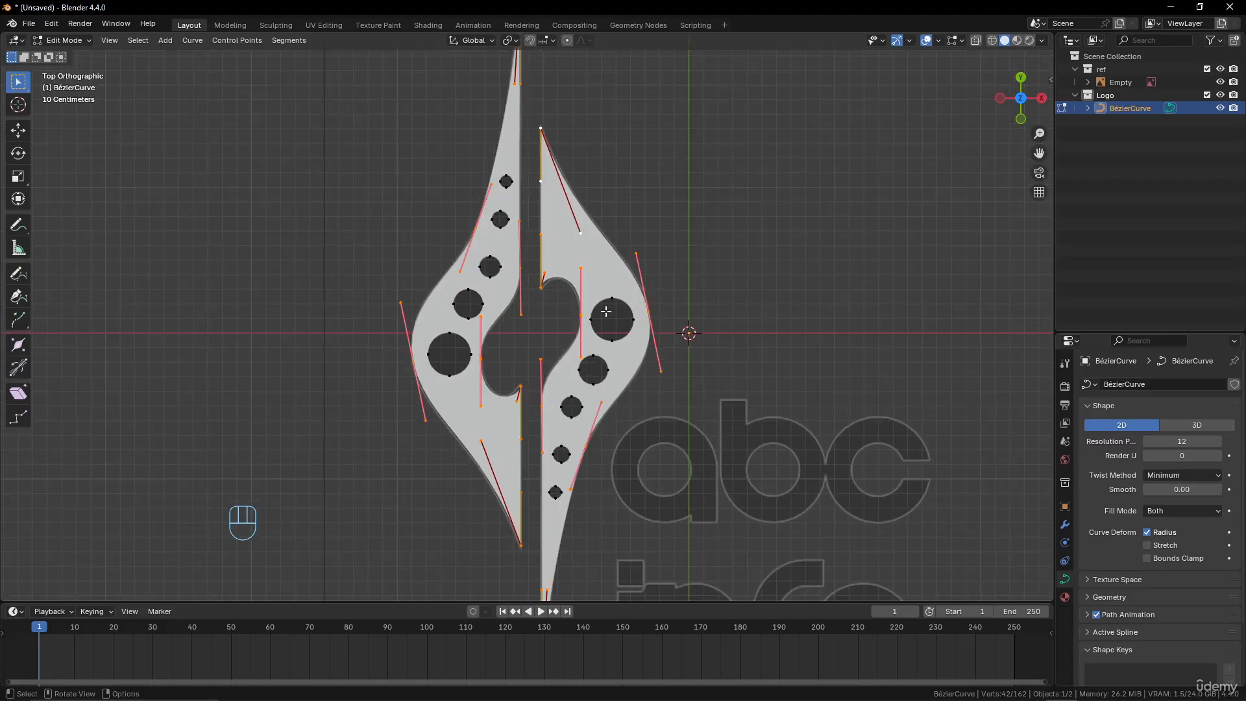
{"action": "key", "text": "ctrl+i"}
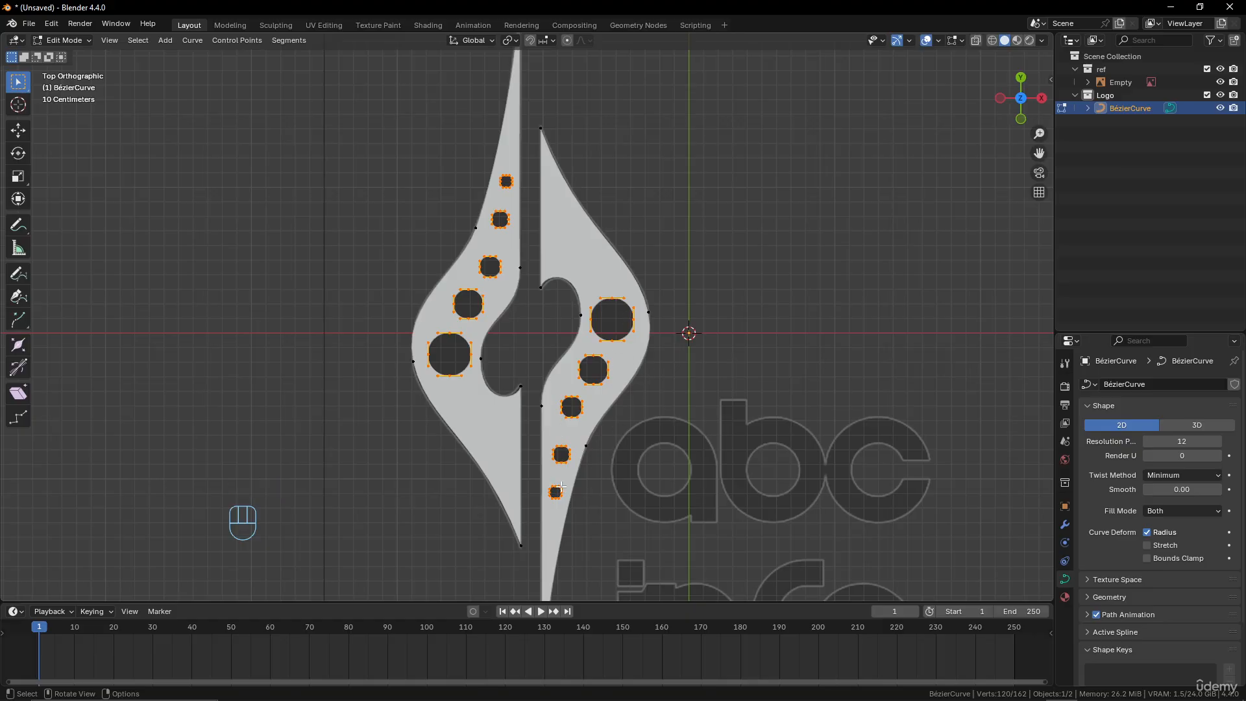
{"action": "key", "text": "x"}
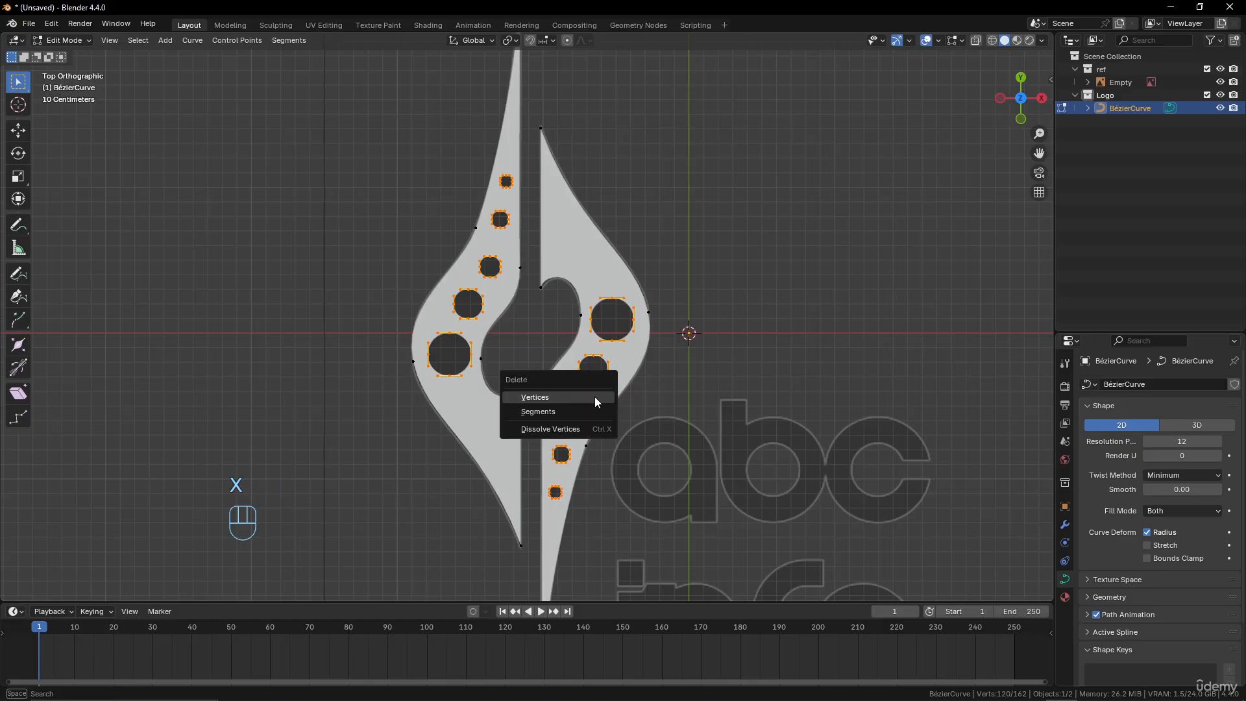
{"action": "left_click", "coordinate": [594, 396]}
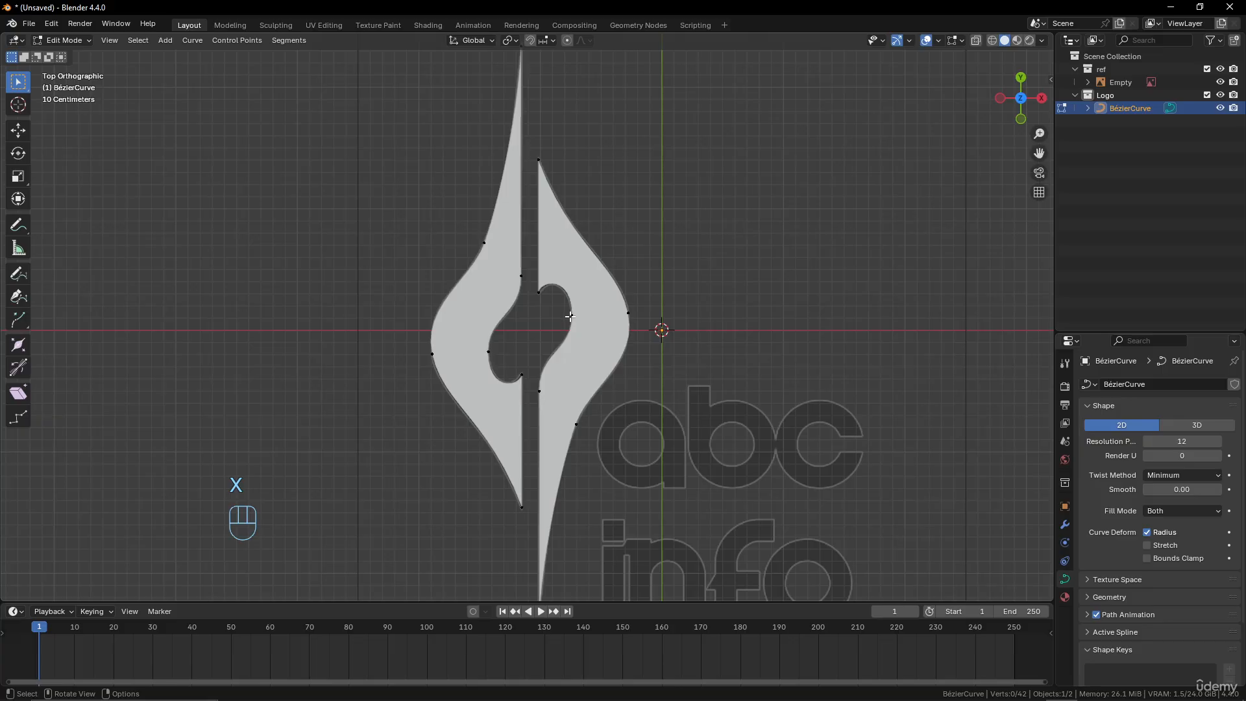
Give the emblem curve thickness by setting its geometry Extrude to 0.1 m
{"action": "scroll", "coordinate": [570, 316], "scroll_direction": "down", "scroll_amount": 3}
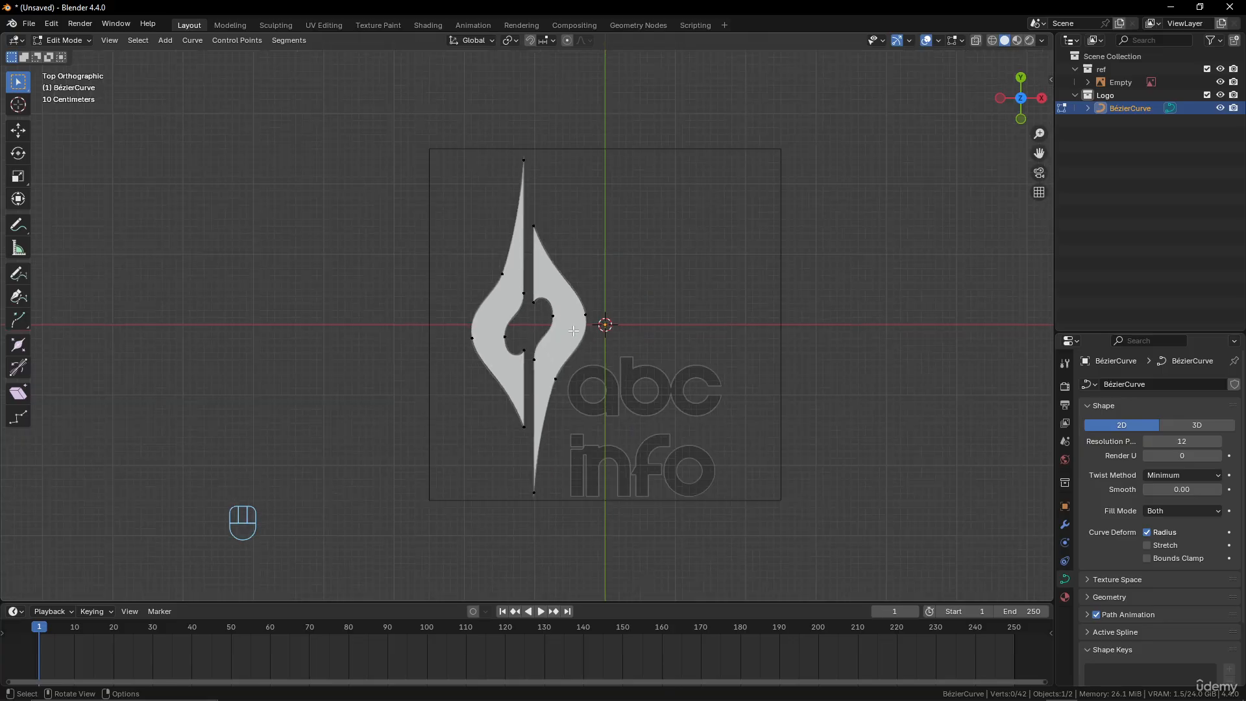
{"action": "scroll", "coordinate": [573, 331], "scroll_direction": "up", "scroll_amount": 4}
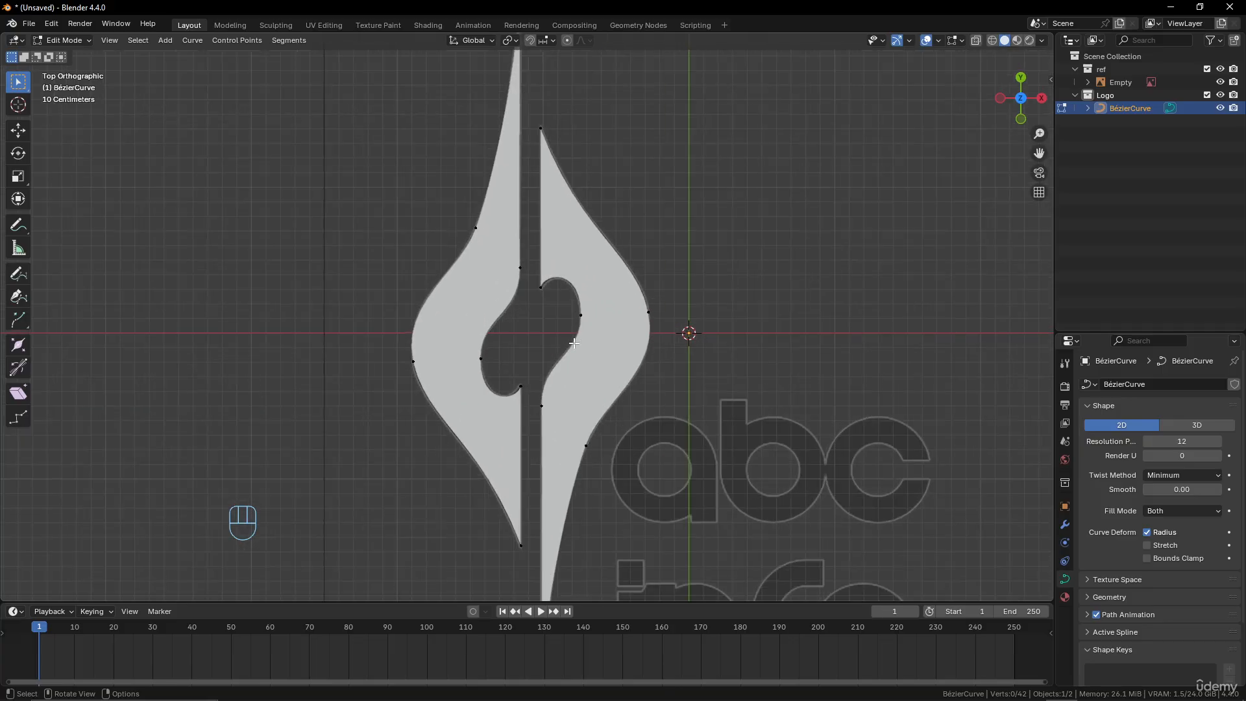
{"action": "scroll", "coordinate": [573, 343], "scroll_direction": "down", "scroll_amount": 3}
{"action": "middle_click_drag", "start_coordinate": [574, 343], "coordinate": [879, 409]}
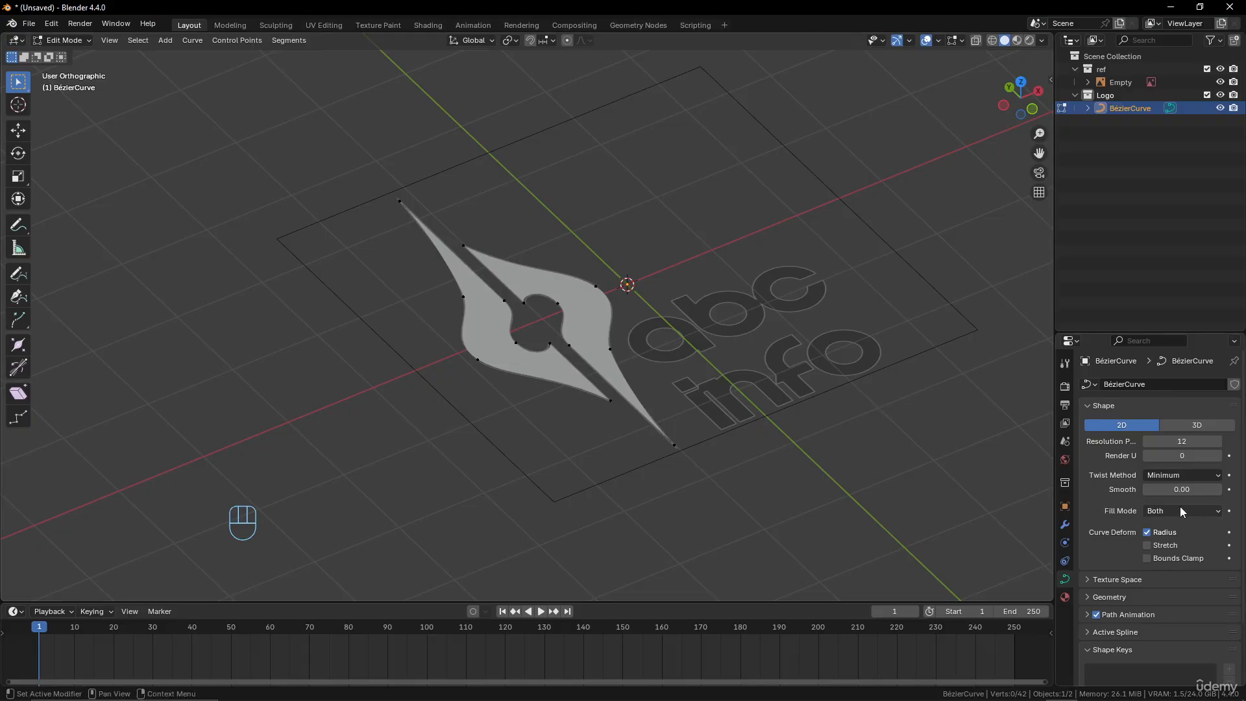
{"action": "left_click", "coordinate": [1101, 598]}
{"action": "scroll", "coordinate": [1162, 545], "scroll_direction": "down", "scroll_amount": 8}
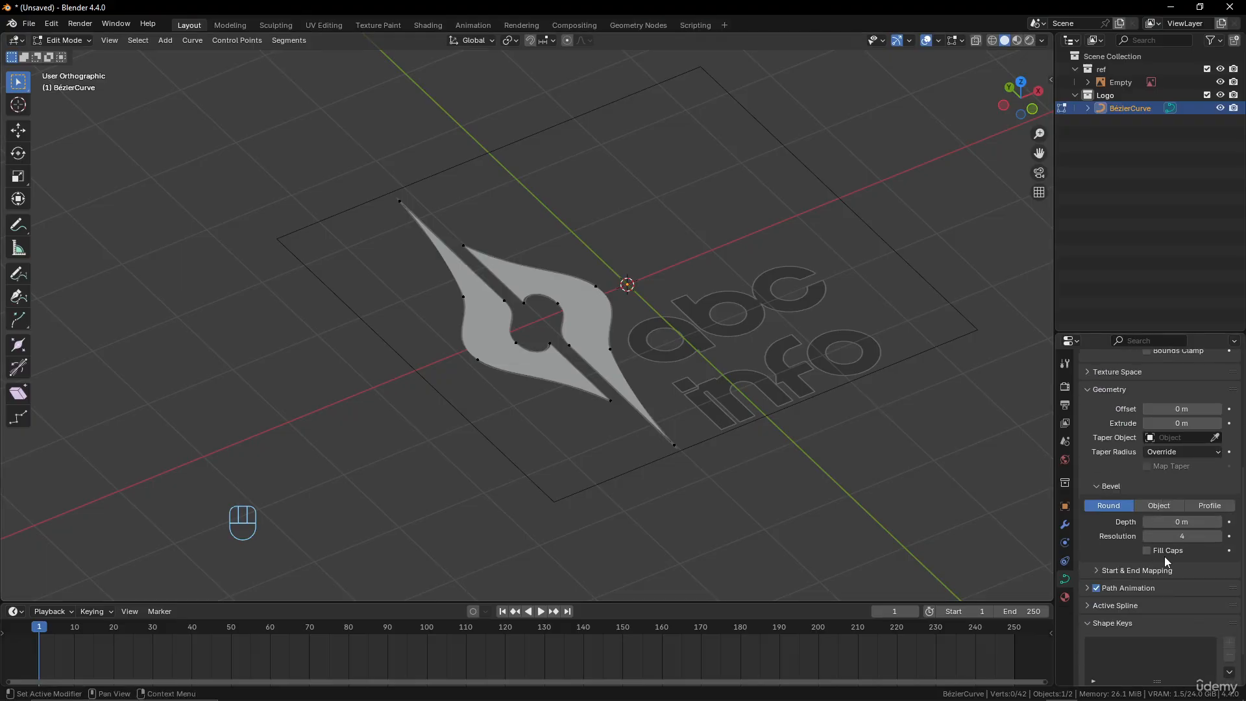
{"action": "middle_click_drag", "start_coordinate": [617, 369], "coordinate": [707, 410]}
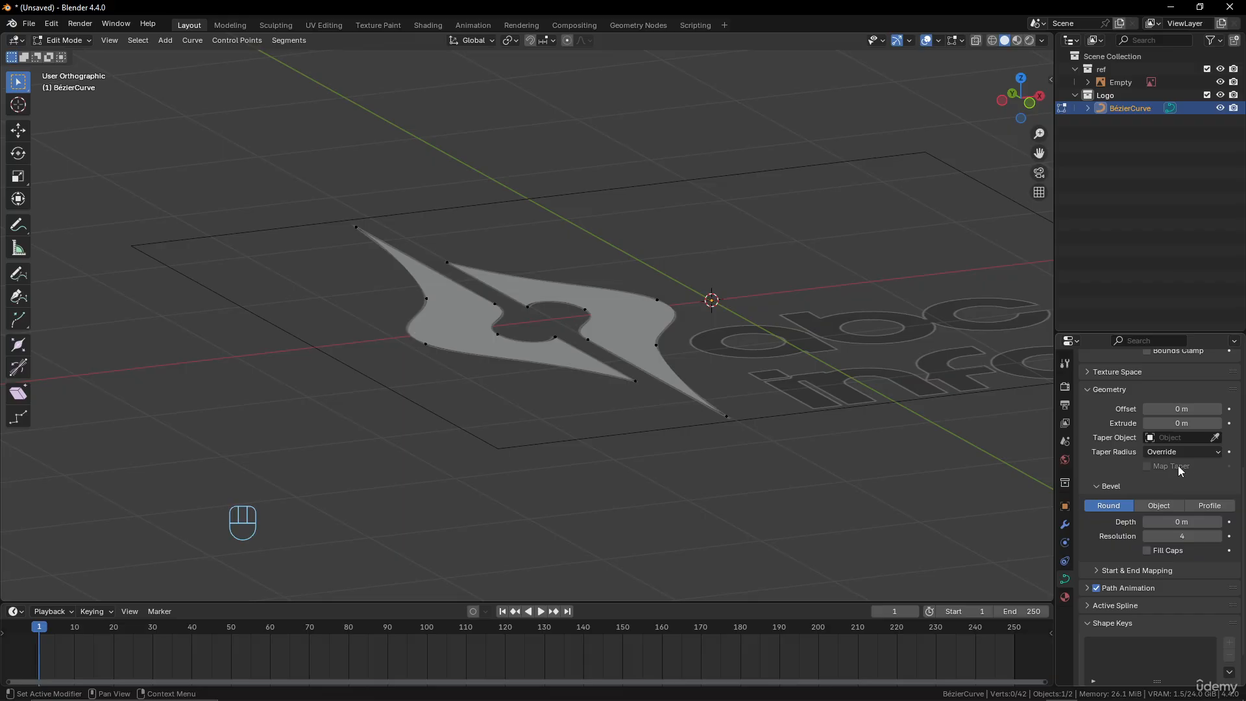
{"action": "left_click_drag", "start_coordinate": [1176, 423], "coordinate": [1203, 423]}
{"action": "middle_click_drag", "start_coordinate": [714, 381], "coordinate": [708, 411]}
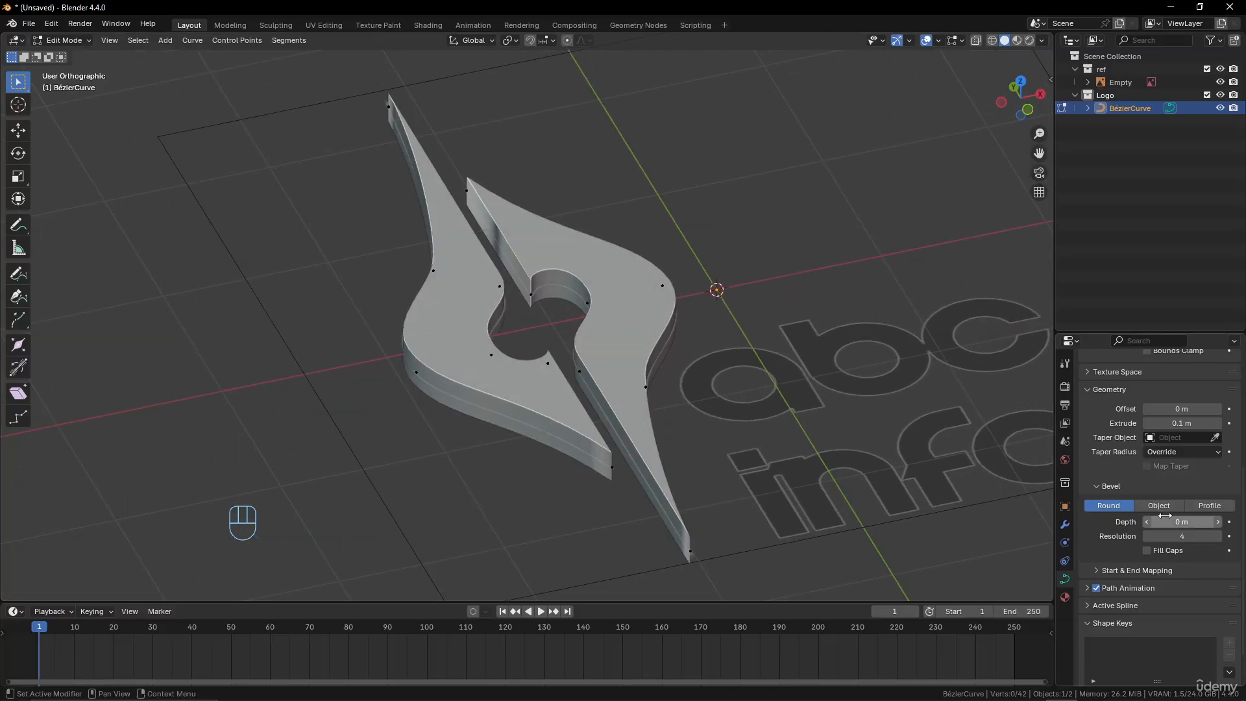
Round the emblem's edges with a bevel depth of 0.02 m and inspect them up close
{"action": "left_click_drag", "start_coordinate": [1166, 522], "coordinate": [1190, 522], "text": "shift"}
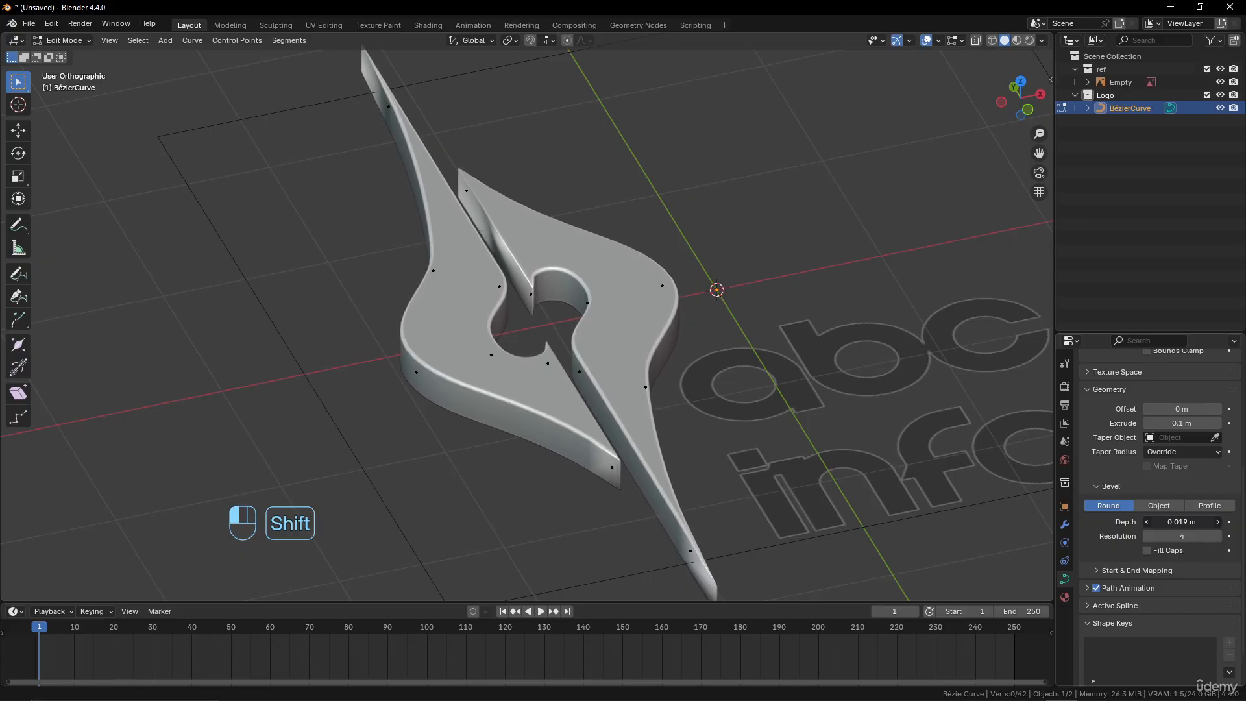
{"action": "middle_click_drag", "start_coordinate": [656, 350], "coordinate": [676, 381]}
{"action": "scroll", "coordinate": [671, 406], "scroll_direction": "up", "scroll_amount": 2}
{"action": "middle_click_drag", "start_coordinate": [840, 494], "coordinate": [828, 410], "text": "shift"}
{"action": "scroll", "coordinate": [851, 388], "scroll_direction": "down", "scroll_amount": 1}
Set the emblem curve's geometry Offset to -0.01 m to compensate for the bevel
{"action": "left_click_drag", "start_coordinate": [1174, 410], "coordinate": [1159, 410], "text": "shift"}
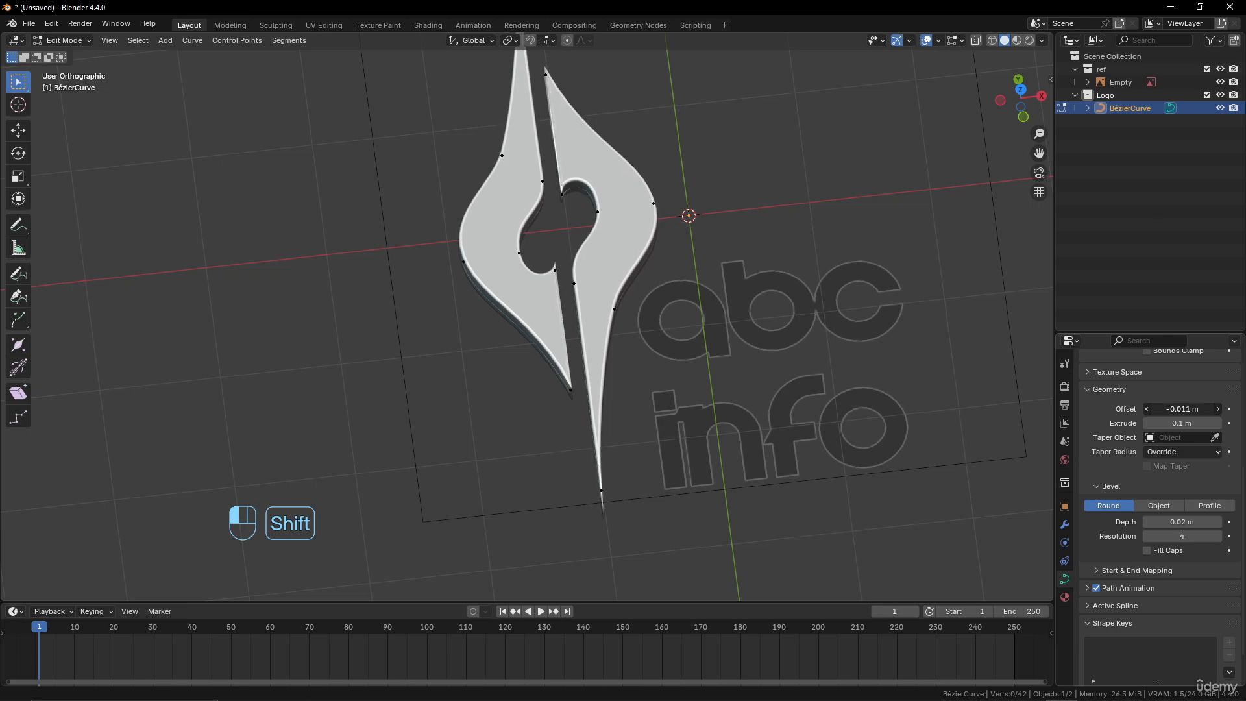
{"action": "middle_click_drag", "start_coordinate": [997, 450], "coordinate": [955, 412]}
{"action": "mouse_move", "coordinate": [1178, 410]}
{"action": "left_mouse_down", "text": "shift"}
{"action": "mouse_move", "coordinate": [1162, 410]}
{"action": "mouse_move", "coordinate": [1181, 410]}
{"action": "left_mouse_up", "text": "shift"}
Try to scale the emblem's two outermost tip points together along the Z axis
{"action": "middle_click_drag", "start_coordinate": [603, 373], "coordinate": [569, 460]}
{"action": "left_click", "coordinate": [576, 491]}
{"action": "scroll", "coordinate": [582, 448], "scroll_direction": "down", "scroll_amount": 1}
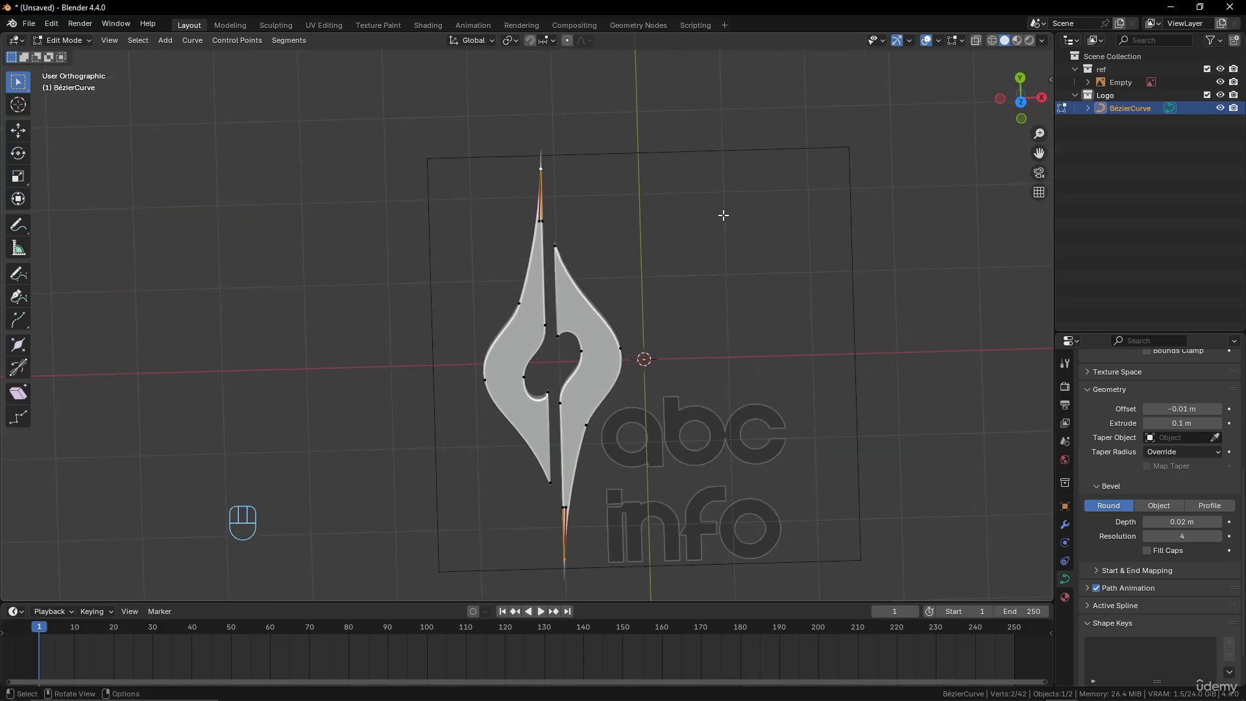
{"action": "key", "text": "s"}
{"action": "key", "text": "z"}
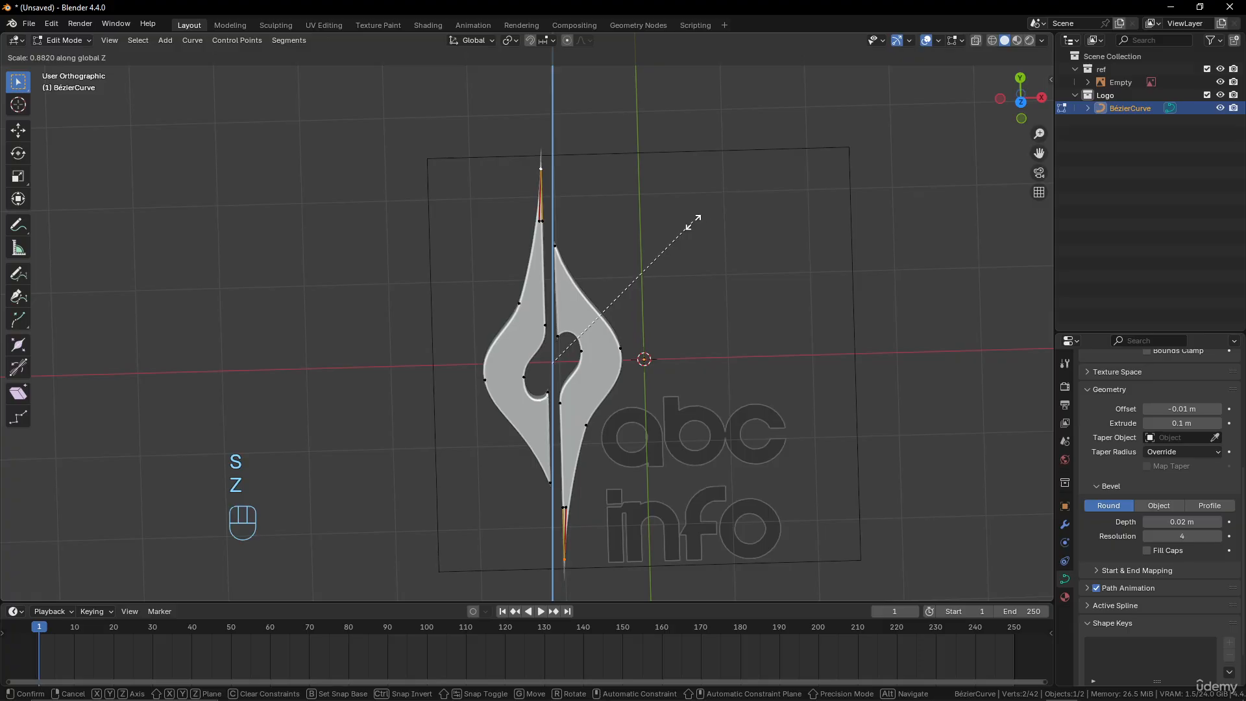
{"action": "left_click", "coordinate": [693, 222]}
Try to move the emblem's upper tip point alone, first along the Z axis and freely after that
{"action": "left_click", "coordinate": [541, 169]}
{"action": "key", "text": "g"}
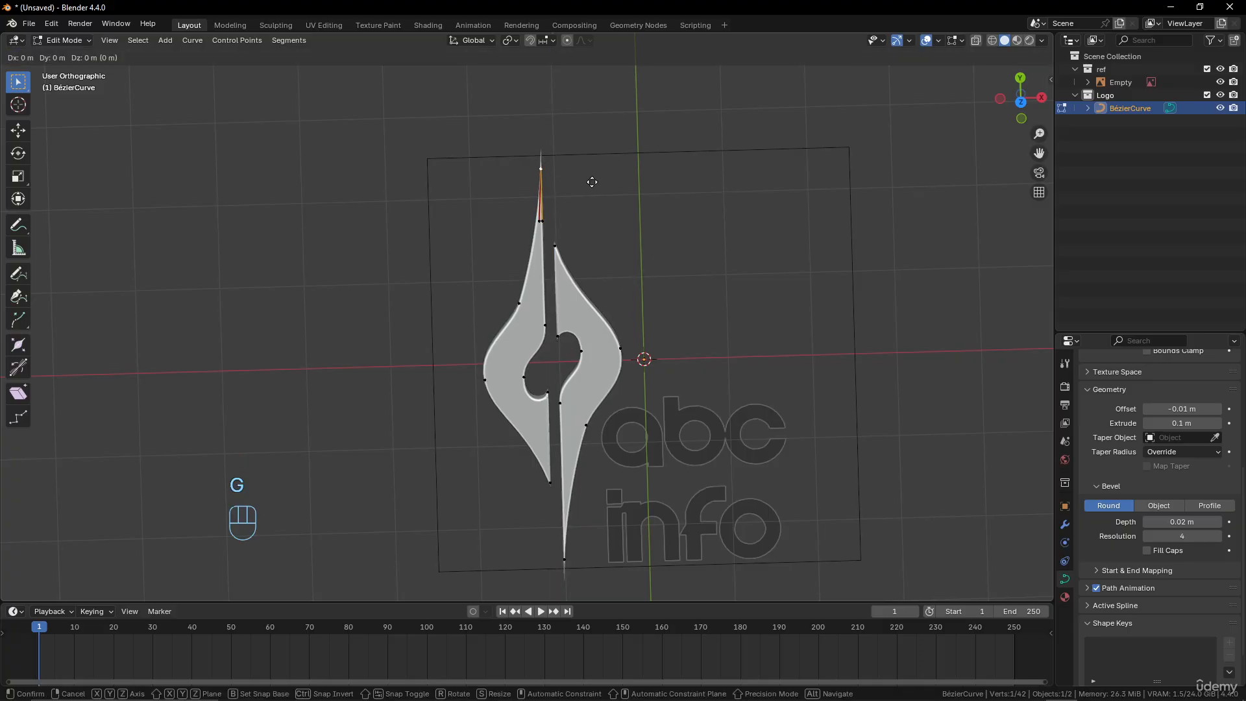
{"action": "key", "text": "z"}
{"action": "left_click", "coordinate": [593, 195]}
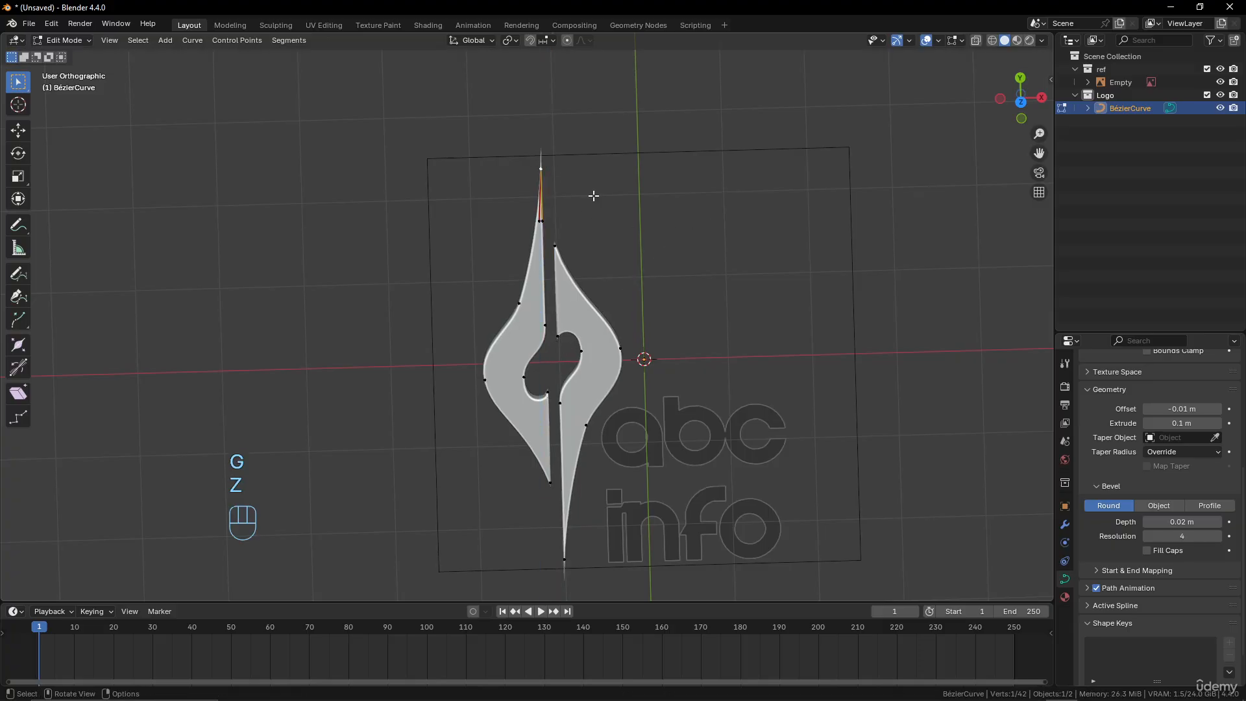
{"action": "key", "text": "g"}
{"action": "left_click", "coordinate": [591, 195]}
Scale the two outermost tip points inward along Y to about 0.93 and check the emblem in Object Mode
{"action": "left_click", "coordinate": [565, 558], "text": "shift"}
{"action": "key", "text": "s"}
{"action": "key", "text": "y"}
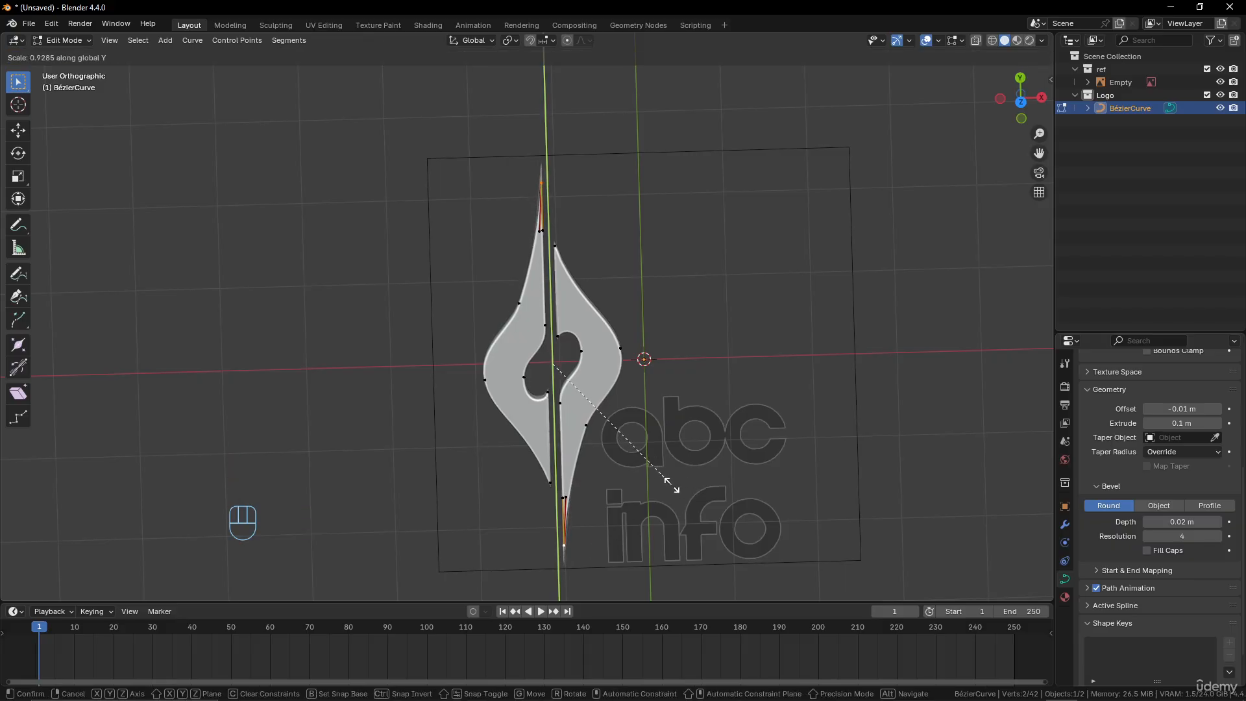
{"action": "left_click", "coordinate": [672, 484]}
{"action": "key", "text": "Tab"}
{"action": "scroll", "coordinate": [638, 403], "scroll_direction": "up", "scroll_amount": 2}
{"action": "middle_click_drag", "start_coordinate": [640, 401], "coordinate": [617, 387]}
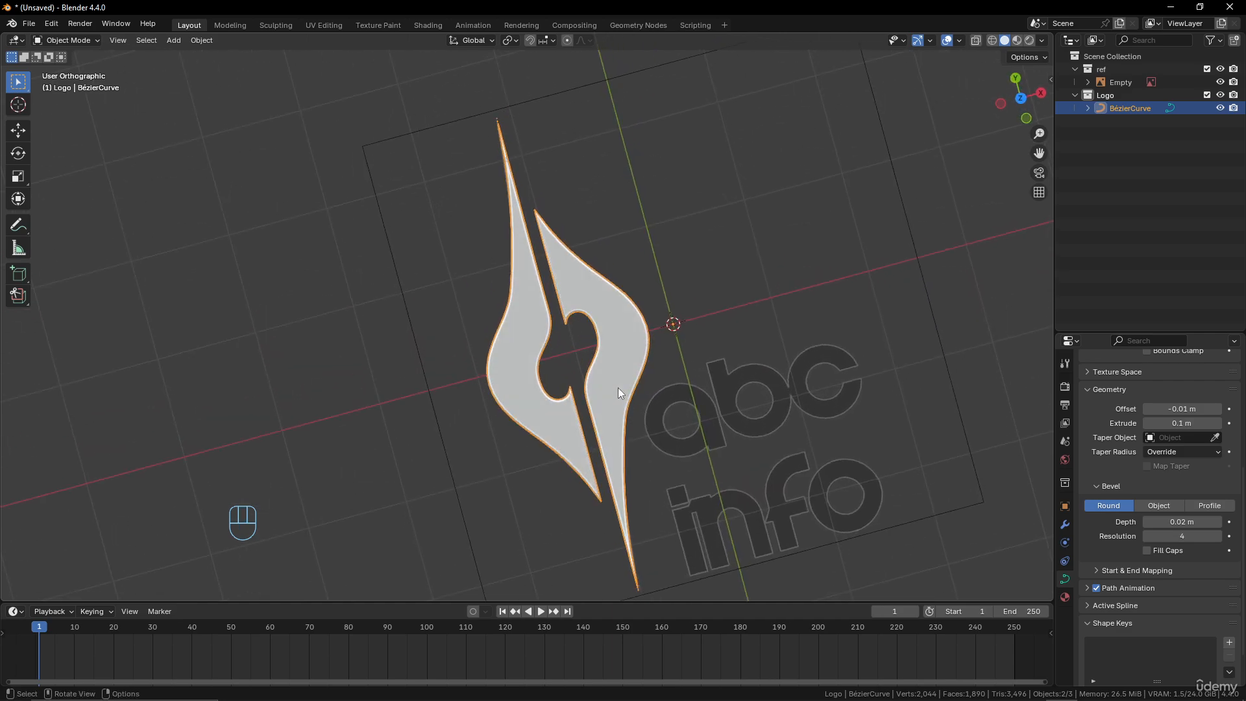
{"action": "scroll", "coordinate": [618, 388], "scroll_direction": "down", "scroll_amount": 2}
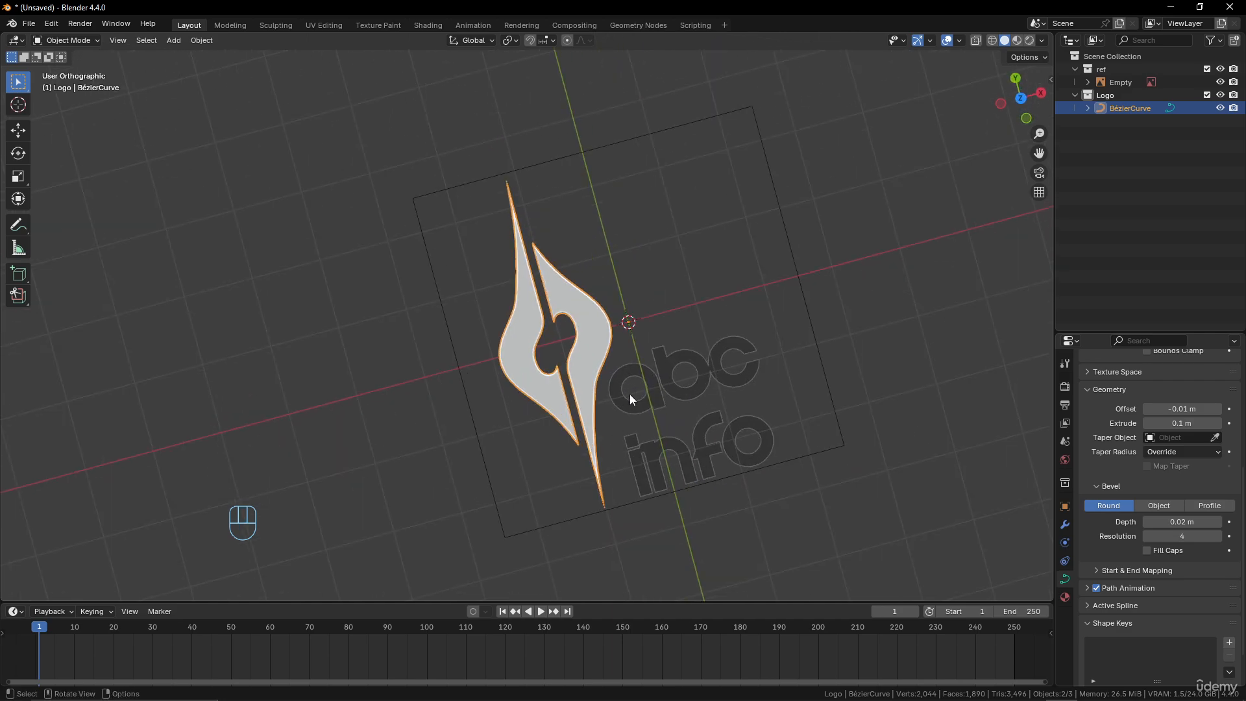
{"action": "middle_click_drag", "start_coordinate": [646, 428], "coordinate": [648, 361]}
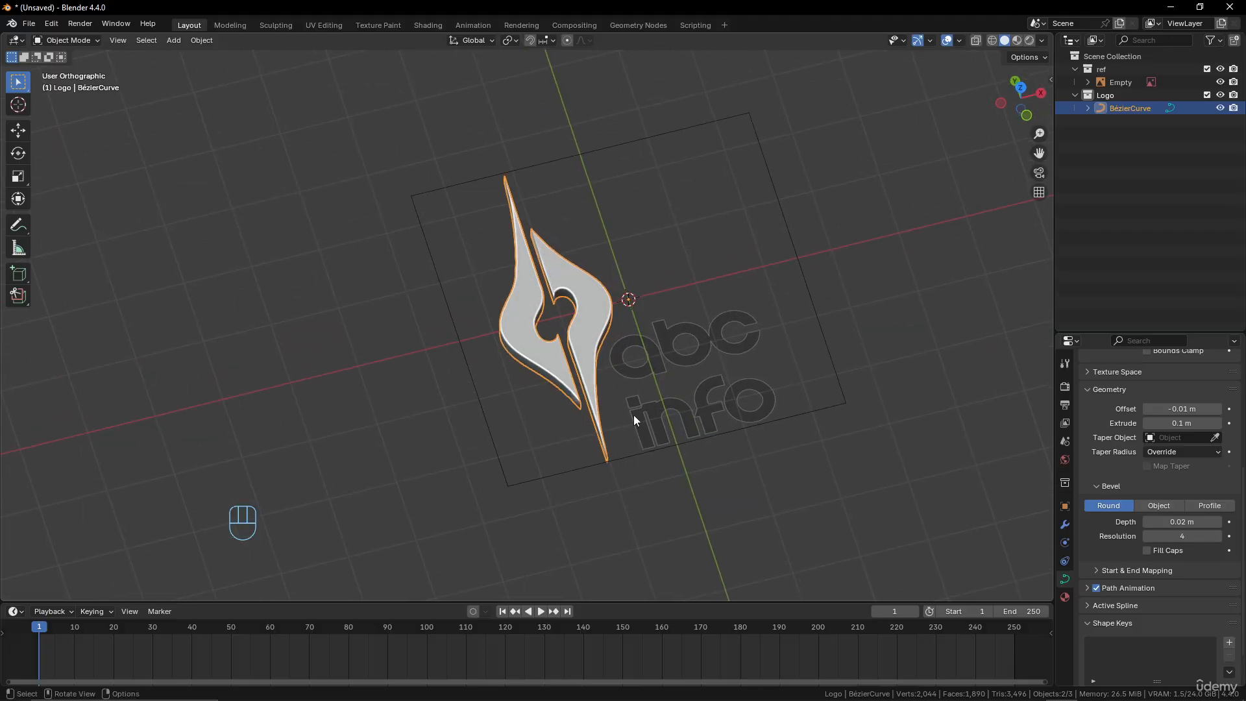
Add a text object at the 3D cursor beside the emblem
{"action": "key", "text": "shift+a"}
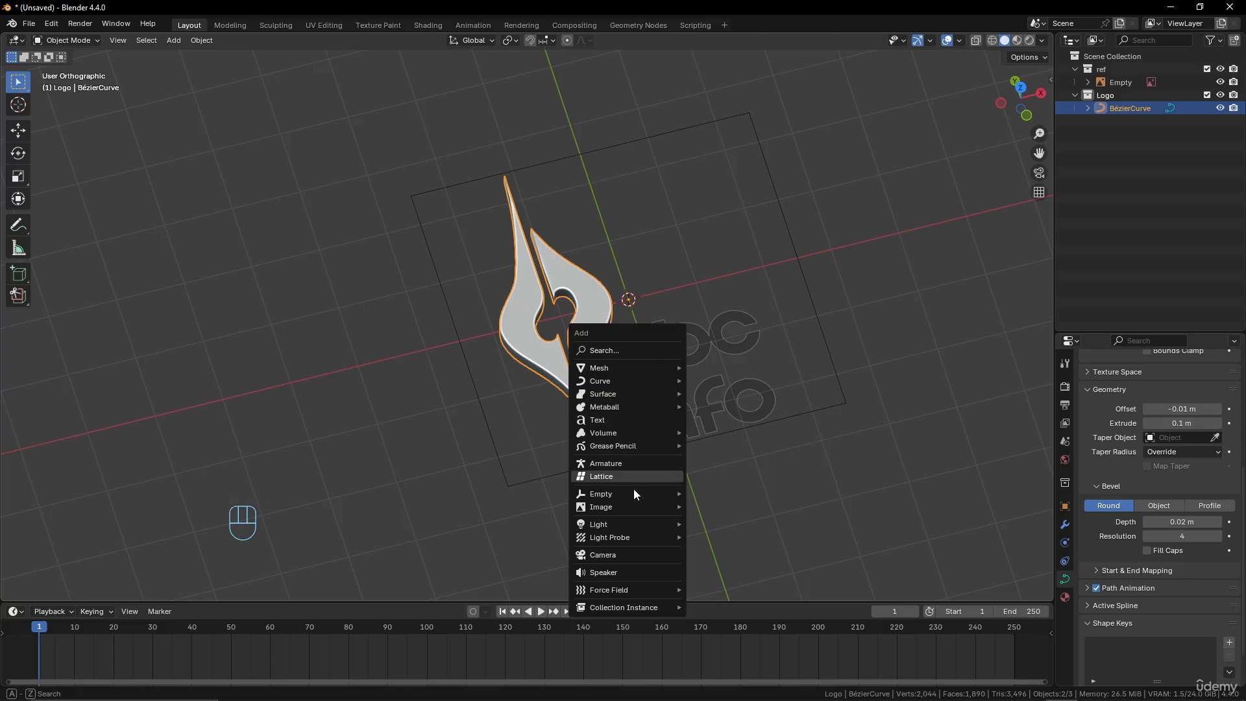
{"action": "left_click", "coordinate": [614, 422]}
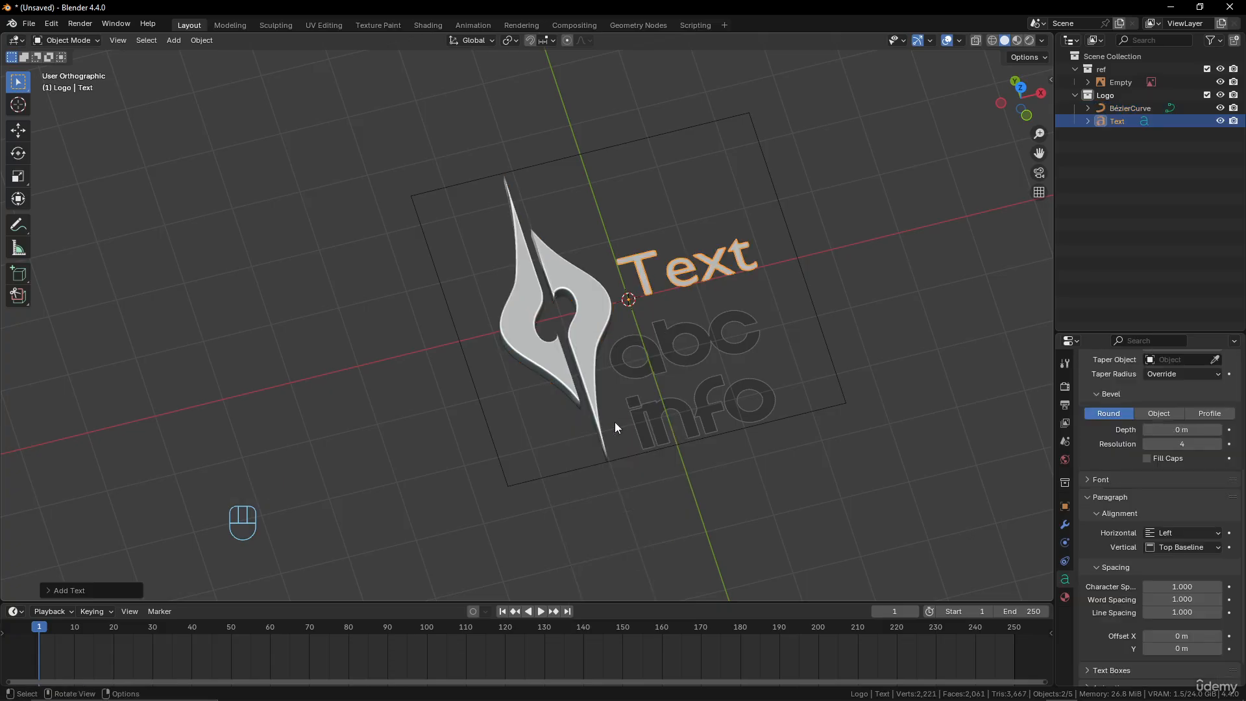
{"action": "scroll", "coordinate": [692, 419], "scroll_direction": "up", "scroll_amount": 3}
{"action": "middle_click_drag", "start_coordinate": [703, 368], "coordinate": [701, 423]}
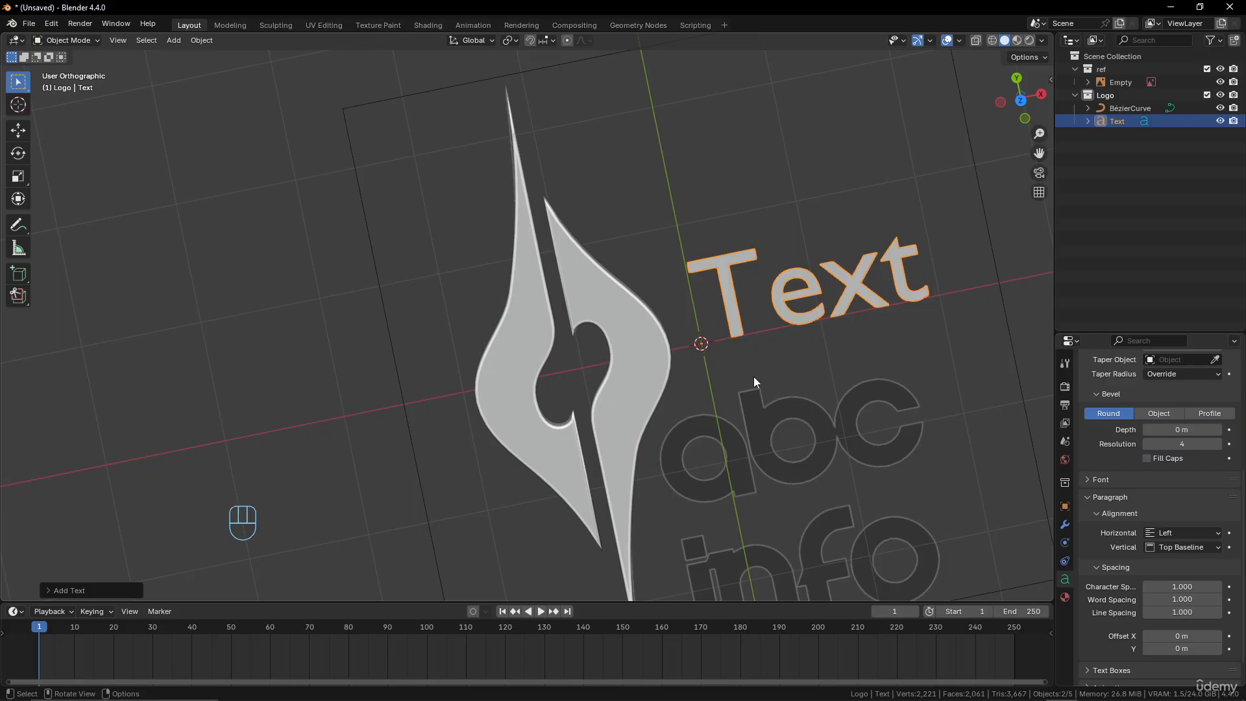
Replace the default text with "abc" on the first line and "info" on the second, and return to Object Mode
{"action": "key", "text": "Tab"}
{"action": "key", "text": "BackSpace"}
{"action": "key", "text": "BackSpace"}
{"action": "key", "text": "BackSpace"}
{"action": "key", "text": "BackSpace"}
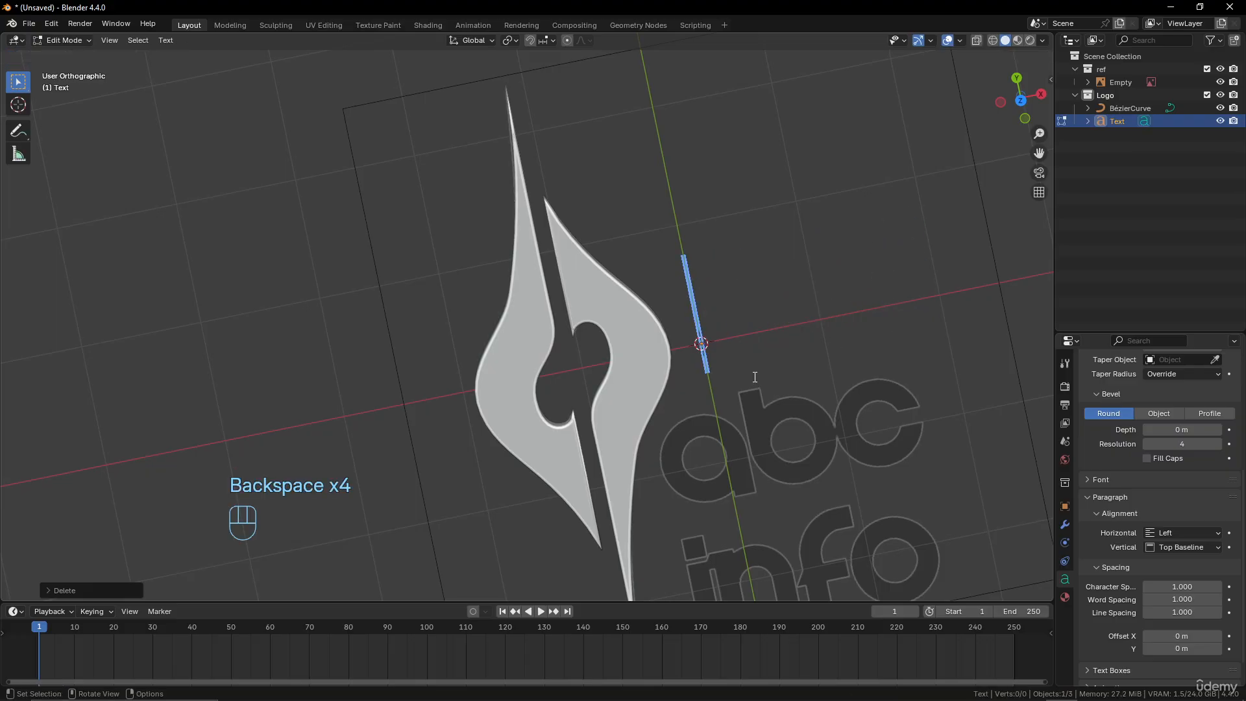
{"action": "type", "text": "abc"}
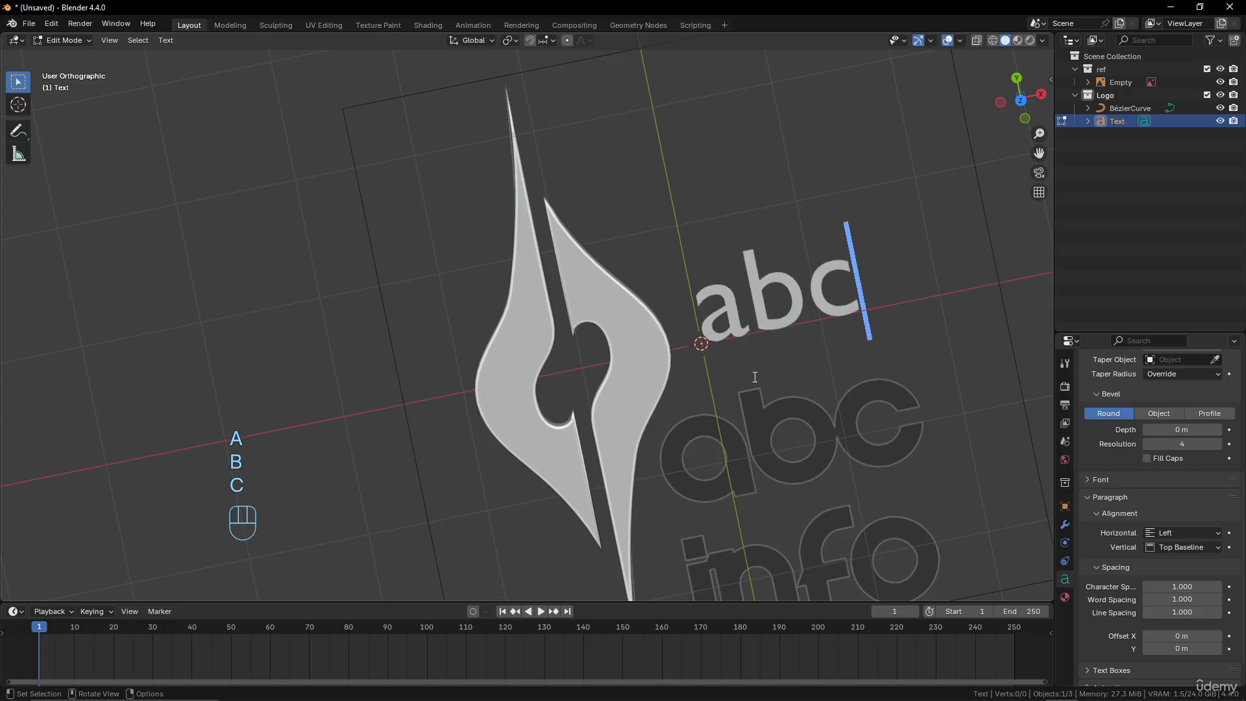
{"action": "key", "text": "Return"}
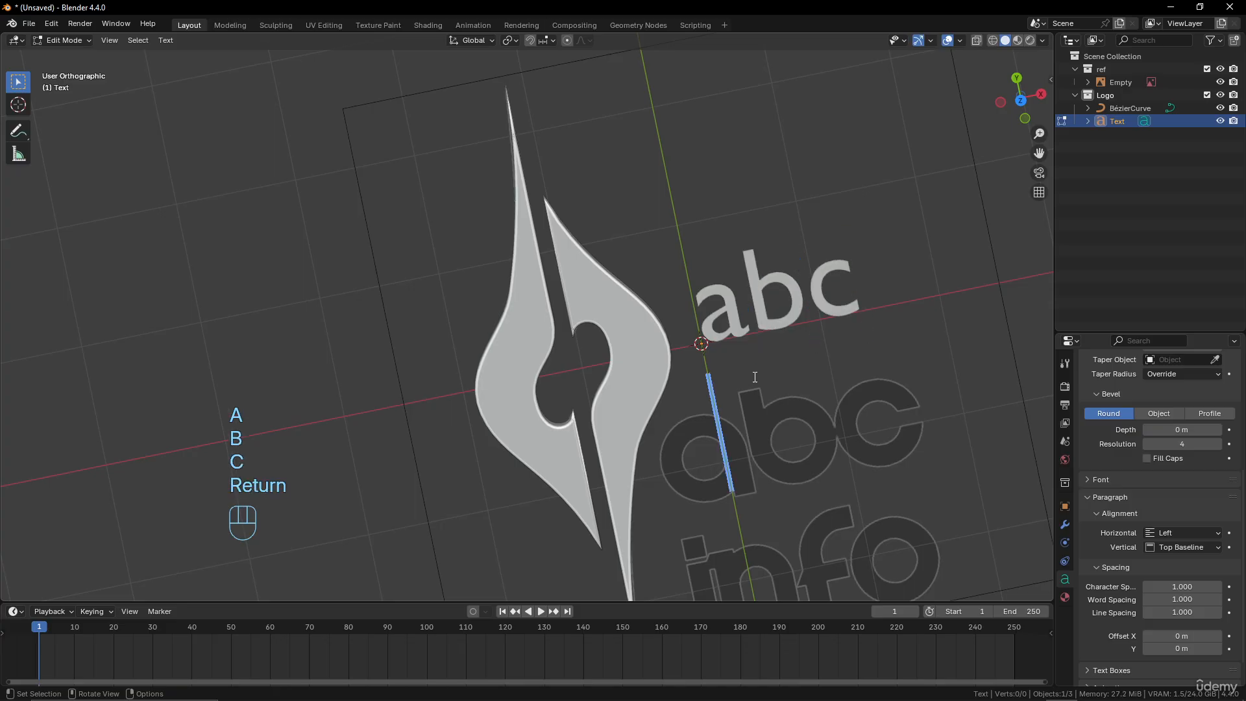
{"action": "type", "text": "info"}
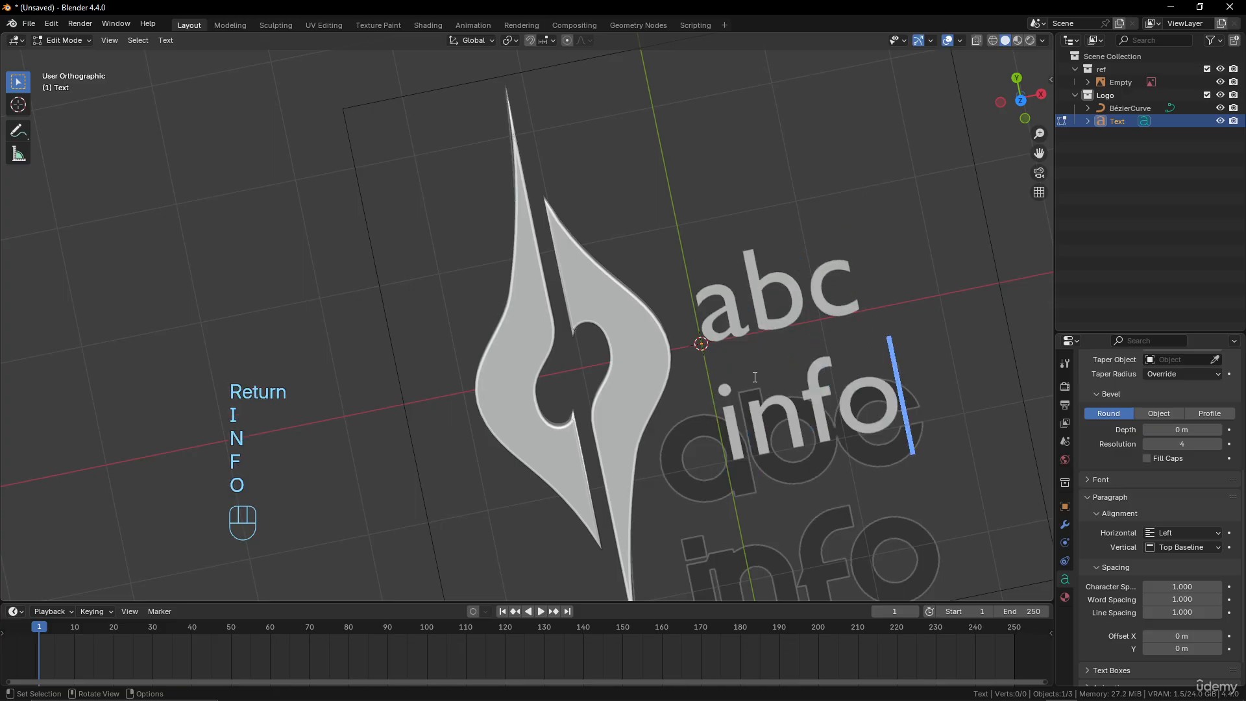
{"action": "key", "text": "Return"}
{"action": "key", "text": "Tab"}
Examine the text object's paragraph alignment options and its character, word and line spacing settings
{"action": "scroll", "coordinate": [733, 364], "scroll_direction": "down", "scroll_amount": 5}
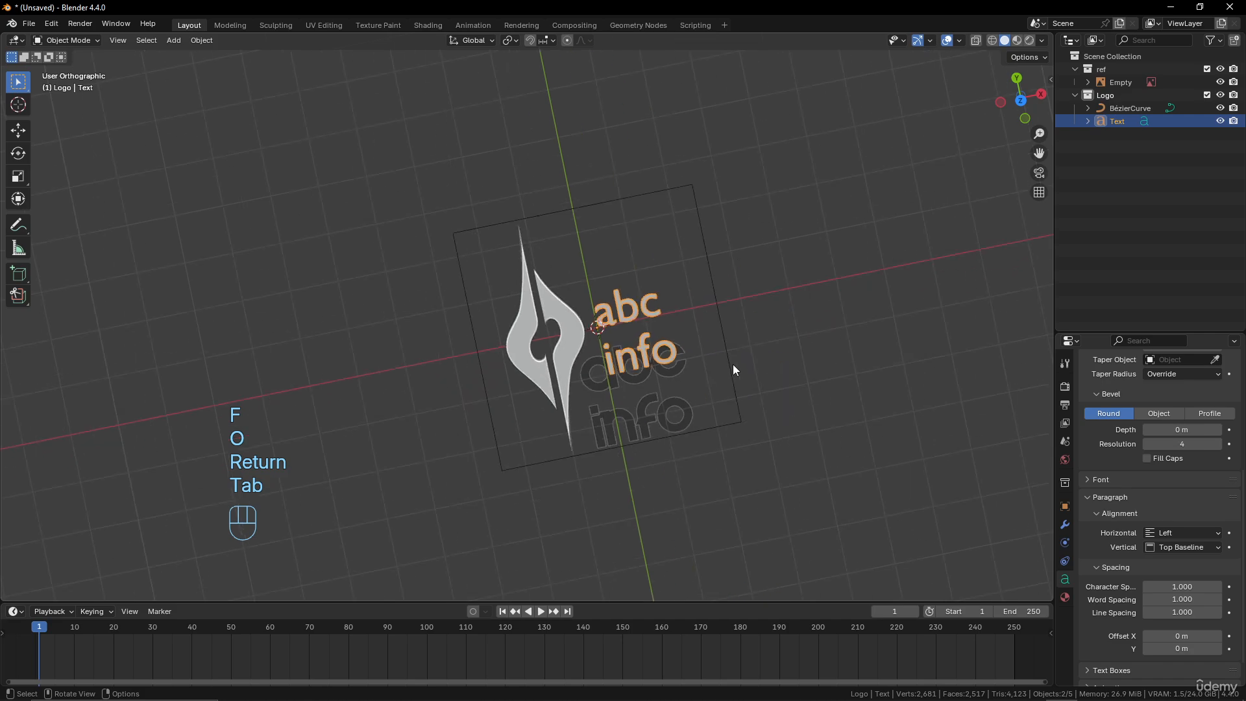
{"action": "scroll", "coordinate": [733, 364], "scroll_direction": "up", "scroll_amount": 3}
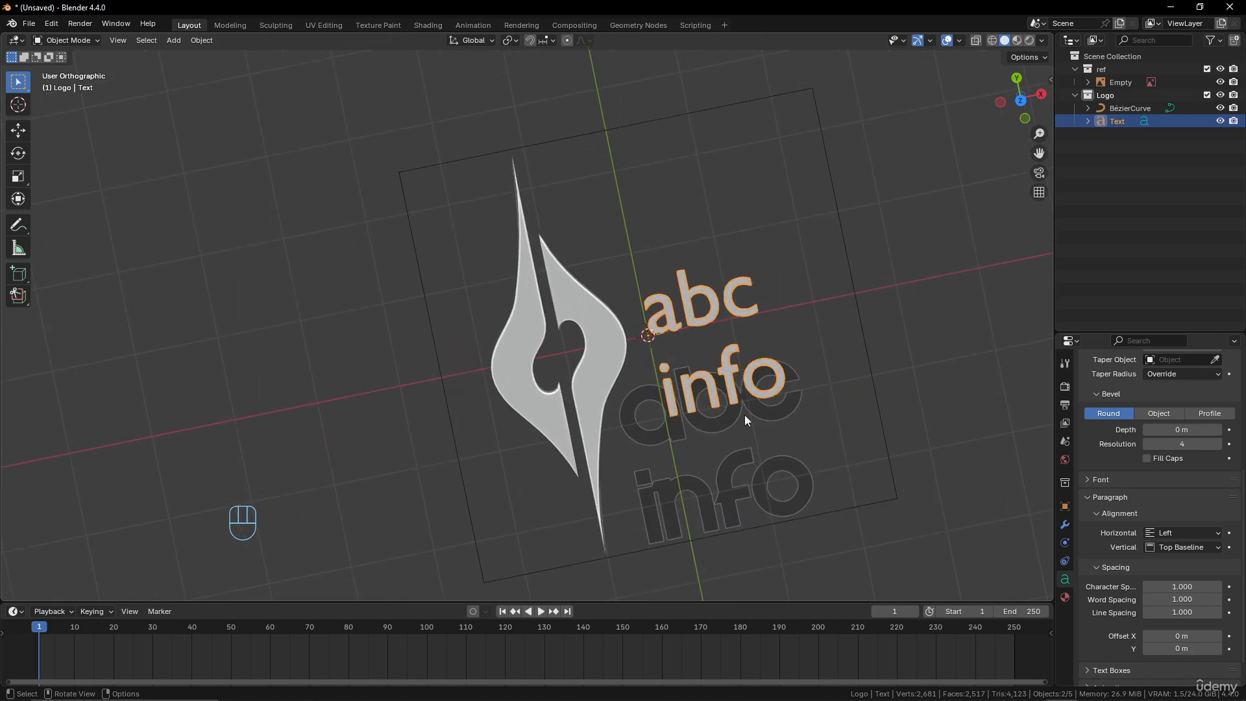
{"action": "key", "text": "Tab"}
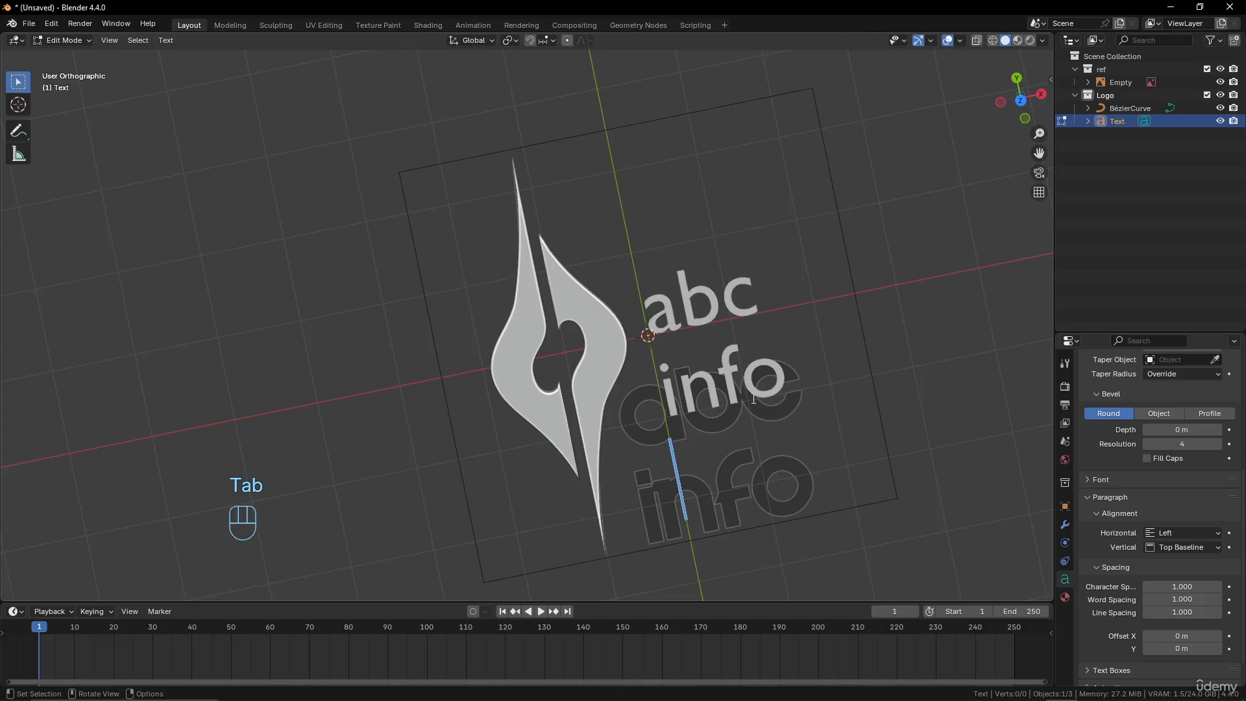
{"action": "key", "text": "Tab"}
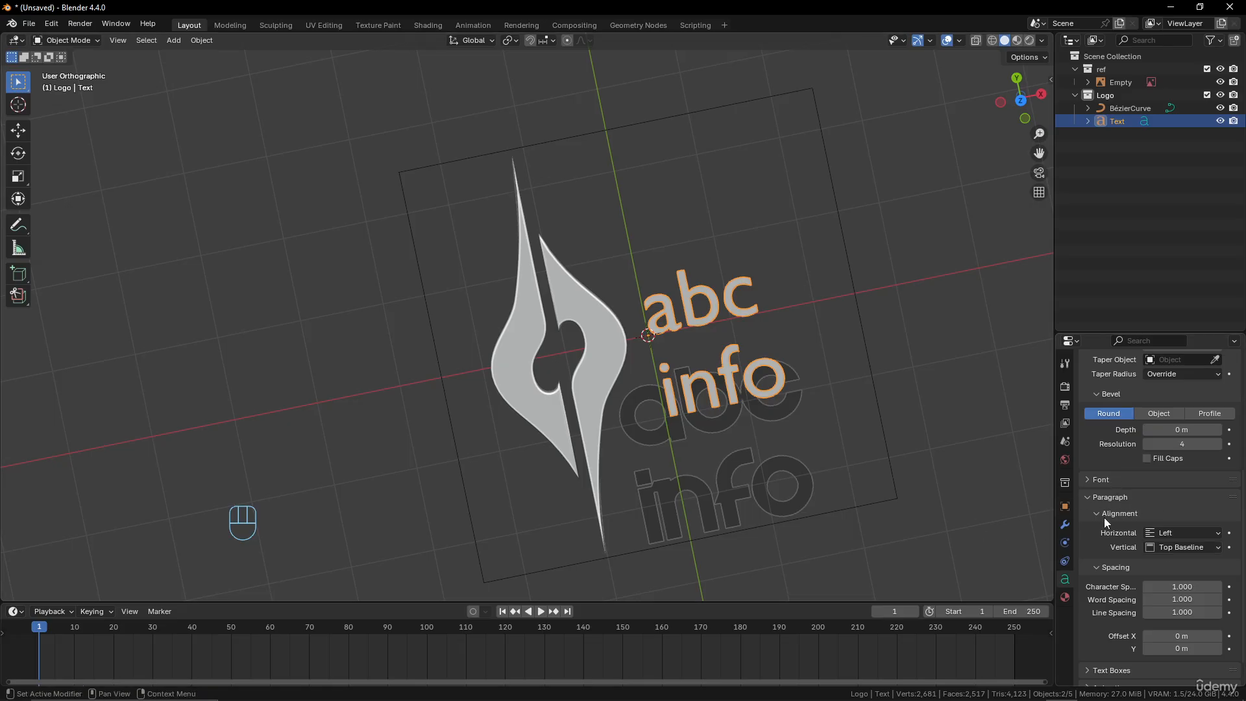
{"action": "left_click", "coordinate": [1197, 533]}
{"action": "scroll", "coordinate": [1120, 557], "scroll_direction": "down", "scroll_amount": 1}
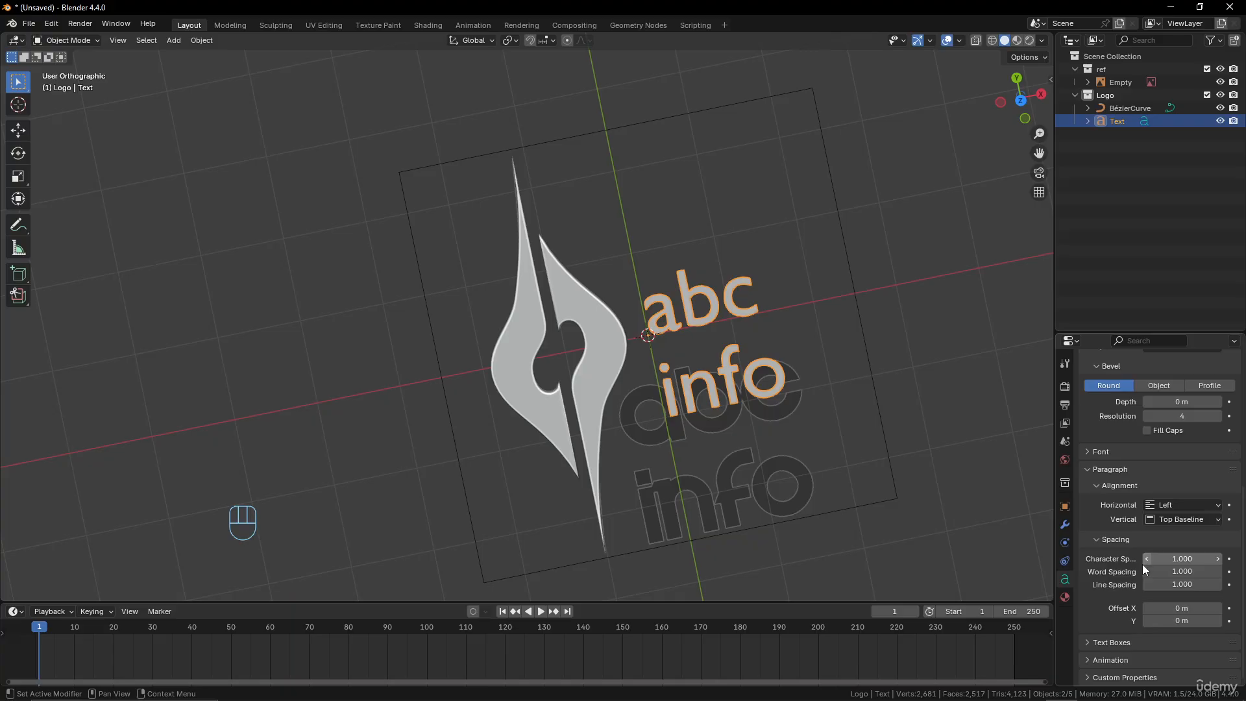
{"action": "mouse_move", "coordinate": [1164, 560]}
{"action": "left_mouse_down"}
{"action": "mouse_move", "coordinate": [1191, 560]}
{"action": "mouse_move", "coordinate": [1165, 560]}
{"action": "left_mouse_up"}
{"action": "scroll", "coordinate": [782, 402], "scroll_direction": "down", "scroll_amount": 1}
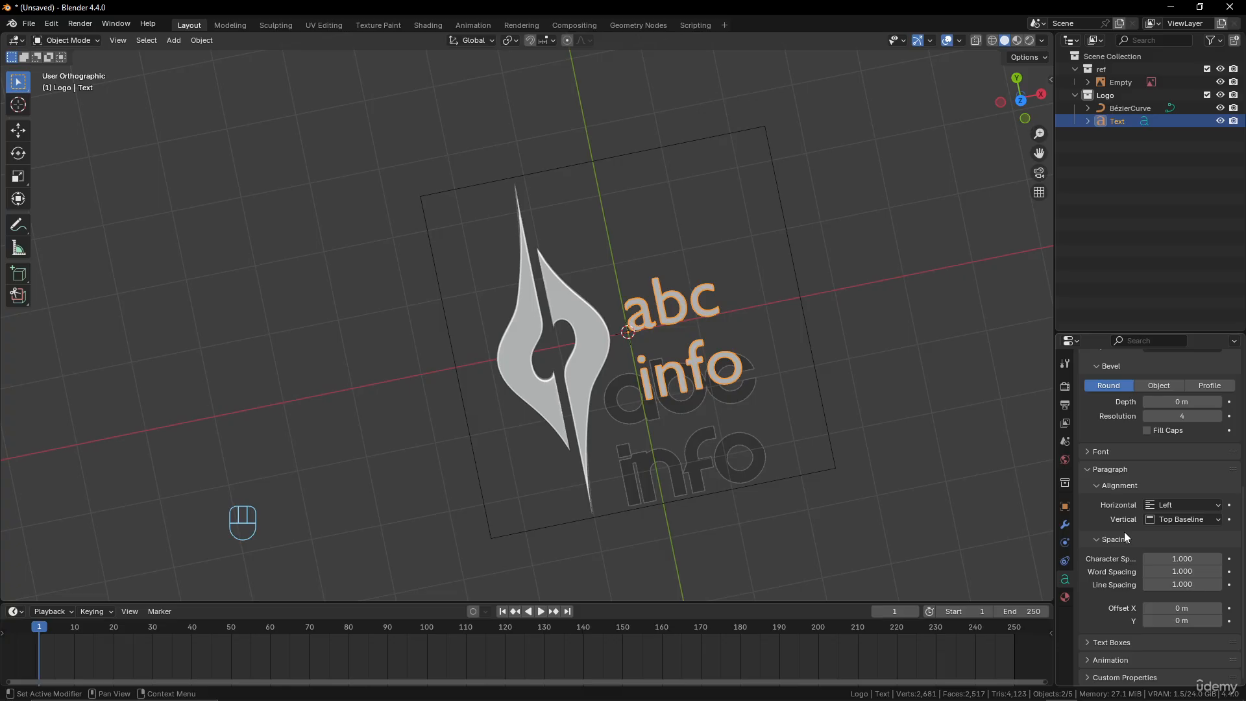
Expand the text object's font settings, open the font file browser for the Regular style and look through the system fonts
{"action": "scroll", "coordinate": [1127, 537], "scroll_direction": "up", "scroll_amount": 3}
{"action": "scroll", "coordinate": [1127, 537], "scroll_direction": "down", "scroll_amount": 3}
{"action": "left_click", "coordinate": [1093, 453]}
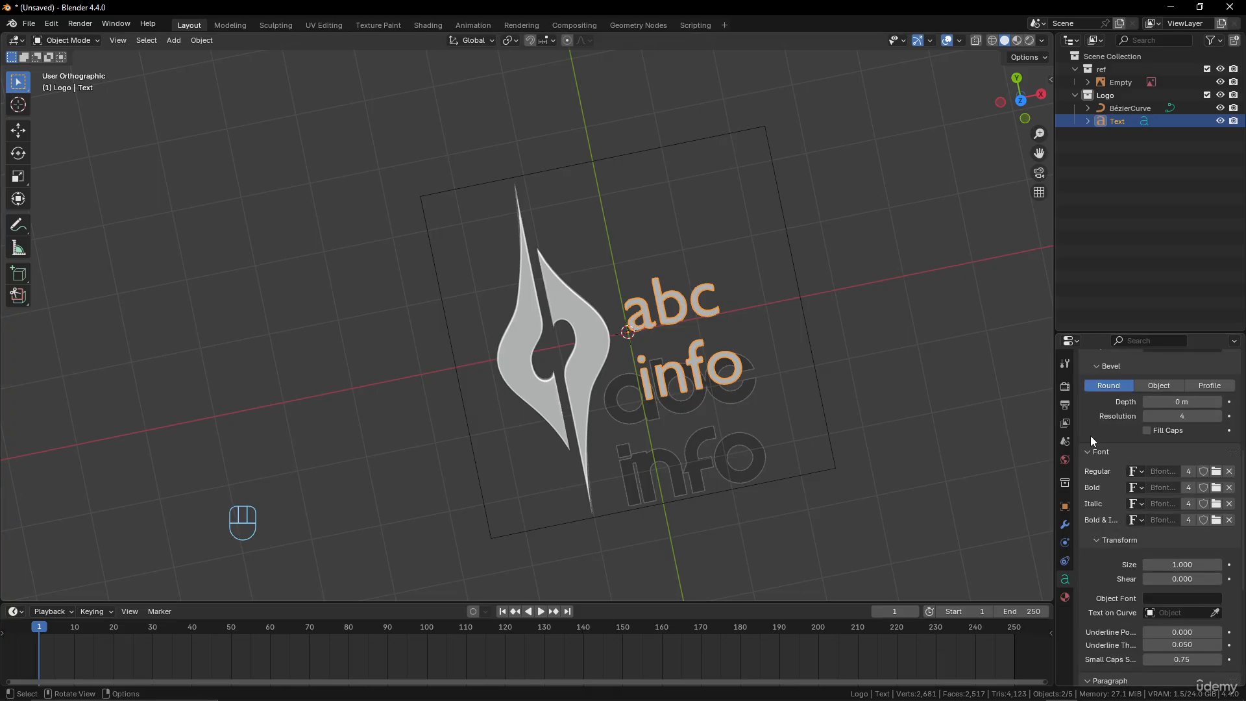
{"action": "left_click", "coordinate": [1216, 475]}
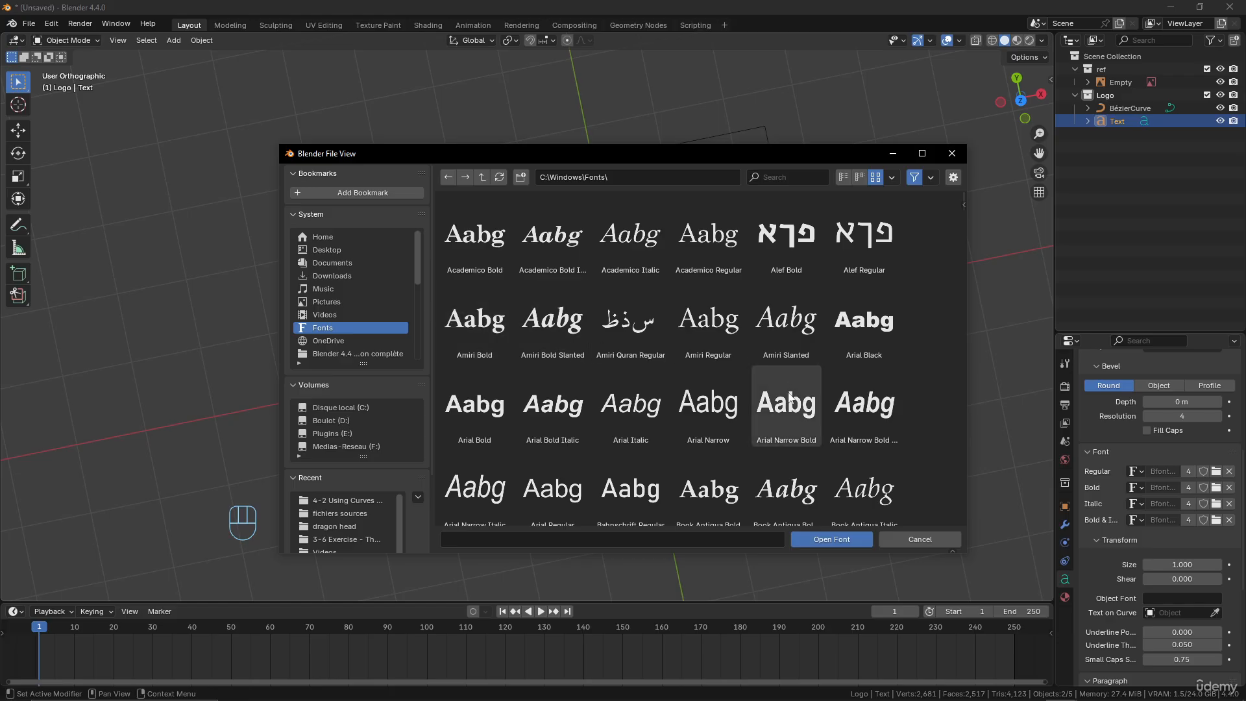
{"action": "scroll", "coordinate": [783, 419], "scroll_direction": "down", "scroll_amount": 5}
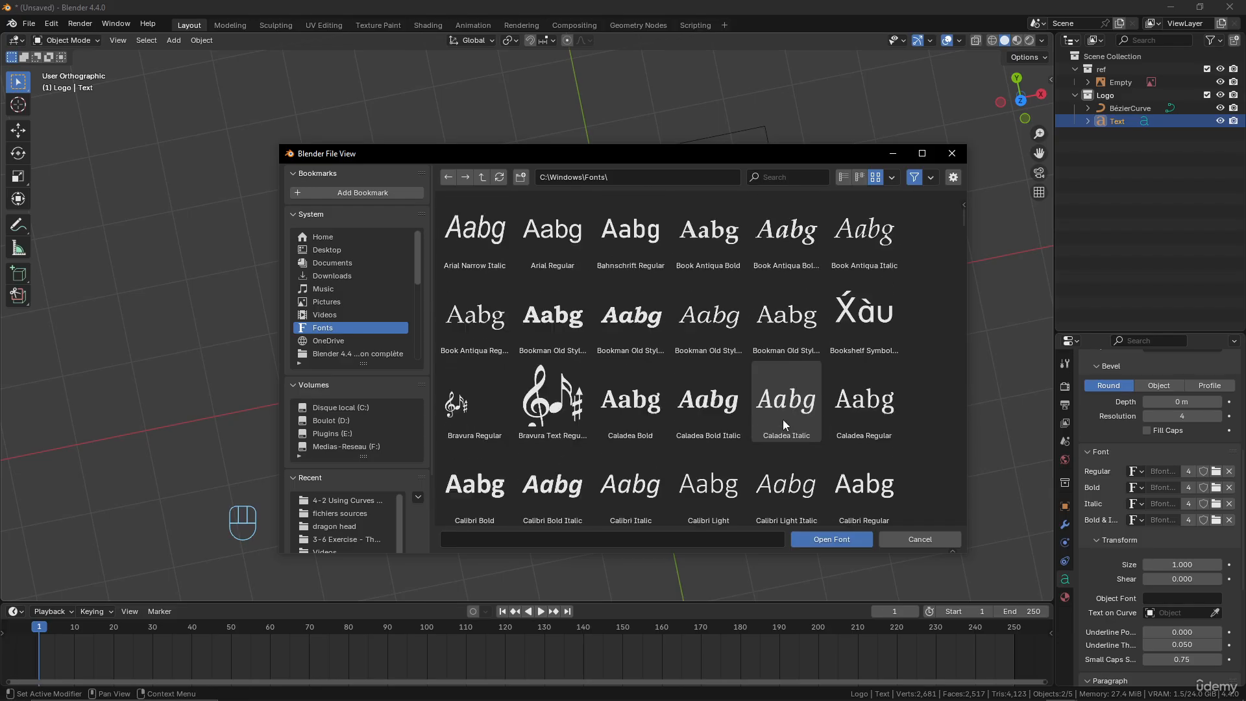
{"action": "scroll", "coordinate": [783, 418], "scroll_direction": "up", "scroll_amount": 5}
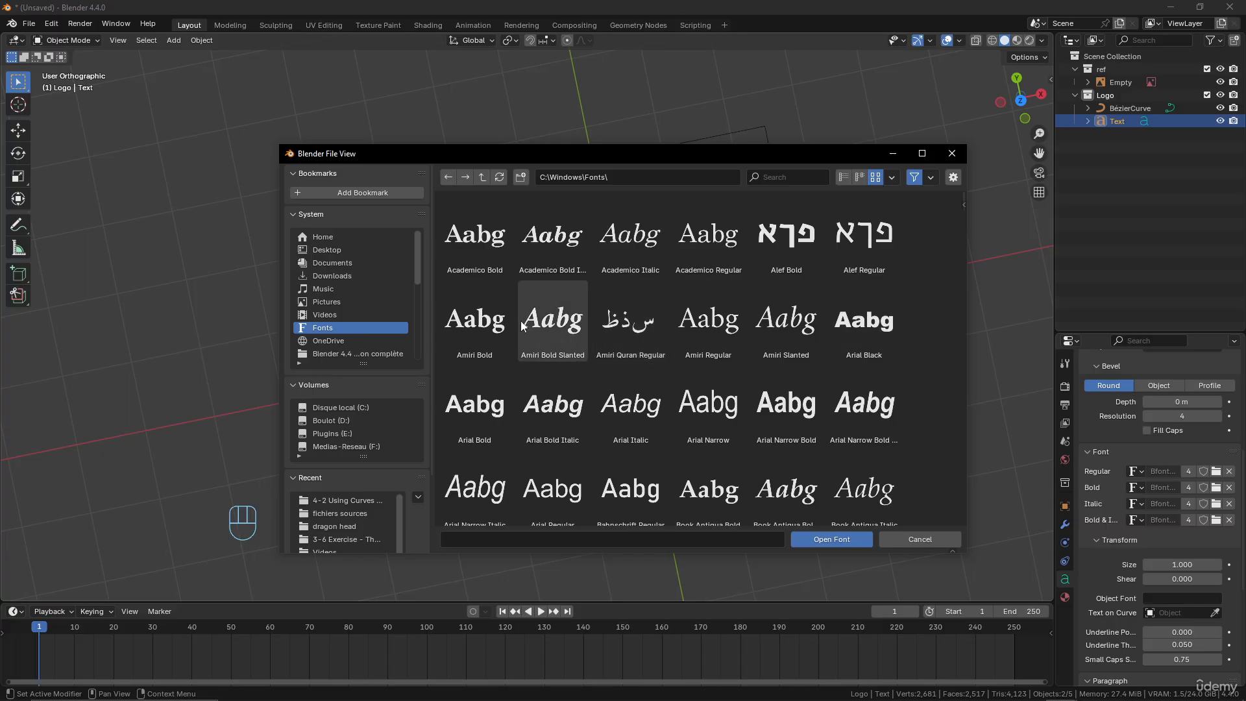
Load velocity-font.ttf as the Regular font from the 4-3 Using Curves for a Logo folder in the course's Source files
{"action": "left_click", "coordinate": [334, 251]}
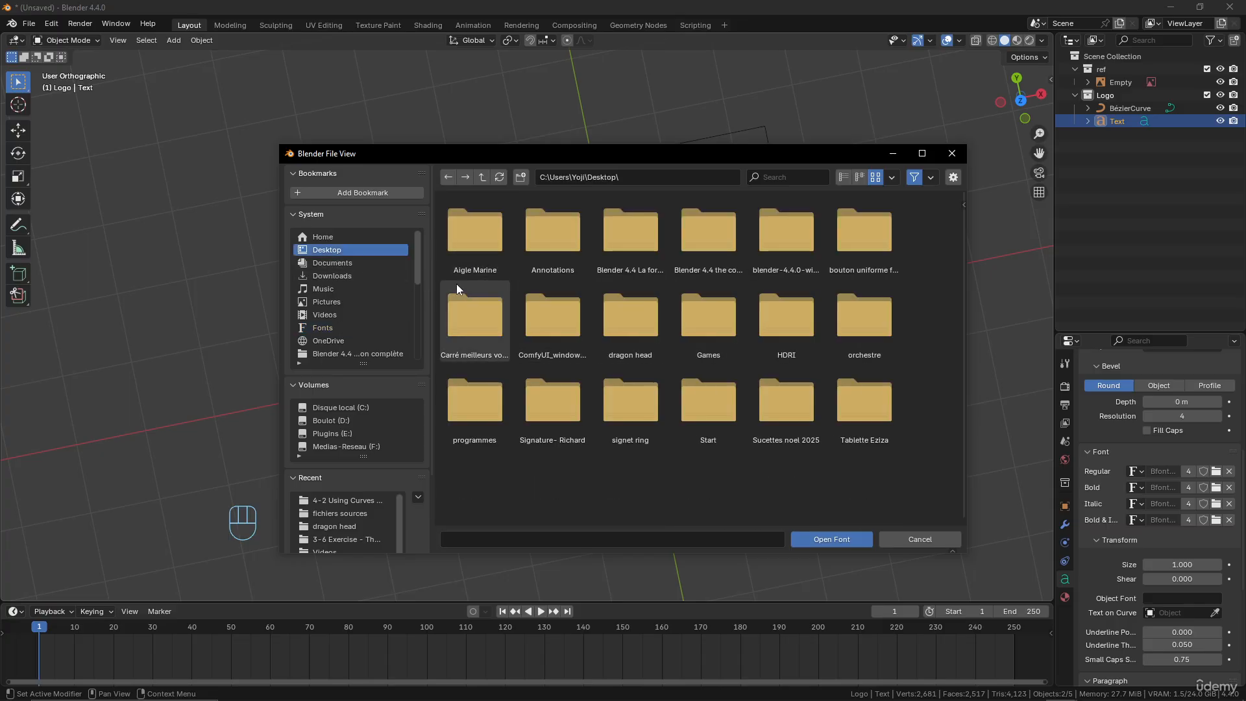
{"action": "scroll", "coordinate": [345, 348], "scroll_direction": "down", "scroll_amount": 2}
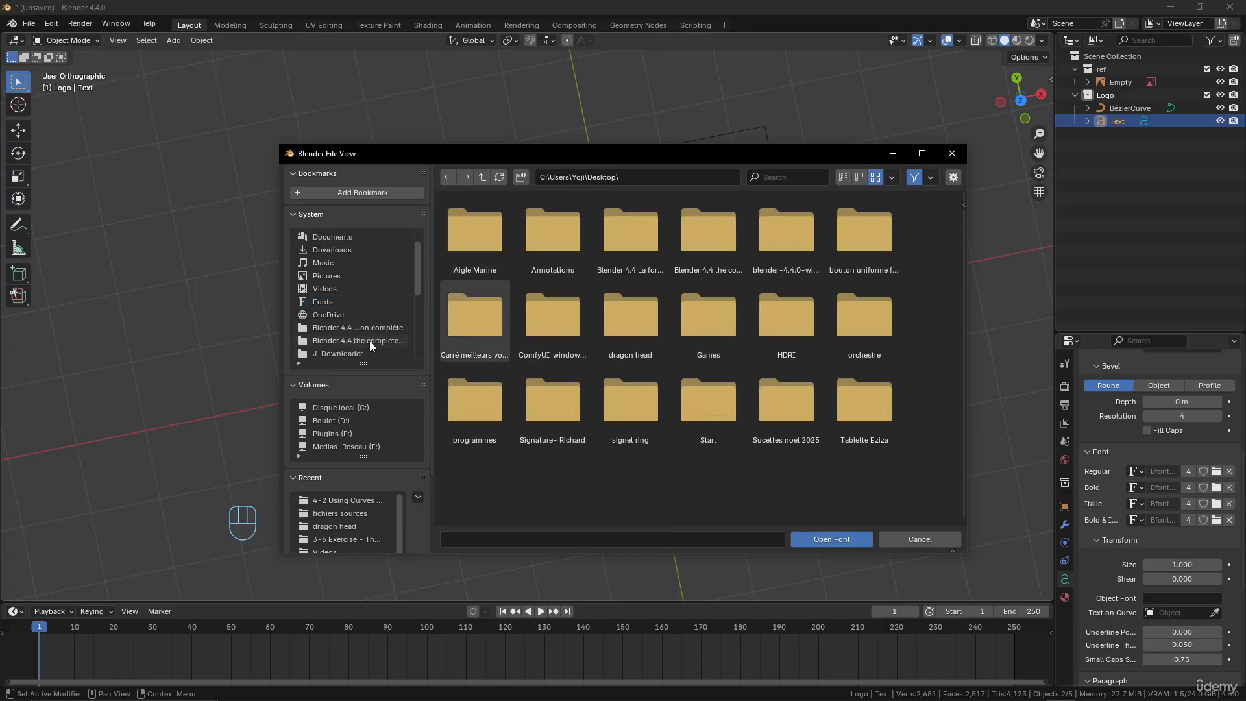
{"action": "left_click", "coordinate": [369, 341]}
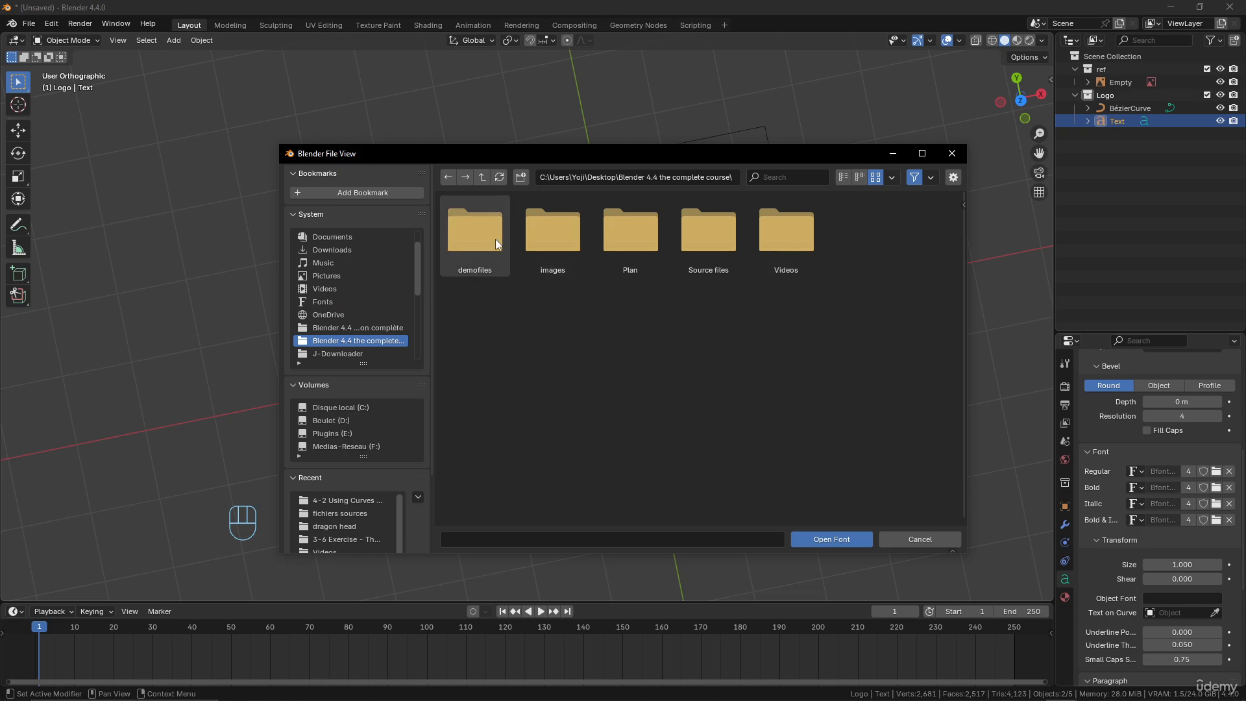
{"action": "double_click", "coordinate": [713, 246]}
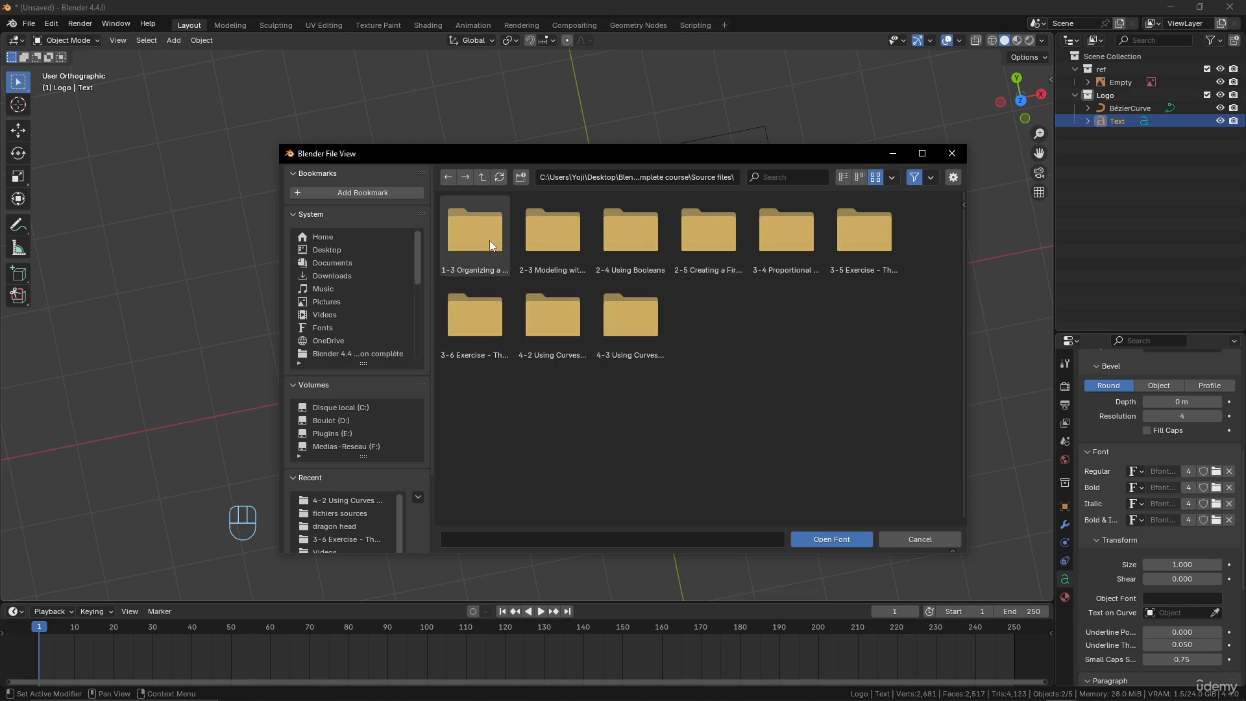
{"action": "double_click", "coordinate": [628, 316]}
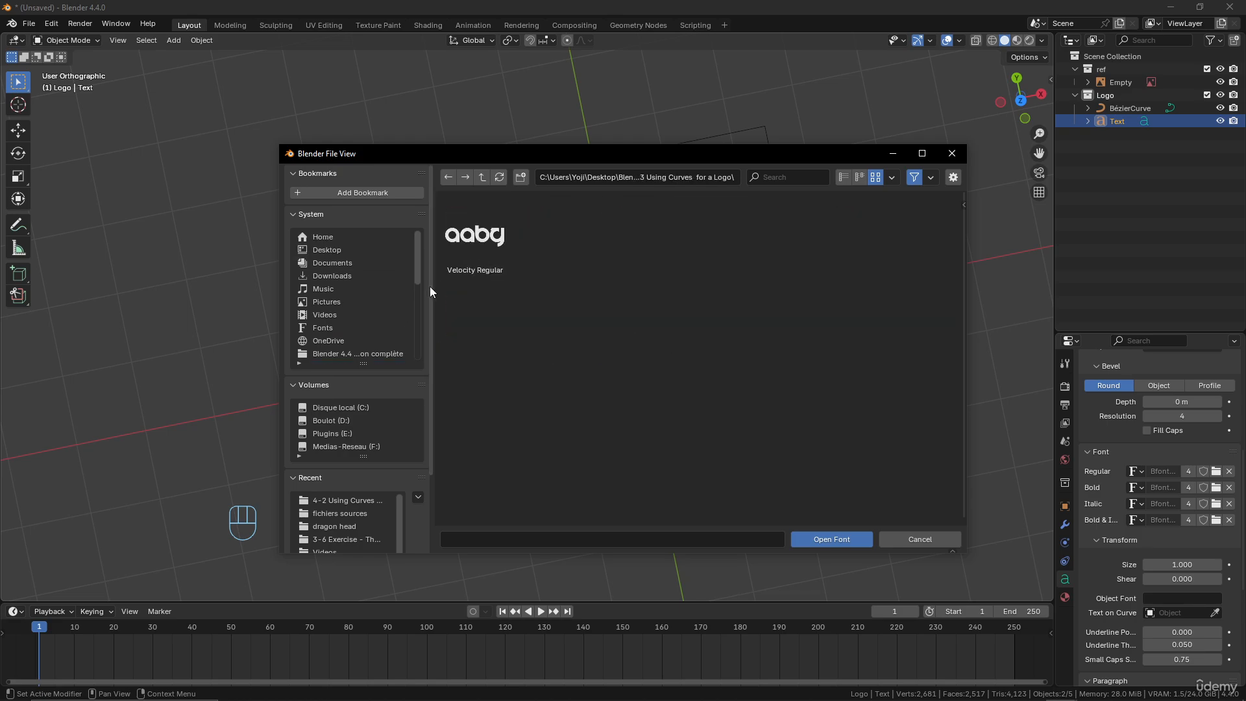
{"action": "left_click", "coordinate": [462, 244]}
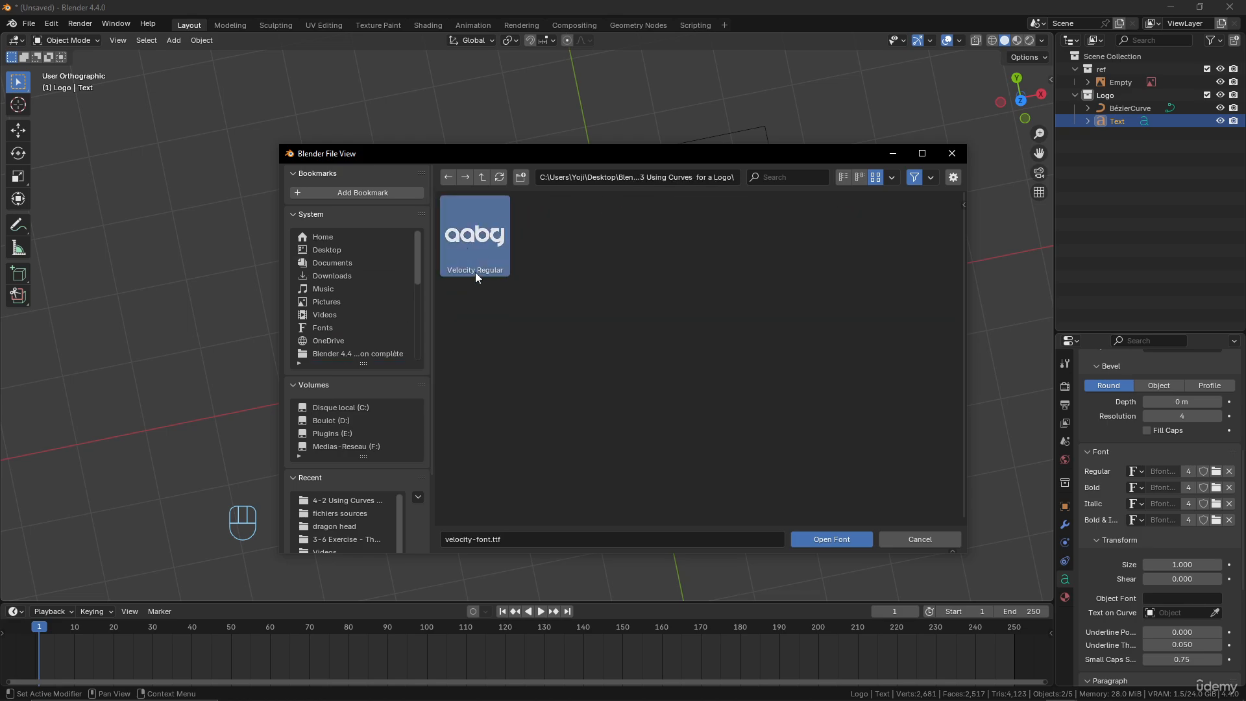
{"action": "left_click", "coordinate": [841, 538]}
{"action": "scroll", "coordinate": [841, 536], "scroll_direction": "down", "scroll_amount": 6}
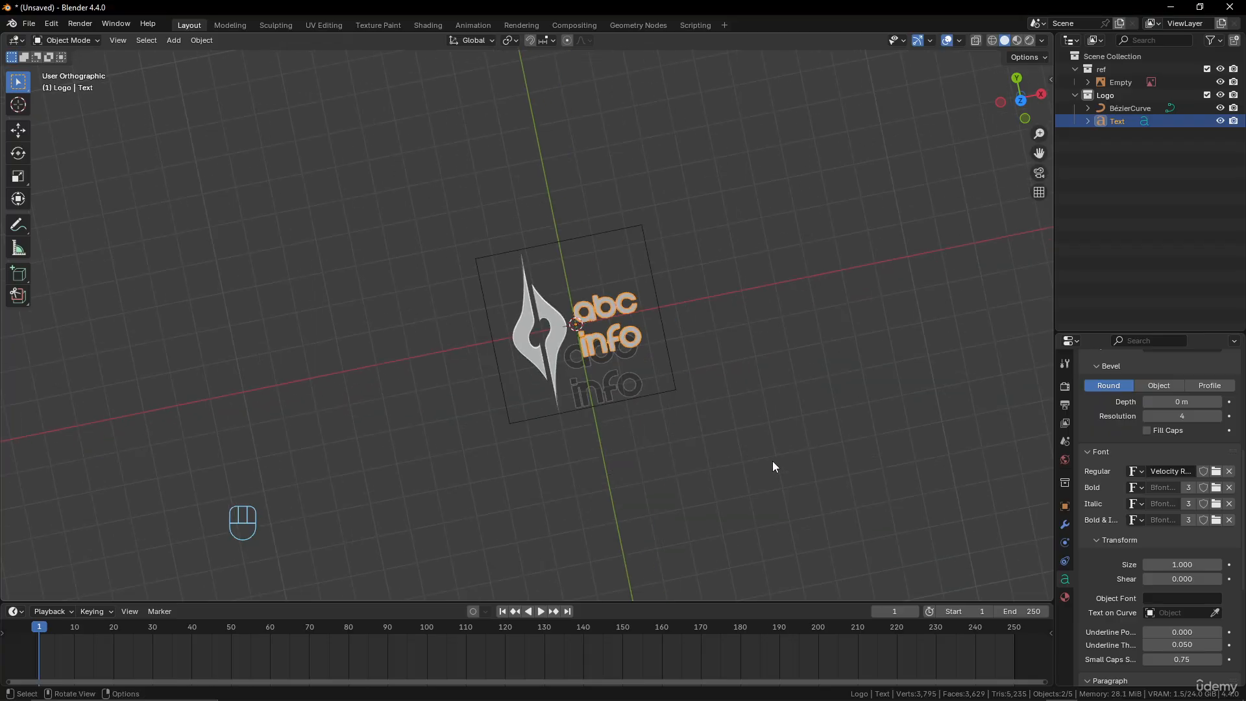
{"action": "scroll", "coordinate": [772, 462], "scroll_direction": "up", "scroll_amount": 7}
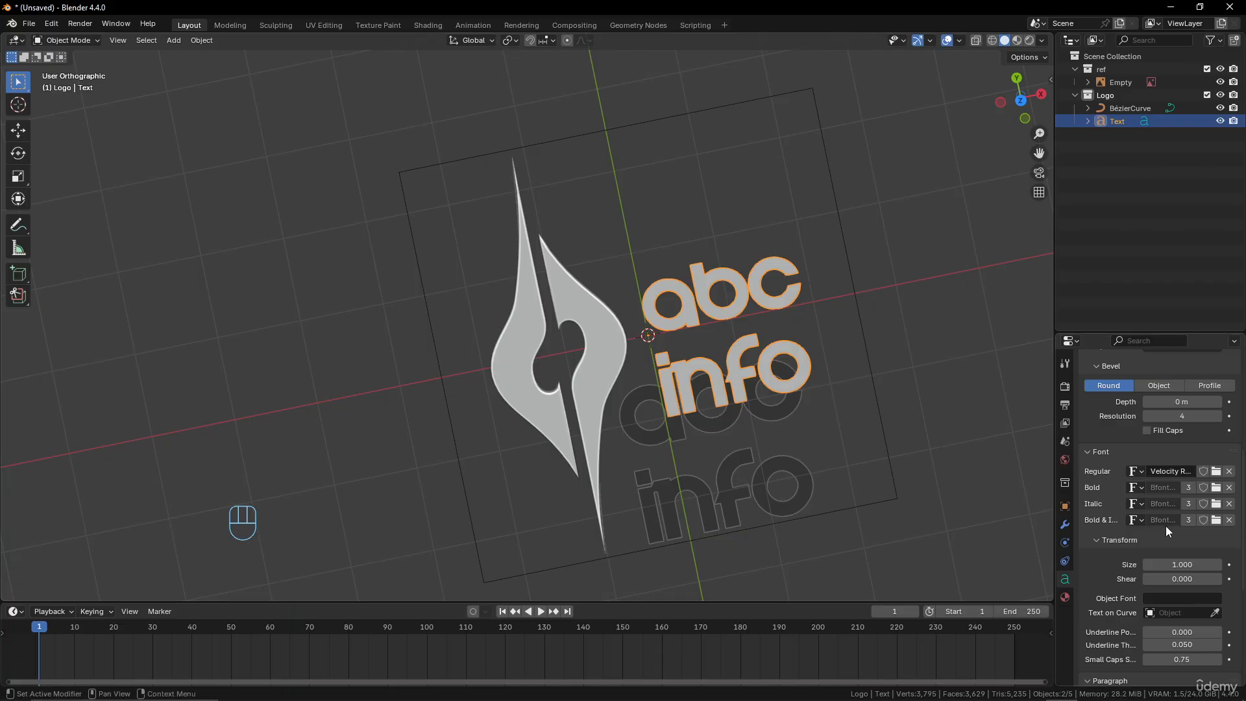
Enlarge the text to a size of about 1.197 and move it over the reference lettering in top view
{"action": "scroll", "coordinate": [1166, 526], "scroll_direction": "down", "scroll_amount": 3}
{"action": "scroll", "coordinate": [1166, 526], "scroll_direction": "down", "scroll_amount": 5}
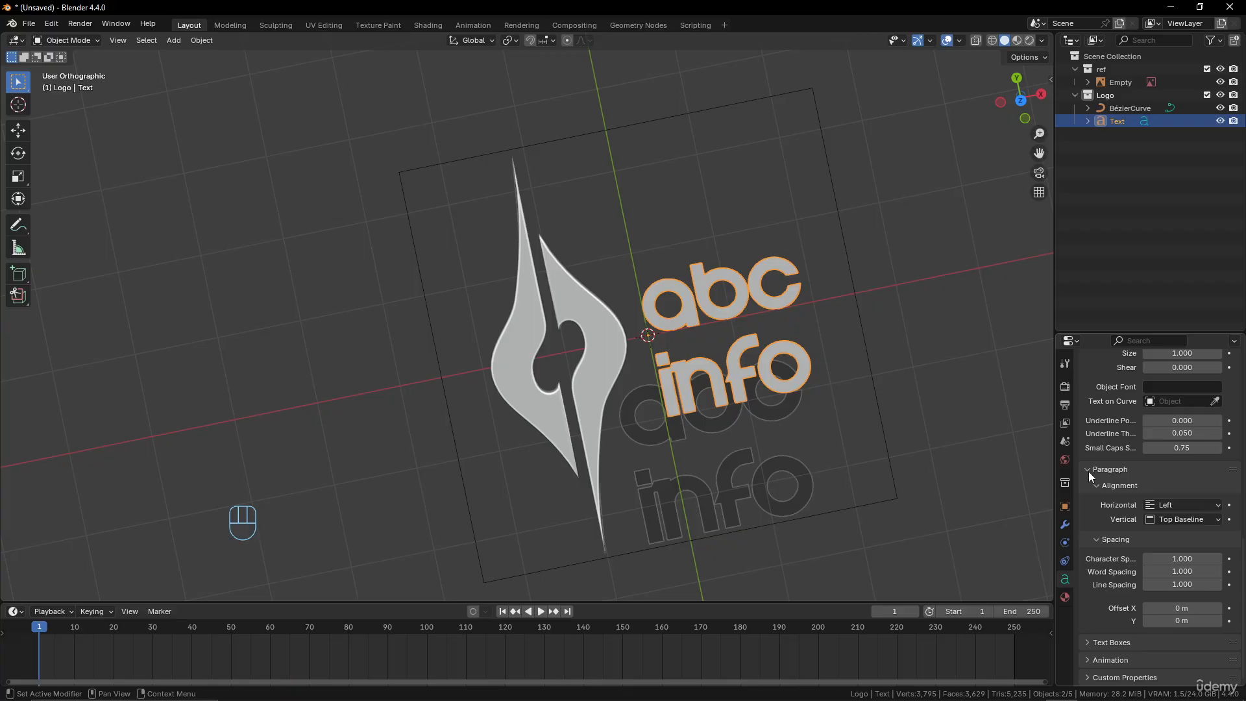
{"action": "scroll", "coordinate": [1154, 458], "scroll_direction": "up", "scroll_amount": 3}
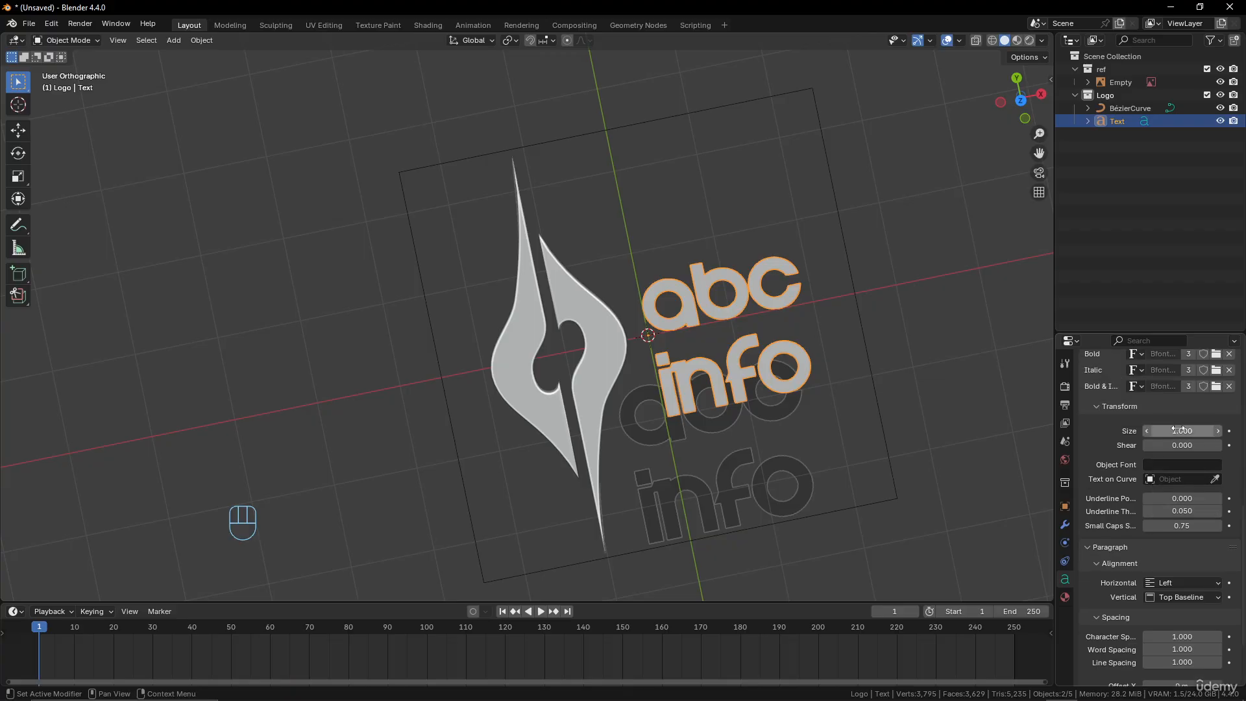
{"action": "left_click_drag", "start_coordinate": [1174, 431], "coordinate": [1200, 431], "text": "shift"}
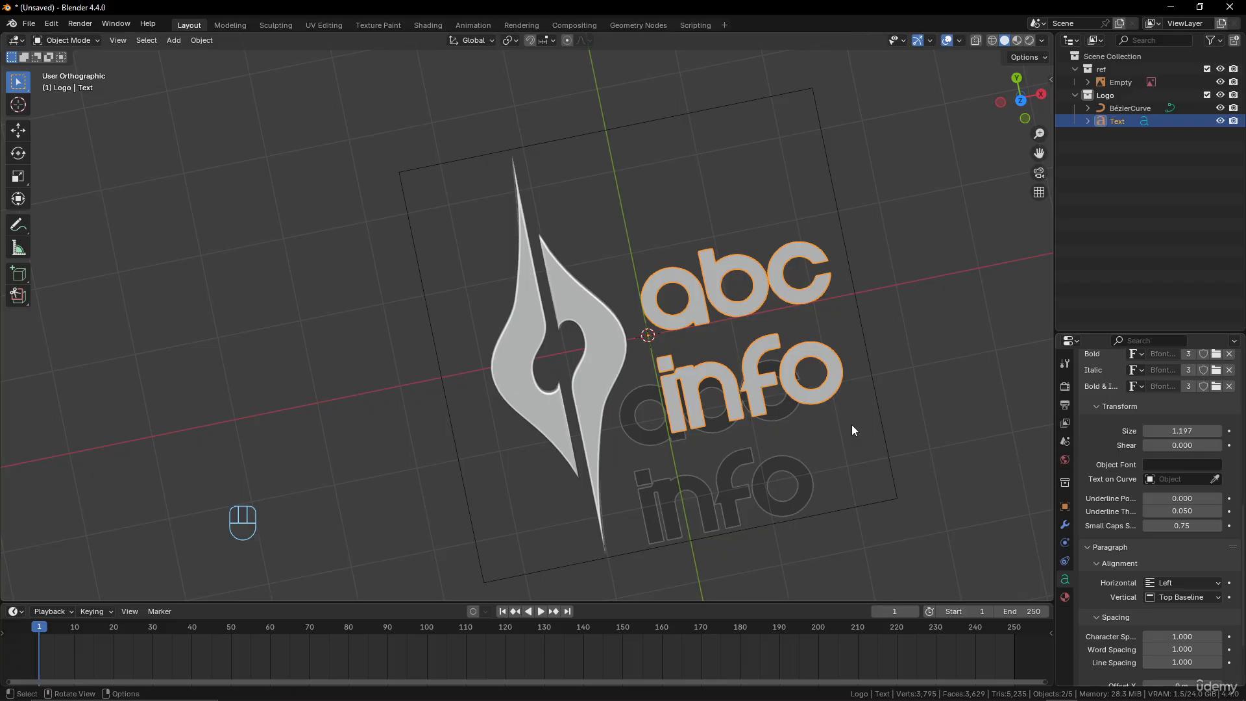
{"action": "key", "text": "KP_7"}
{"action": "key", "text": "g"}
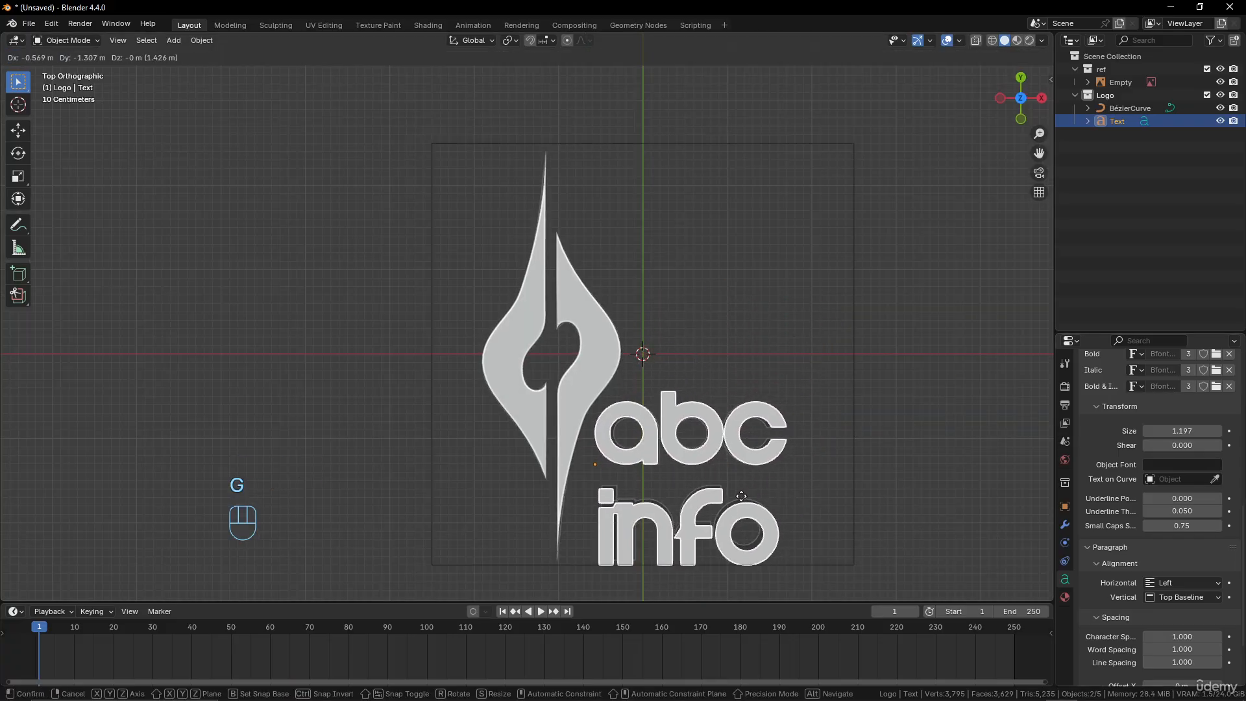
{"action": "left_click", "coordinate": [743, 496]}
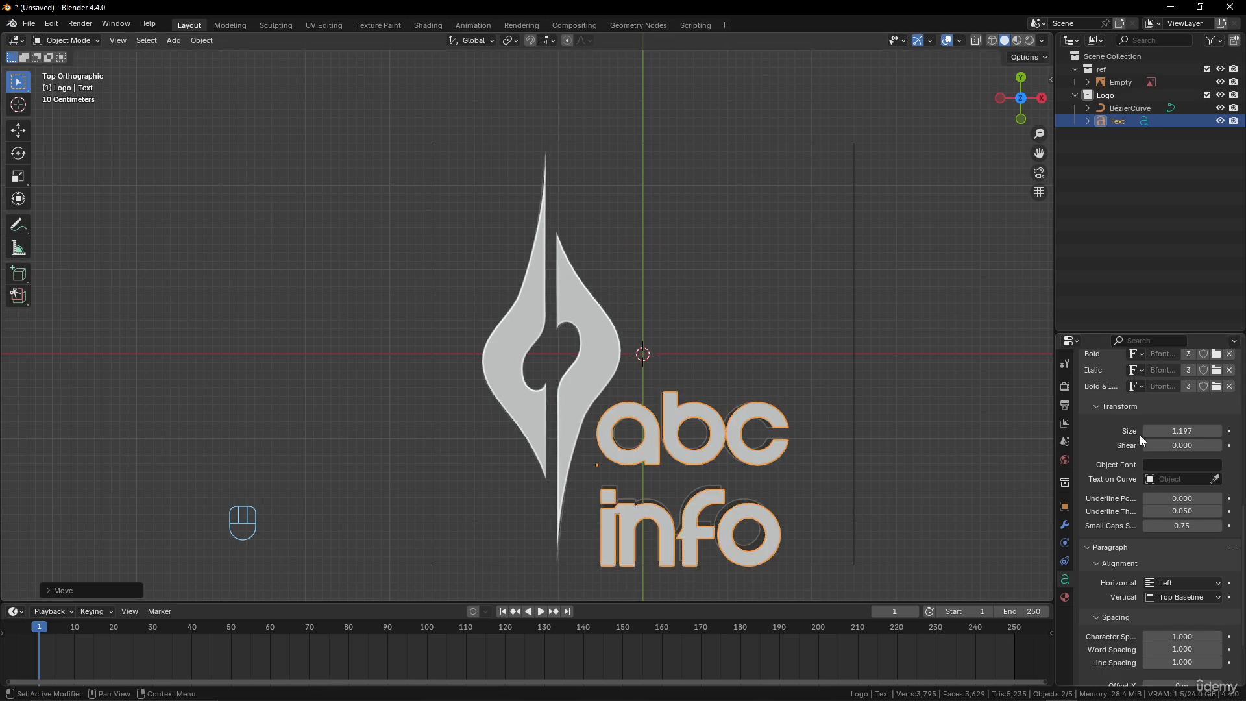
Reduce the text size to about 1.152 and nudge the text to line up with the reference lettering
{"action": "left_click_drag", "start_coordinate": [1182, 431], "coordinate": [1152, 431], "text": "shift"}
{"action": "key", "text": "g"}
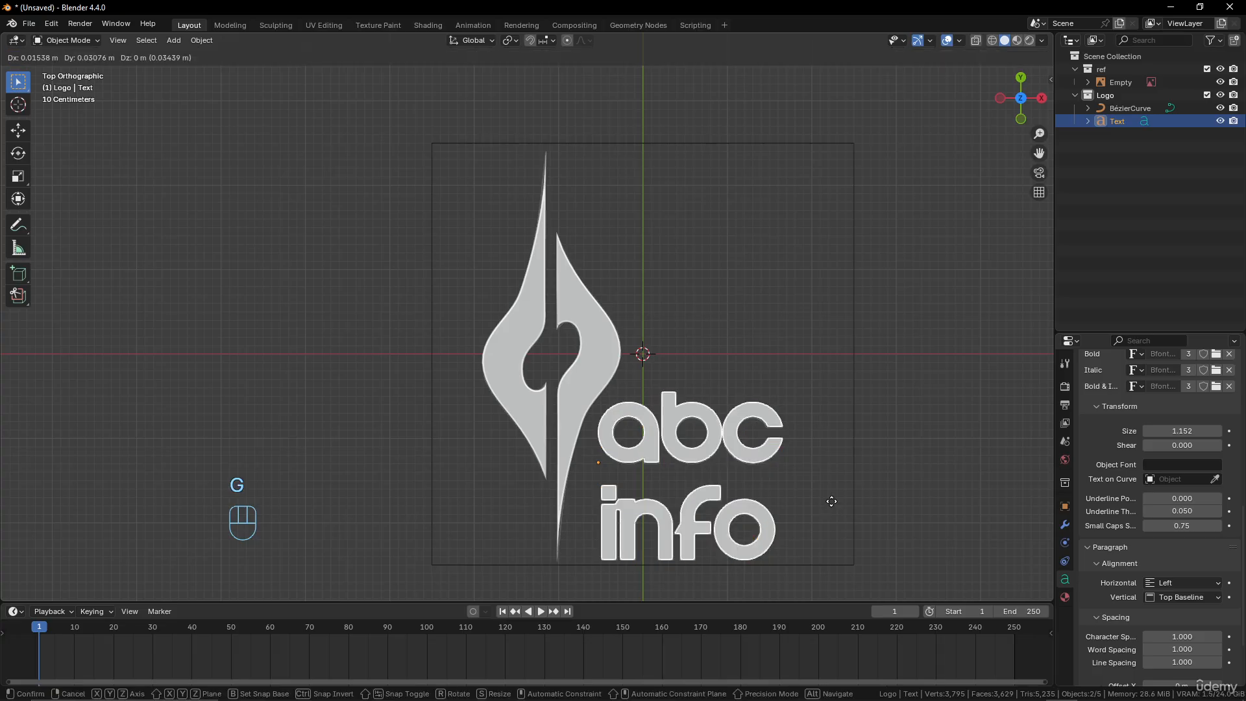
{"action": "left_click", "coordinate": [831, 502]}
Compare the emblem with the text in perspective and collapse the text's Font and Paragraph settings to expose its Geometry settings
{"action": "middle_click_drag", "start_coordinate": [640, 549], "coordinate": [692, 388]}
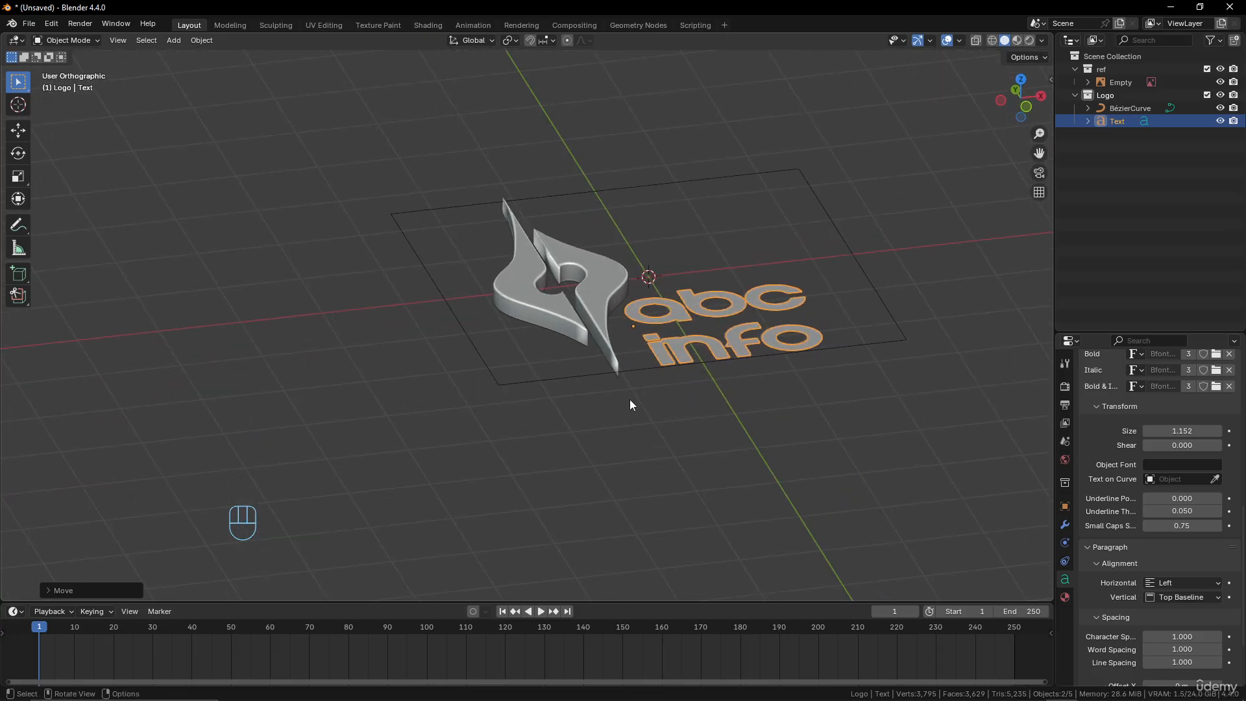
{"action": "left_click", "coordinate": [594, 289]}
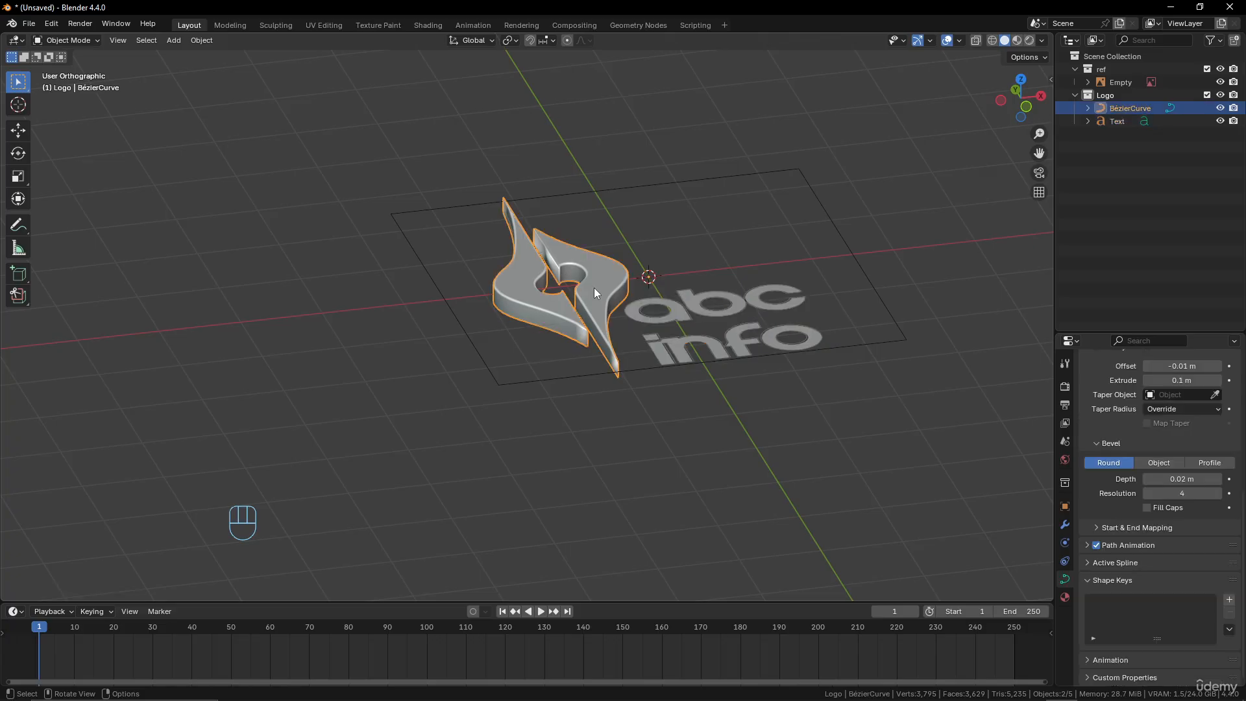
{"action": "left_click", "coordinate": [754, 359]}
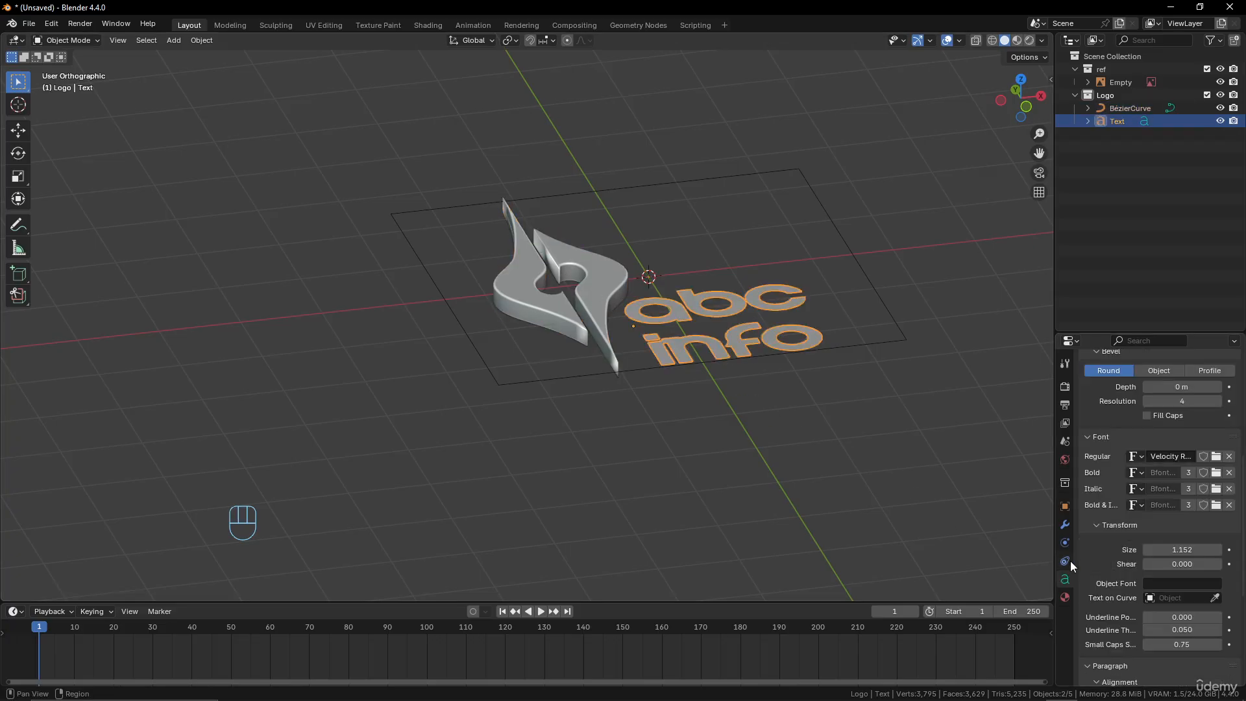
{"action": "left_click", "coordinate": [1091, 442]}
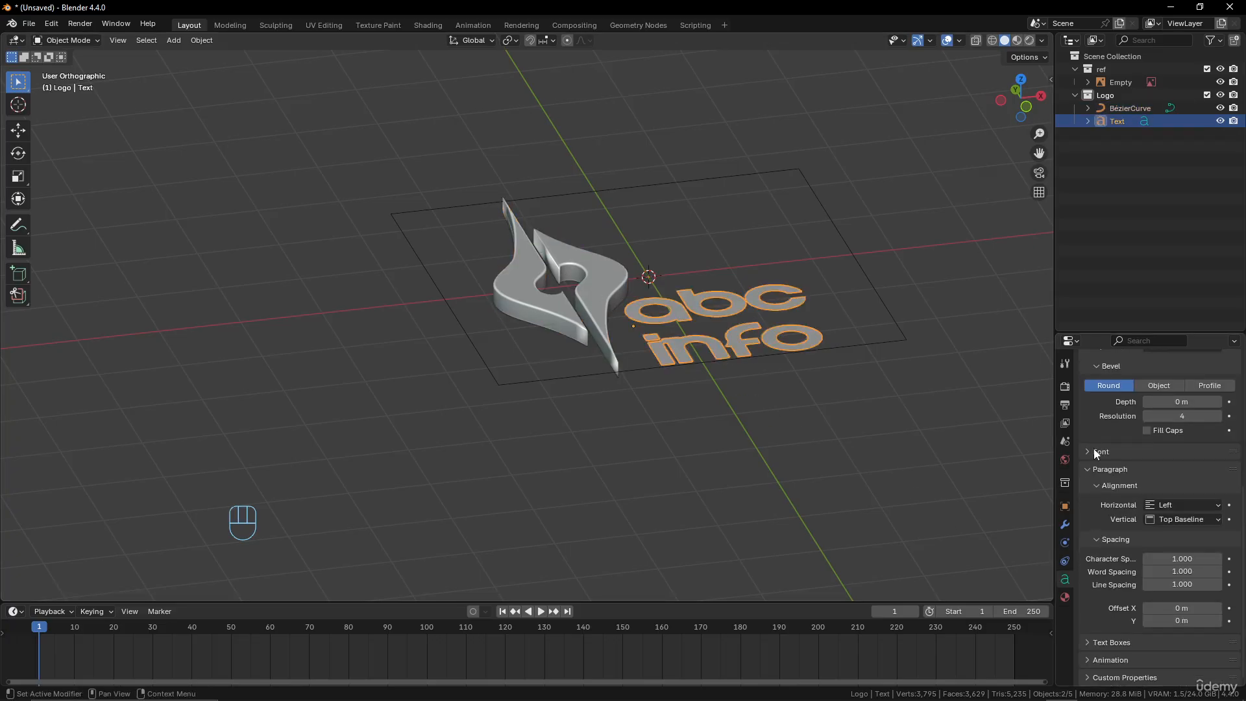
{"action": "left_click", "coordinate": [1092, 470]}
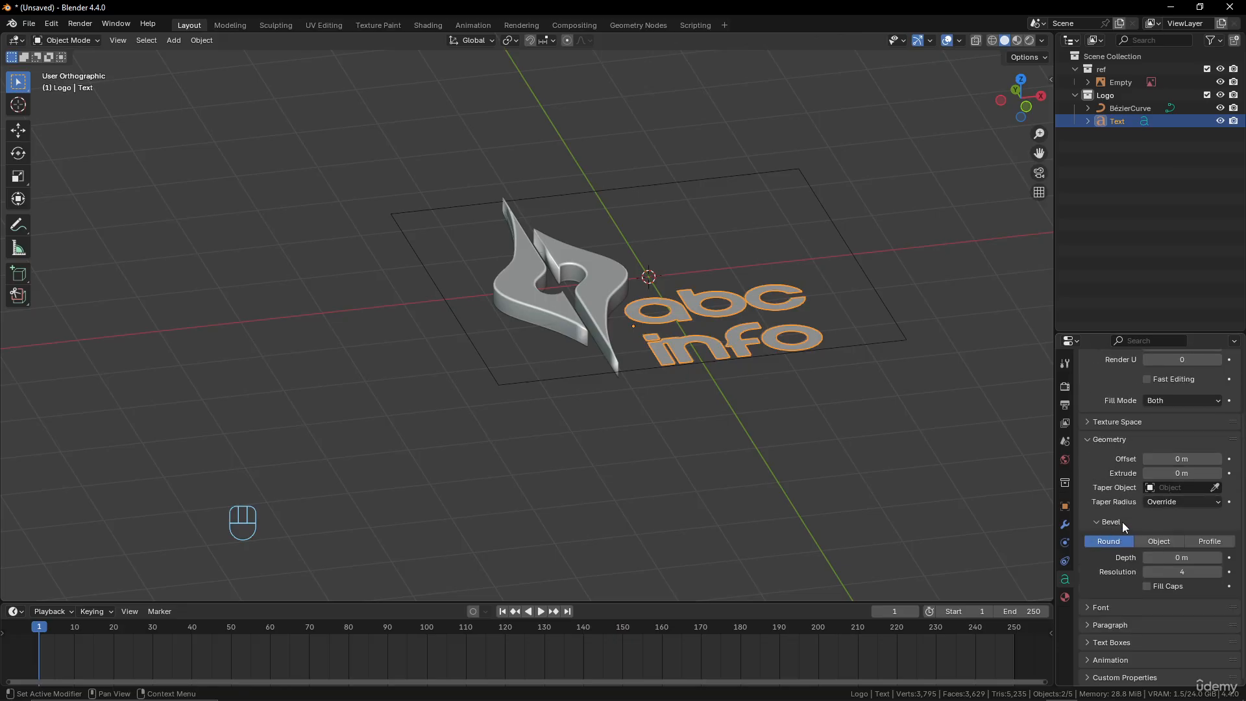
{"action": "scroll", "coordinate": [740, 397], "scroll_direction": "up", "scroll_amount": 3}
{"action": "scroll", "coordinate": [703, 387], "scroll_direction": "down", "scroll_amount": 2}
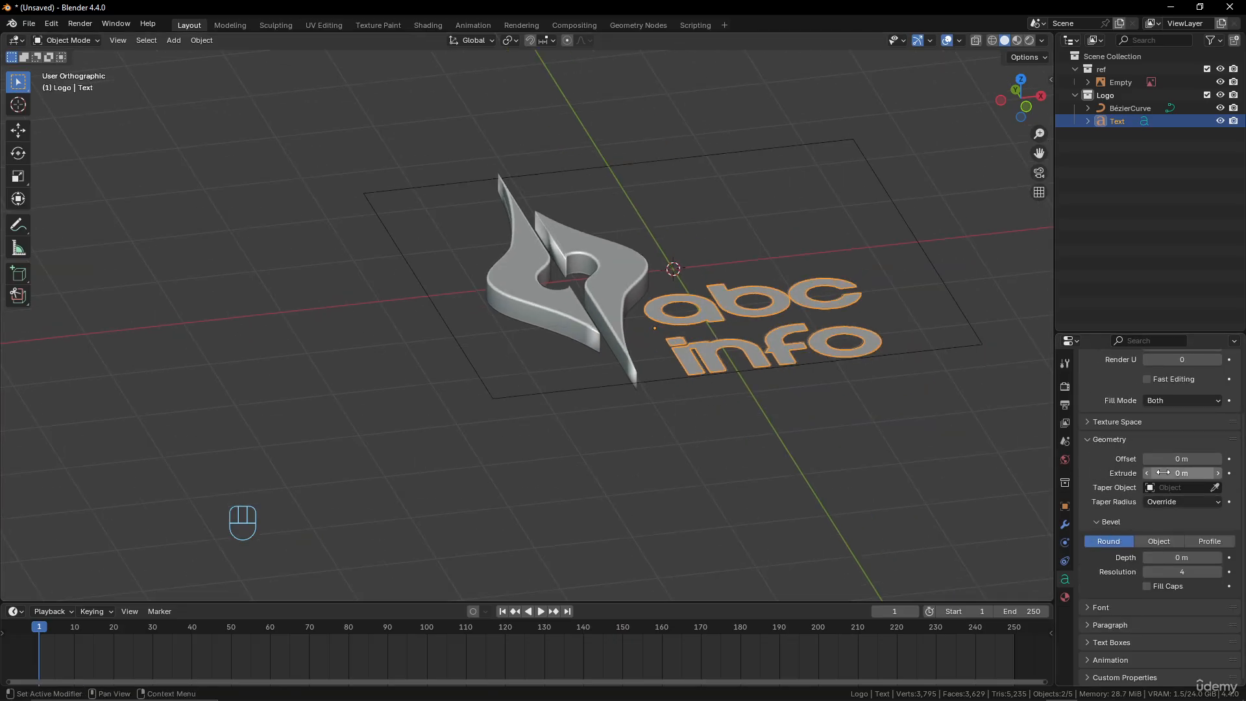
Check the emblem's extrusion setting and set the text's Extrude to 0.1 m
{"action": "left_click", "coordinate": [626, 279]}
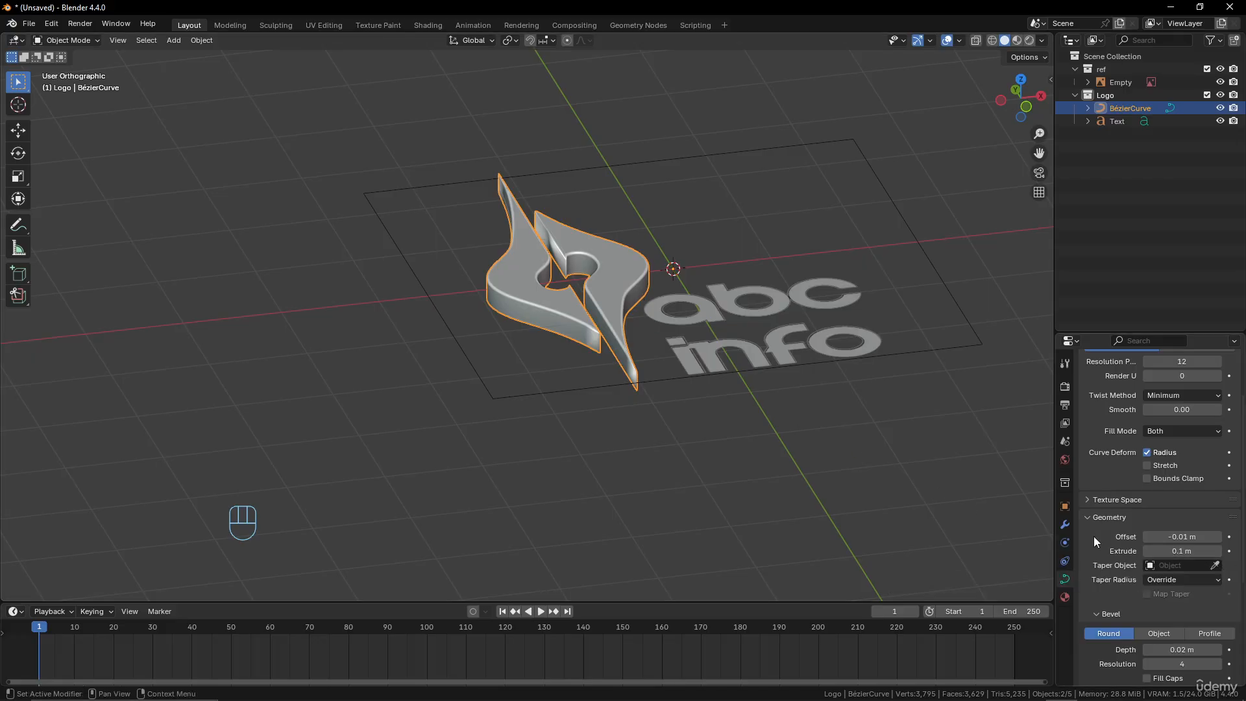
{"action": "left_click", "coordinate": [790, 352]}
{"action": "left_click", "coordinate": [1180, 473]}
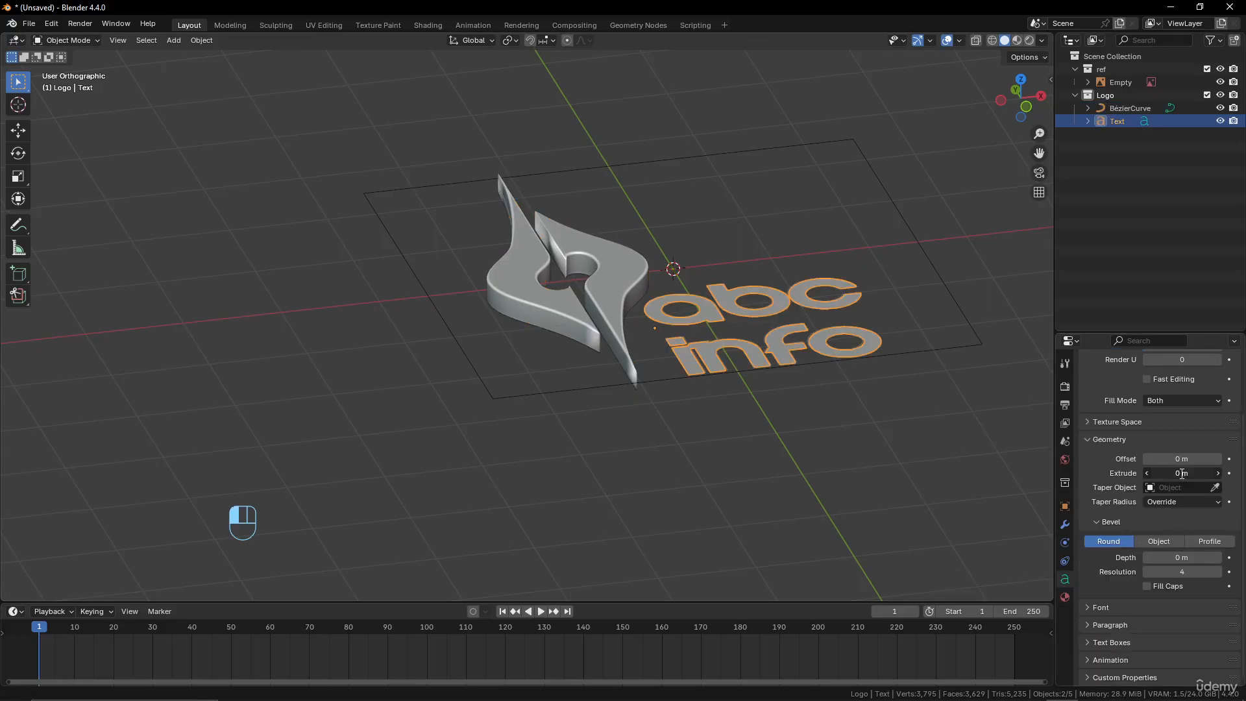
{"action": "type", "text": "0.1"}
{"action": "key", "text": "Return"}
{"action": "middle_click_drag", "start_coordinate": [845, 459], "coordinate": [781, 389]}
{"action": "middle_click_drag", "start_coordinate": [681, 325], "coordinate": [684, 357]}
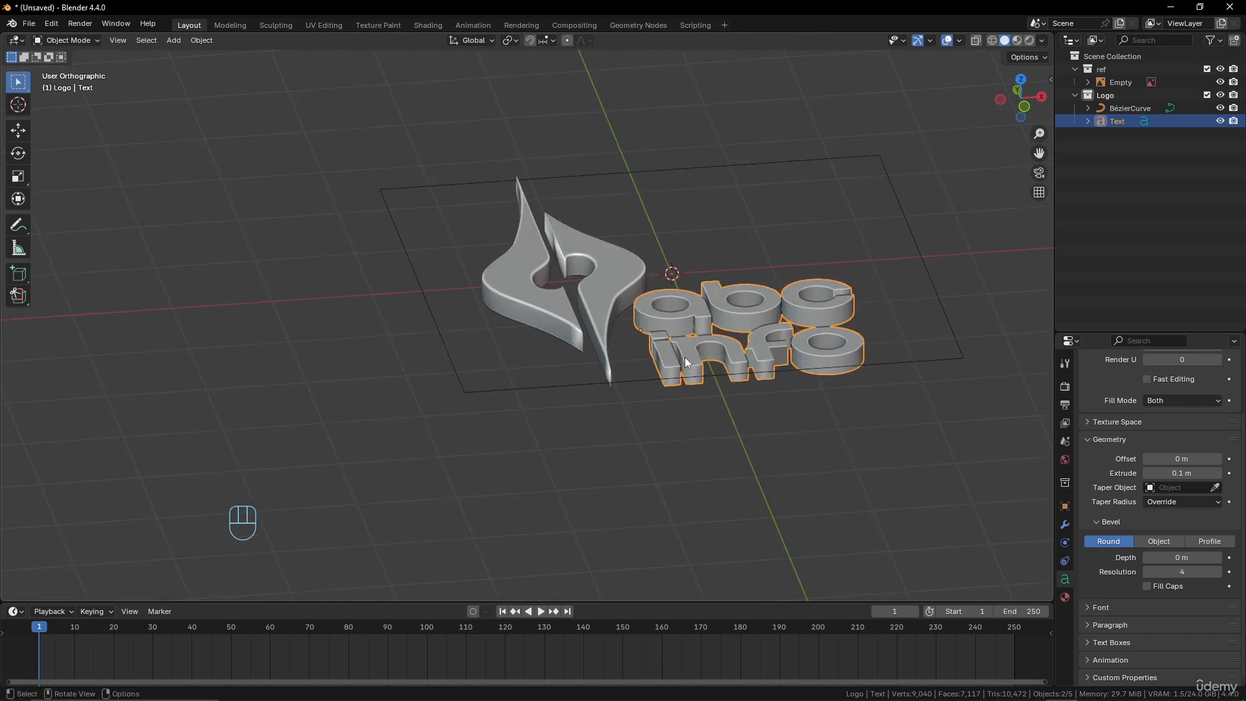
Copy the emblem's bevel depth of 0.02 m to the text object's bevel depth
{"action": "left_click", "coordinate": [606, 290]}
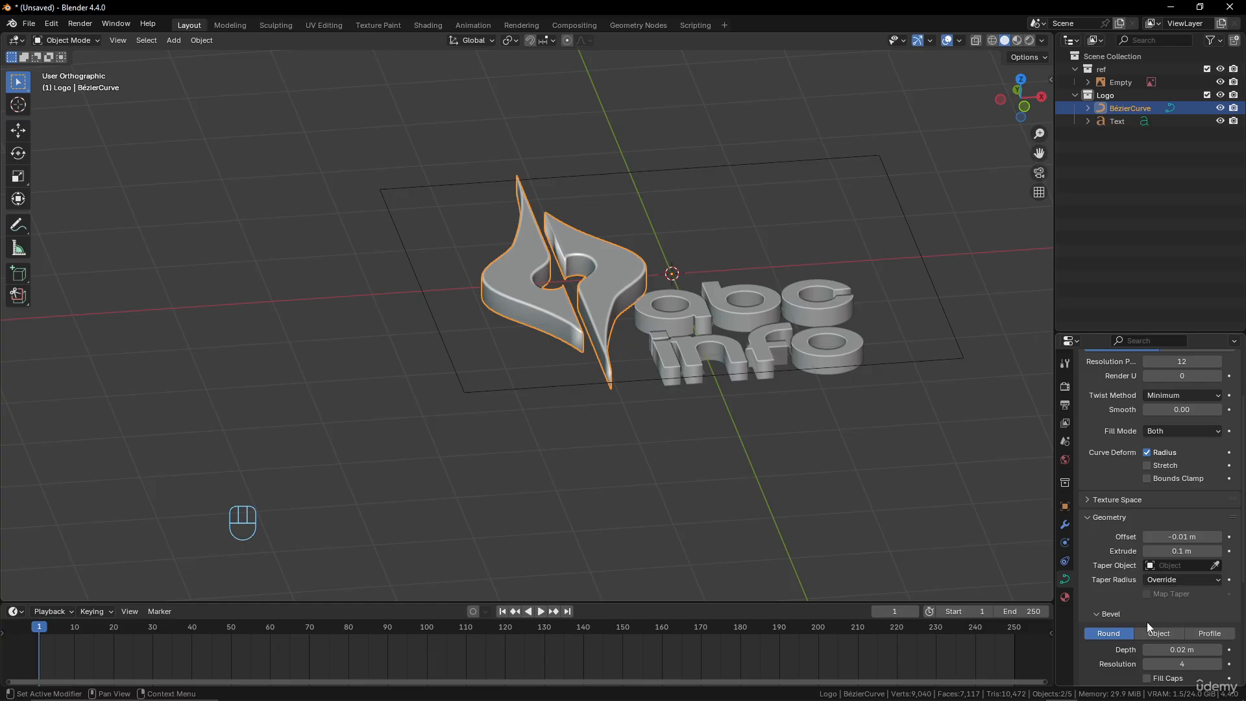
{"action": "scroll", "coordinate": [1135, 607], "scroll_direction": "down", "scroll_amount": 2}
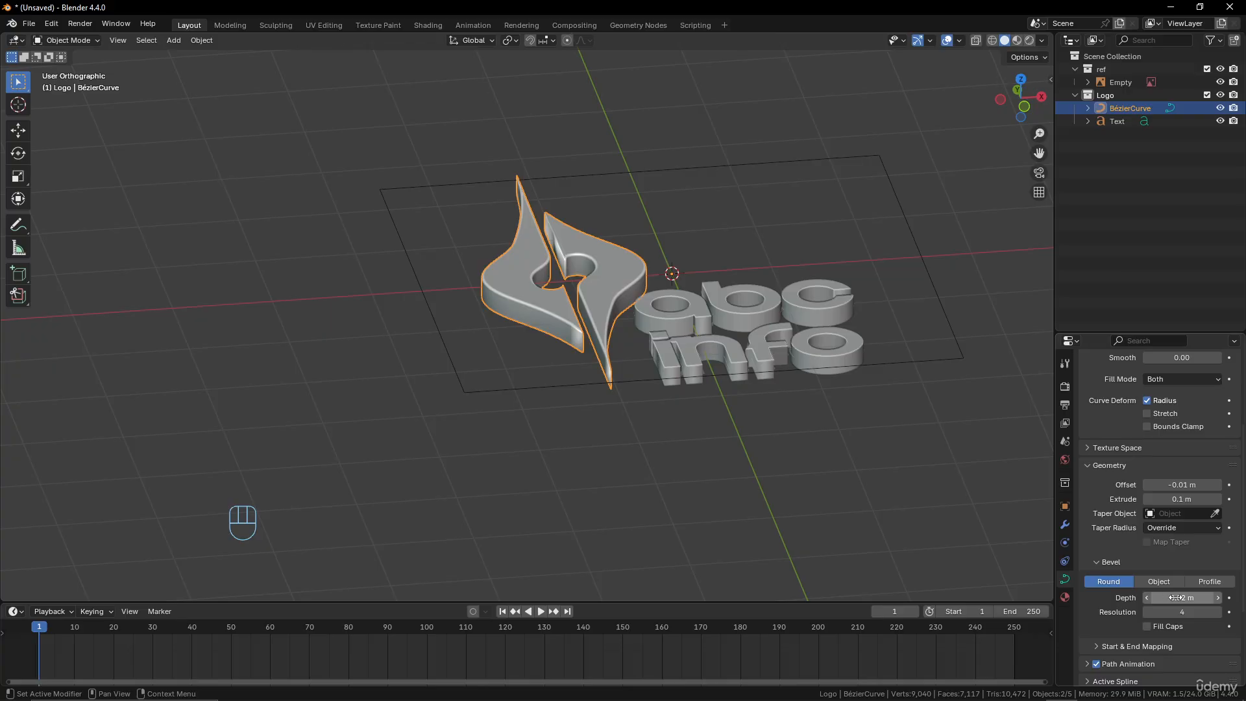
{"action": "key", "text": "ctrl+c"}
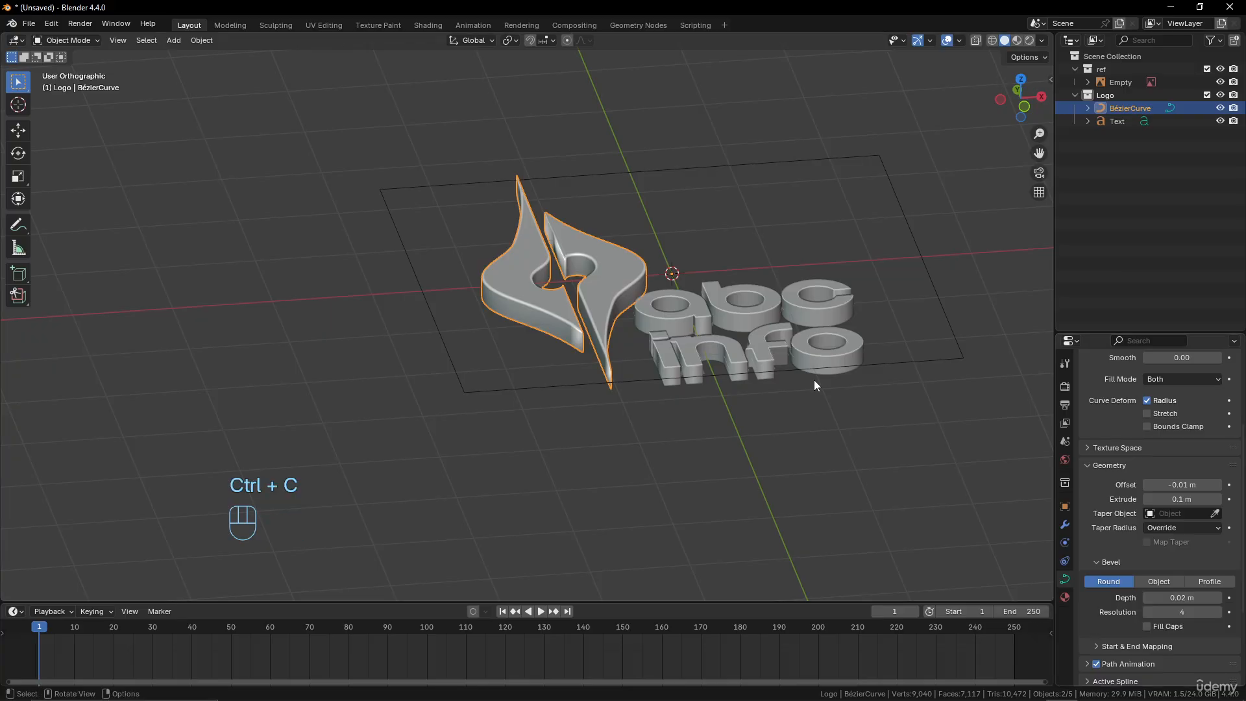
{"action": "left_click", "coordinate": [776, 340]}
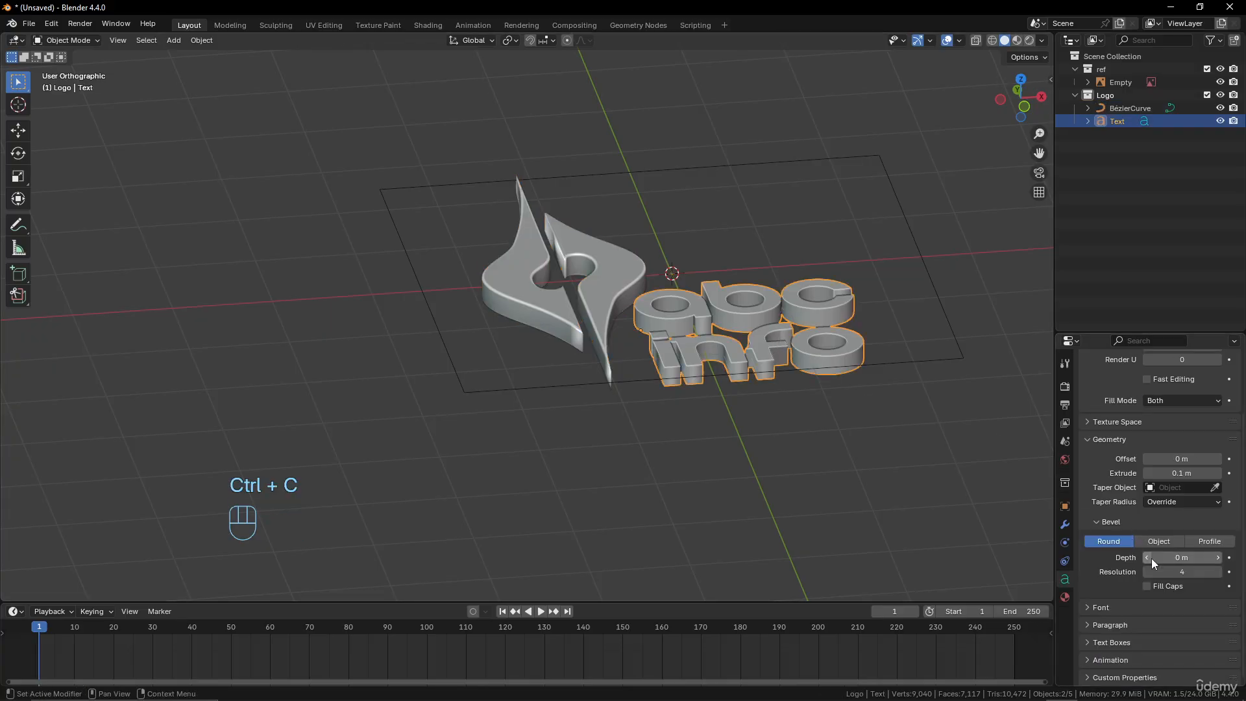
{"action": "key", "text": "ctrl+v"}
{"action": "middle_click_drag", "start_coordinate": [808, 370], "coordinate": [723, 407]}
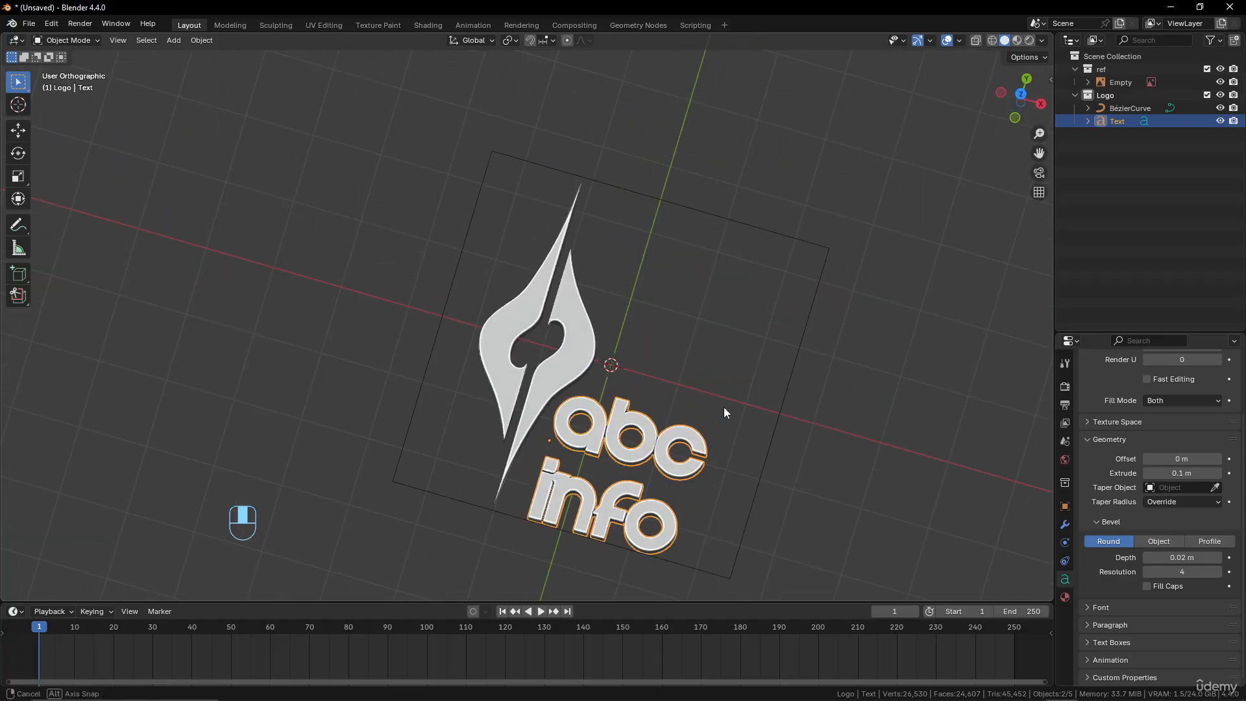
Select the text and the emblem together, with the emblem as the active object
{"action": "left_click", "coordinate": [563, 368]}
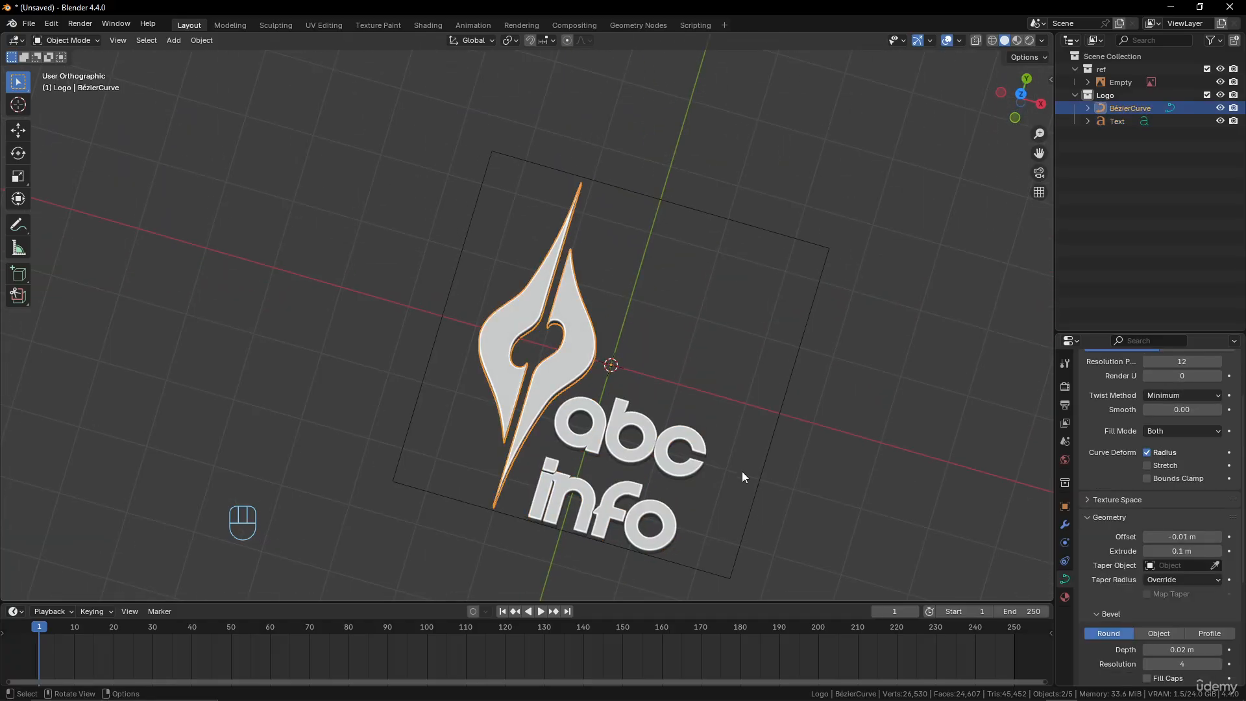
{"action": "left_click", "coordinate": [652, 428]}
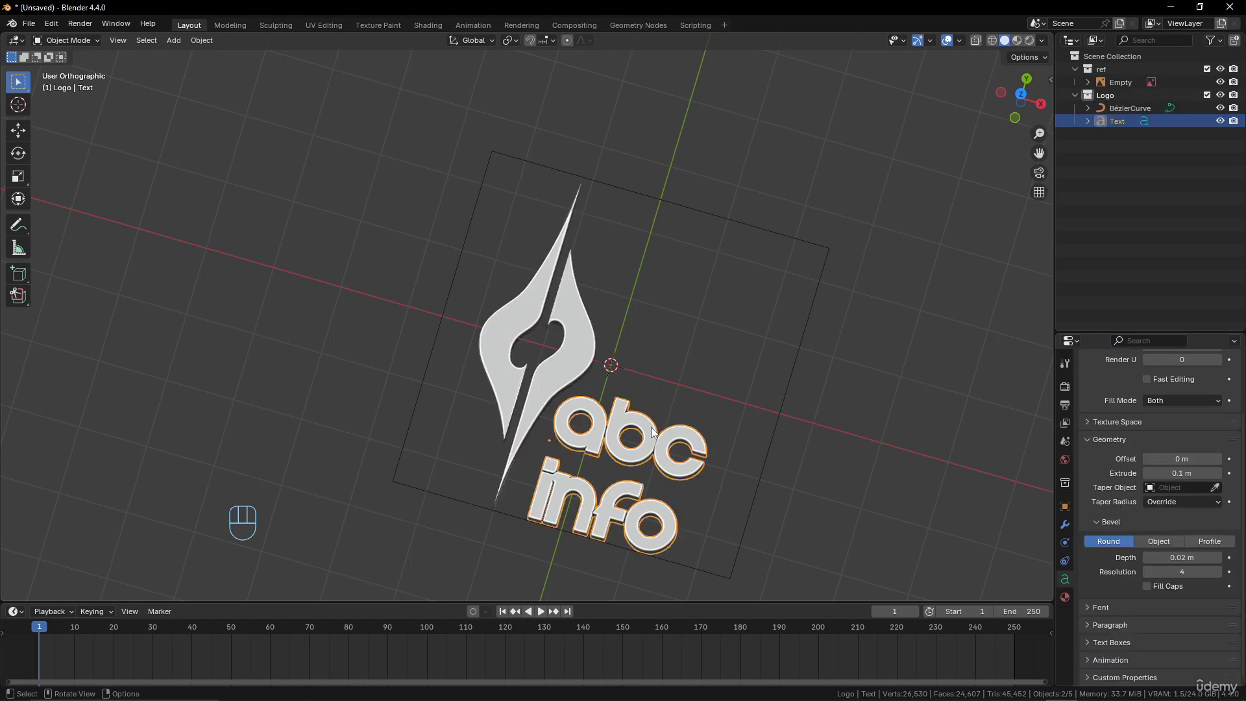
{"action": "left_click", "coordinate": [569, 349], "text": "shift"}
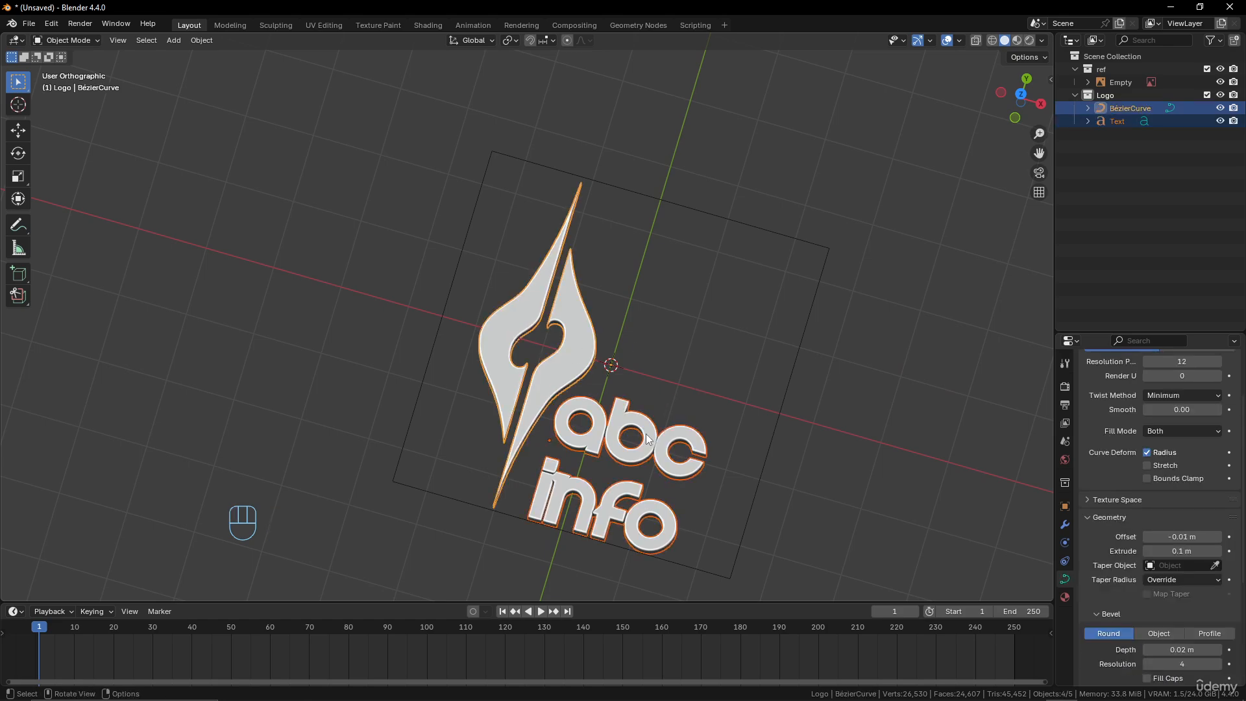
Parent the text to the emblem with the Object option, leaving only the emblem selected
{"action": "key", "text": "ctrl+p"}
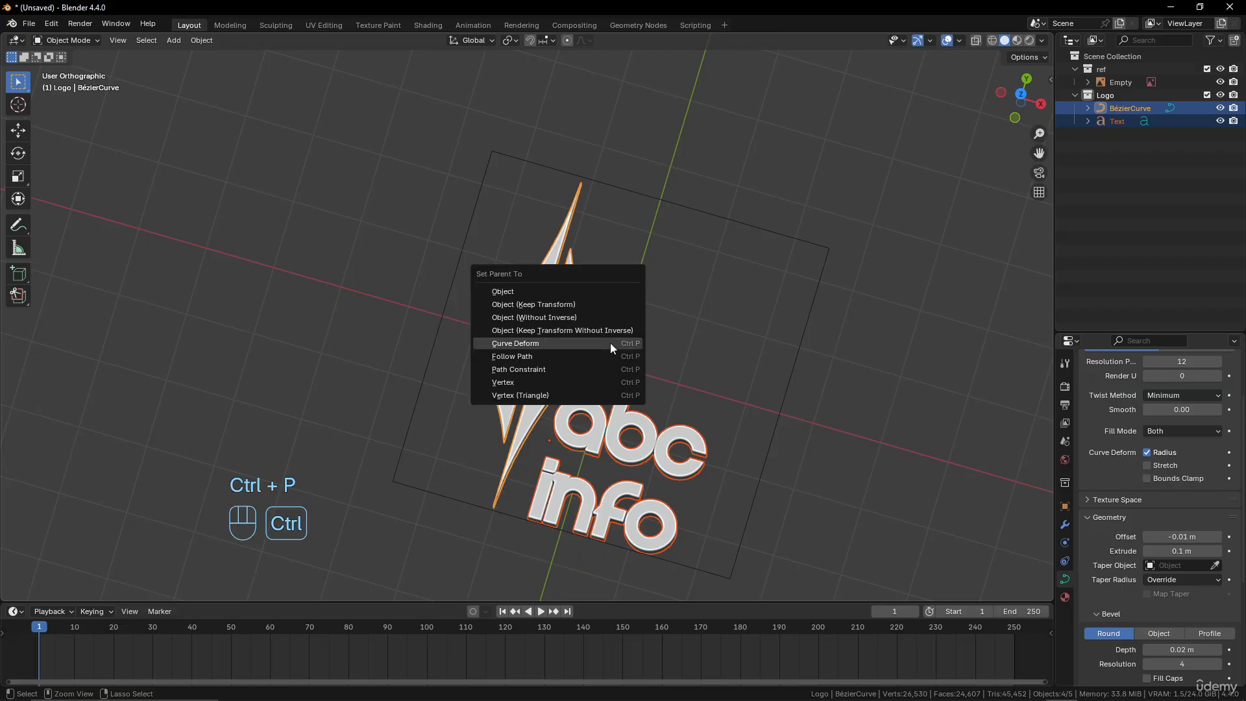
{"action": "left_click", "coordinate": [574, 293]}
{"action": "left_click", "coordinate": [633, 422]}
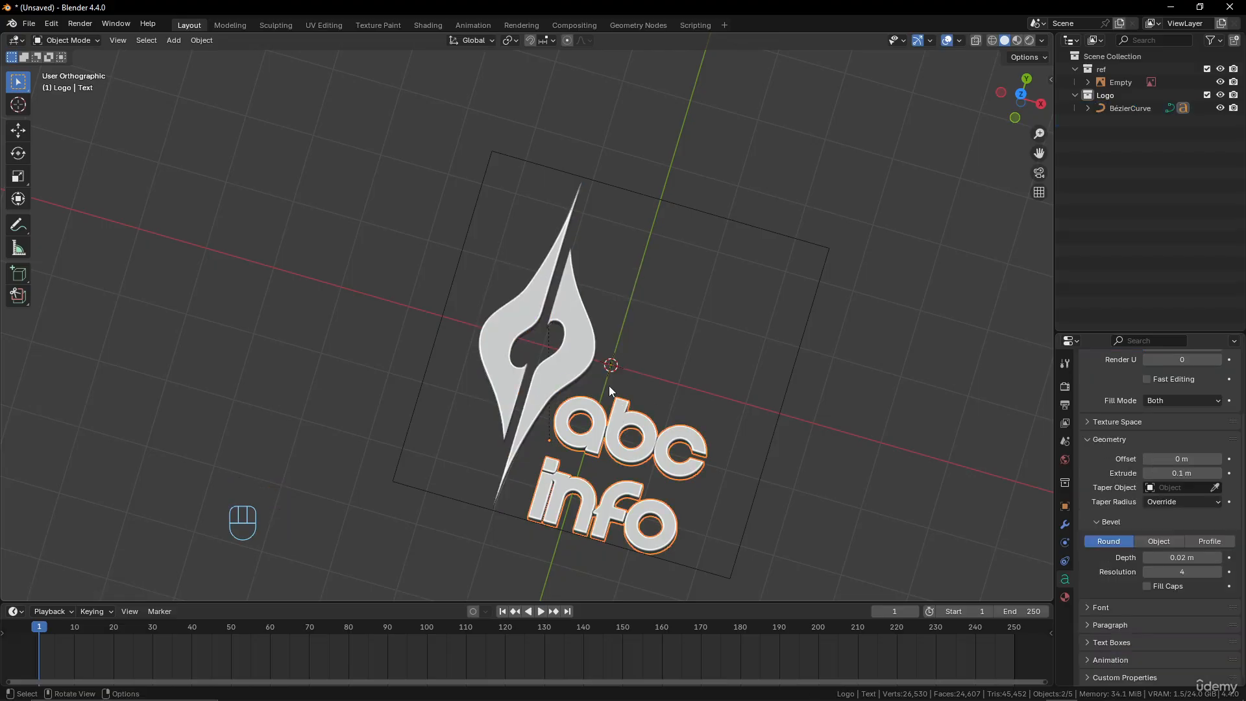
{"action": "left_click", "coordinate": [610, 366]}
Try moving and scaling the emblem to test that the parented text follows, cancelling both transforms
{"action": "key", "text": "g"}
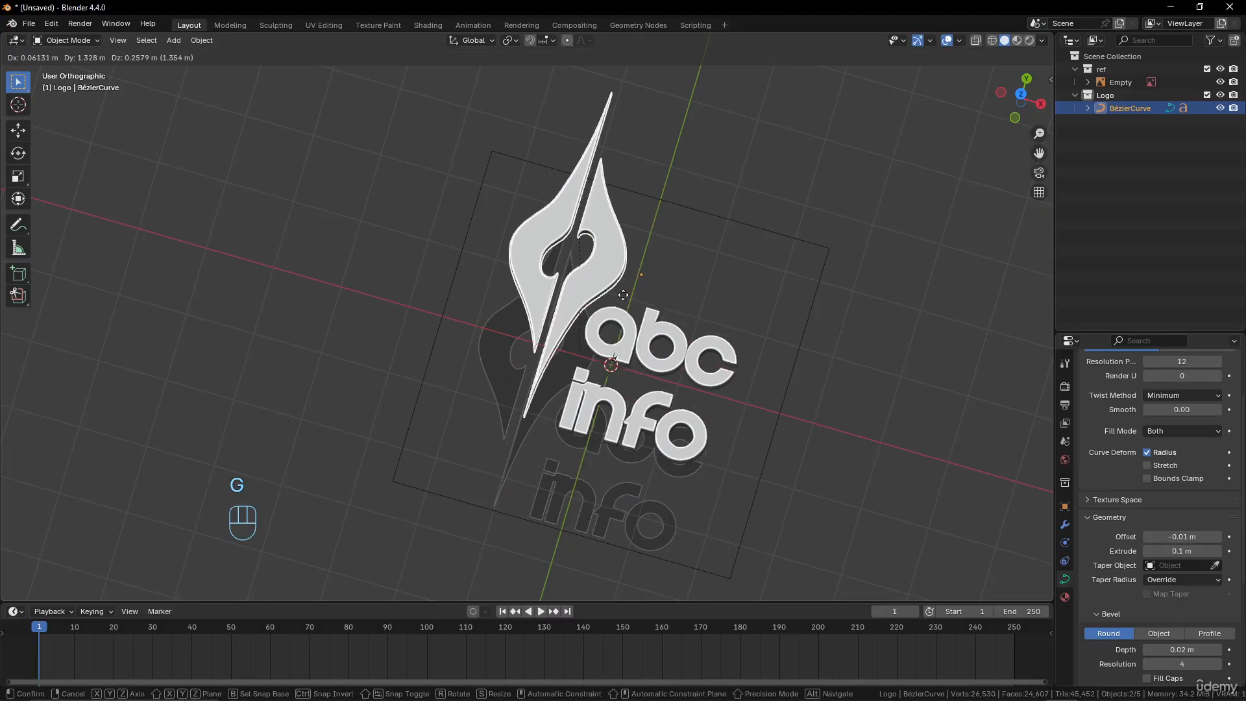
{"action": "right_click", "coordinate": [724, 362]}
{"action": "key", "text": "s"}
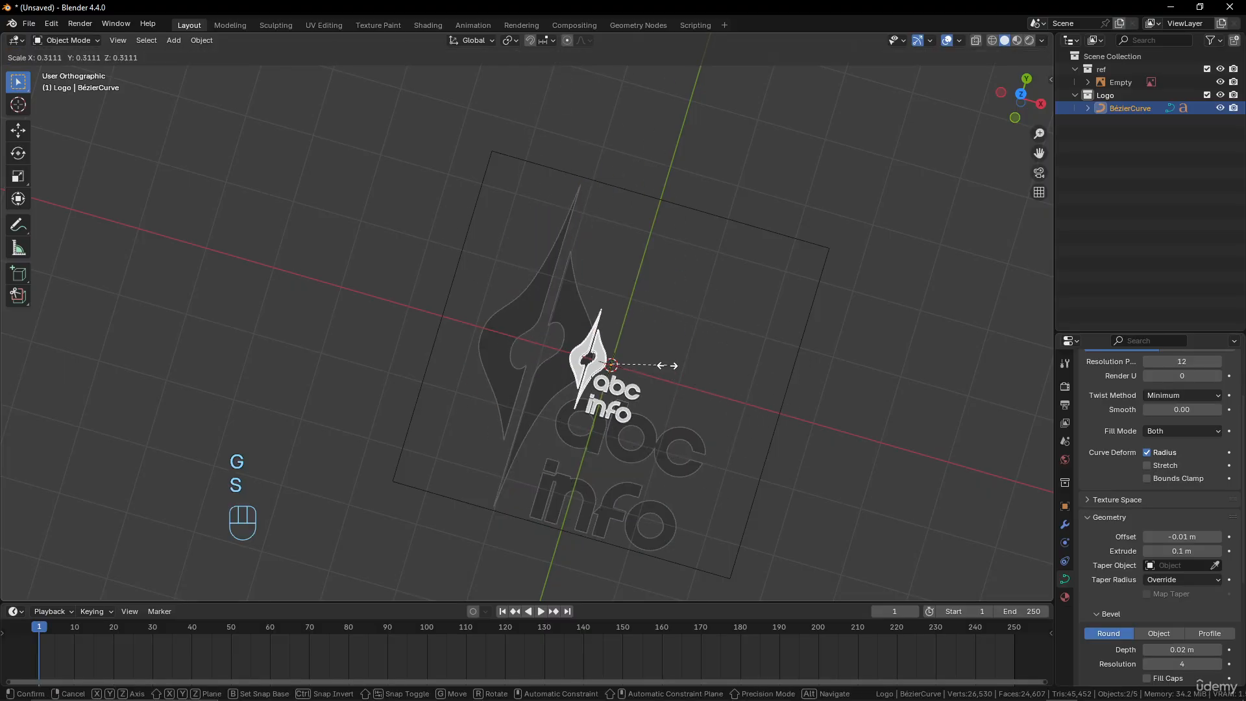
{"action": "right_click", "coordinate": [819, 438]}
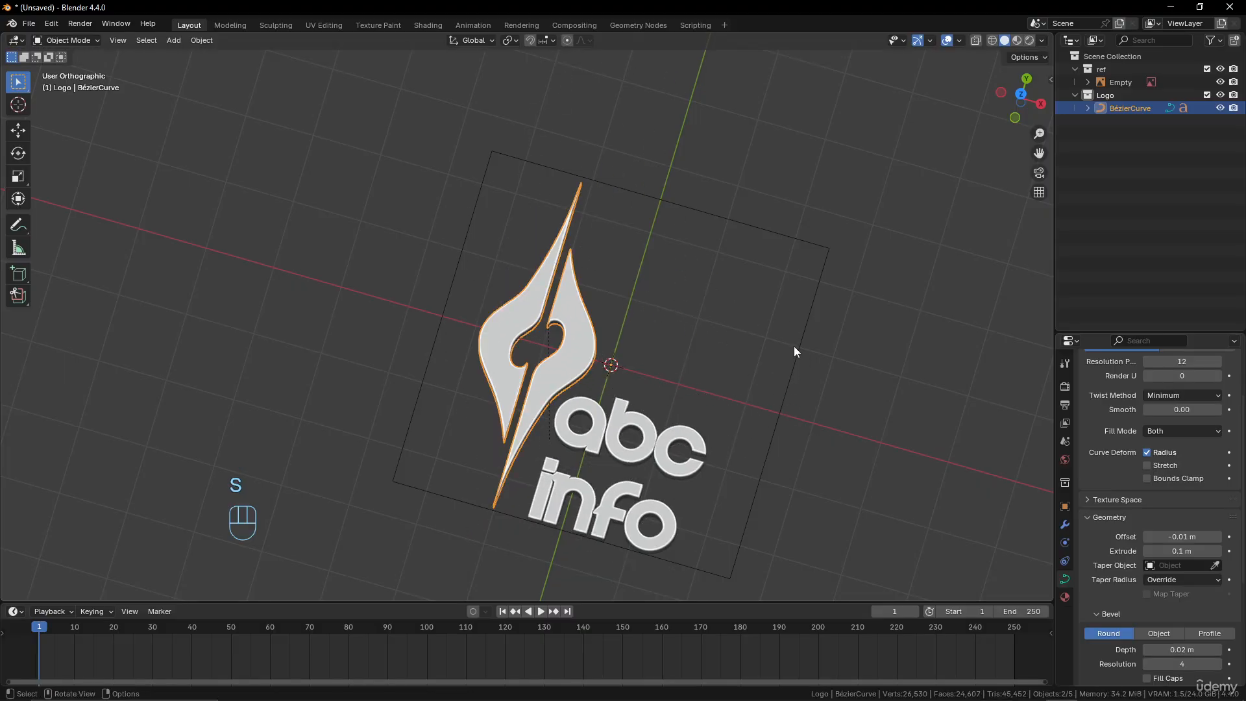
Rotate the emblem and its parented text 90 degrees about the global X axis
{"action": "key", "text": "r"}
{"action": "key", "text": "x"}
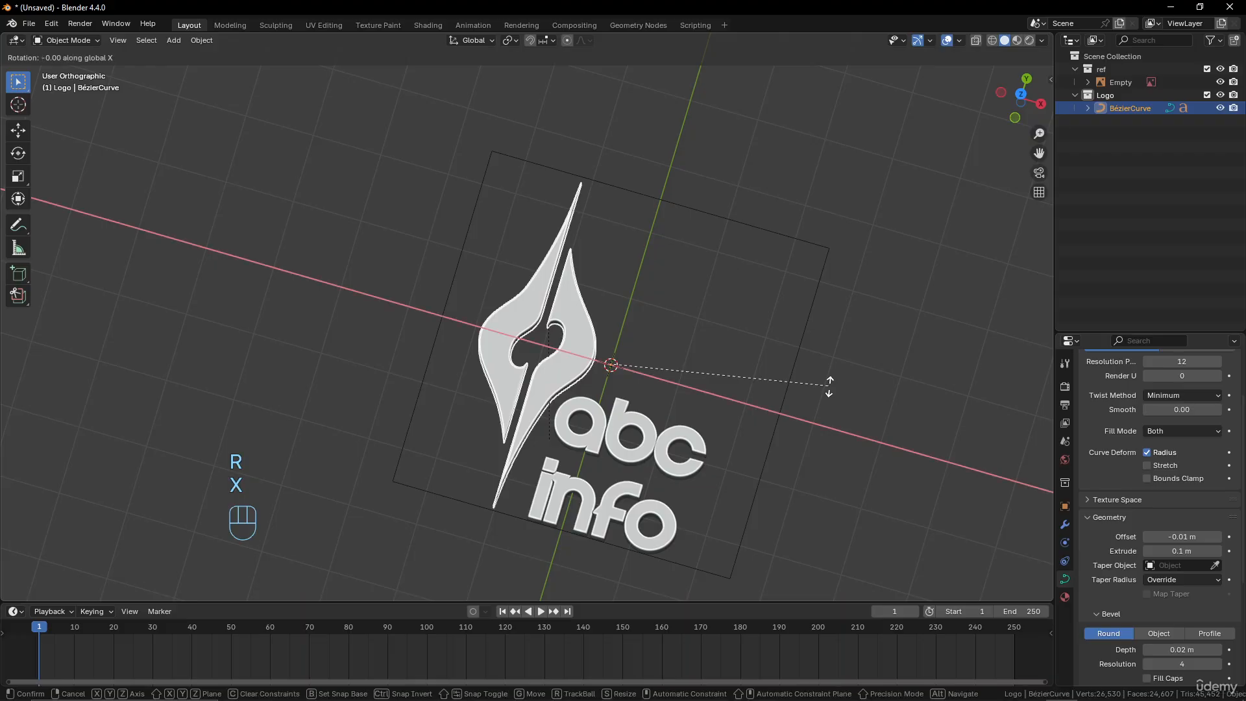
{"action": "key", "text": "KP_9"}
{"action": "key", "text": "KP_0"}
{"action": "left_click", "coordinate": [825, 388]}
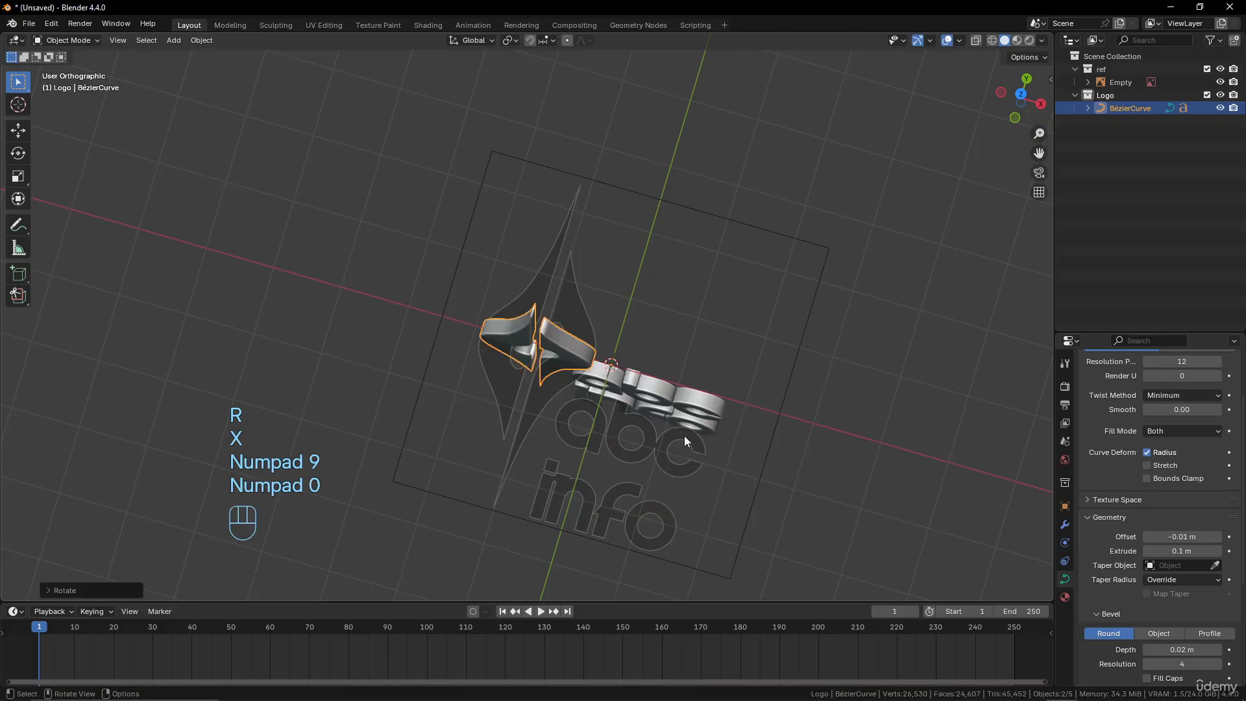
Hide the ref collection in the viewport and keep the emblem selected
{"action": "middle_click_drag", "start_coordinate": [823, 387], "coordinate": [706, 306]}
{"action": "left_click", "coordinate": [1219, 69]}
{"action": "left_click", "coordinate": [601, 261]}
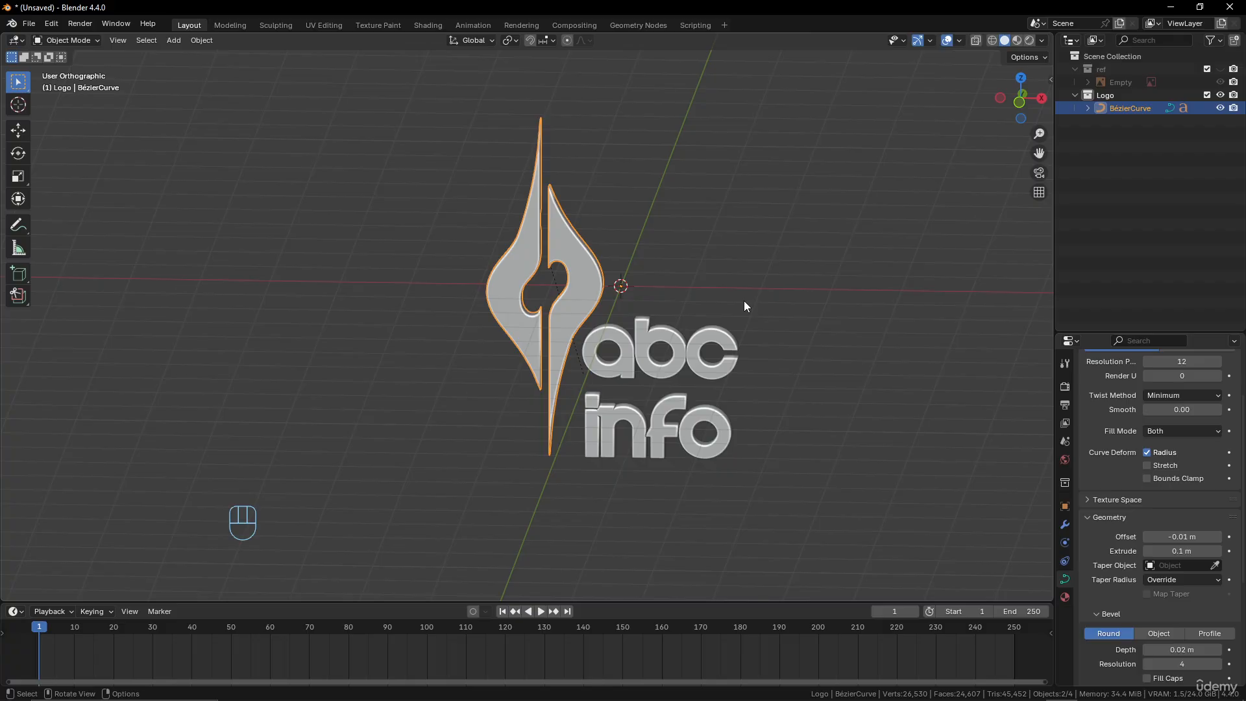
Try rotating the emblem with its parented text about the global Z axis
{"action": "left_click", "coordinate": [584, 286]}
{"action": "key", "text": "r"}
{"action": "key", "text": "z"}
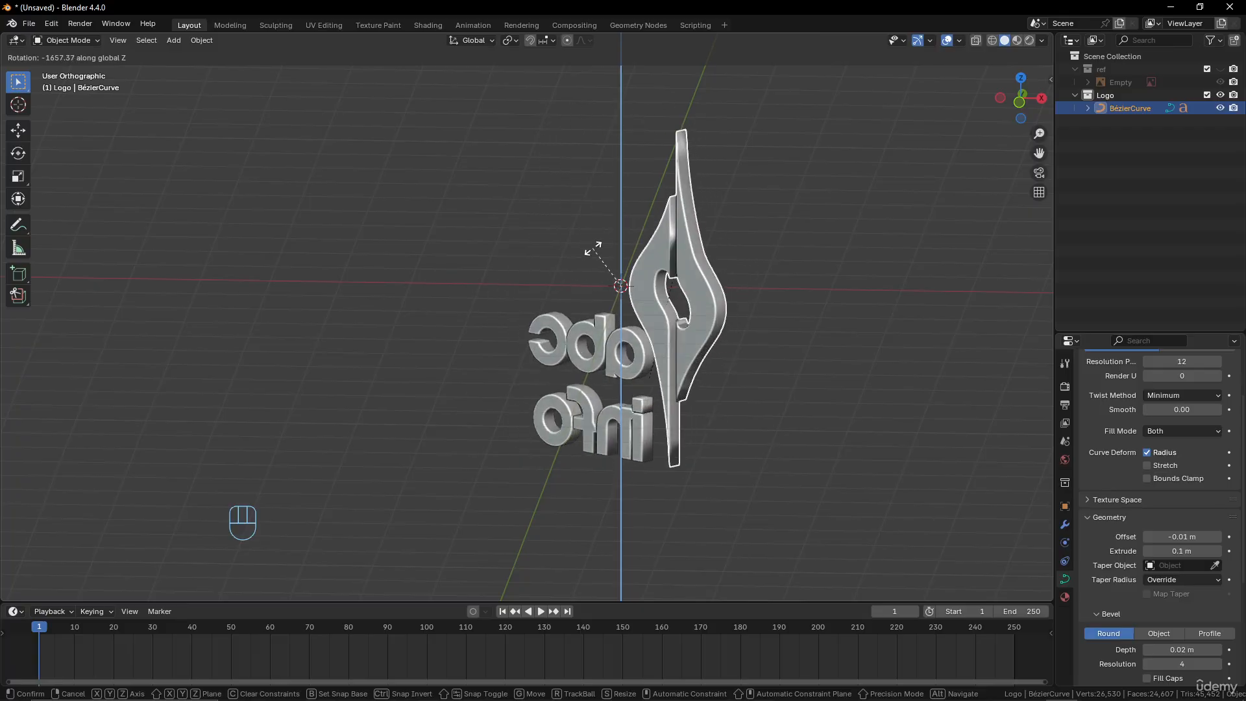
{"action": "left_click", "coordinate": [722, 344]}
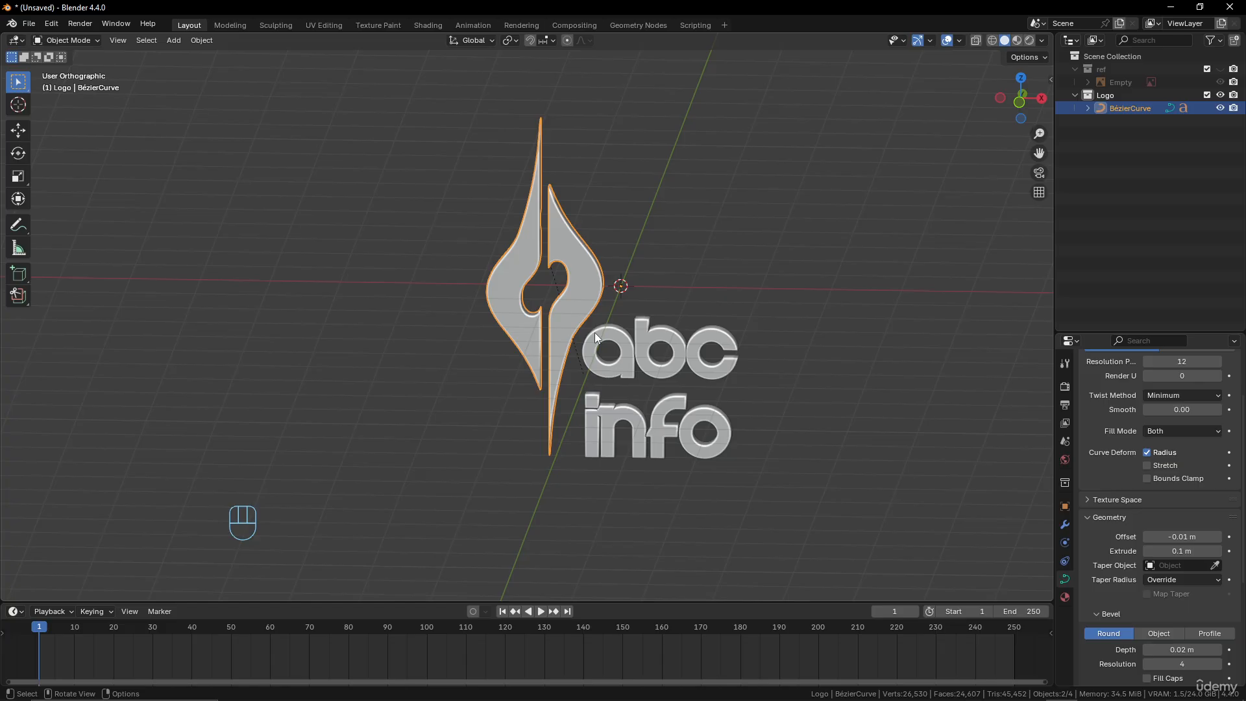
{"action": "mouse_move", "coordinate": [613, 353]}
{"action": "middle_mouse_down"}
{"action": "mouse_move", "coordinate": [567, 360]}
{"action": "mouse_move", "coordinate": [619, 353]}
{"action": "middle_mouse_up"}
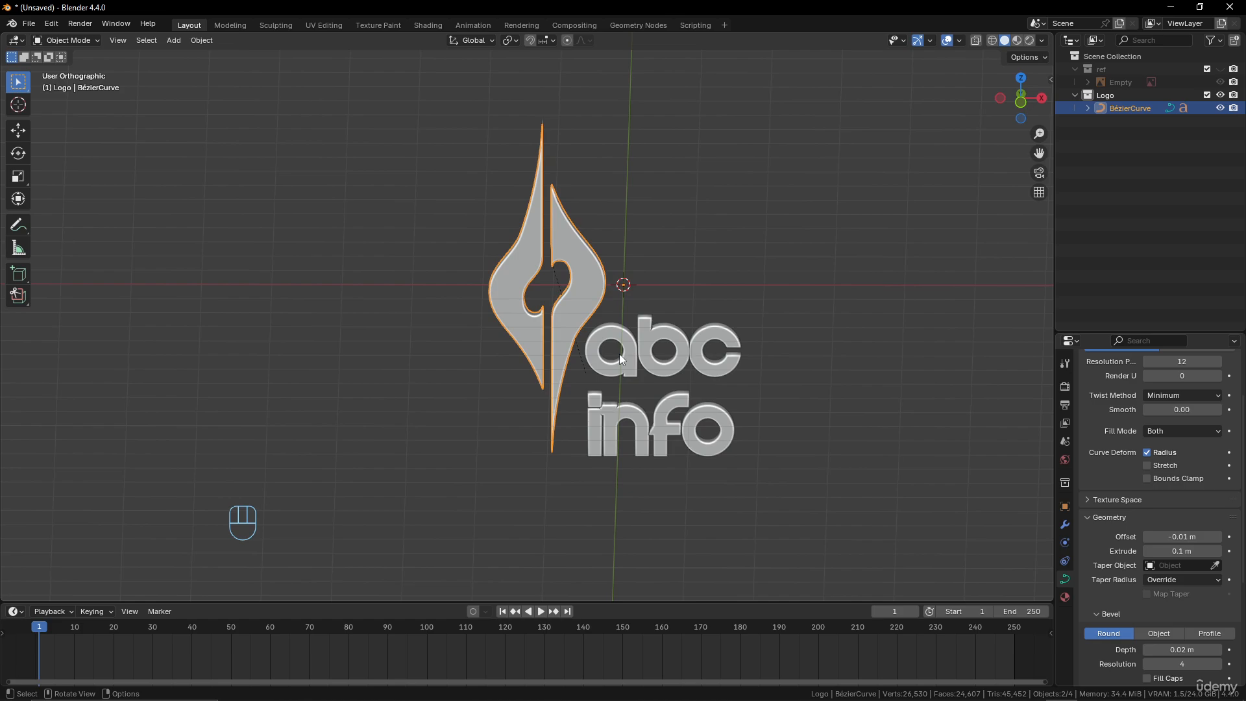
{"action": "mouse_move", "coordinate": [670, 318]}
{"action": "middle_mouse_down"}
{"action": "mouse_move", "coordinate": [632, 322]}
{"action": "mouse_move", "coordinate": [647, 323]}
{"action": "middle_mouse_up"}
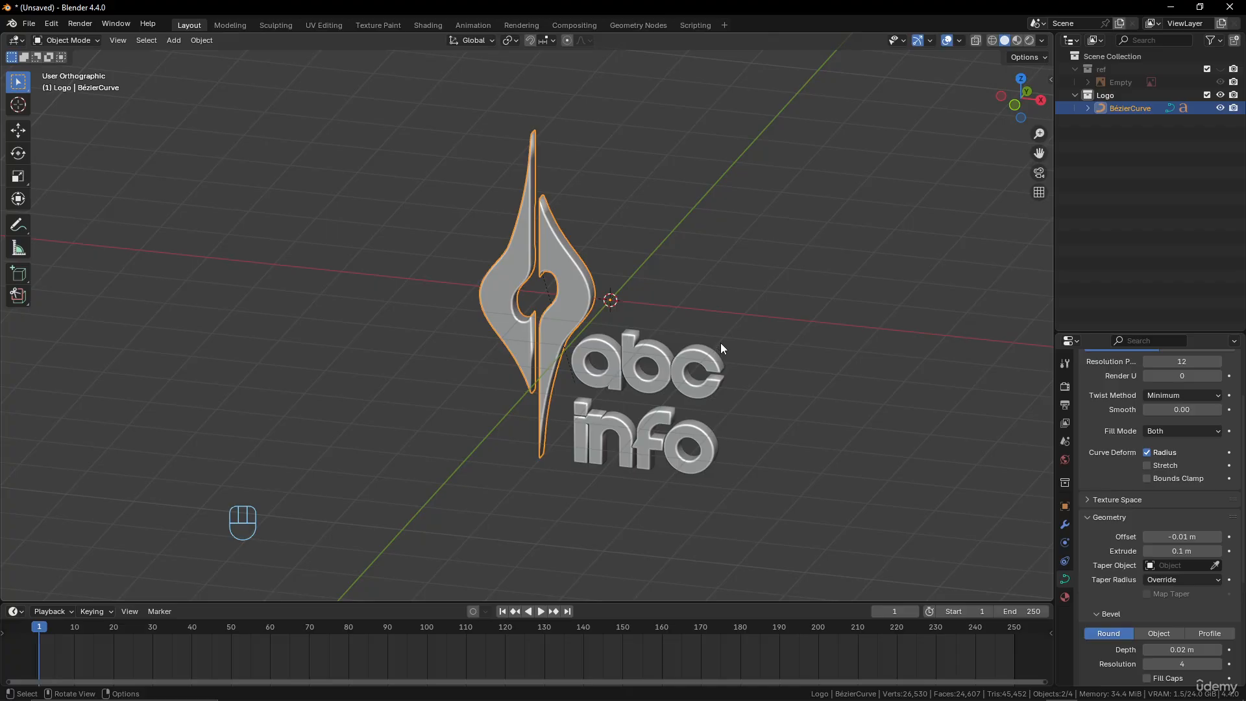
{"action": "middle_click_drag", "start_coordinate": [697, 383], "coordinate": [695, 397]}
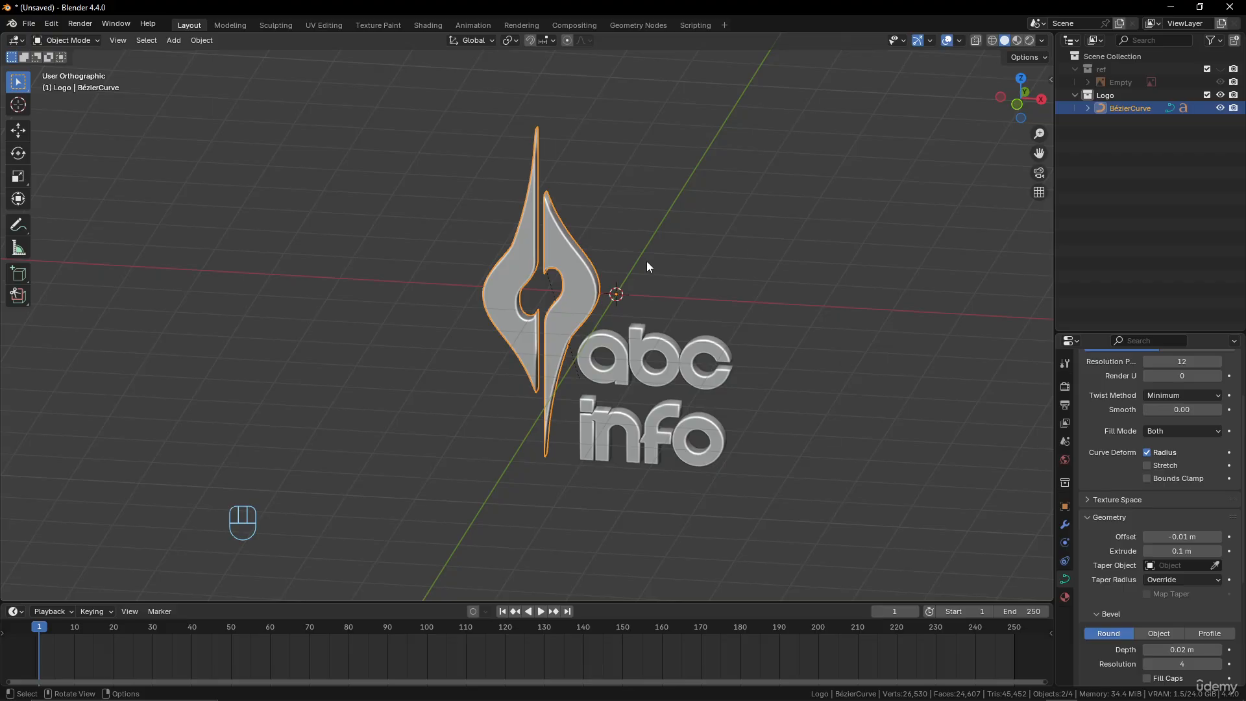
{"action": "scroll", "coordinate": [582, 381], "scroll_direction": "up", "scroll_amount": 3}
{"action": "scroll", "coordinate": [697, 364], "scroll_direction": "down", "scroll_amount": 2}
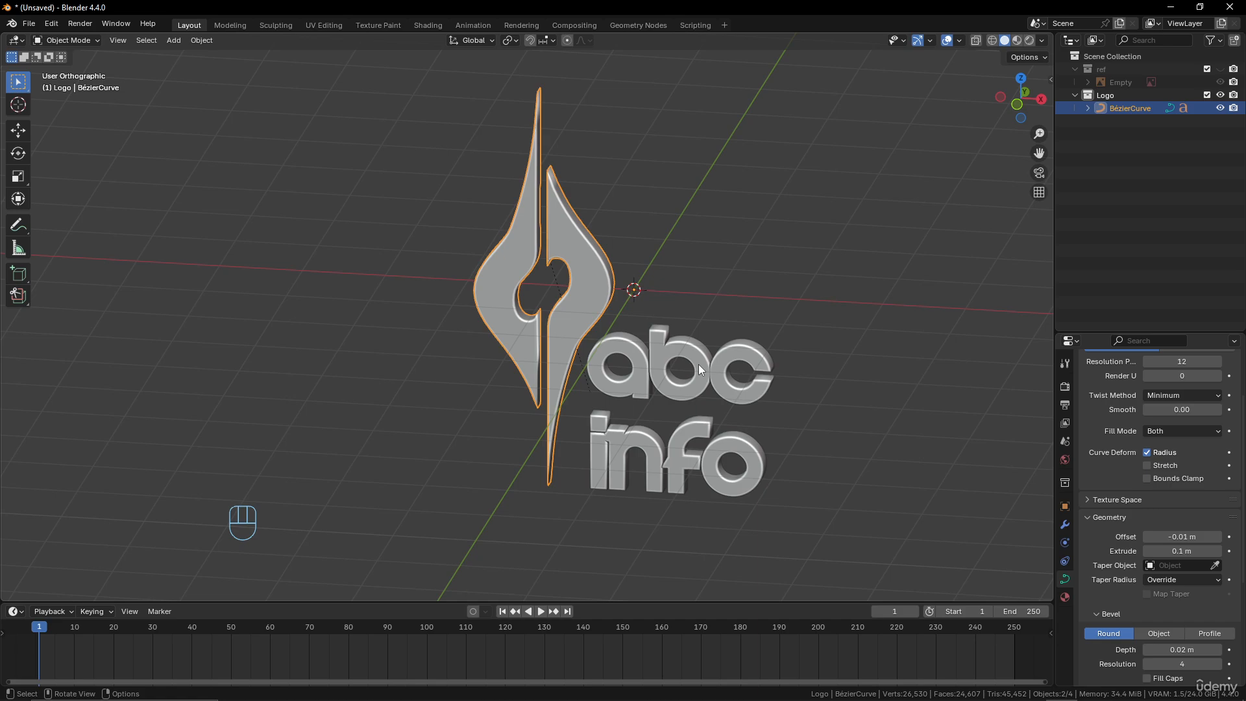
{"action": "scroll", "coordinate": [575, 264], "scroll_direction": "down", "scroll_amount": 4}
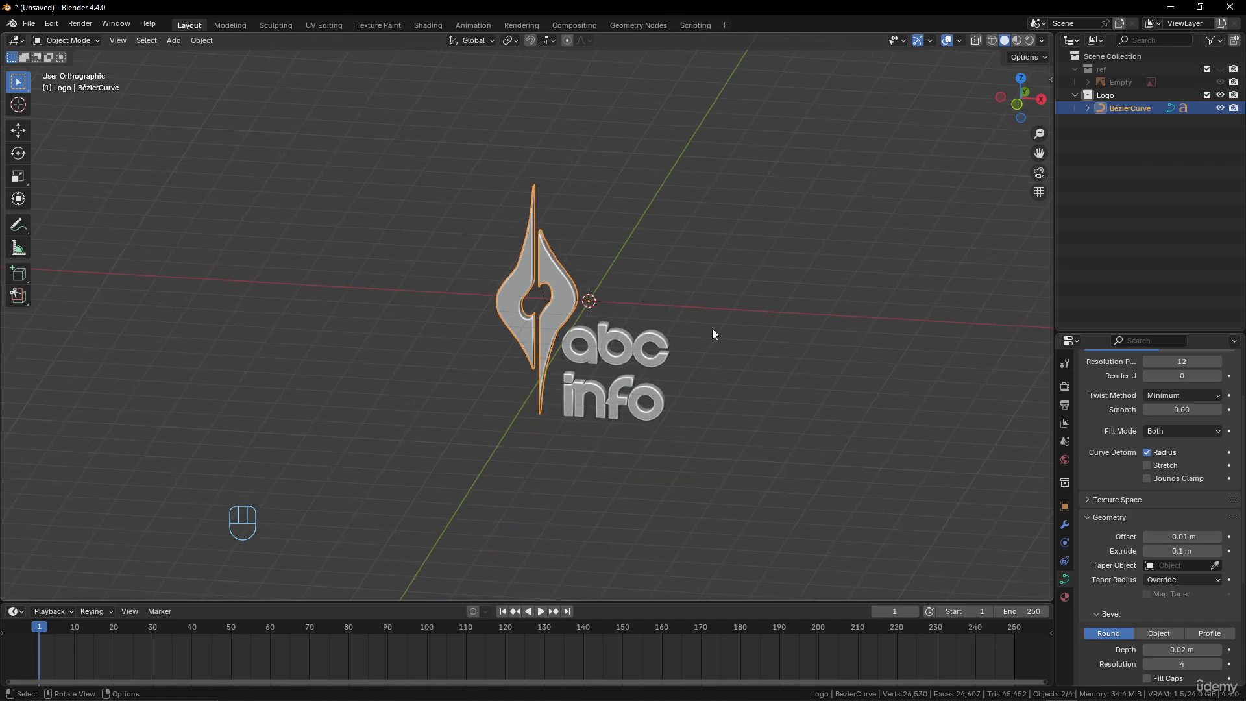
{"action": "scroll", "coordinate": [711, 328], "scroll_direction": "up", "scroll_amount": 6}
{"action": "scroll", "coordinate": [588, 267], "scroll_direction": "down", "scroll_amount": 4}
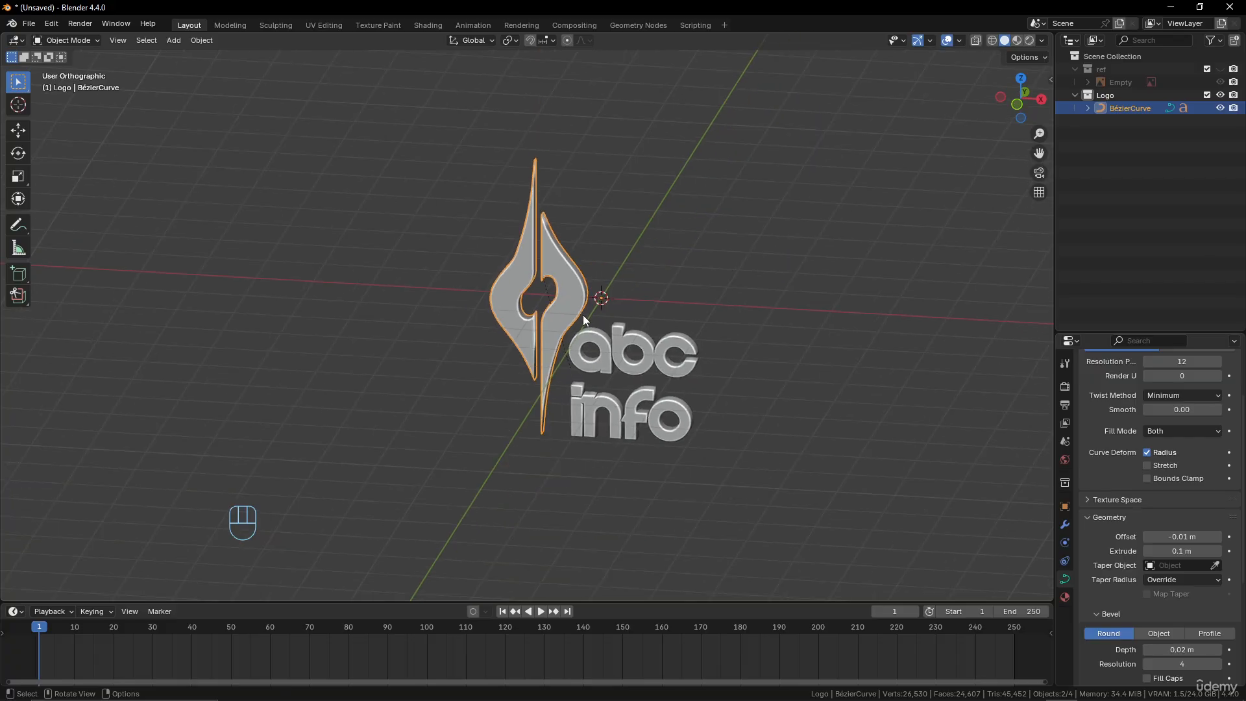
{"action": "mouse_move", "coordinate": [583, 314]}
{"action": "middle_mouse_down"}
{"action": "mouse_move", "coordinate": [424, 325]}
{"action": "mouse_move", "coordinate": [604, 324]}
{"action": "middle_mouse_up"}
{"action": "scroll", "coordinate": [683, 321], "scroll_direction": "up", "scroll_amount": 3}
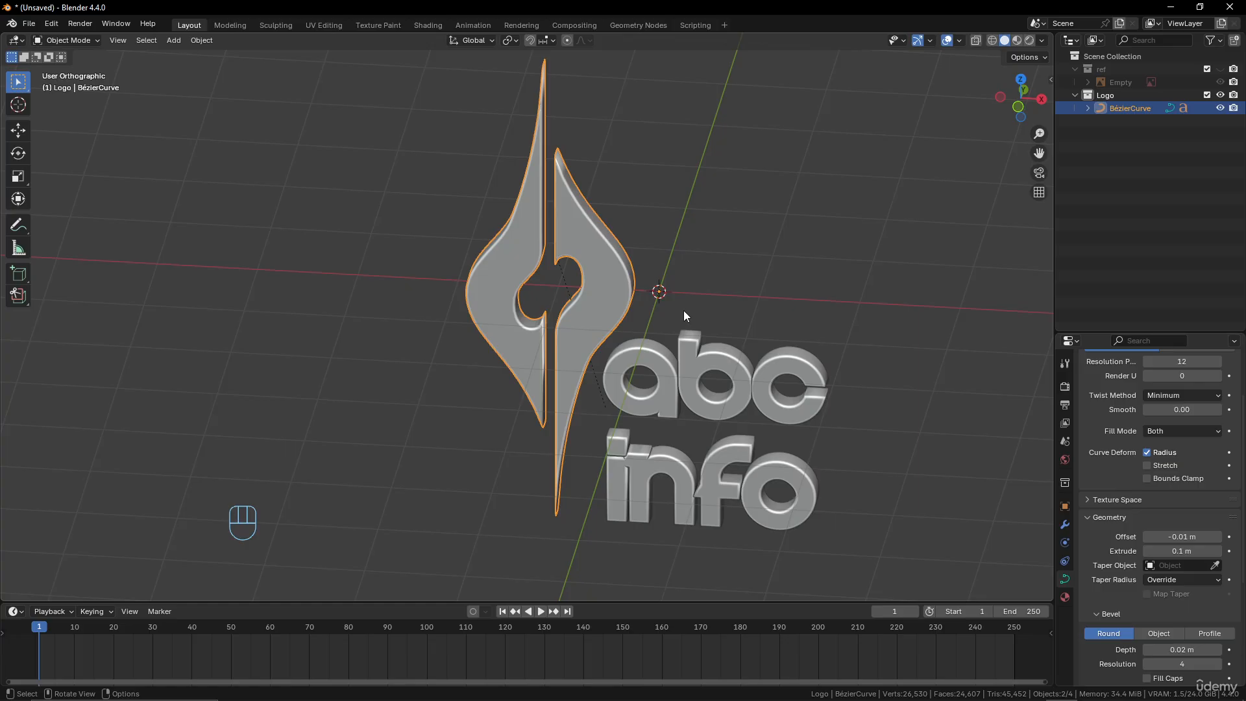
{"action": "scroll", "coordinate": [683, 310], "scroll_direction": "down", "scroll_amount": 5}
{"action": "key", "text": "shift+a"}
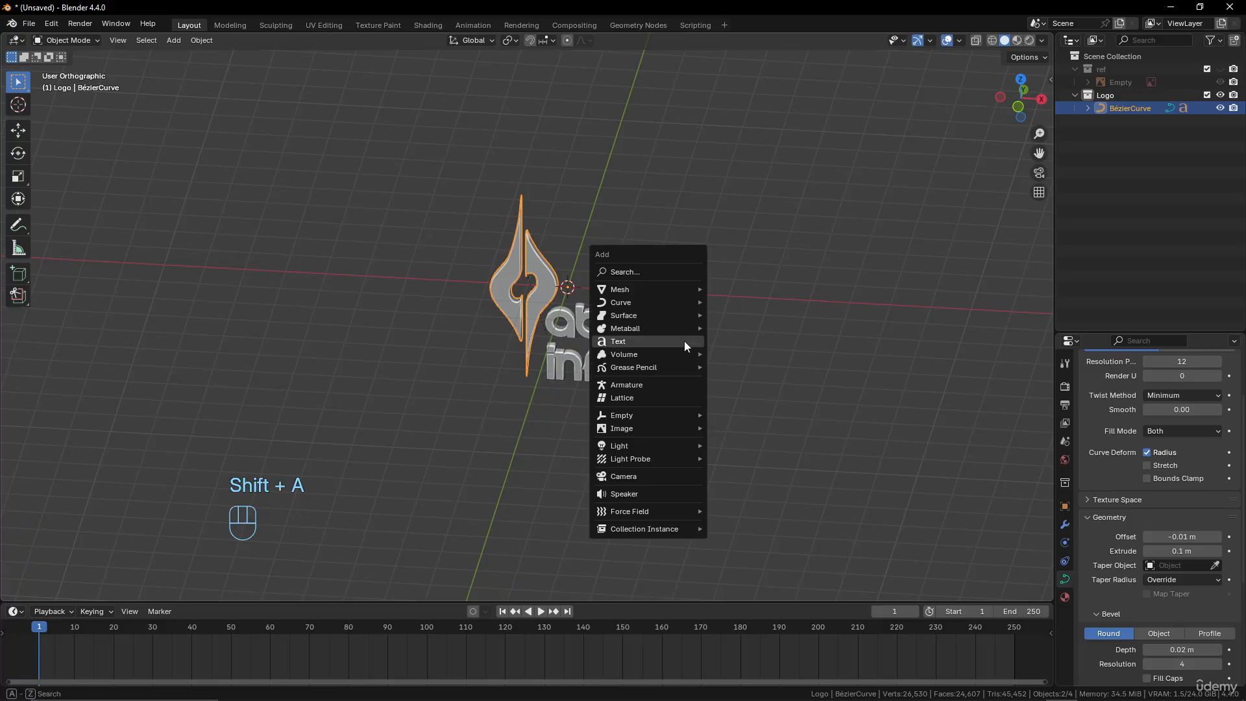
{"action": "mouse_move", "coordinate": [665, 288]}
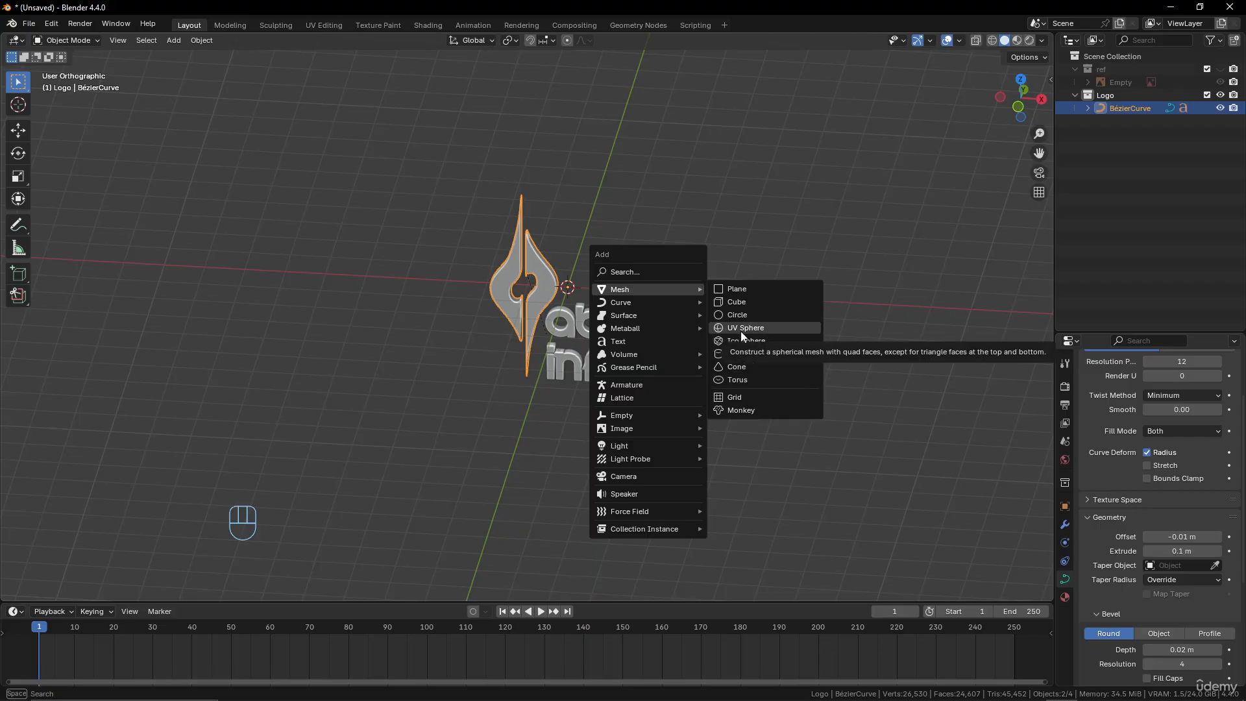
{"action": "key", "text": "Escape"}
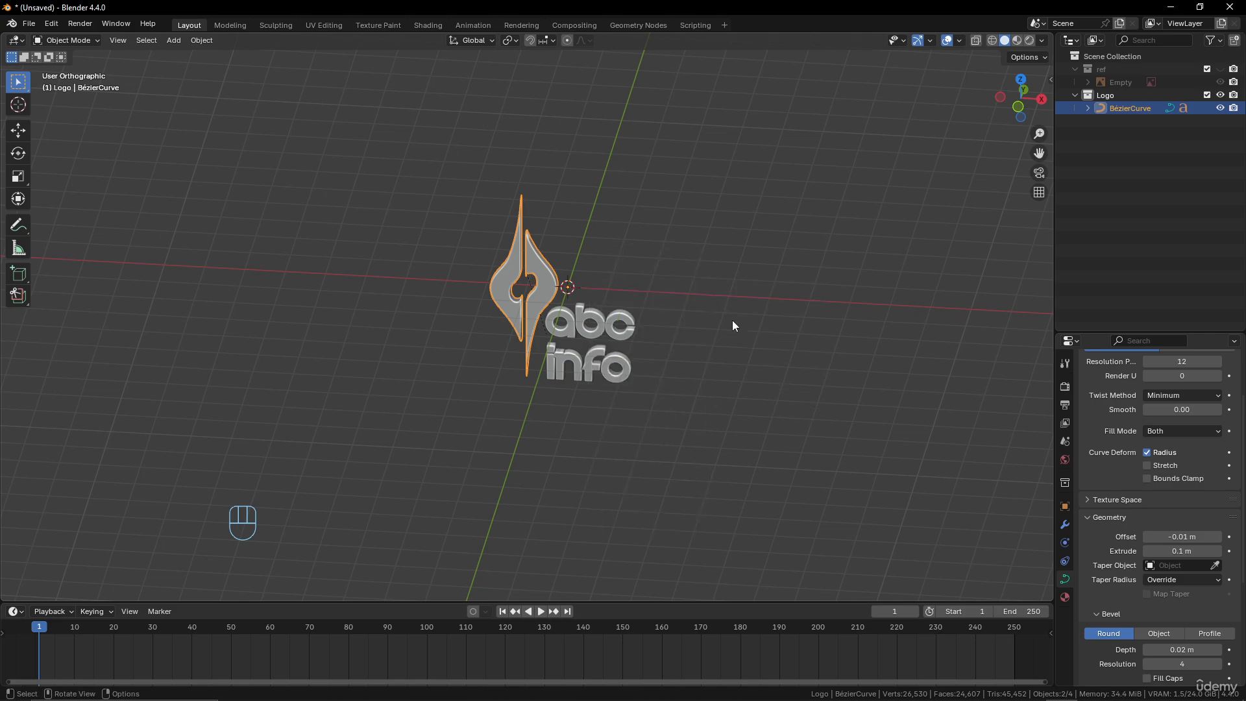
Add a Bézier circle at the 3D cursor
{"action": "key", "text": "shift+a"}
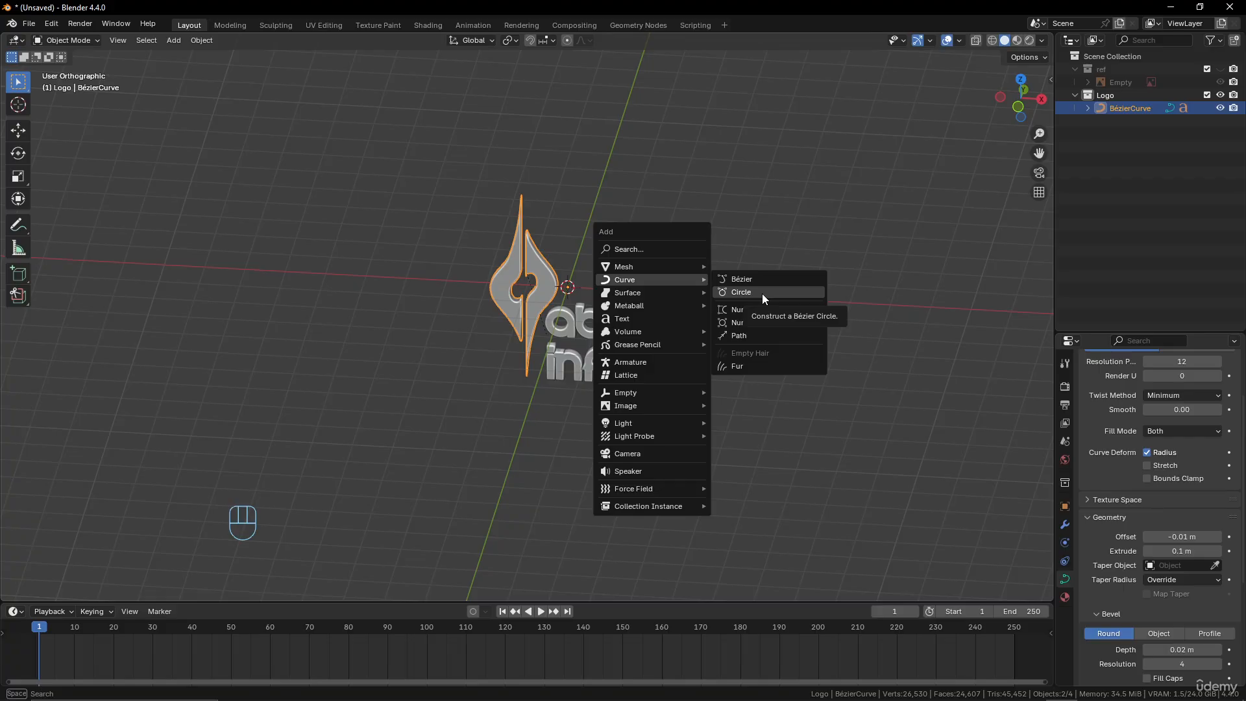
{"action": "left_click", "coordinate": [762, 294]}
{"action": "scroll", "coordinate": [626, 323], "scroll_direction": "up", "scroll_amount": 4}
Clear the rotation of the emblem and its parented text so the logo lies flat
{"action": "left_click", "coordinate": [554, 312]}
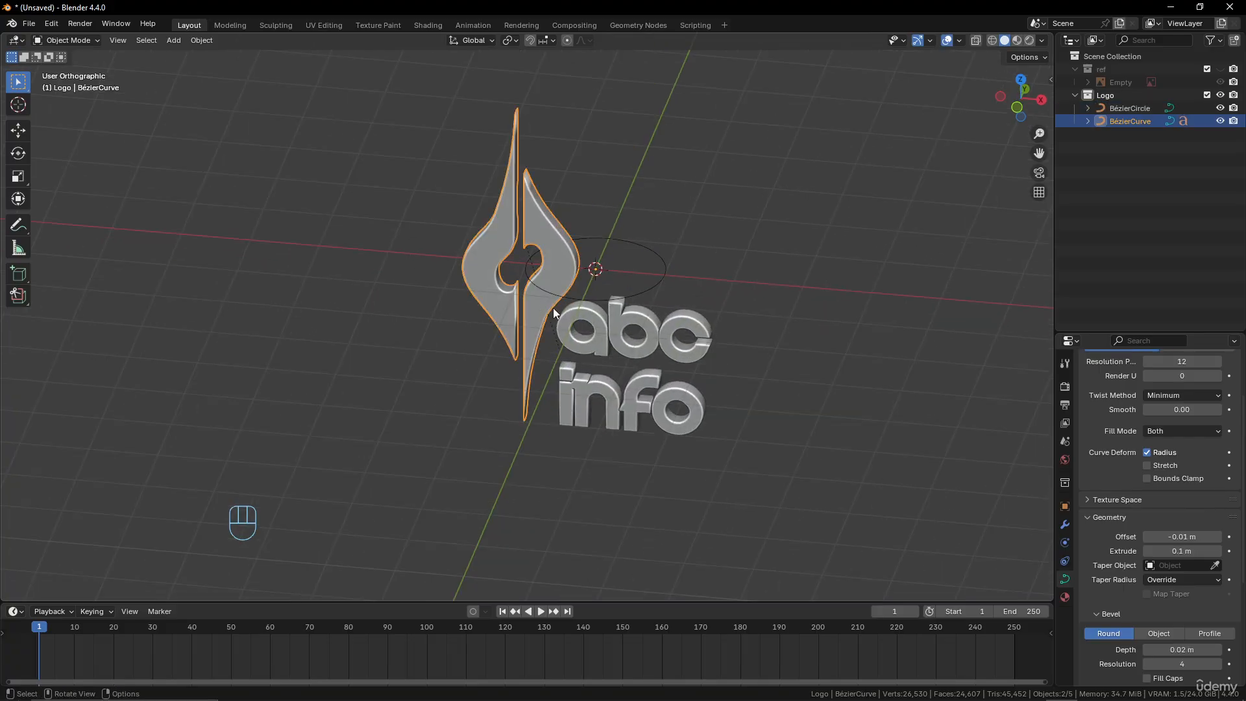
{"action": "key", "text": "alt+r"}
{"action": "middle_click_drag", "start_coordinate": [586, 310], "coordinate": [641, 393]}
Rotate the Bézier circle 90 degrees about the global X axis
{"action": "left_click", "coordinate": [644, 302]}
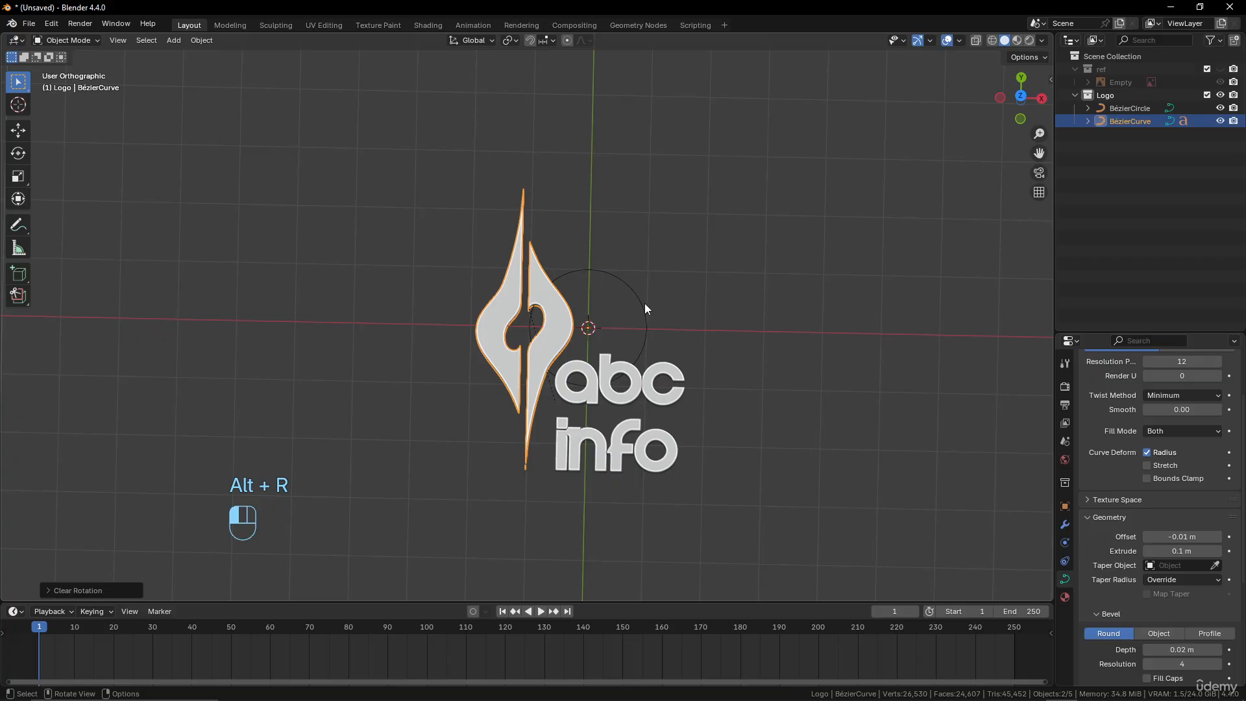
{"action": "key", "text": "r"}
{"action": "key", "text": "x"}
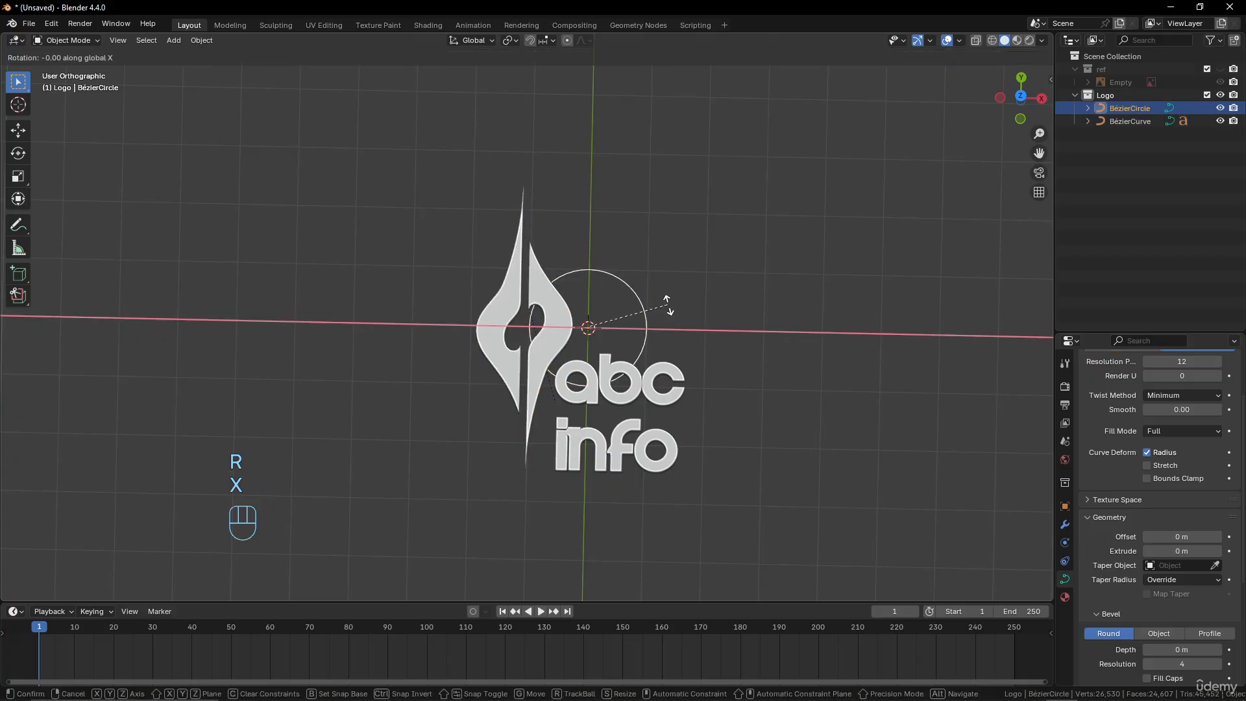
{"action": "key", "text": "KP_9"}
{"action": "key", "text": "KP_0"}
{"action": "left_click", "coordinate": [668, 303]}
{"action": "middle_click_drag", "start_coordinate": [668, 303], "coordinate": [669, 340]}
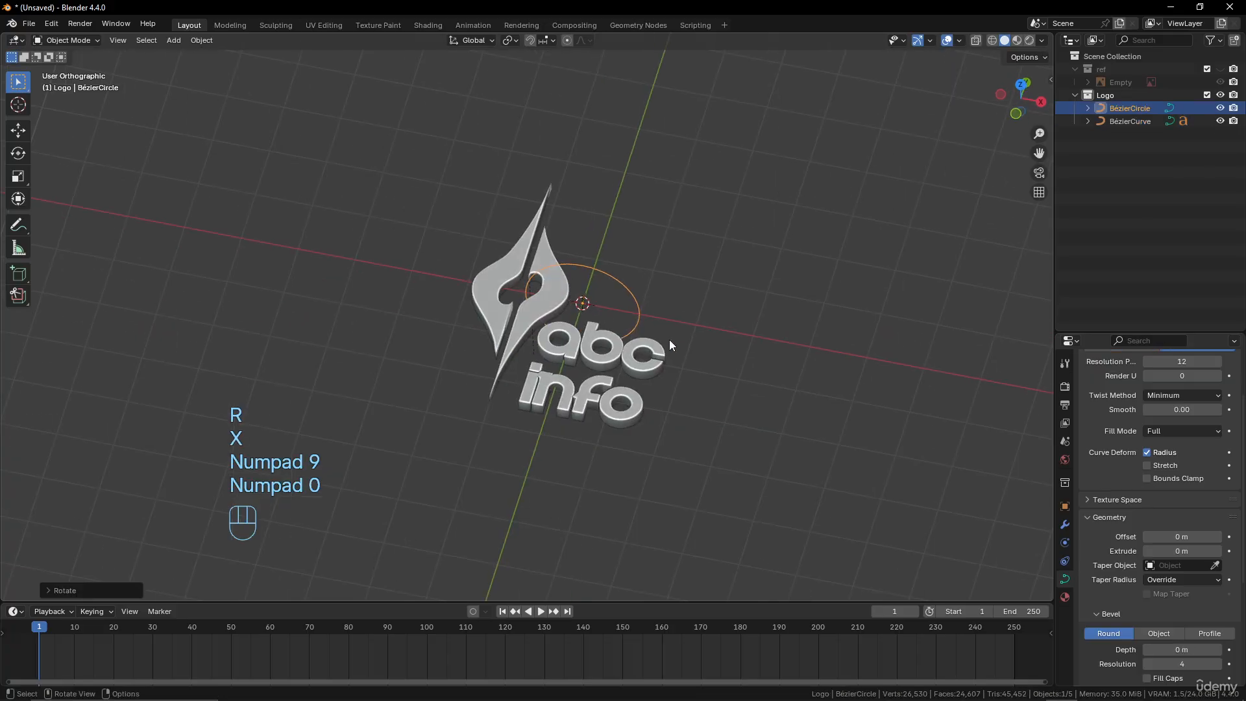
In Edit Mode, scale up the Bézier circle's control points until the circle surrounds the whole logo
{"action": "key", "text": "Tab"}
{"action": "key", "text": "s"}
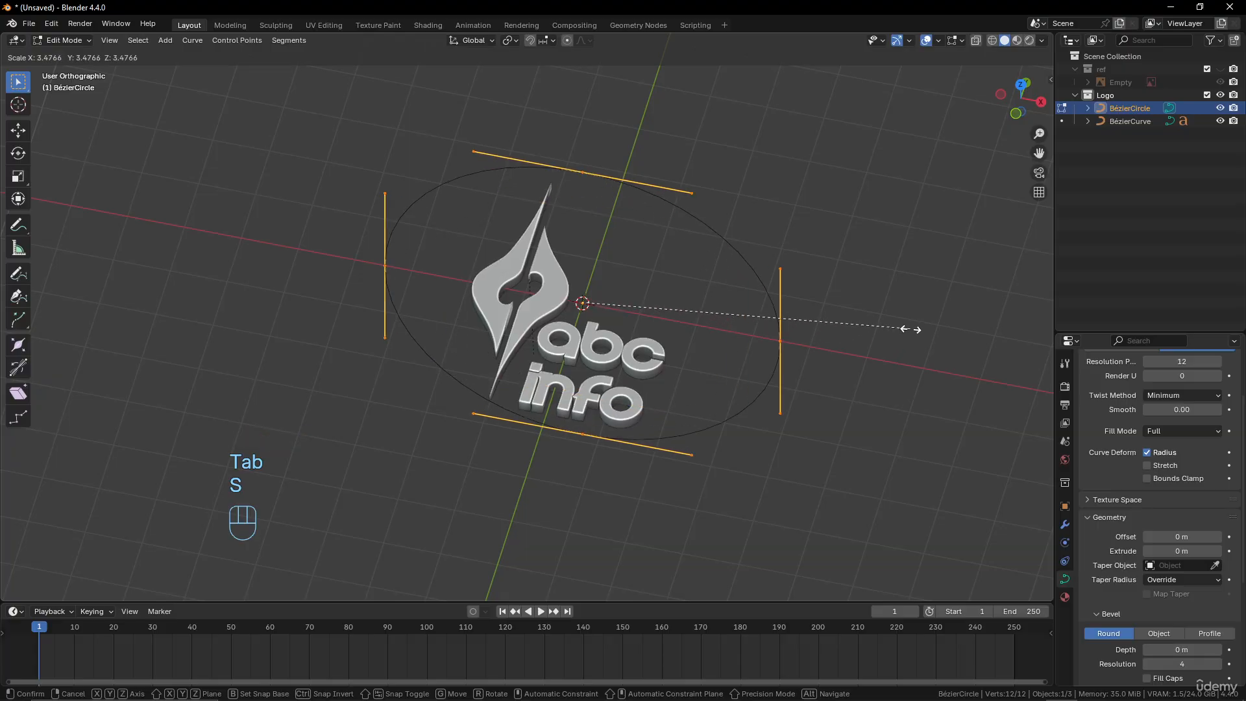
{"action": "left_click", "coordinate": [929, 320]}
{"action": "scroll", "coordinate": [684, 297], "scroll_direction": "down", "scroll_amount": 4}
{"action": "scroll", "coordinate": [678, 309], "scroll_direction": "up", "scroll_amount": 2}
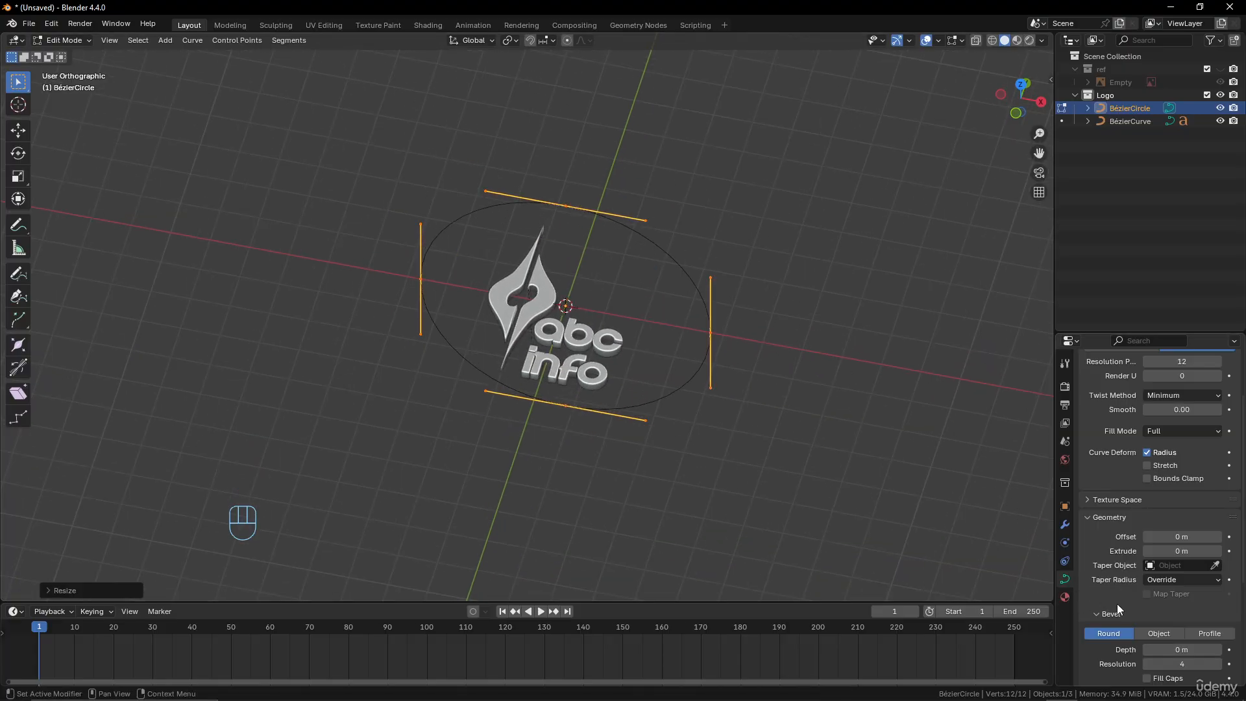
Give the Bézier circle a round bevel with a depth of 0.61 m and return to Object Mode
{"action": "left_click_drag", "start_coordinate": [1171, 649], "coordinate": [1245, 649], "text": "shift"}
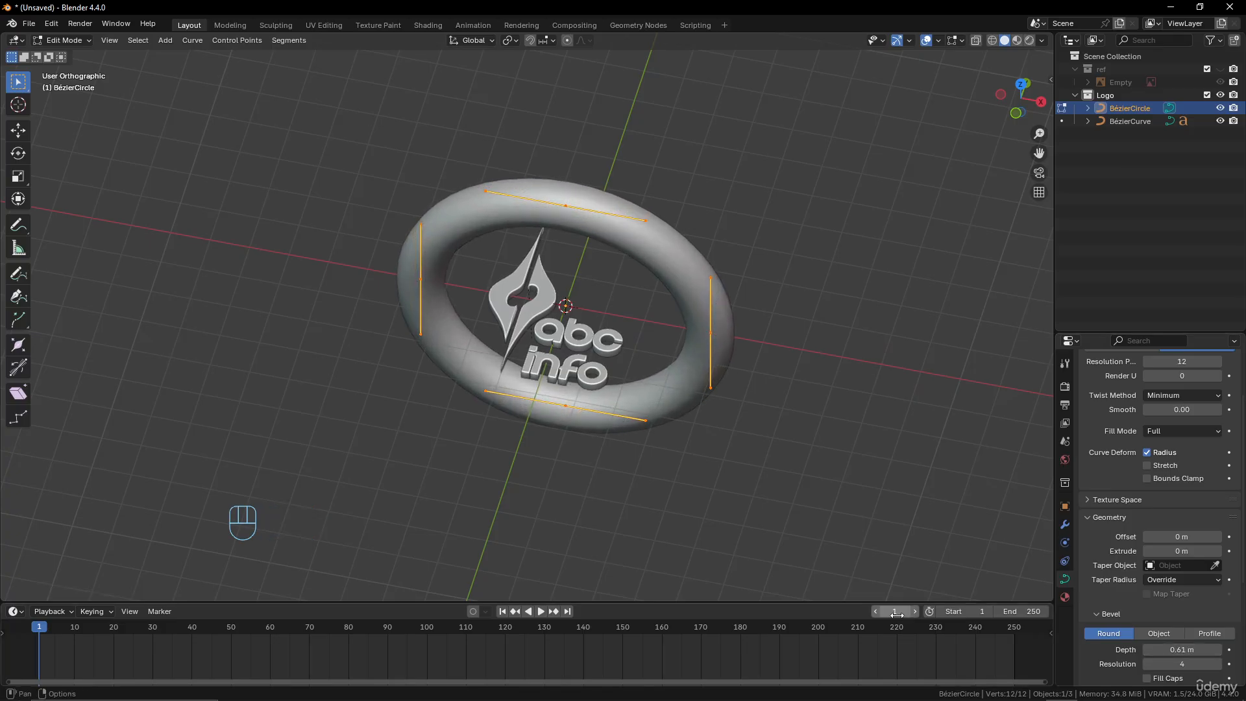
{"action": "key", "text": "Tab"}
Select the emblem curve and add a Curve modifier to it
{"action": "left_click", "coordinate": [543, 305]}
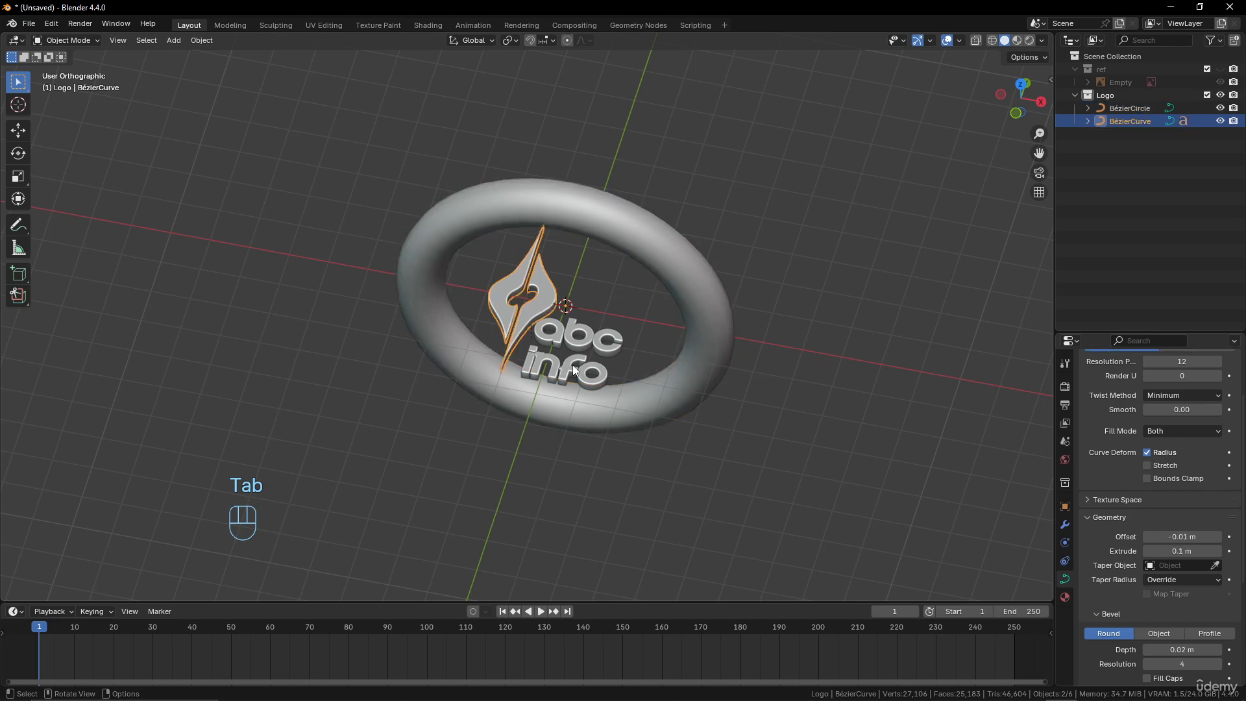
{"action": "middle_click_drag", "start_coordinate": [572, 365], "coordinate": [493, 185]}
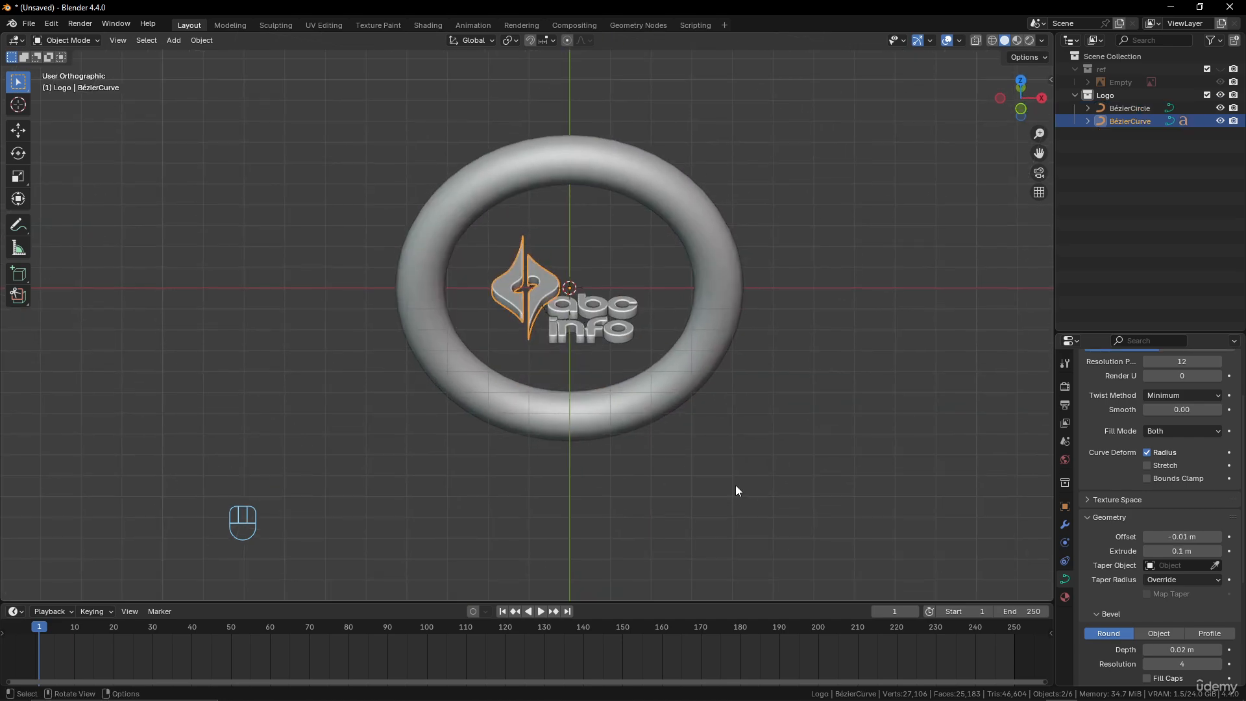
{"action": "left_click", "coordinate": [1064, 525]}
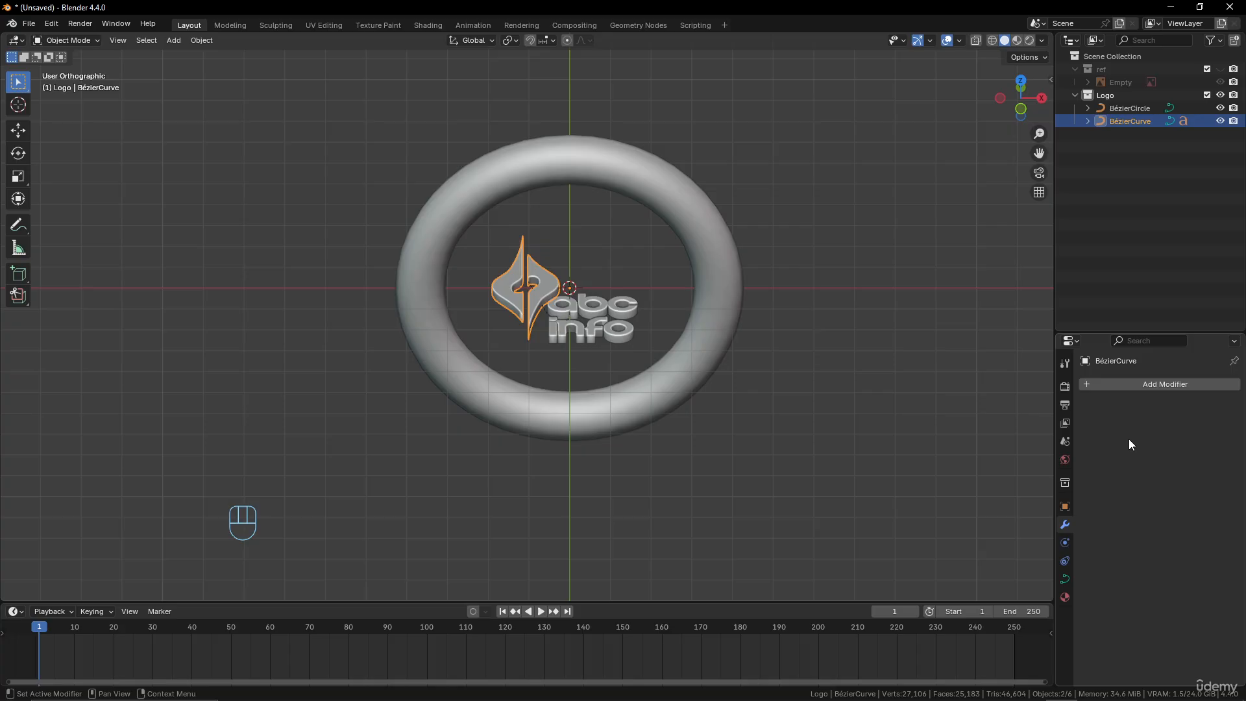
{"action": "left_click", "coordinate": [1156, 385]}
{"action": "mouse_move", "coordinate": [1156, 386]}
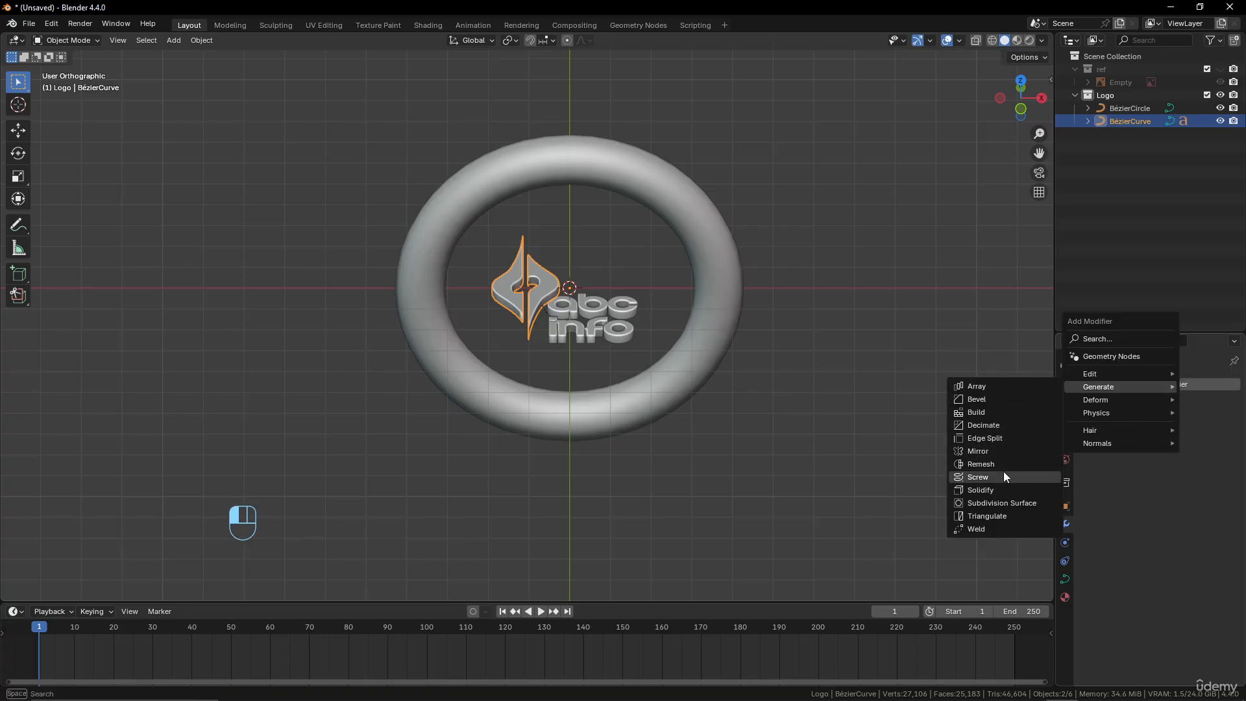
{"action": "left_click", "coordinate": [997, 430]}
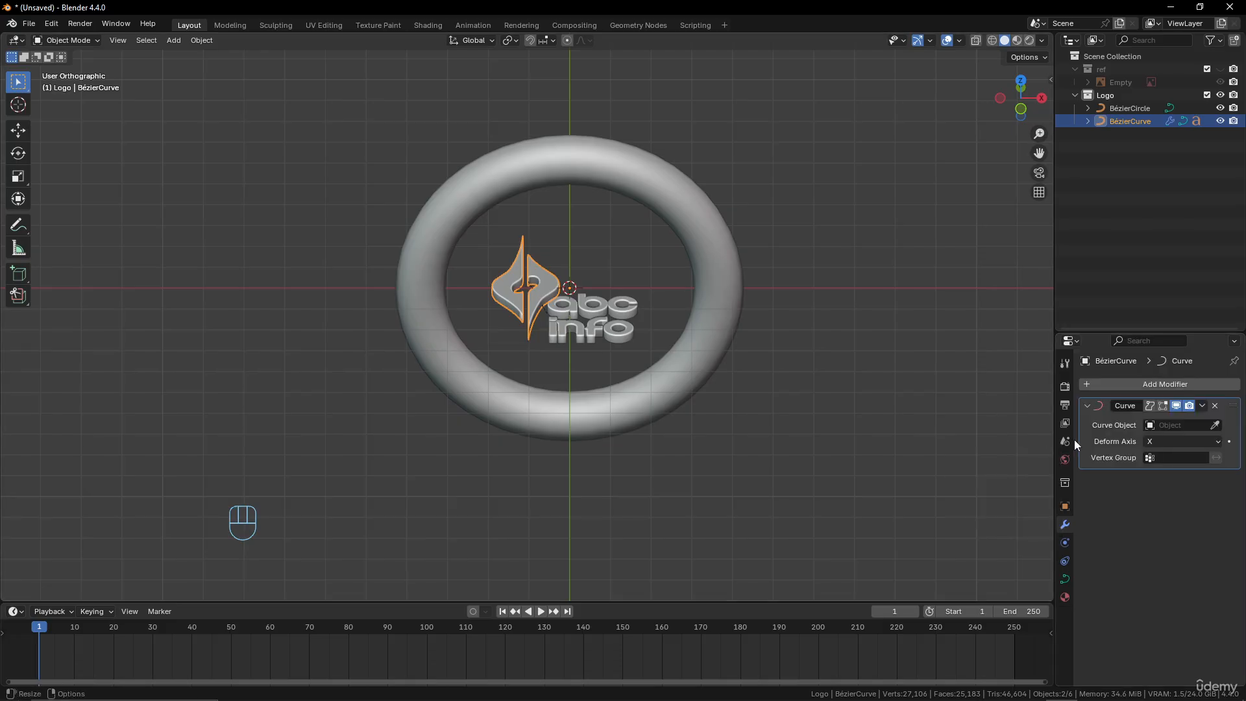
Set the bevelled Bézier circle as the curve object of the emblem's Curve modifier
{"action": "left_click", "coordinate": [1215, 425]}
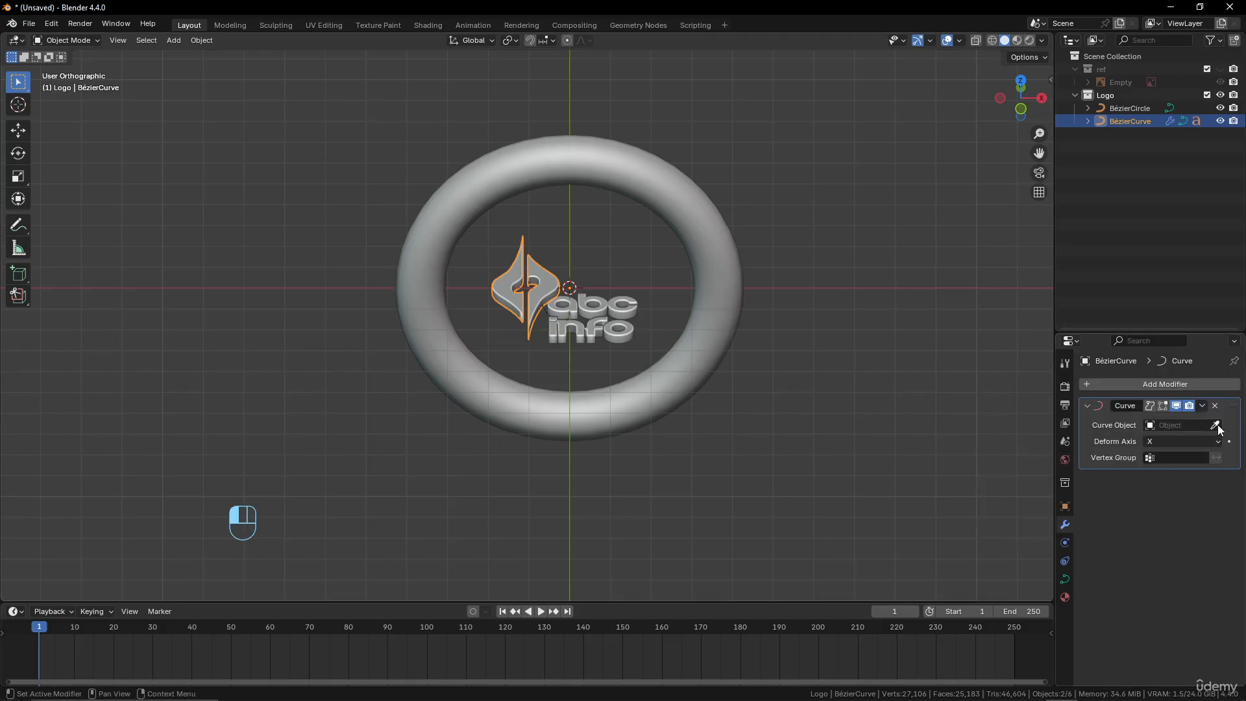
{"action": "left_click", "coordinate": [728, 267]}
{"action": "middle_click_drag", "start_coordinate": [642, 438], "coordinate": [641, 417]}
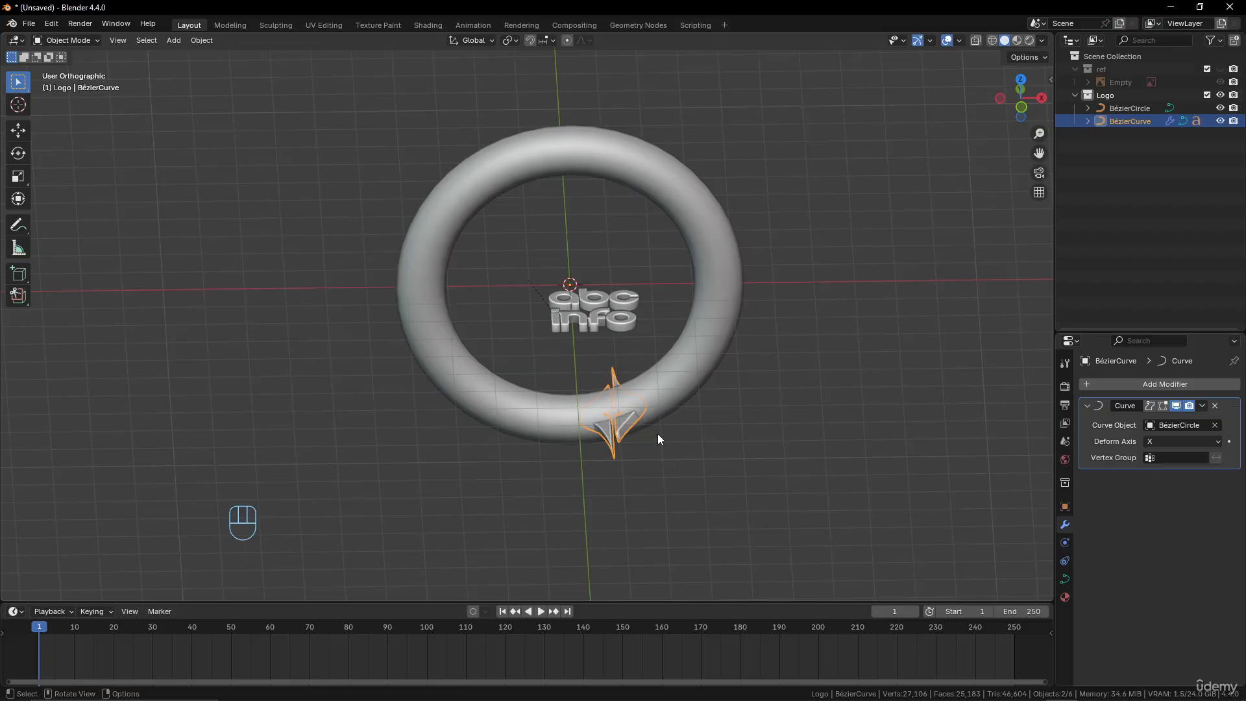
Scale up the curve-deformed emblem together with its parented text
{"action": "key", "text": "s"}
{"action": "right_click", "coordinate": [662, 432]}
{"action": "left_click", "coordinate": [622, 328]}
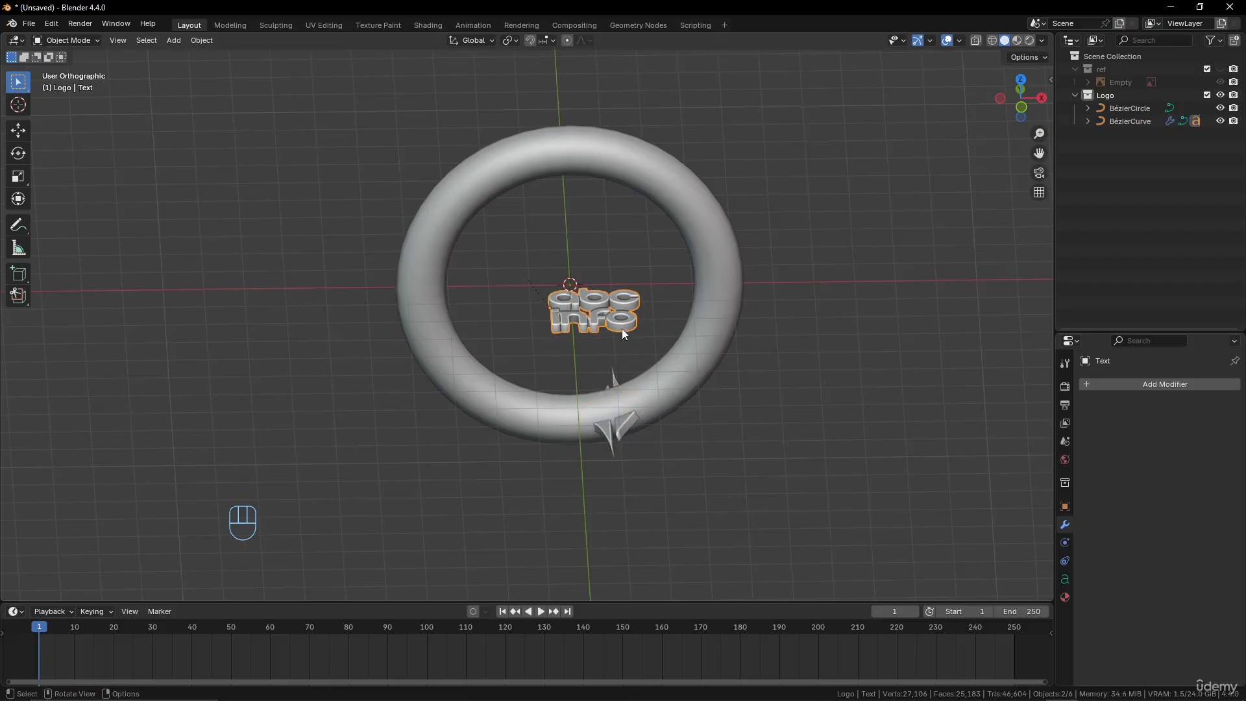
{"action": "left_click", "coordinate": [629, 422]}
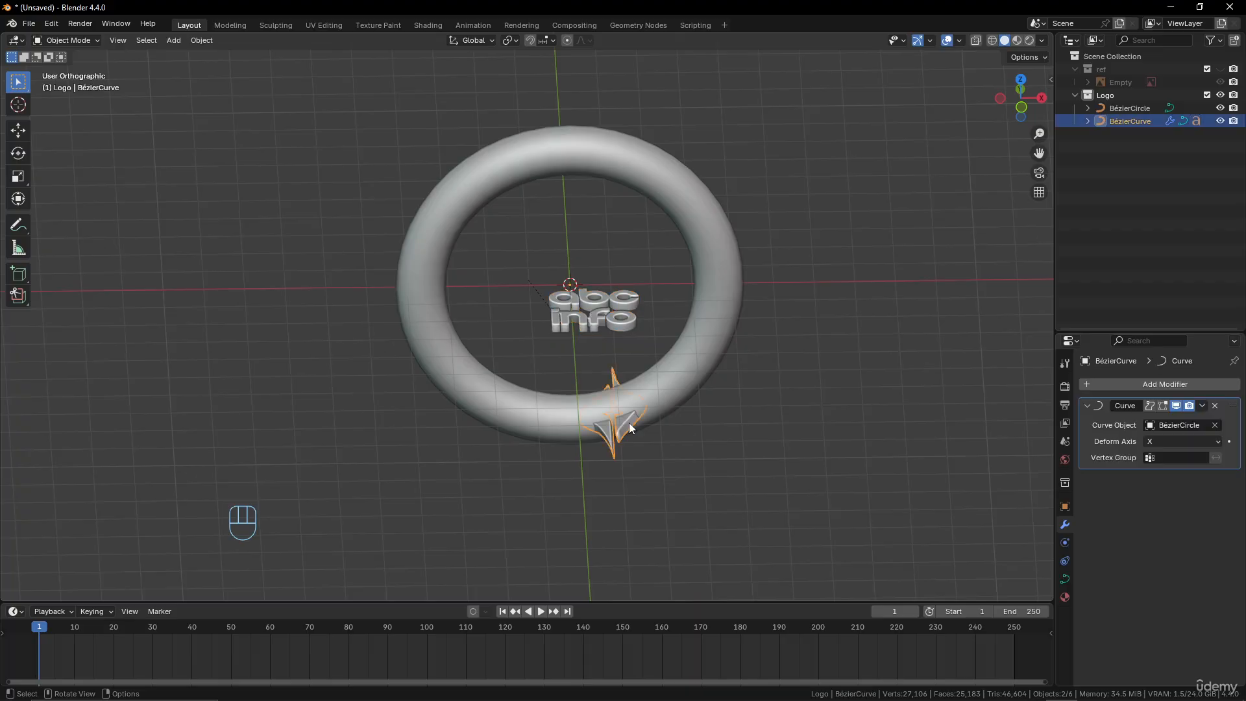
{"action": "middle_click_drag", "start_coordinate": [630, 388], "coordinate": [575, 283]}
{"action": "scroll", "coordinate": [570, 279], "scroll_direction": "up", "scroll_amount": 4}
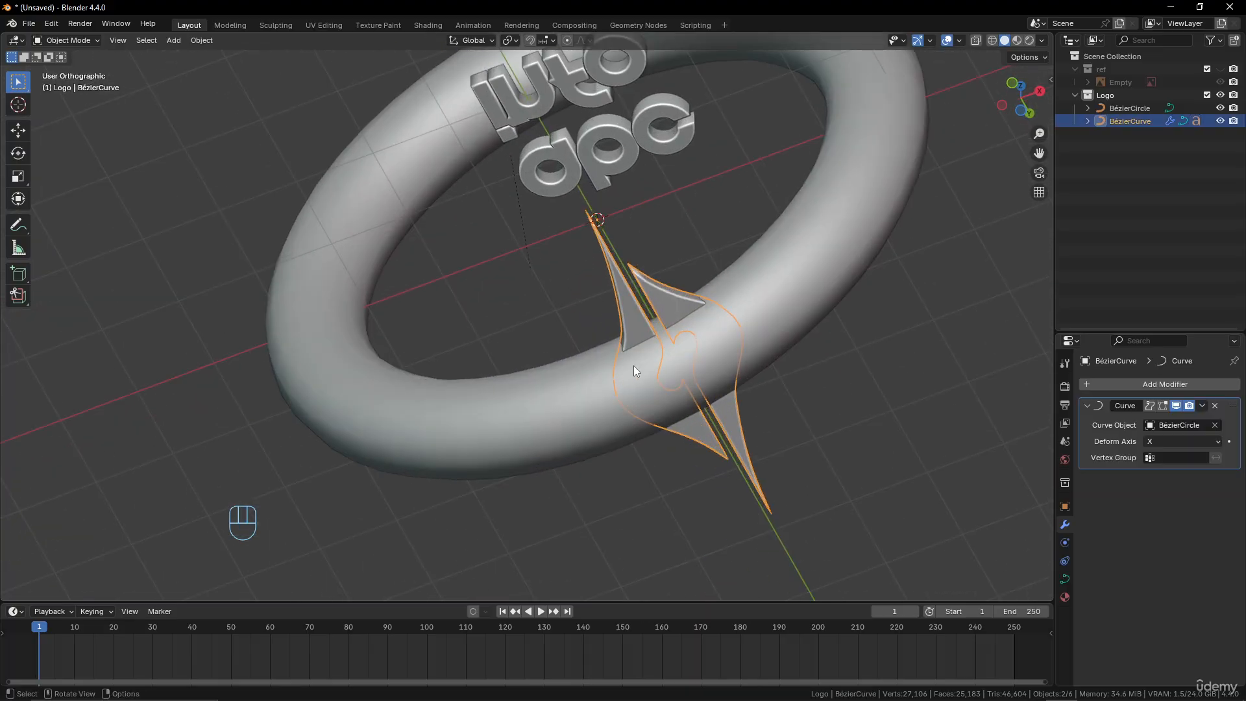
{"action": "key", "text": "s"}
{"action": "left_click", "coordinate": [741, 454]}
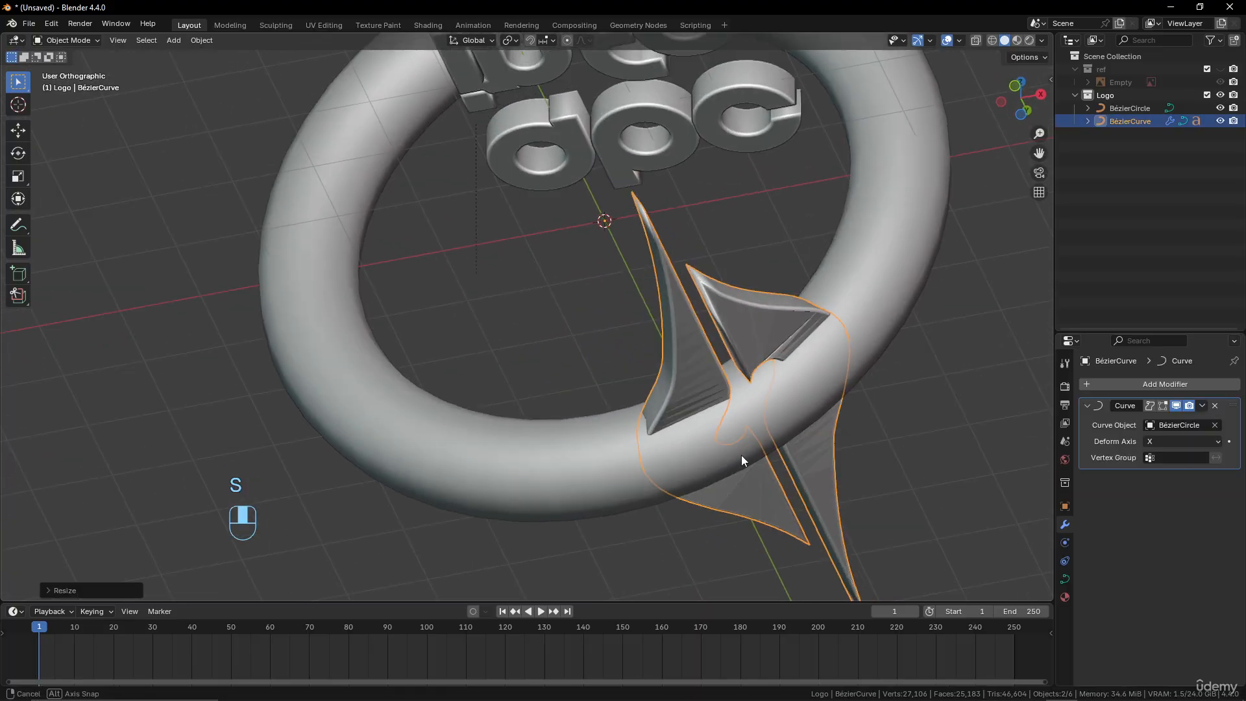
{"action": "scroll", "coordinate": [751, 475], "scroll_direction": "down", "scroll_amount": 6}
Move the emblem about 0.32 m up along the global Z axis and inspect its deformed surface on the ring
{"action": "key", "text": "g"}
{"action": "key", "text": "z"}
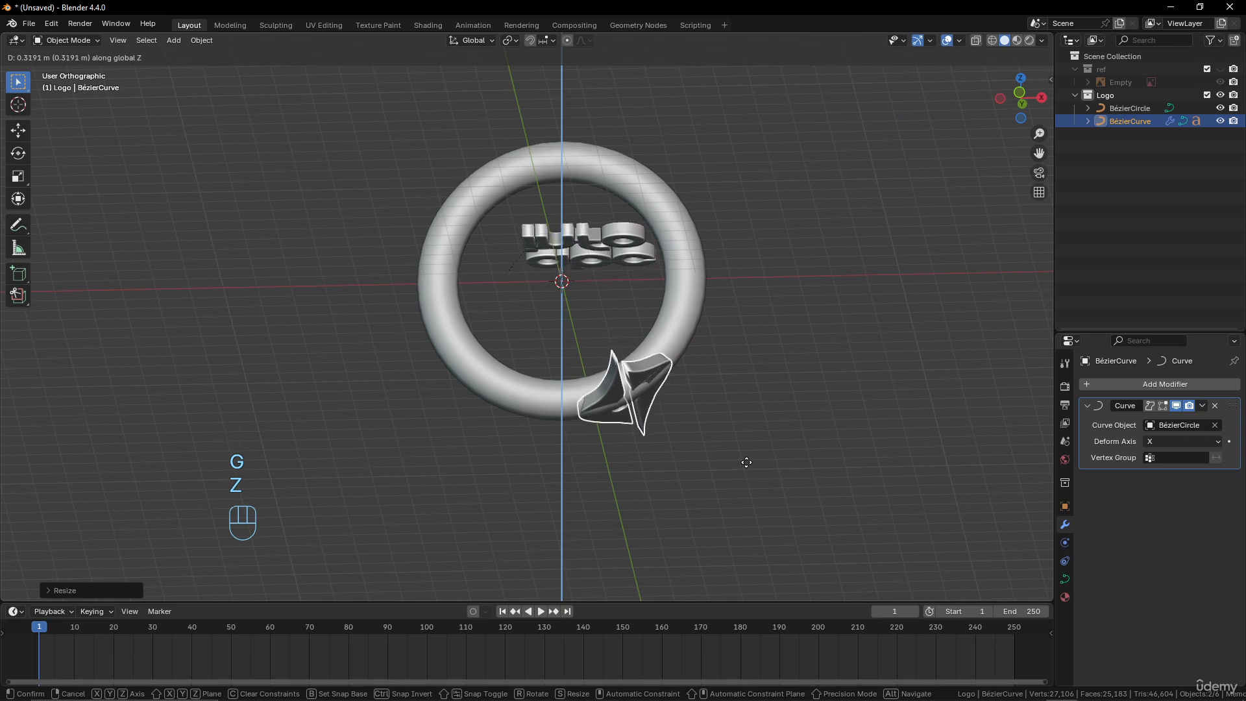
{"action": "left_click", "coordinate": [745, 462]}
{"action": "middle_click_drag", "start_coordinate": [745, 458], "coordinate": [590, 392]}
{"action": "scroll", "coordinate": [559, 343], "scroll_direction": "up", "scroll_amount": 4}
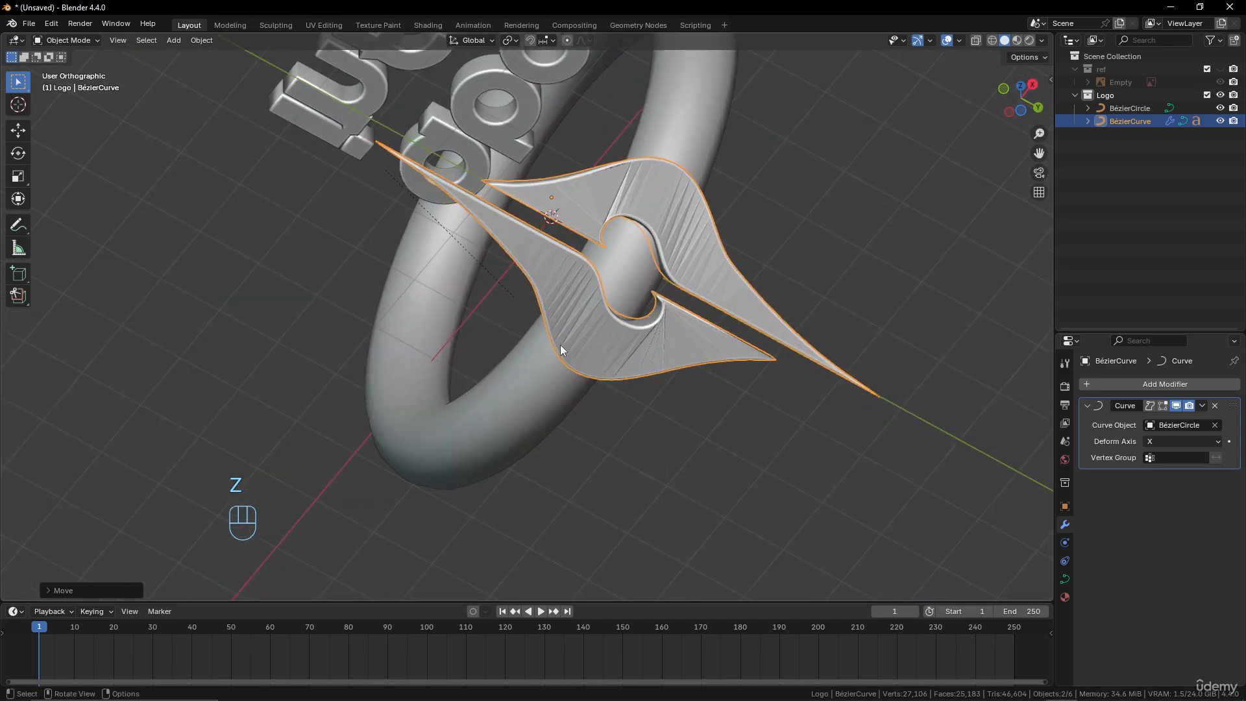
{"action": "middle_click_drag", "start_coordinate": [558, 341], "coordinate": [367, 332], "text": "shift"}
{"action": "middle_click_drag", "start_coordinate": [463, 306], "coordinate": [407, 286]}
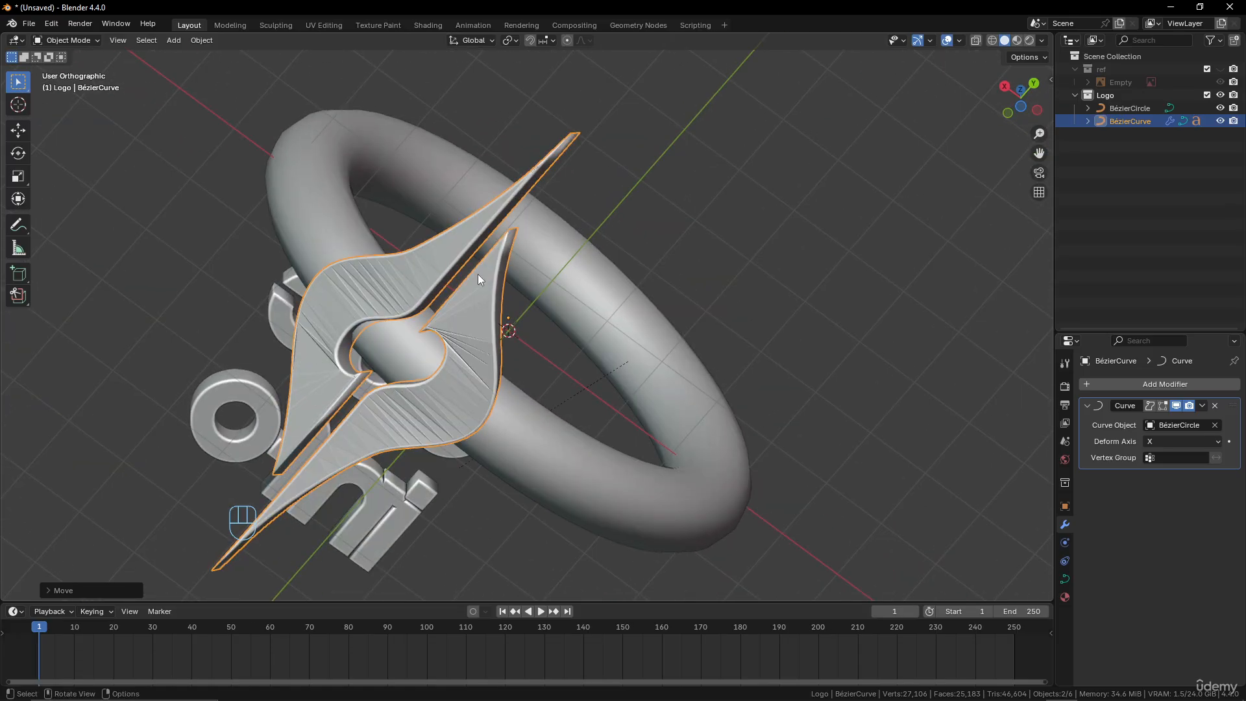
Turn on the wireframe overlay and examine the mesh topology of the deformed emblem and the ring
{"action": "left_click", "coordinate": [958, 41]}
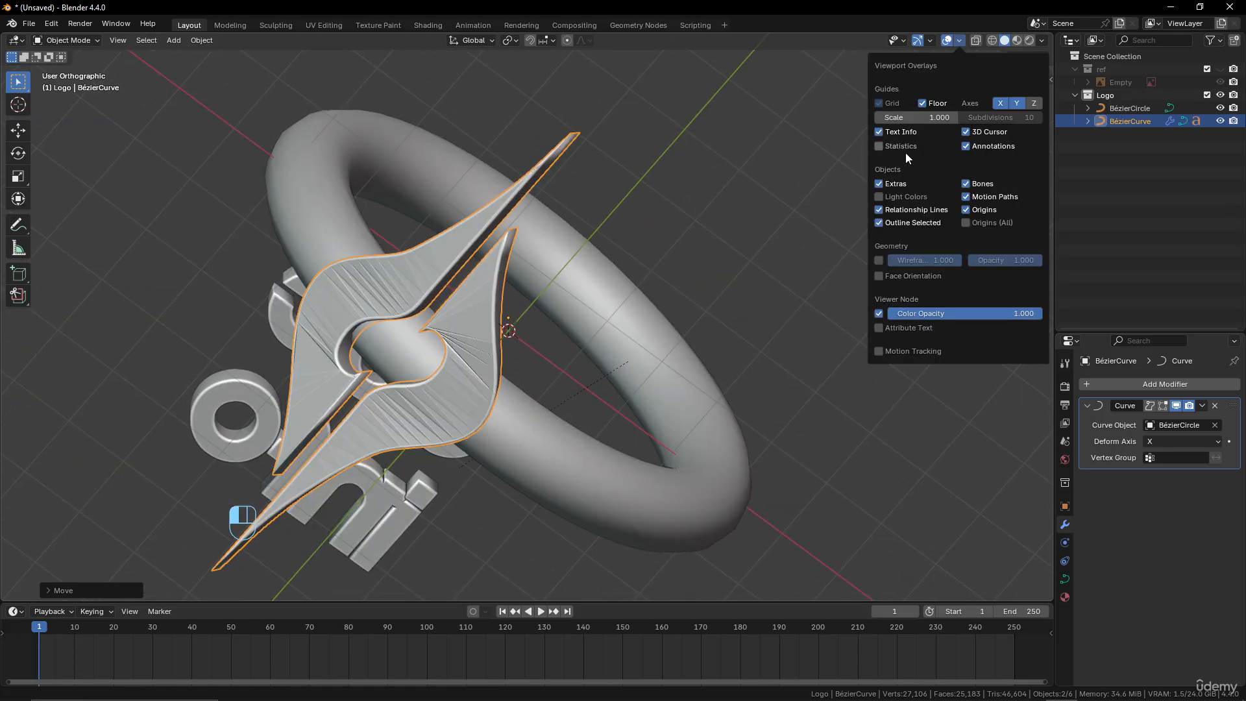
{"action": "left_click", "coordinate": [879, 261]}
{"action": "middle_click_drag", "start_coordinate": [858, 492], "coordinate": [477, 414]}
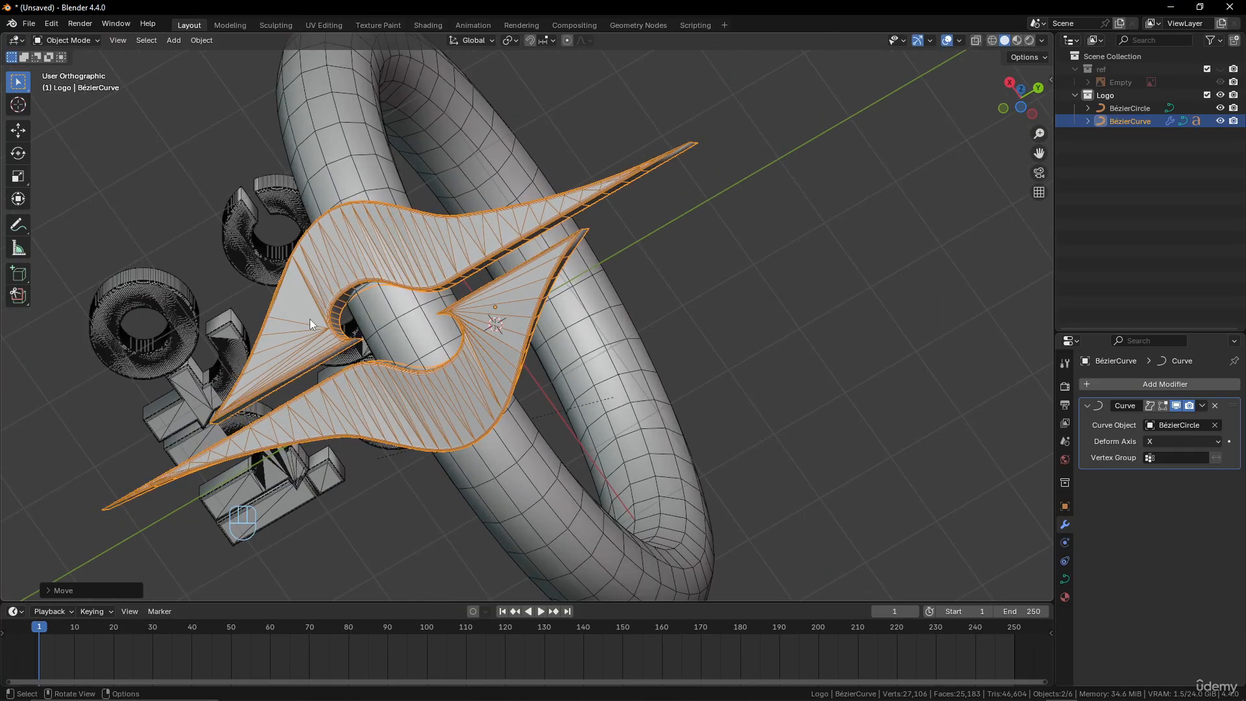
{"action": "middle_click_drag", "start_coordinate": [425, 381], "coordinate": [634, 427]}
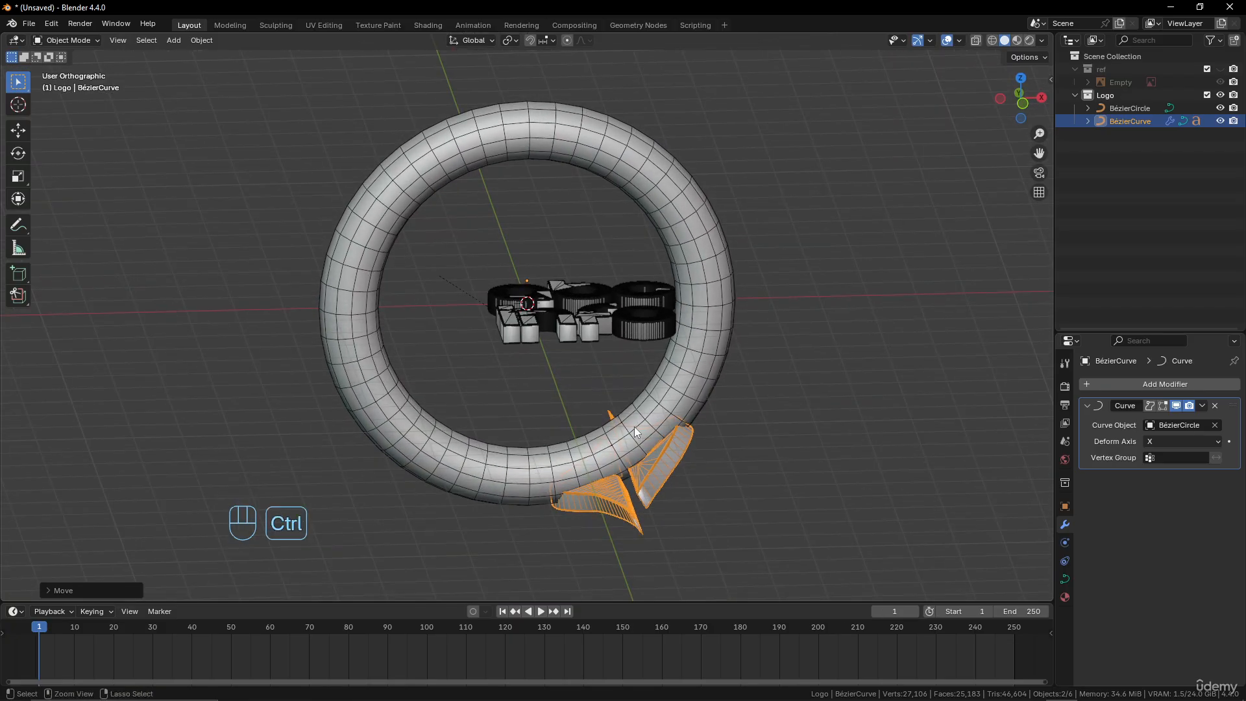
Undo the emblem's move, its scaling and the curve object assignment of its Curve modifier
{"action": "key", "text": "ctrl+z"}
{"action": "key", "text": "ctrl+z"}
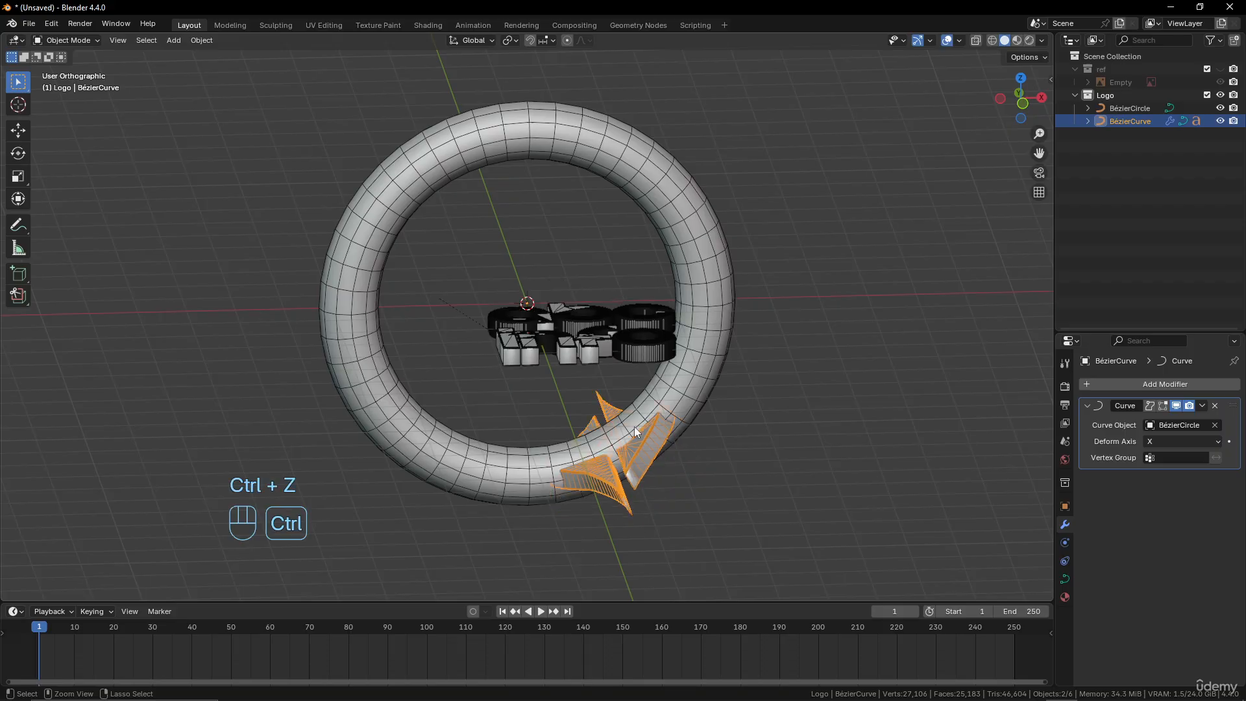
{"action": "key", "text": "ctrl+z"}
{"action": "key", "text": "ctrl+z"}
{"action": "key", "text": "ctrl+z"}
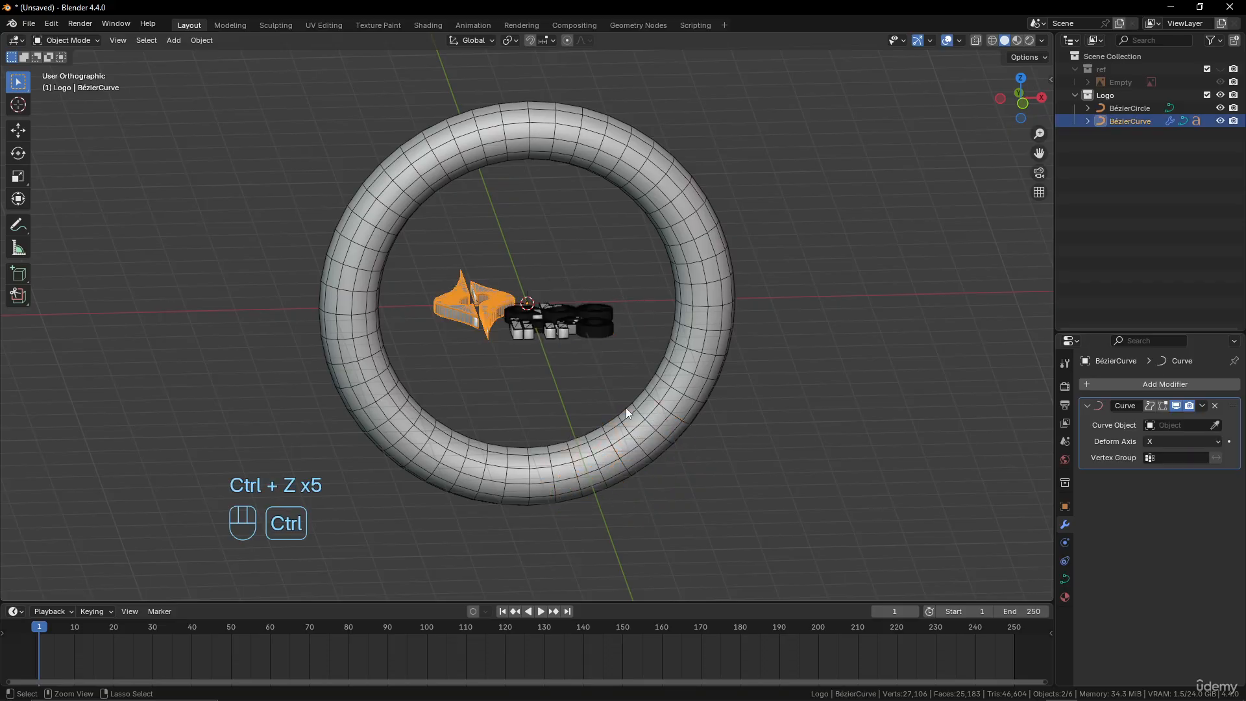
{"action": "middle_click_drag", "start_coordinate": [625, 407], "coordinate": [594, 411]}
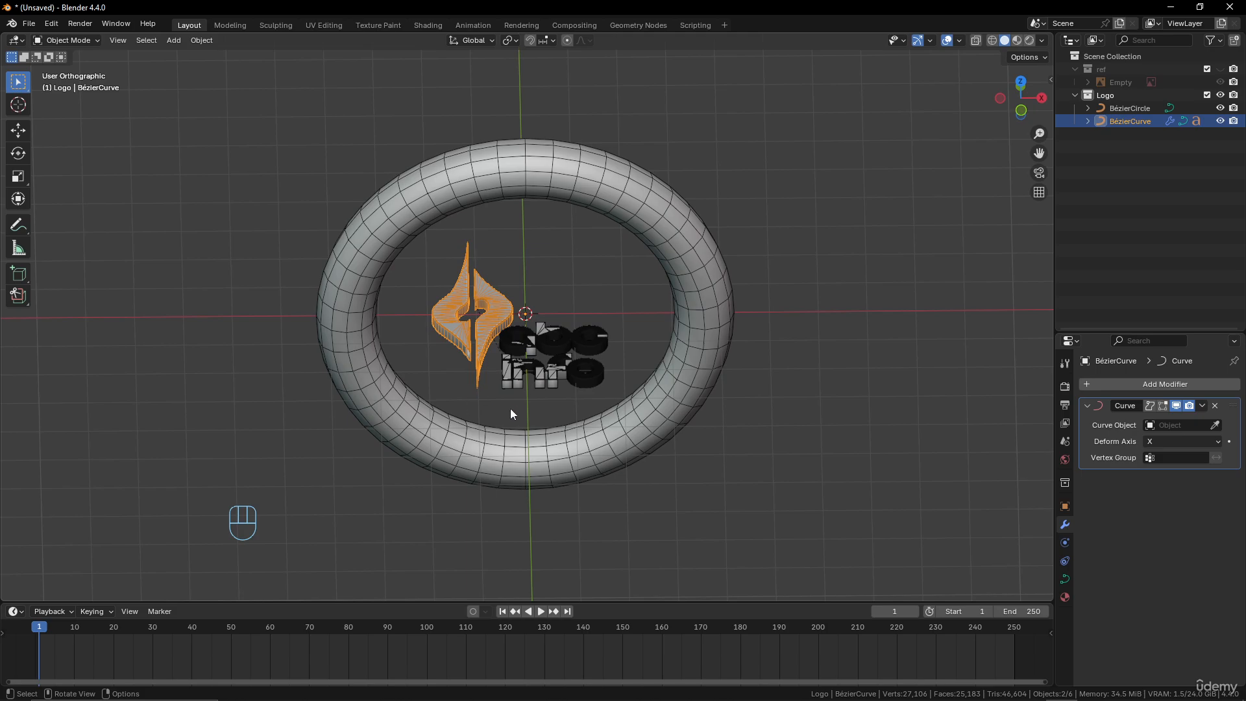
{"action": "scroll", "coordinate": [507, 311], "scroll_direction": "up", "scroll_amount": 4}
{"action": "middle_click_drag", "start_coordinate": [507, 311], "coordinate": [506, 354]}
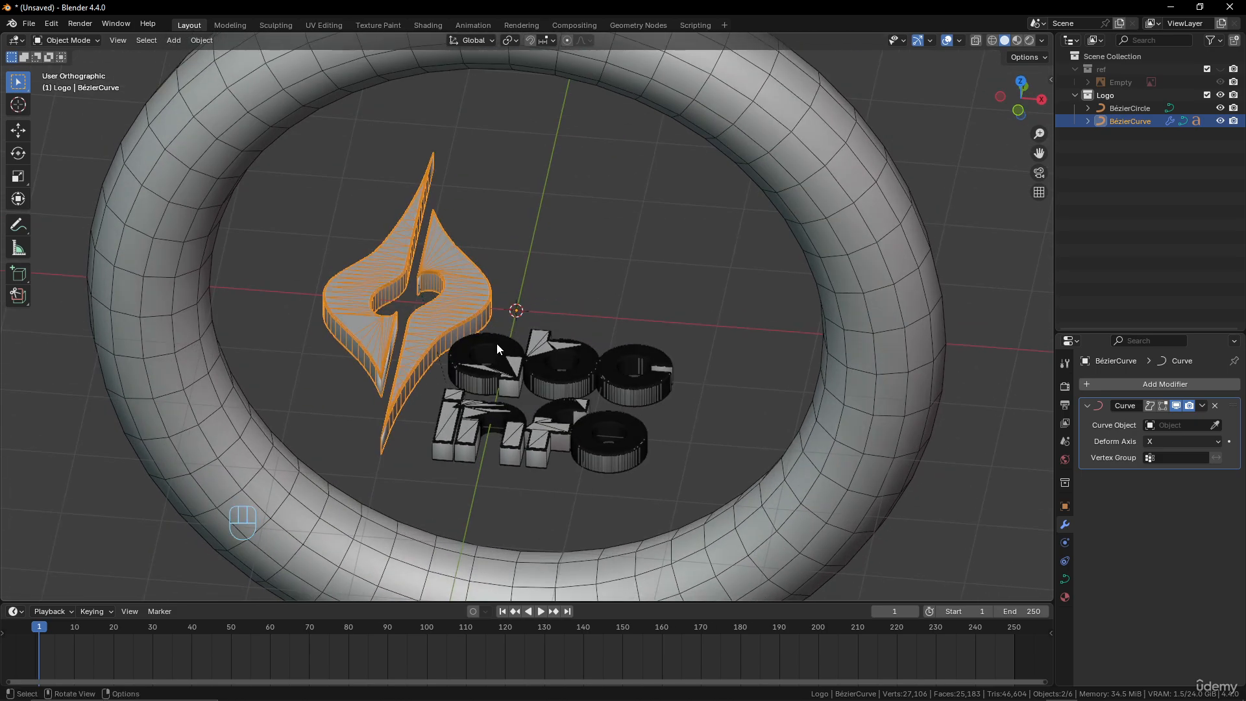
Duplicate the Logo collection and exclude the original collection from the view layer
{"action": "right_click", "coordinate": [1107, 95]}
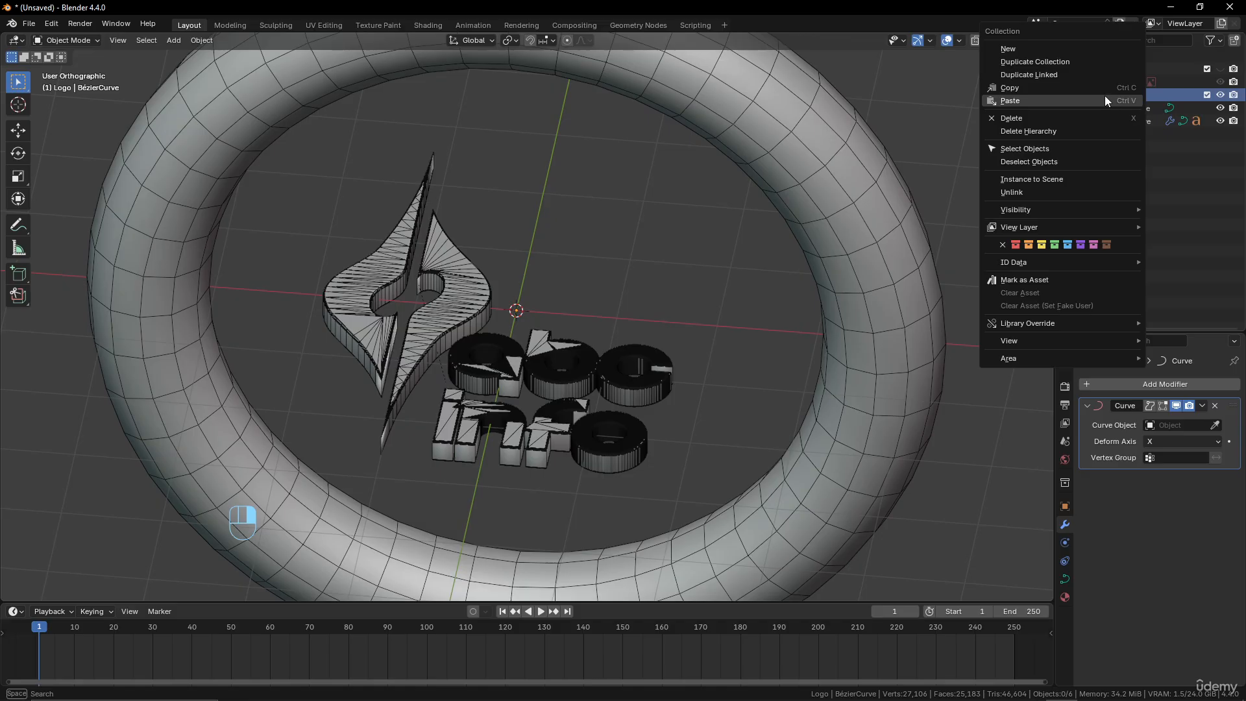
{"action": "left_click", "coordinate": [1053, 63]}
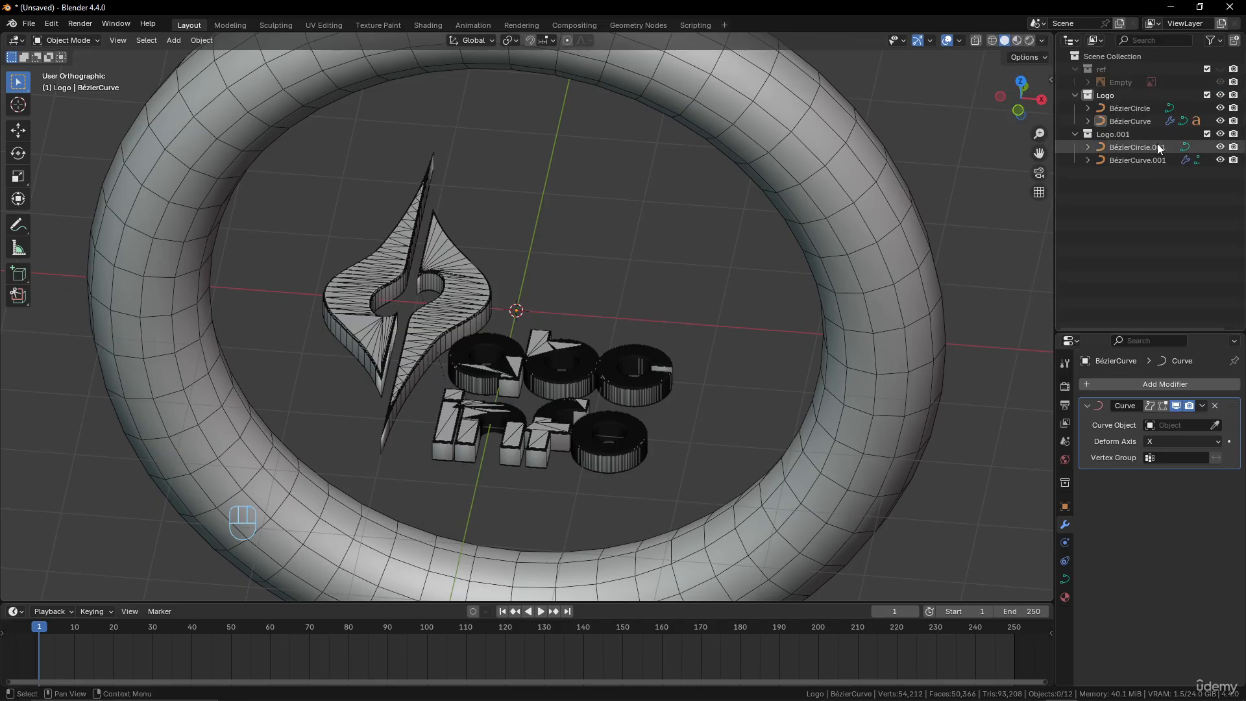
{"action": "left_click", "coordinate": [1207, 94]}
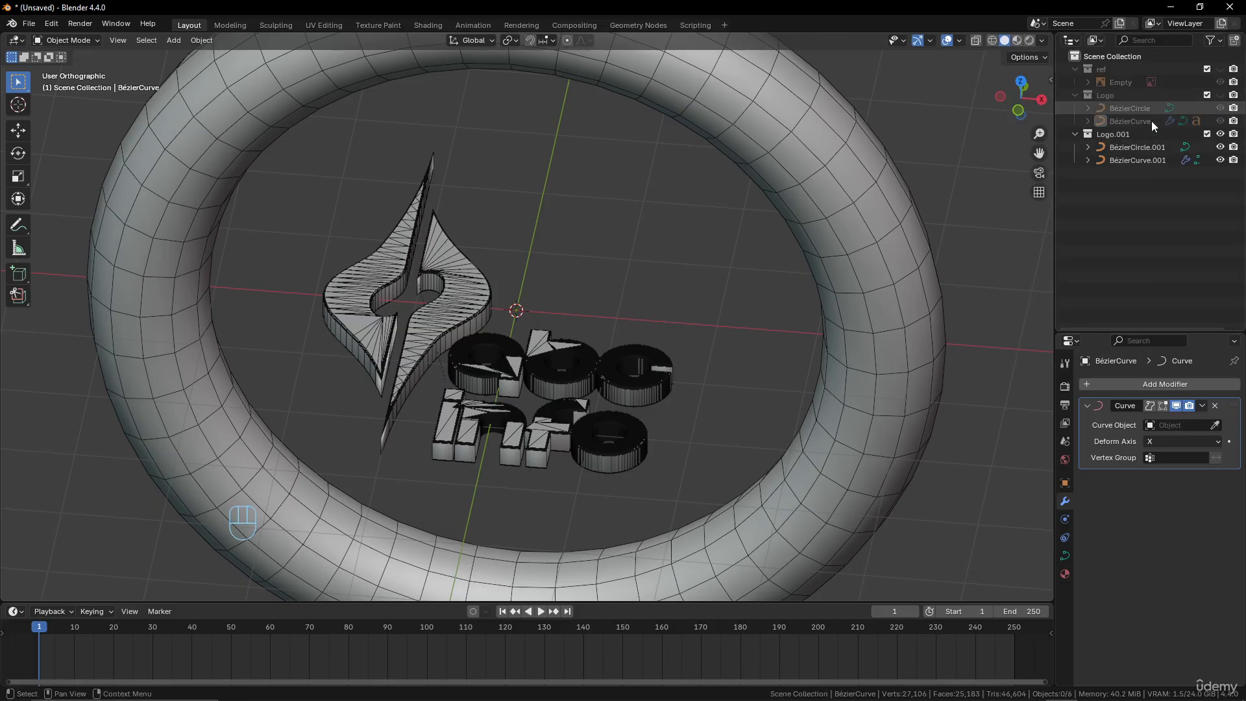
Rename the duplicated collection as Logo mesh
{"action": "double_click", "coordinate": [1112, 135]}
{"action": "left_click_drag", "start_coordinate": [1136, 135], "coordinate": [1115, 148]}
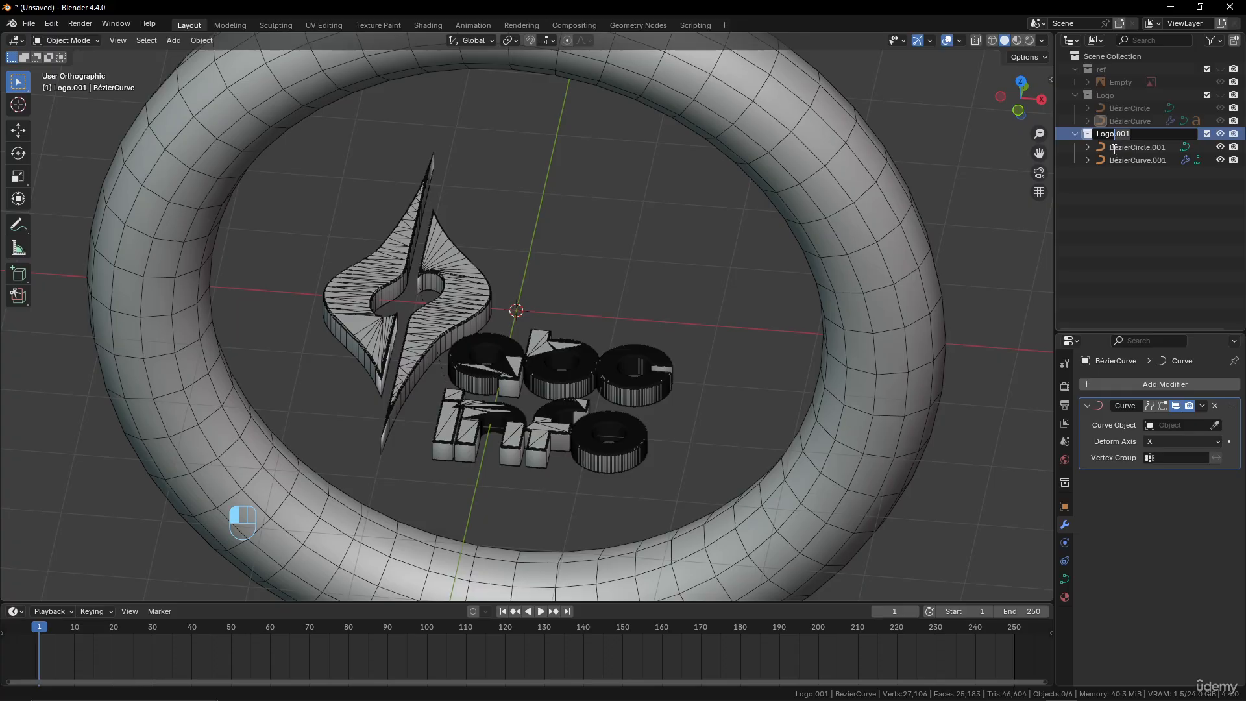
{"action": "type", "text": "mesh"}
{"action": "key", "text": "Return"}
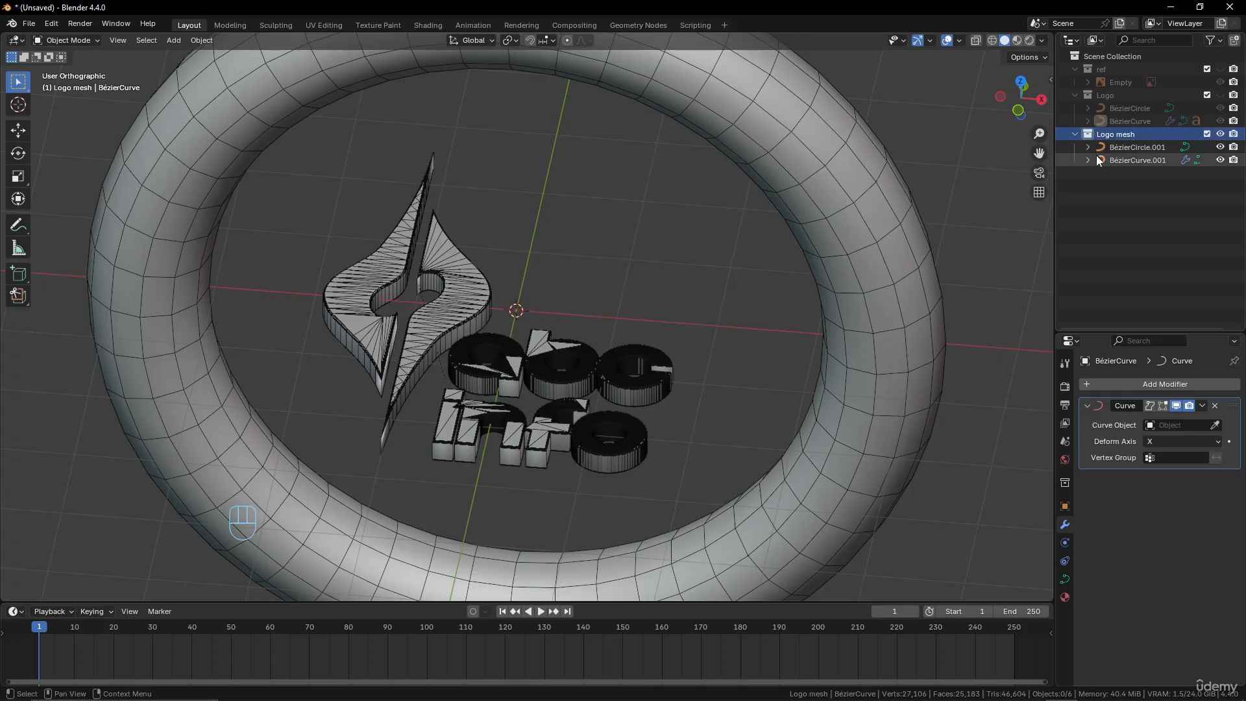
{"action": "scroll", "coordinate": [521, 337], "scroll_direction": "down", "scroll_amount": 3}
{"action": "scroll", "coordinate": [702, 296], "scroll_direction": "up", "scroll_amount": 1}
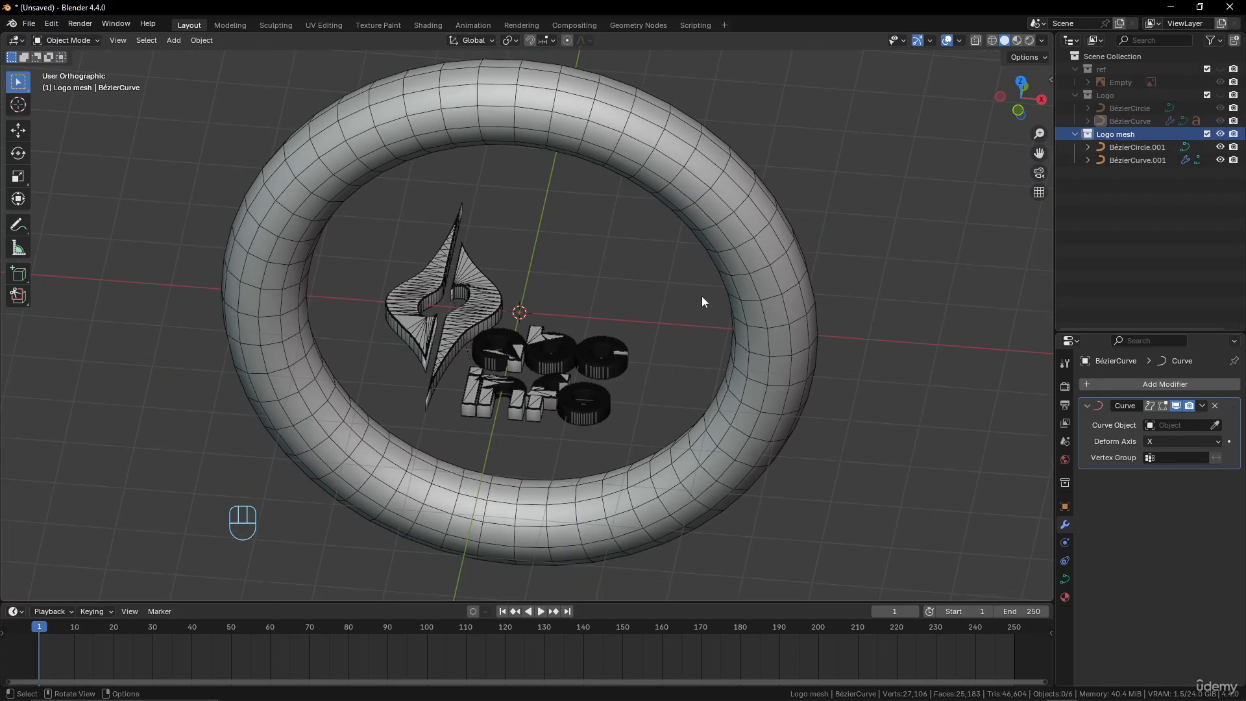
{"action": "left_click", "coordinate": [959, 40]}
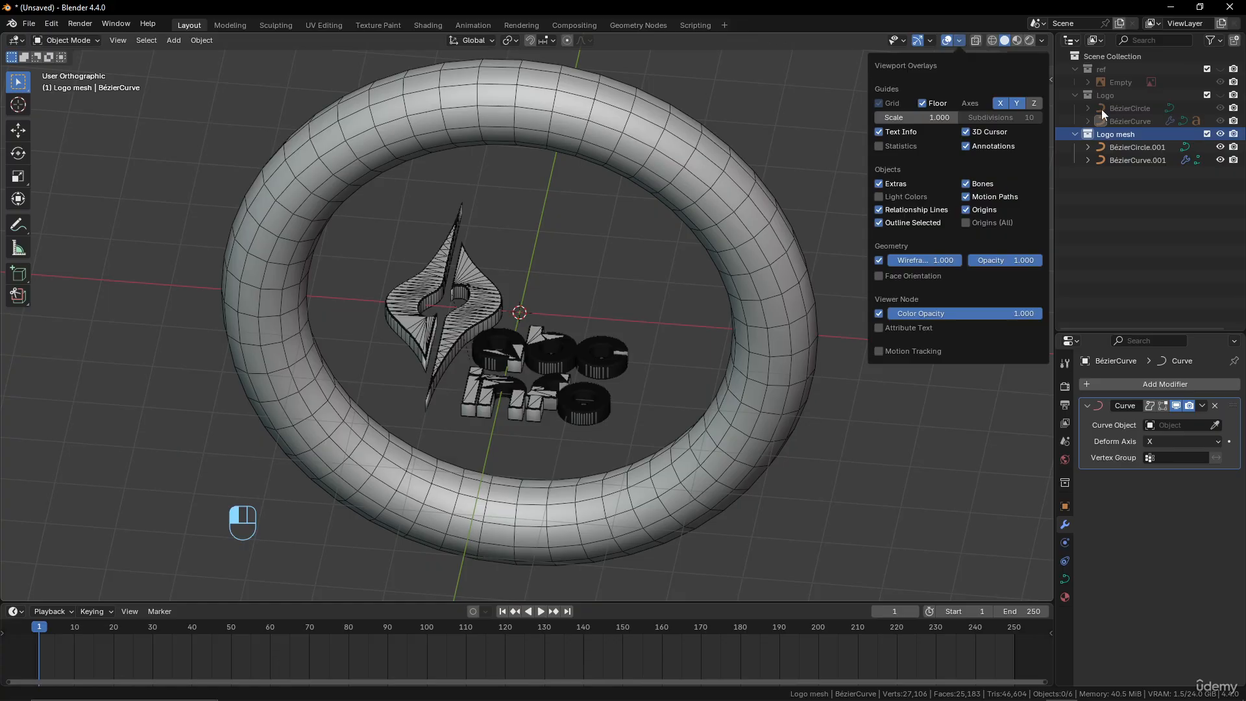
{"action": "scroll", "coordinate": [587, 320], "scroll_direction": "up", "scroll_amount": 3}
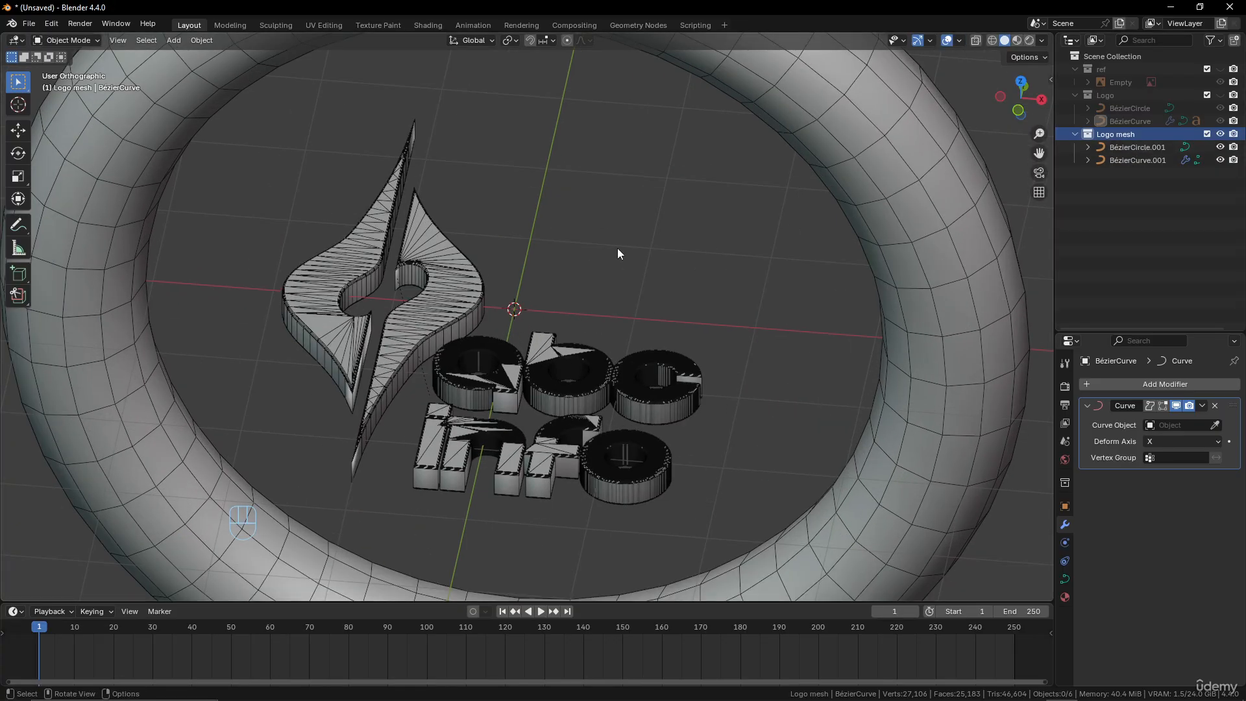
Convert the duplicated emblem and its abc info text to meshes
{"action": "left_click", "coordinate": [440, 290]}
{"action": "left_click", "coordinate": [488, 344], "text": "shift"}
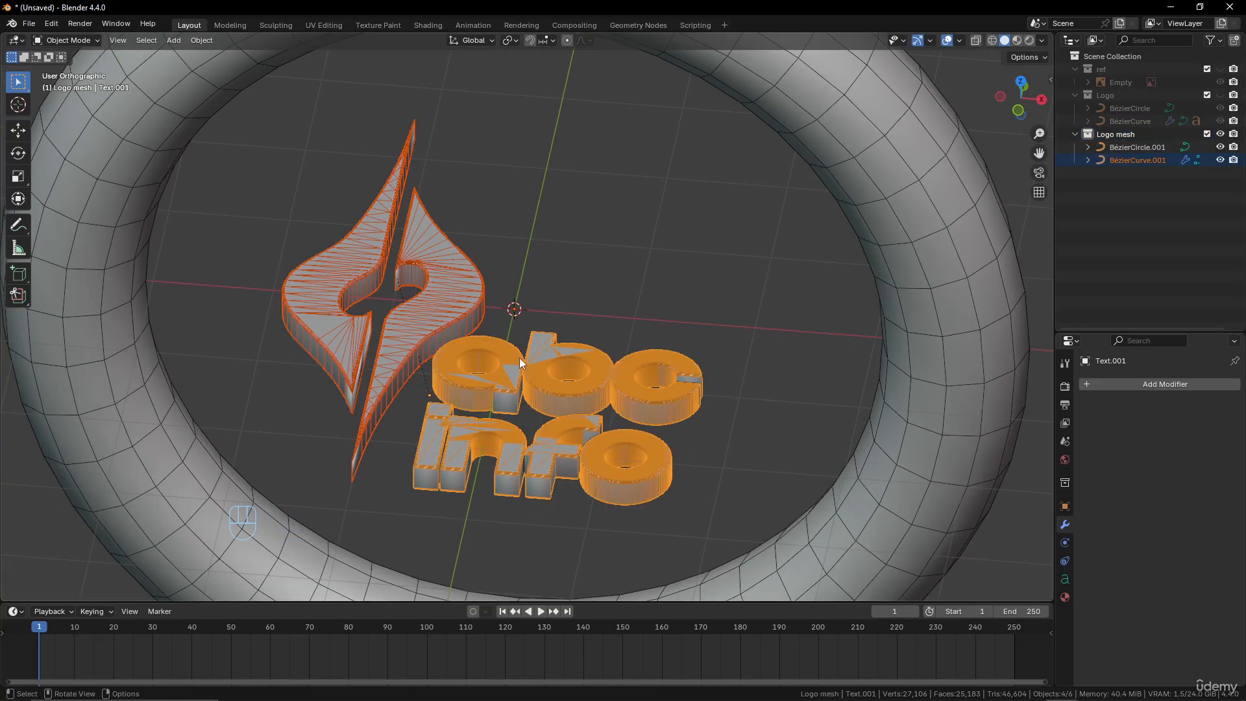
{"action": "left_click", "coordinate": [456, 290]}
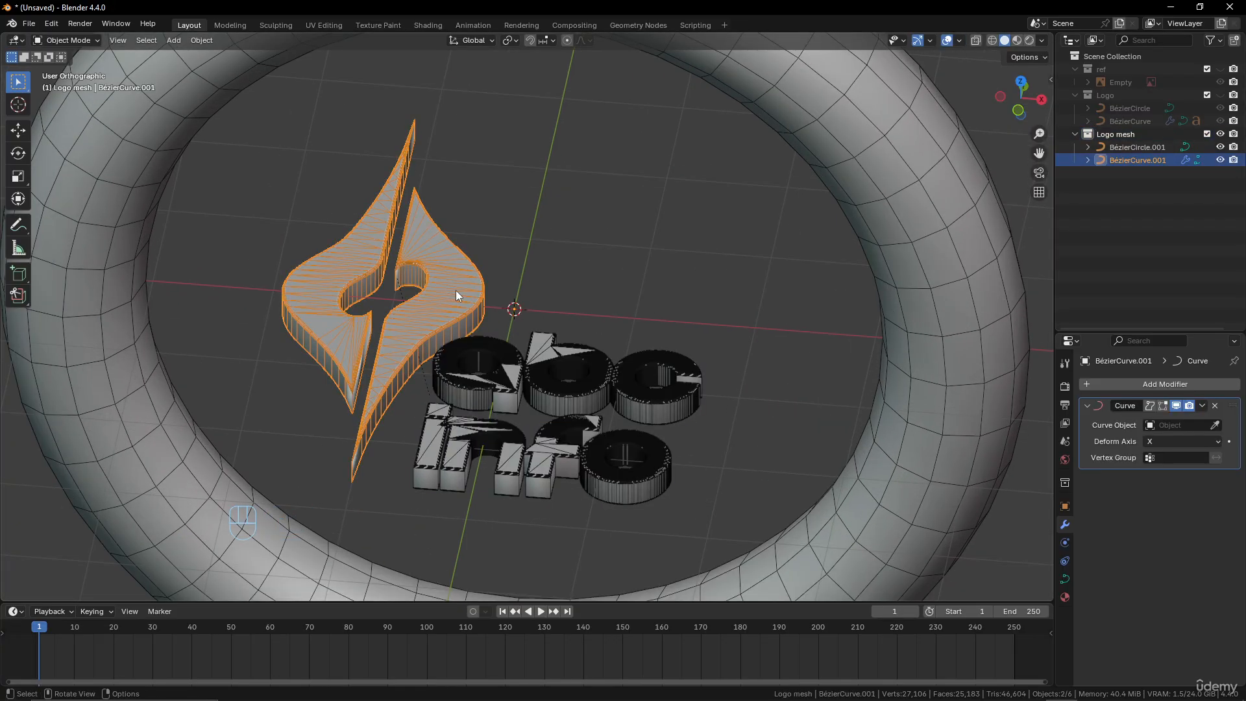
{"action": "left_click", "coordinate": [517, 368], "text": "shift"}
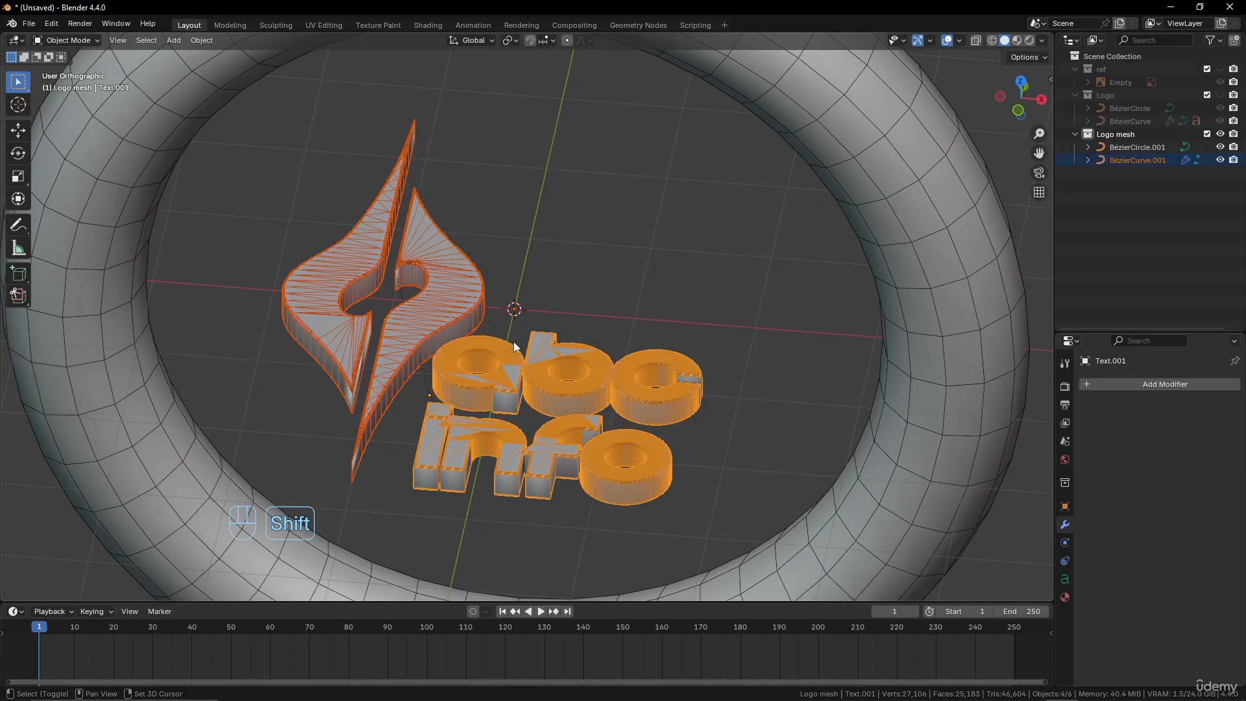
{"action": "right_click", "coordinate": [508, 271]}
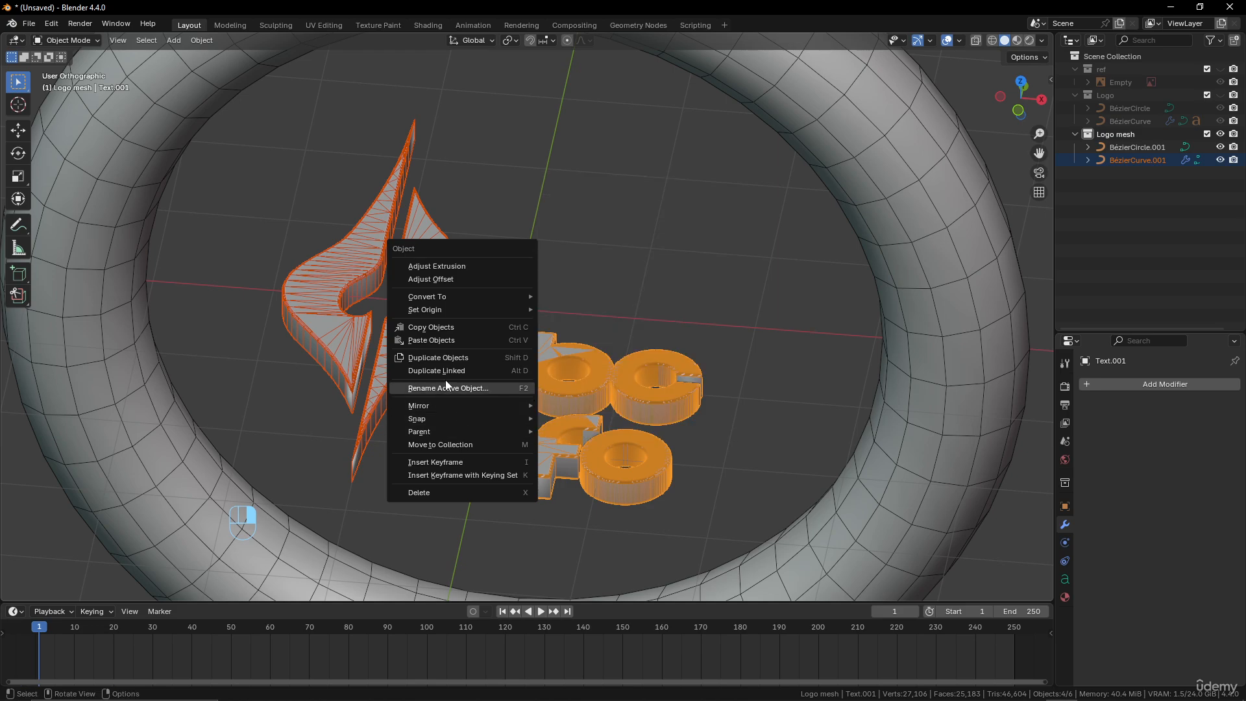
{"action": "mouse_move", "coordinate": [524, 297]}
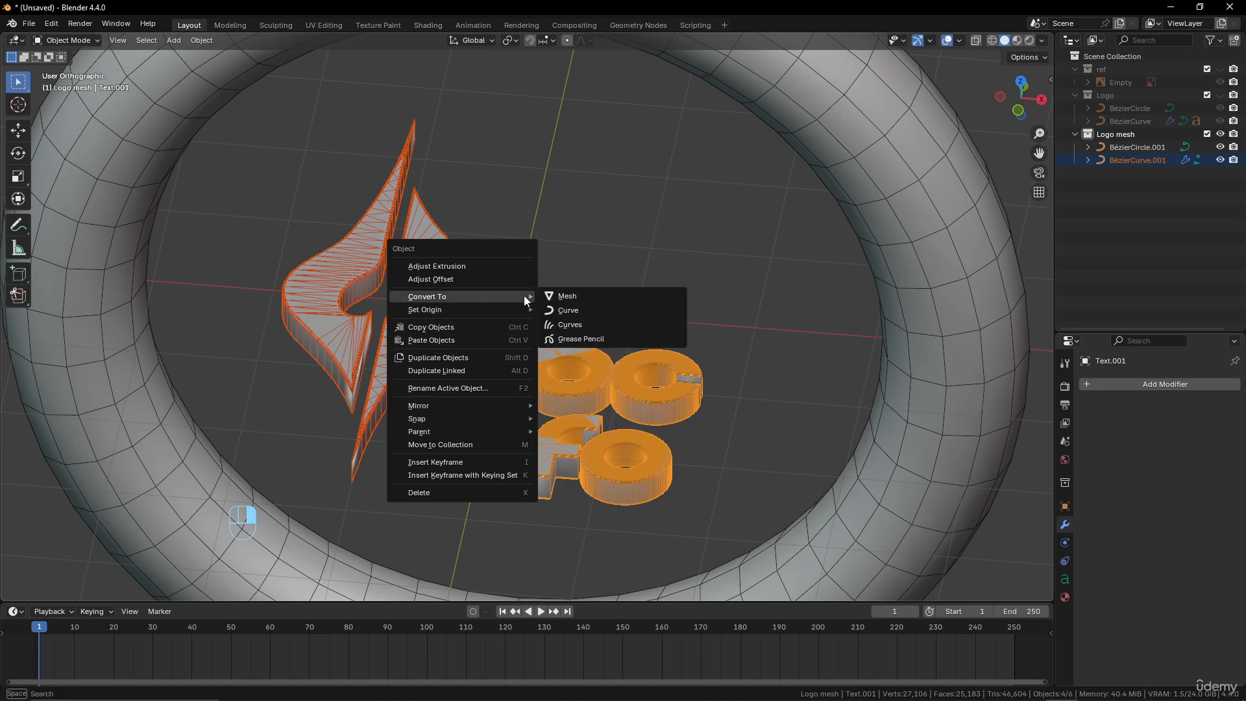
{"action": "left_click", "coordinate": [587, 295]}
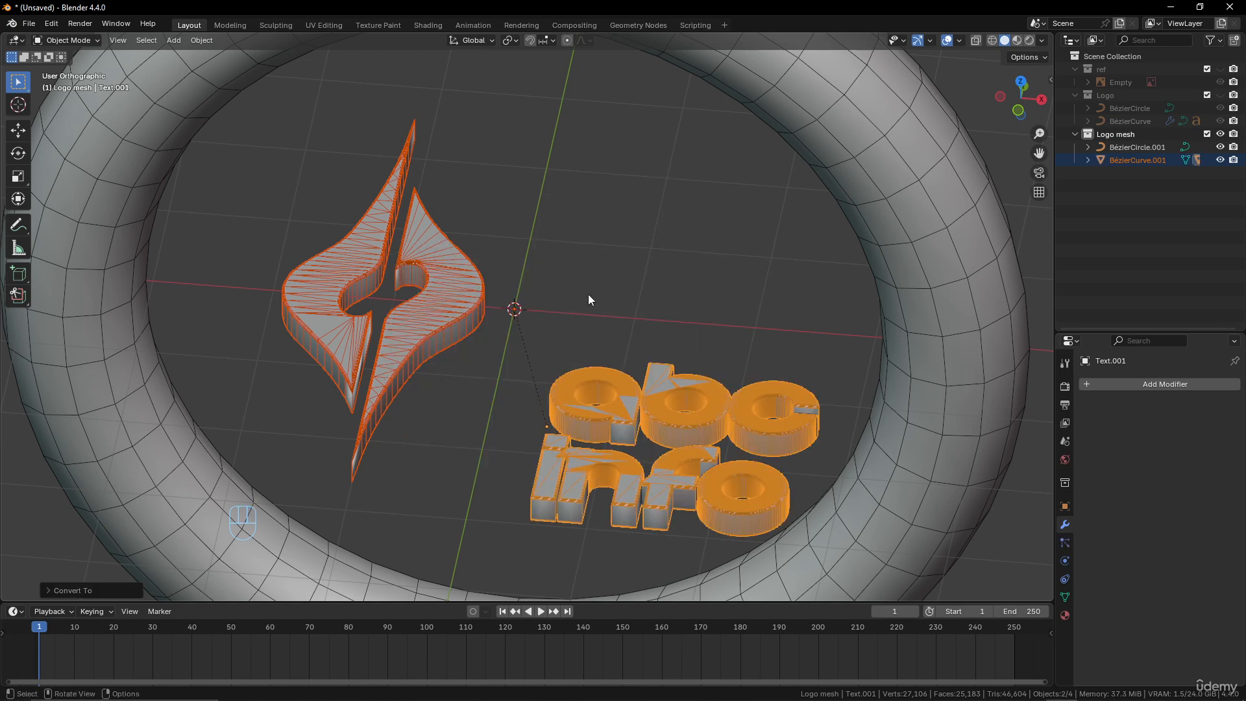
Move the converted text back beside the emblem, keeping its height along the global Z axis locked
{"action": "left_click", "coordinate": [621, 407]}
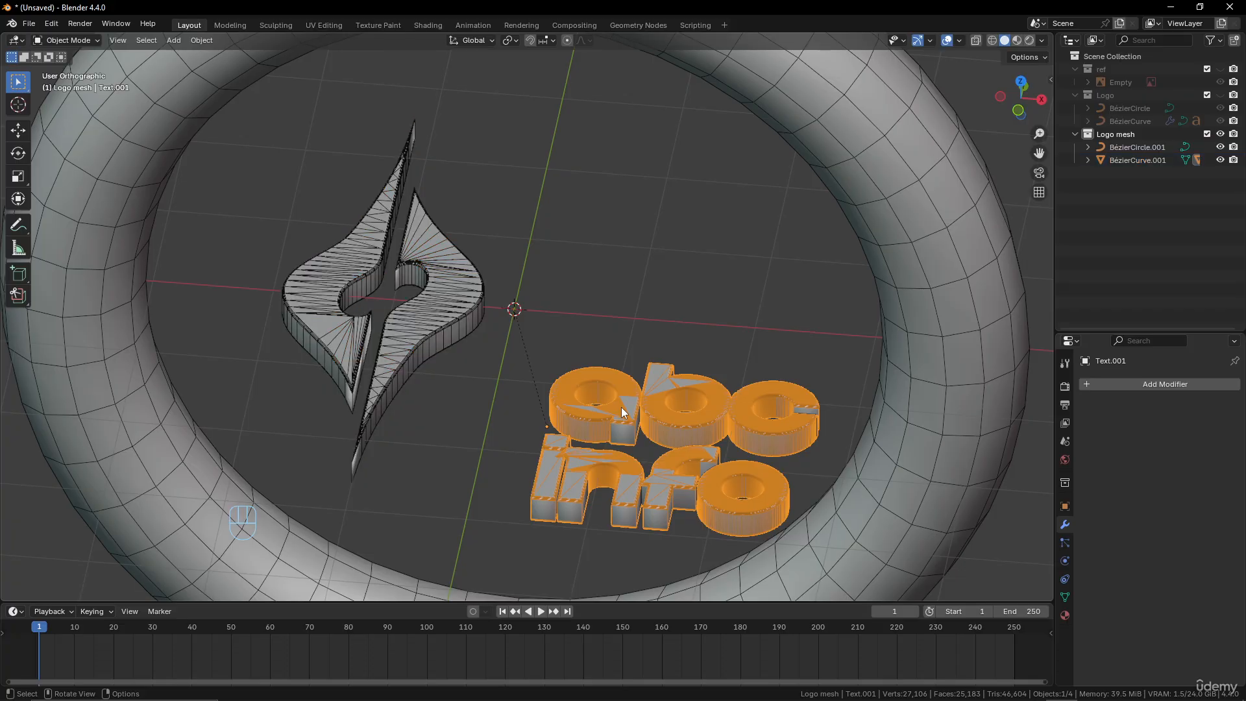
{"action": "key", "text": "g"}
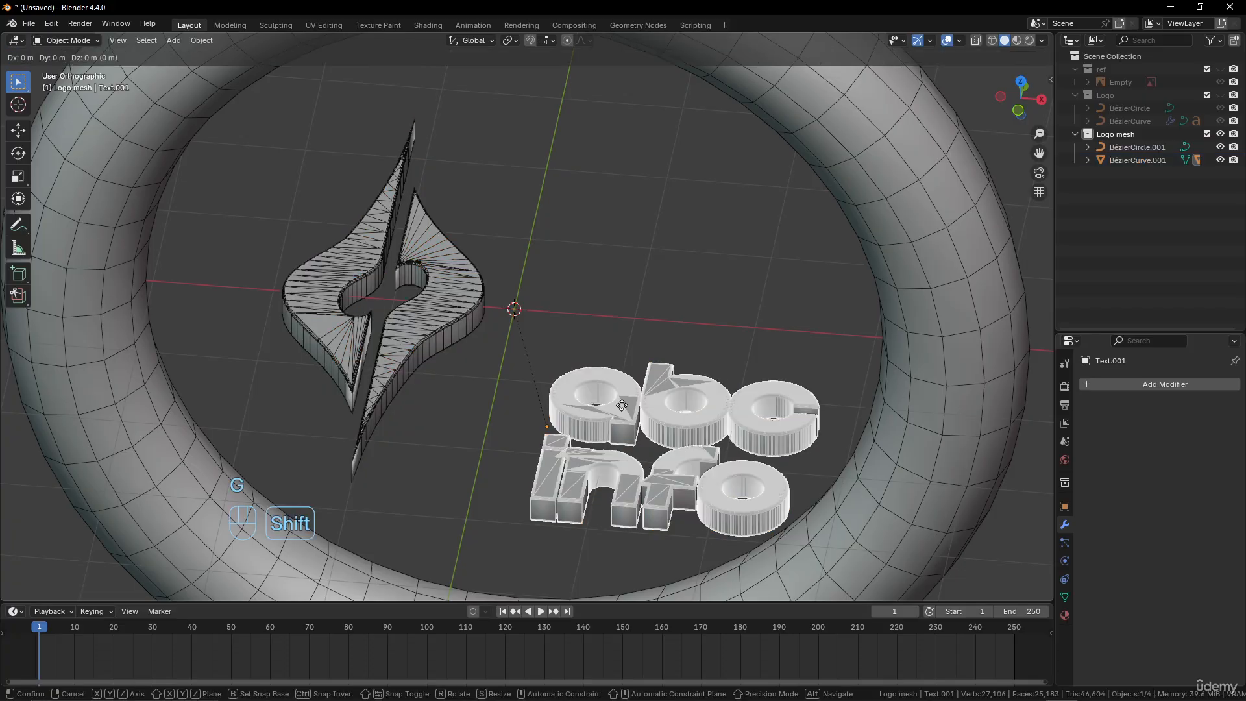
{"action": "key", "text": "shift+z"}
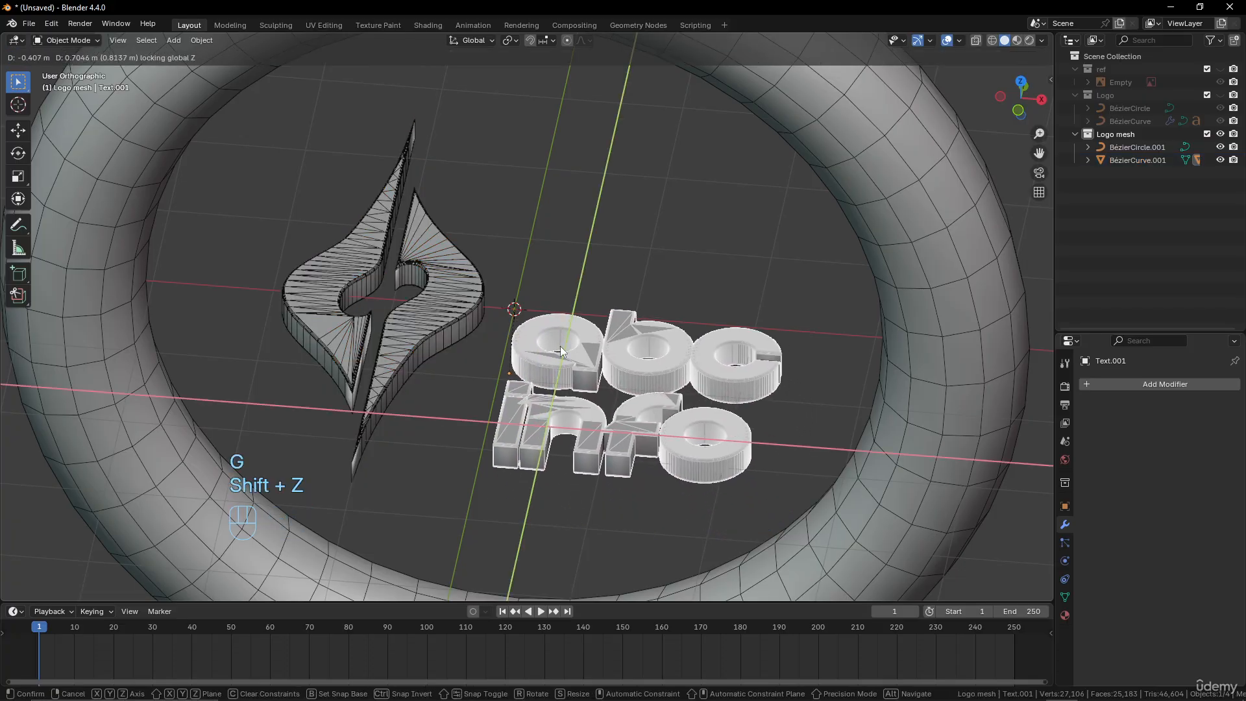
{"action": "left_click", "coordinate": [559, 346]}
{"action": "middle_click_drag", "start_coordinate": [560, 345], "coordinate": [632, 442]}
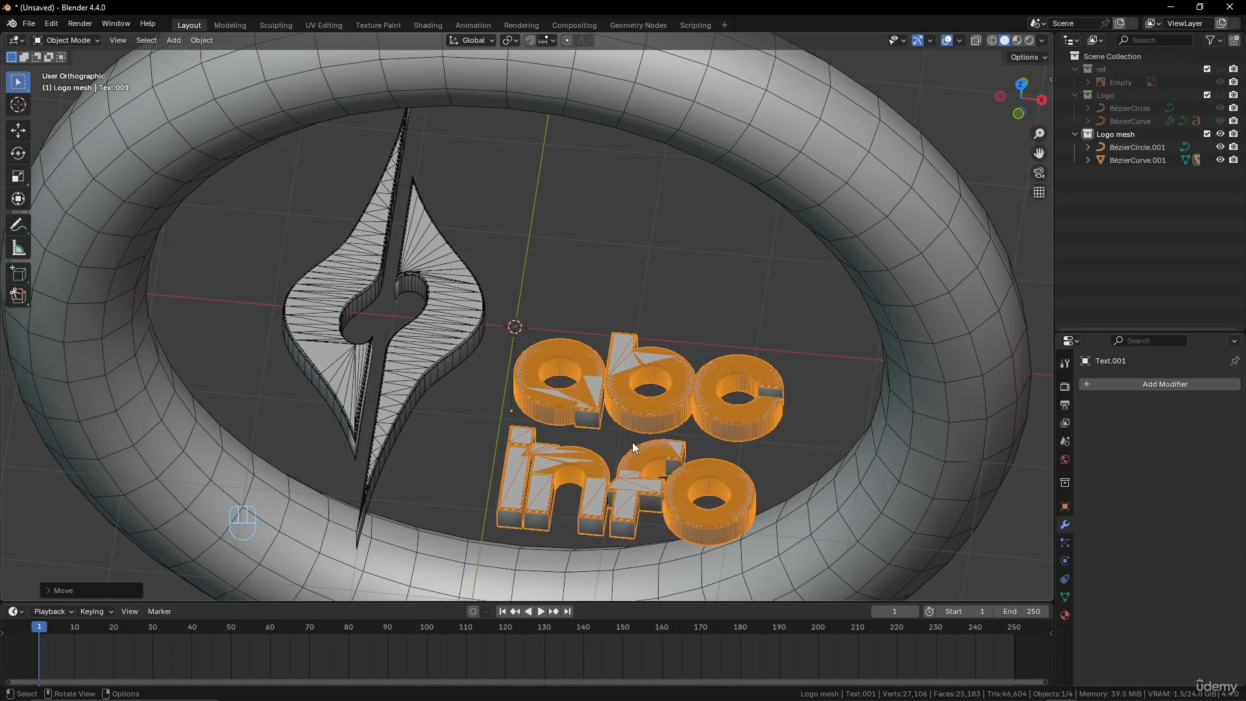
{"action": "key", "text": "g"}
{"action": "key", "text": "shift+z"}
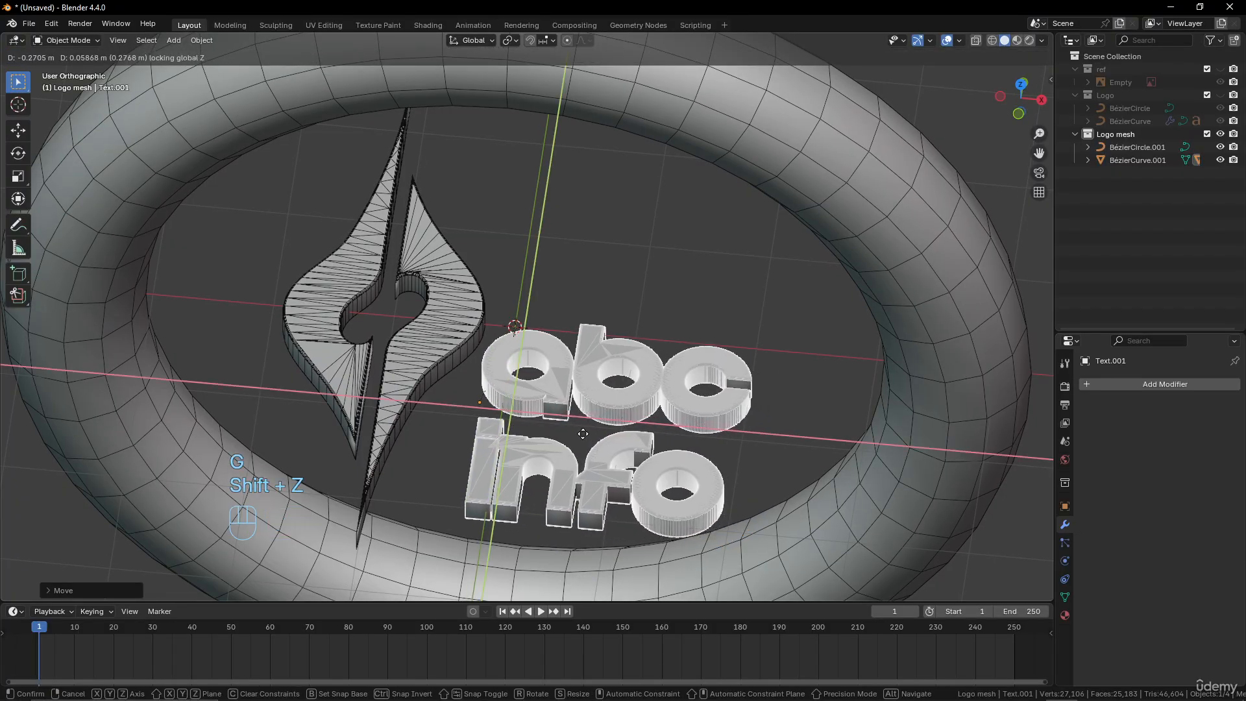
{"action": "left_click", "coordinate": [466, 339]}
Select the emblem and text meshes together and examine their converted topology in Edit Mode
{"action": "left_click", "coordinate": [480, 337]}
{"action": "left_click", "coordinate": [544, 354], "text": "shift"}
{"action": "middle_click_drag", "start_coordinate": [544, 354], "coordinate": [563, 404]}
{"action": "key", "text": "Tab"}
{"action": "scroll", "coordinate": [546, 380], "scroll_direction": "up", "scroll_amount": 5}
{"action": "scroll", "coordinate": [712, 430], "scroll_direction": "up", "scroll_amount": 5}
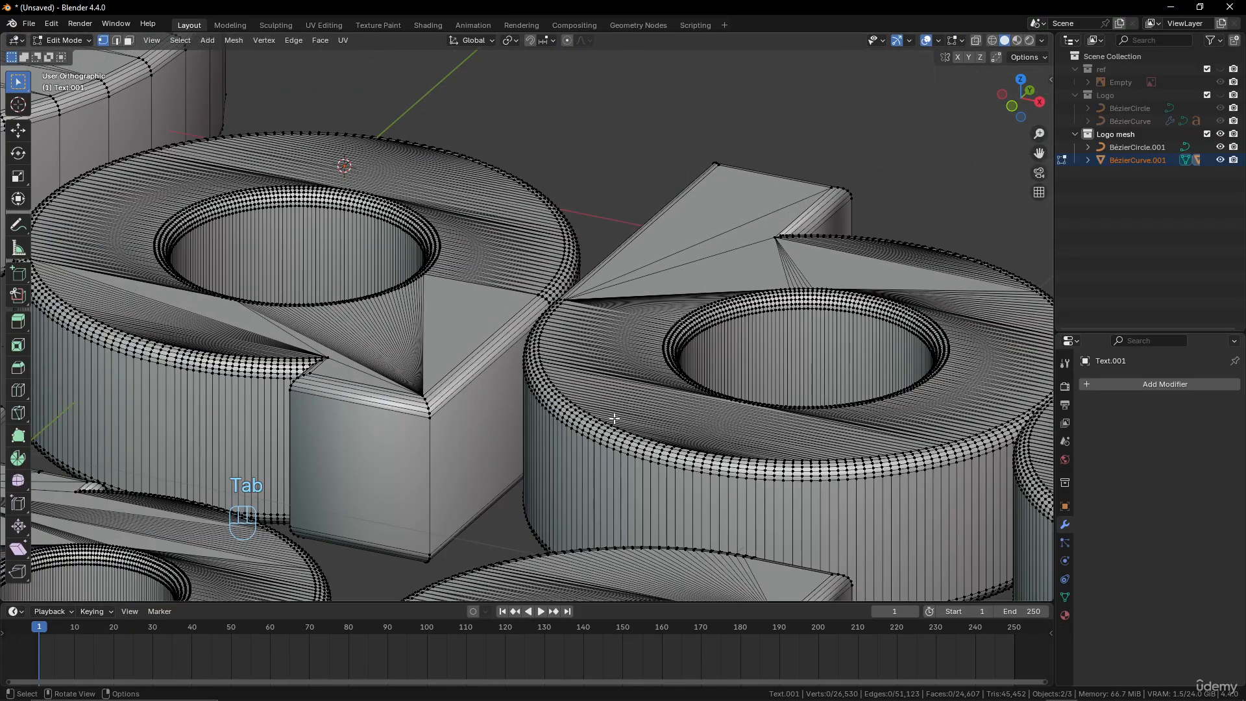
{"action": "scroll", "coordinate": [343, 382], "scroll_direction": "down", "scroll_amount": 9}
{"action": "middle_click_drag", "start_coordinate": [394, 385], "coordinate": [470, 404], "text": "shift"}
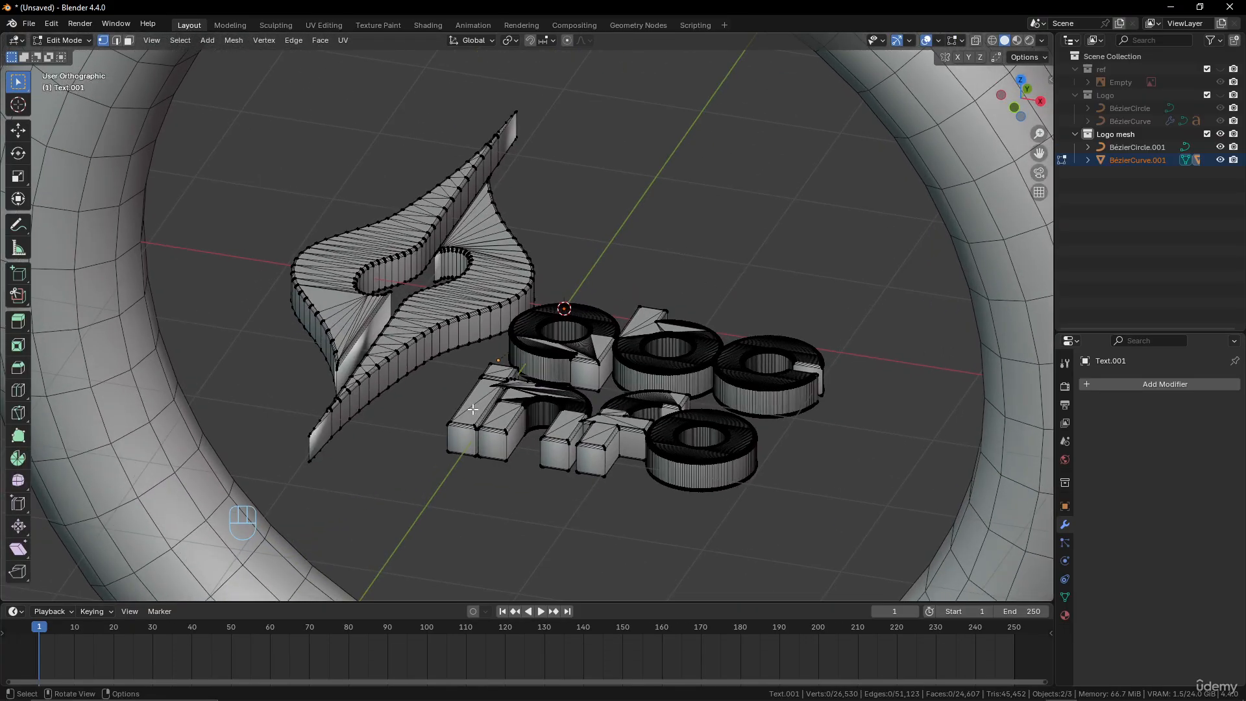
{"action": "key", "text": "Tab"}
{"action": "key", "text": "Tab"}
{"action": "scroll", "coordinate": [470, 403], "scroll_direction": "up", "scroll_amount": 5}
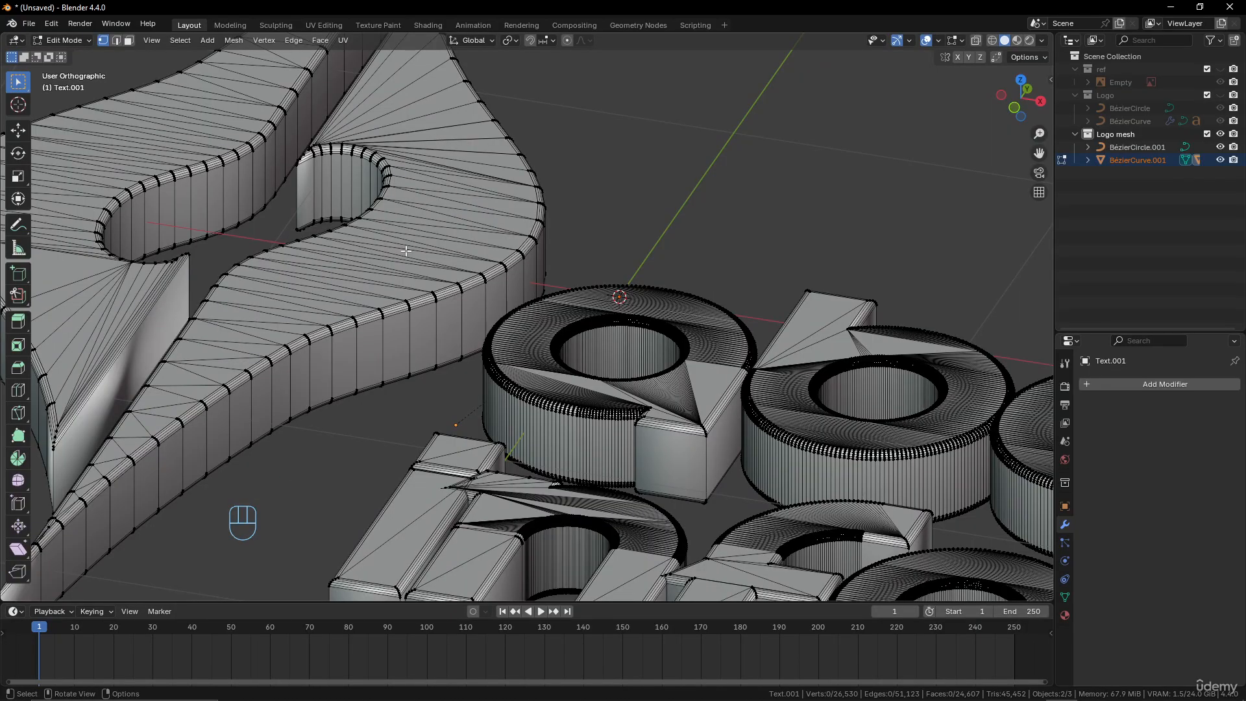
{"action": "scroll", "coordinate": [531, 340], "scroll_direction": "down", "scroll_amount": 3}
{"action": "key", "text": "Tab"}
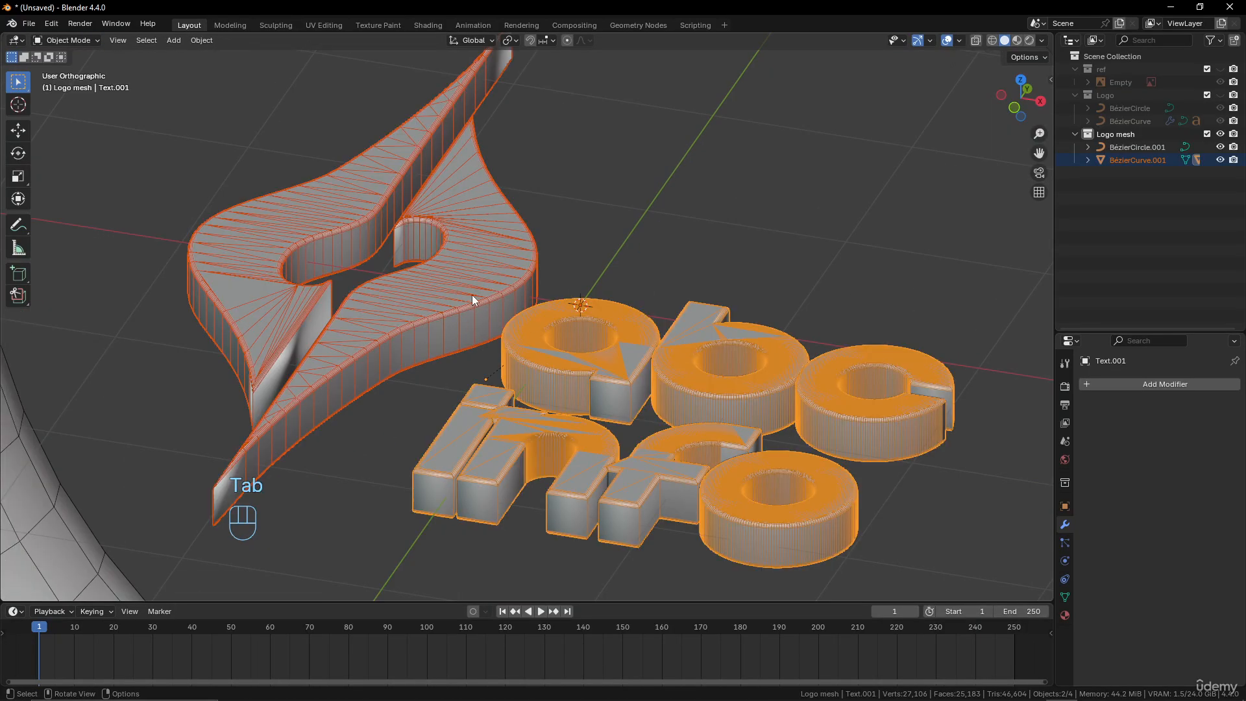
{"action": "middle_click_drag", "start_coordinate": [472, 300], "coordinate": [489, 305]}
{"action": "key", "text": "Tab"}
{"action": "scroll", "coordinate": [489, 305], "scroll_direction": "up", "scroll_amount": 6}
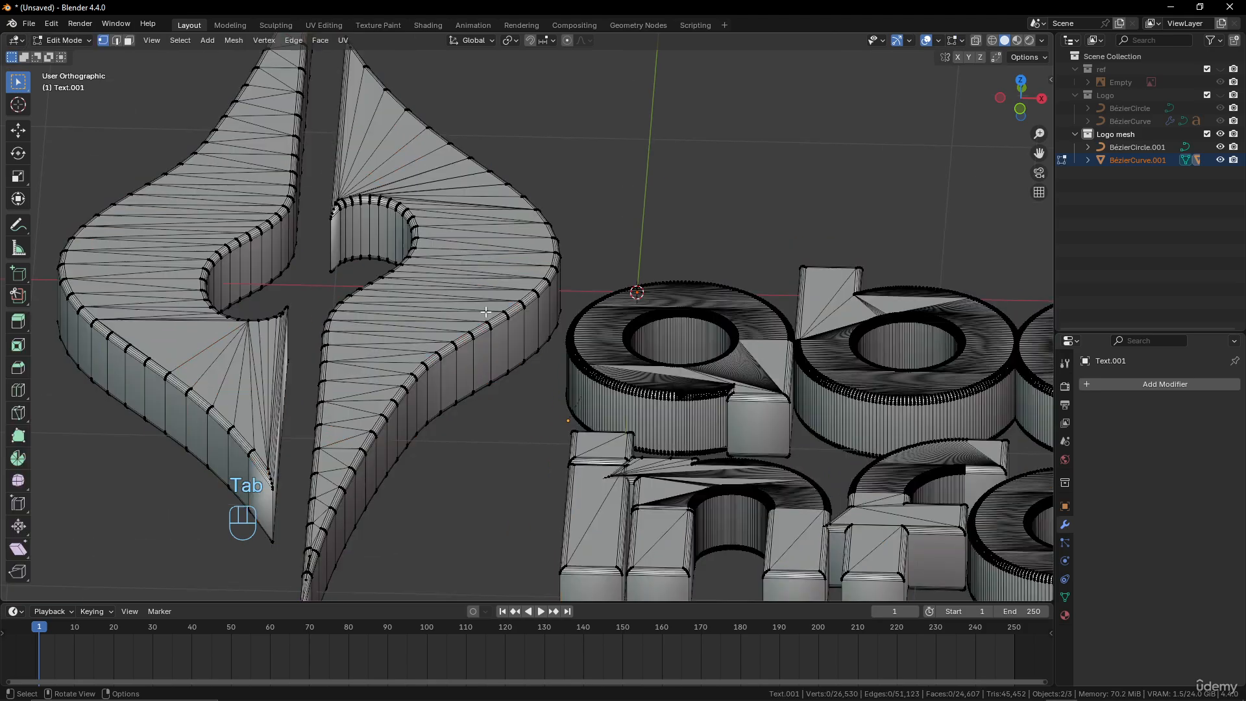
{"action": "scroll", "coordinate": [403, 266], "scroll_direction": "down", "scroll_amount": 3}
{"action": "key", "text": "Tab"}
{"action": "scroll", "coordinate": [402, 266], "scroll_direction": "down", "scroll_amount": 5}
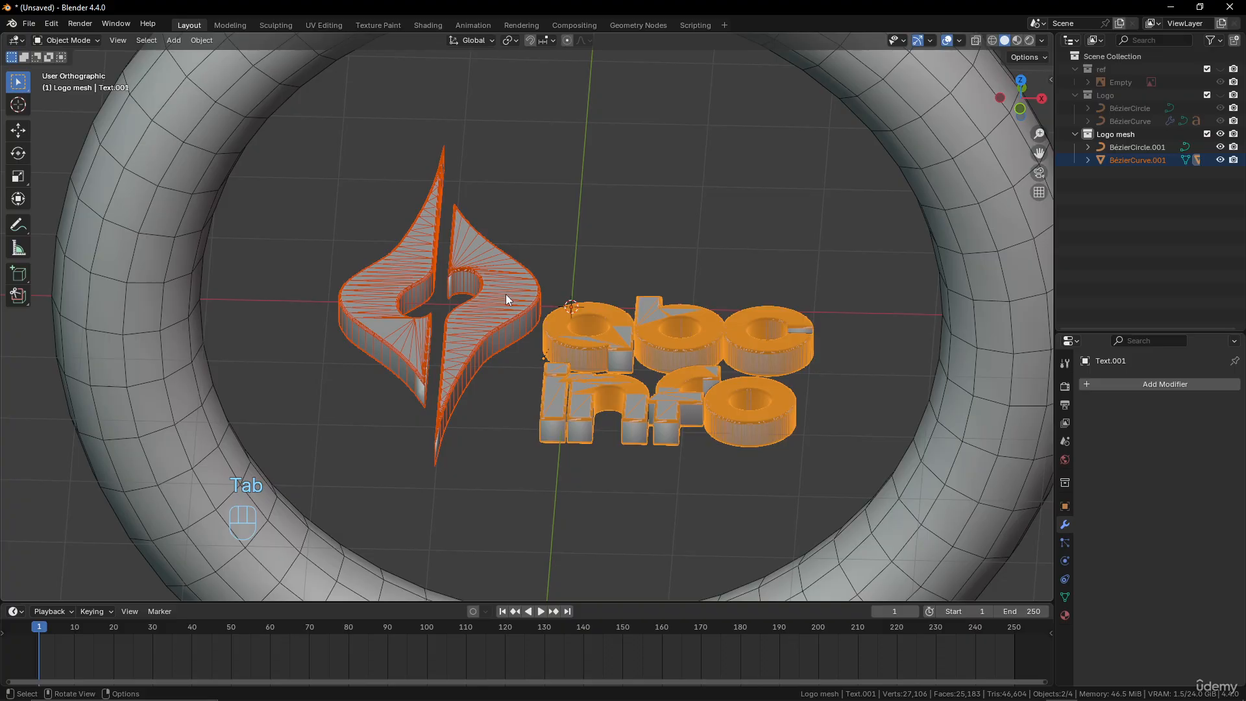
Join the emblem and text meshes into one object and select all of its geometry in Edit Mode
{"action": "key", "text": "ctrl+j"}
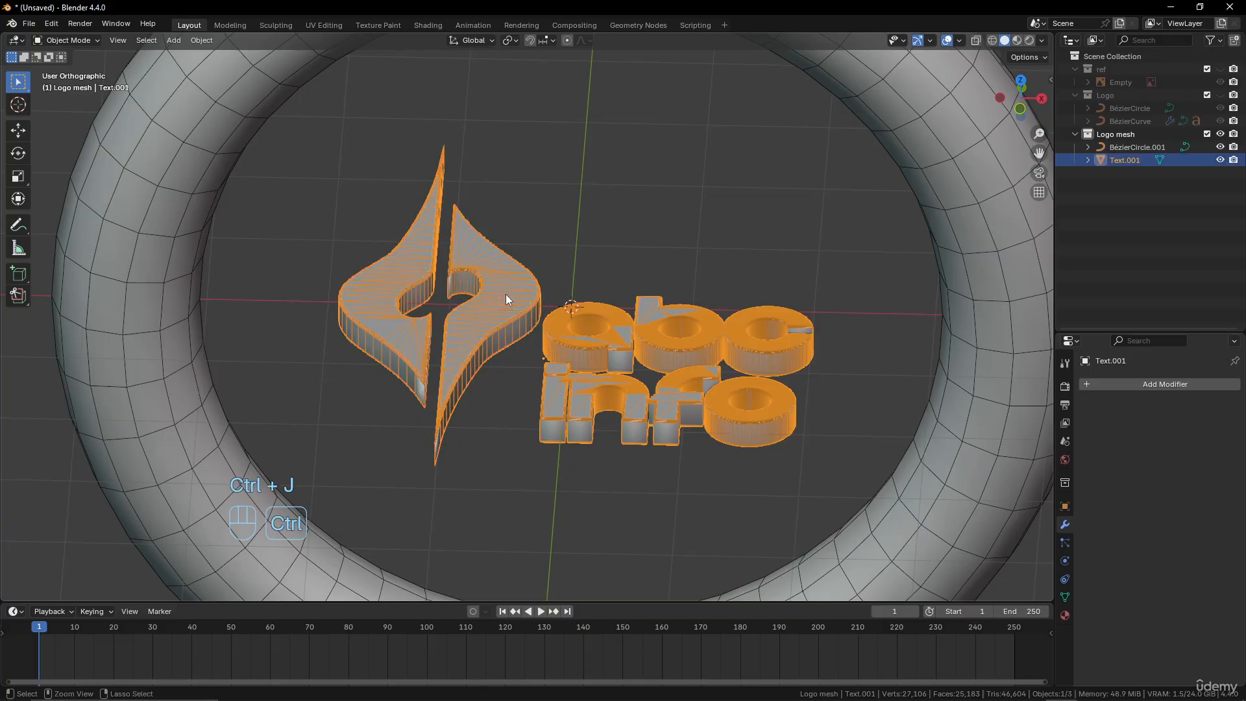
{"action": "middle_click_drag", "start_coordinate": [505, 294], "coordinate": [494, 294]}
{"action": "key", "text": "Tab"}
{"action": "scroll", "coordinate": [551, 323], "scroll_direction": "up", "scroll_amount": 4}
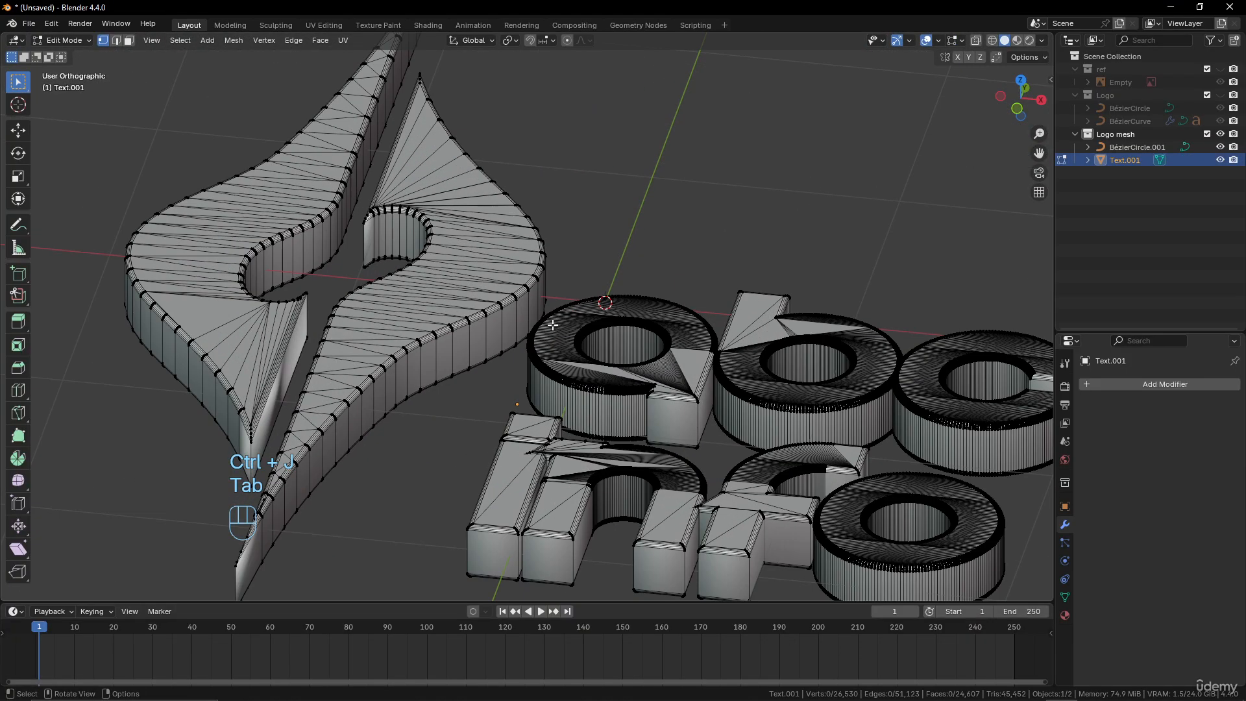
{"action": "scroll", "coordinate": [552, 324], "scroll_direction": "down", "scroll_amount": 3}
{"action": "key", "text": "a"}
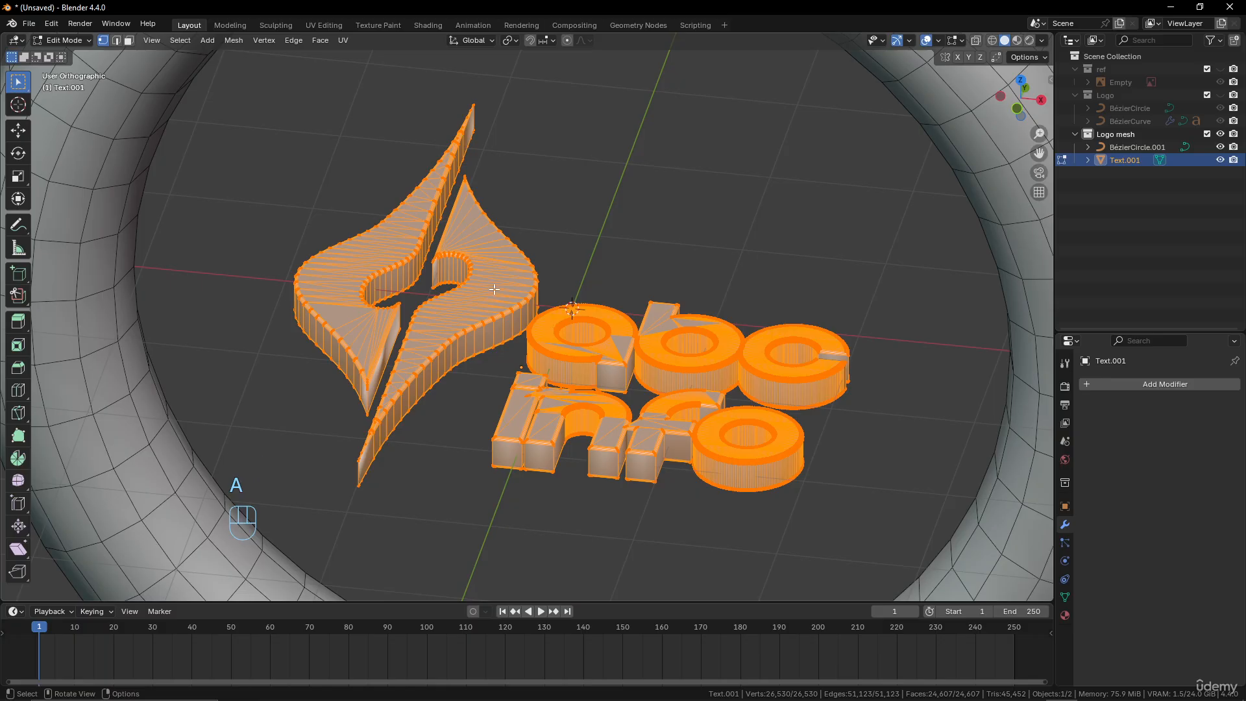
Add a Remesh modifier to the joined logo mesh and return to Object Mode
{"action": "scroll", "coordinate": [494, 288], "scroll_direction": "down", "scroll_amount": 2}
{"action": "scroll", "coordinate": [527, 337], "scroll_direction": "up", "scroll_amount": 1}
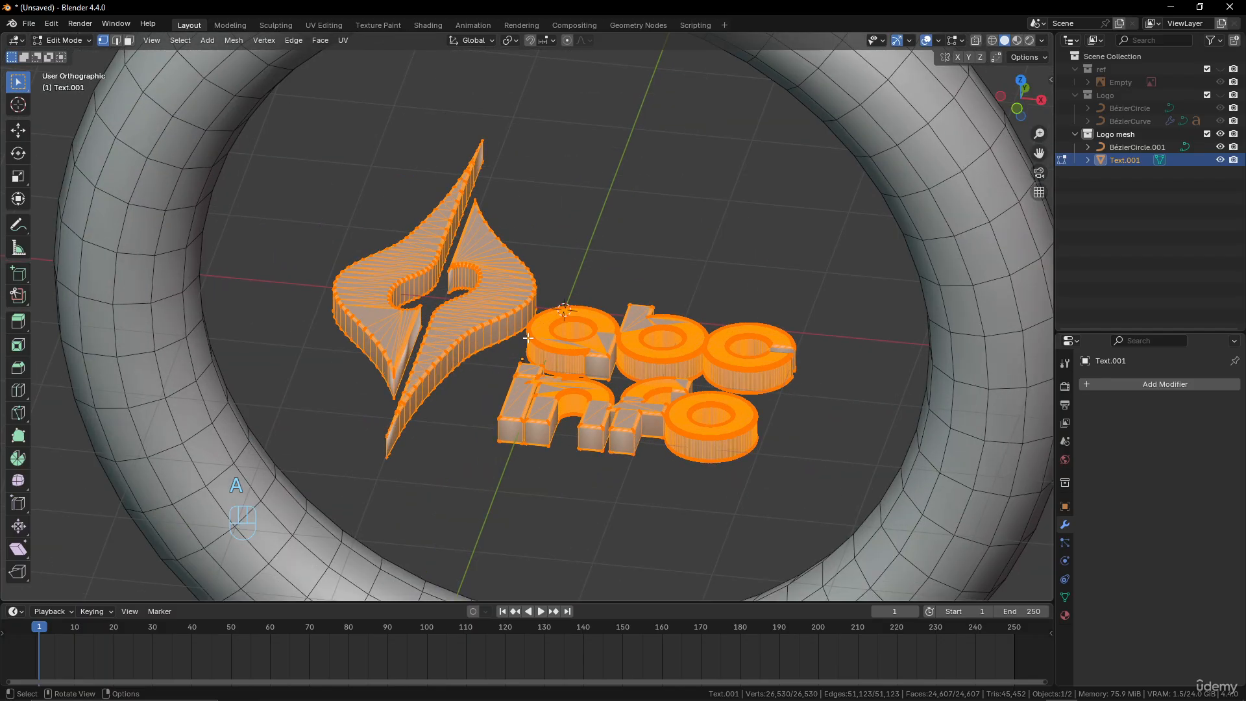
{"action": "scroll", "coordinate": [527, 338], "scroll_direction": "up", "scroll_amount": 2}
{"action": "scroll", "coordinate": [528, 338], "scroll_direction": "up", "scroll_amount": 1}
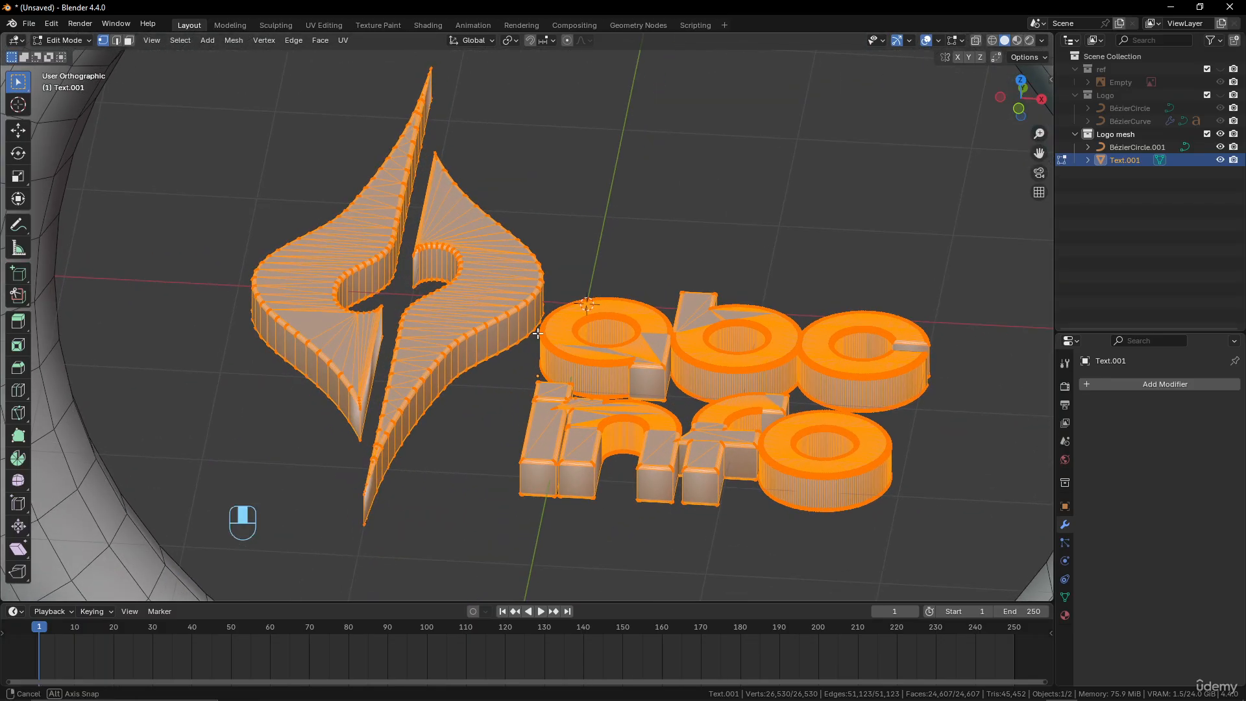
{"action": "left_click", "coordinate": [1150, 383]}
{"action": "mouse_move", "coordinate": [1150, 383]}
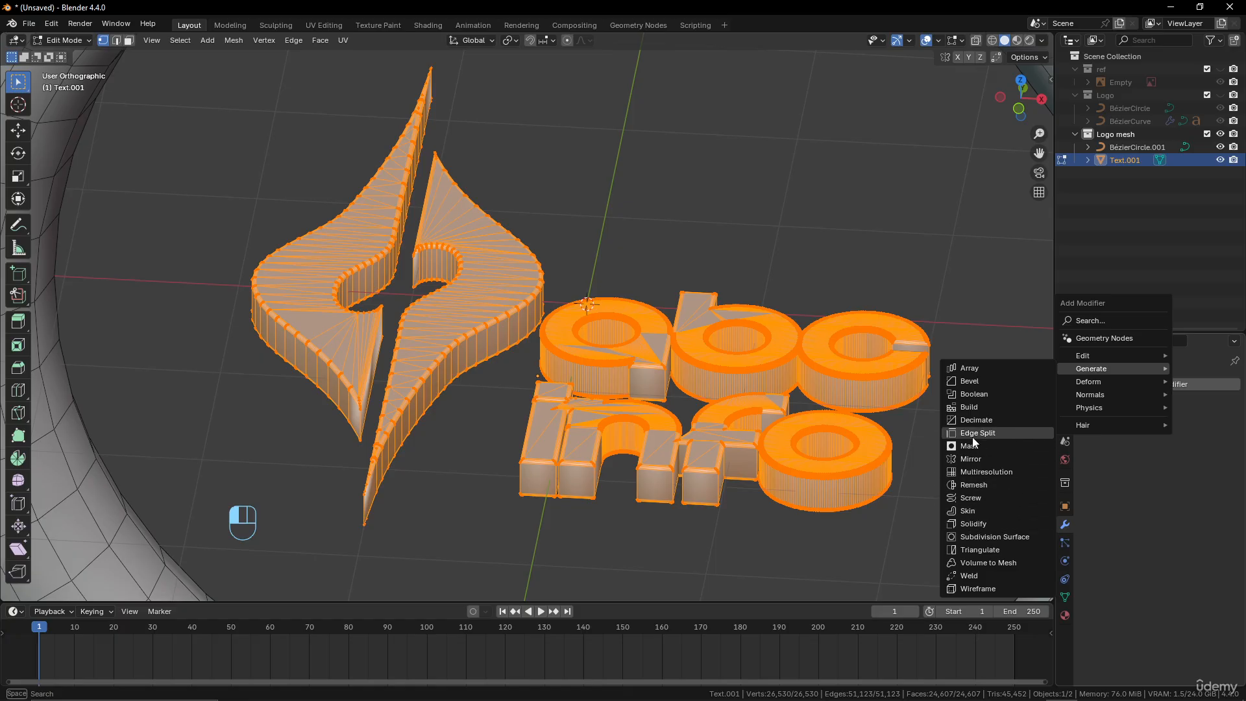
{"action": "left_click", "coordinate": [973, 484]}
{"action": "scroll", "coordinate": [728, 465], "scroll_direction": "down", "scroll_amount": 4}
{"action": "key", "text": "Tab"}
{"action": "scroll", "coordinate": [504, 345], "scroll_direction": "up", "scroll_amount": 8}
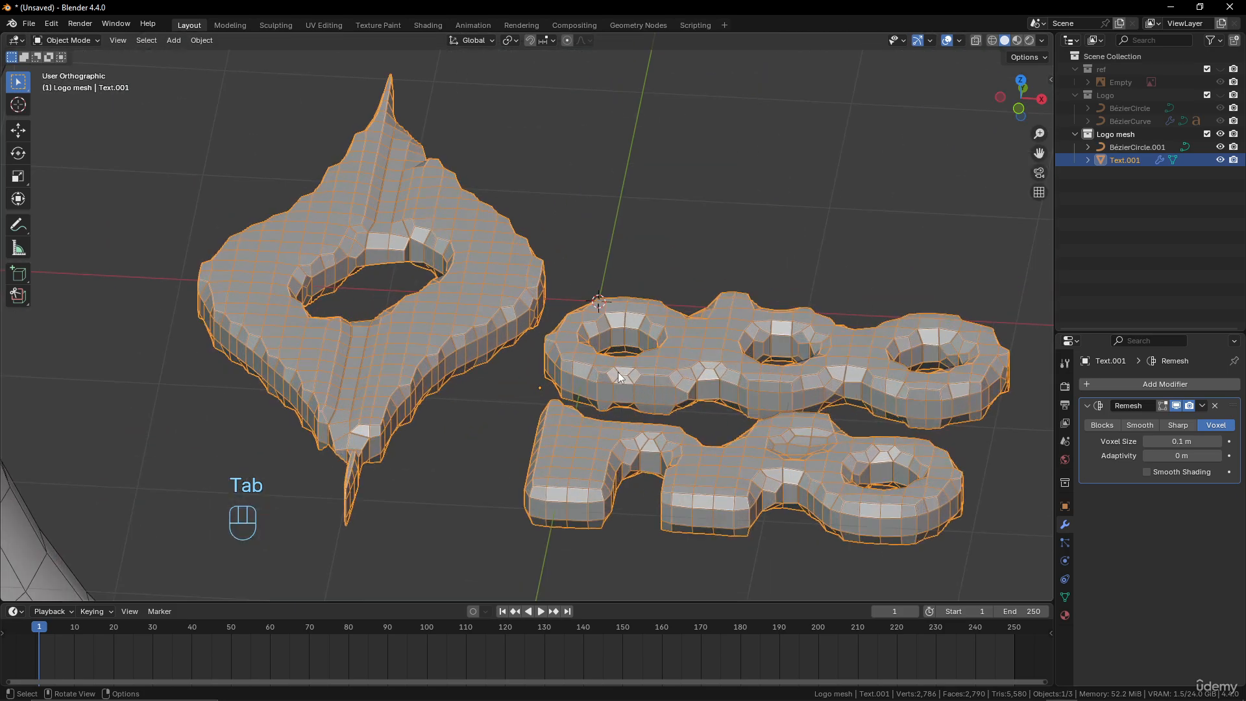
Inspect the voxel-remeshed logo, switch the Remesh modifier to Sharp mode and turn off Remove Disconnected
{"action": "scroll", "coordinate": [675, 437], "scroll_direction": "down", "scroll_amount": 8}
{"action": "middle_click_drag", "start_coordinate": [676, 437], "coordinate": [583, 359]}
{"action": "scroll", "coordinate": [561, 391], "scroll_direction": "up", "scroll_amount": 2}
{"action": "scroll", "coordinate": [562, 392], "scroll_direction": "down", "scroll_amount": 2}
{"action": "scroll", "coordinate": [583, 359], "scroll_direction": "up", "scroll_amount": 1}
{"action": "scroll", "coordinate": [583, 361], "scroll_direction": "down", "scroll_amount": 1}
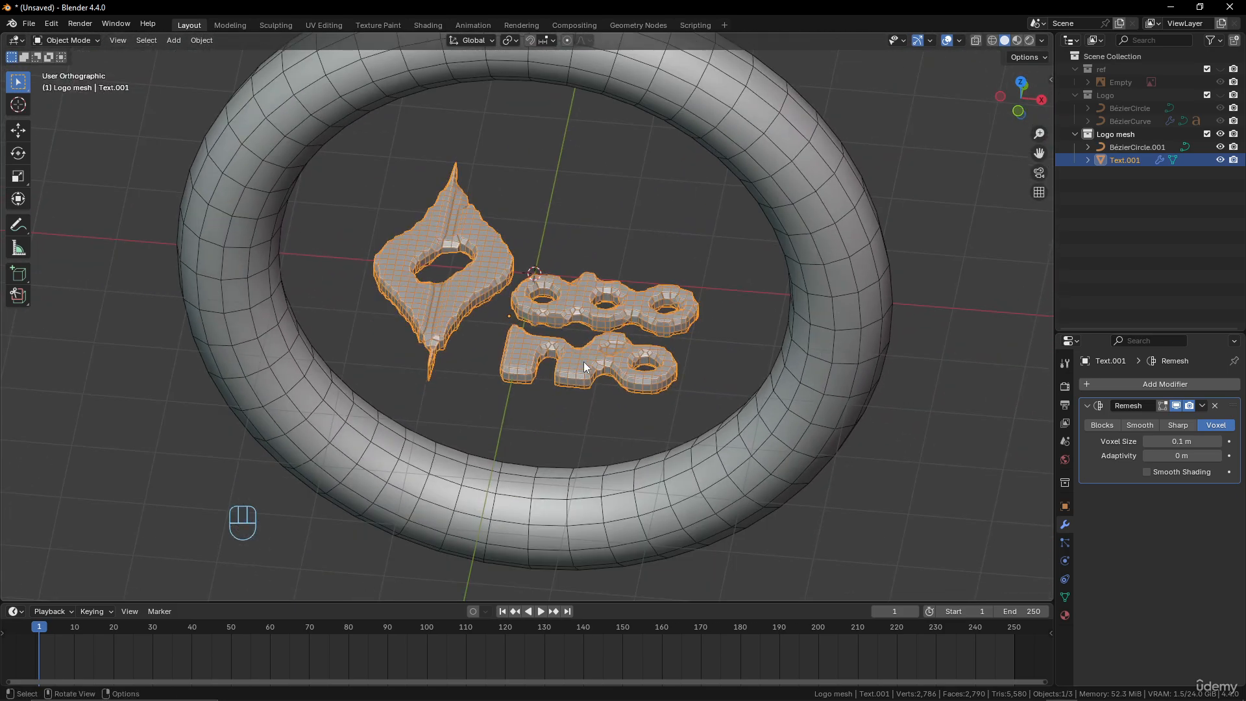
{"action": "scroll", "coordinate": [583, 361], "scroll_direction": "up", "scroll_amount": 2}
{"action": "left_click", "coordinate": [1180, 427]}
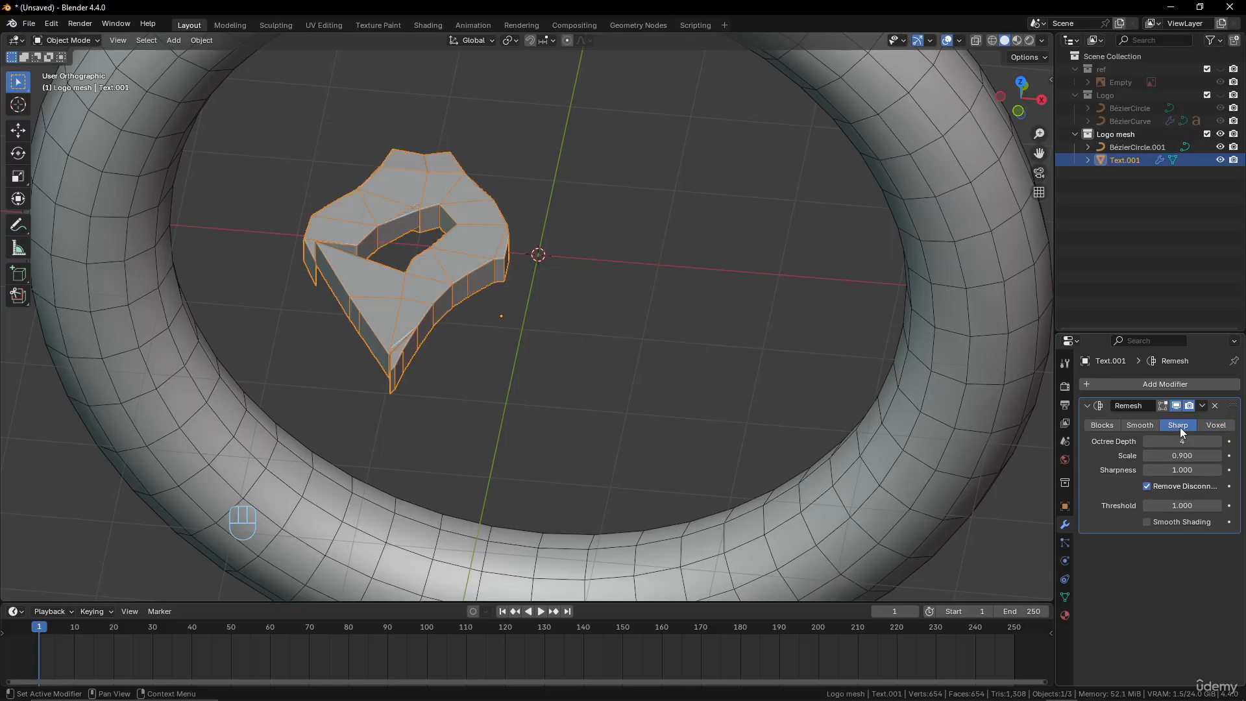
{"action": "left_click", "coordinate": [1147, 486]}
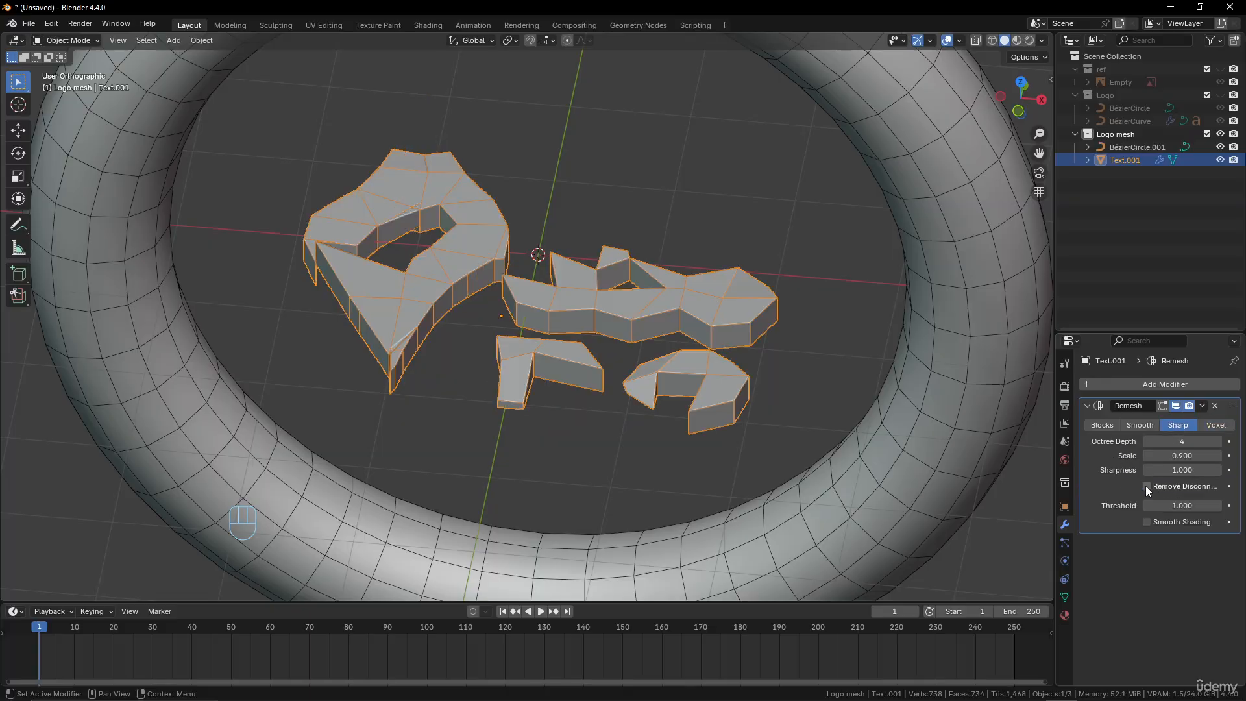
Raise the Remesh modifier's Octree Depth to 8 and check the denser logo mesh
{"action": "left_click", "coordinate": [1218, 442]}
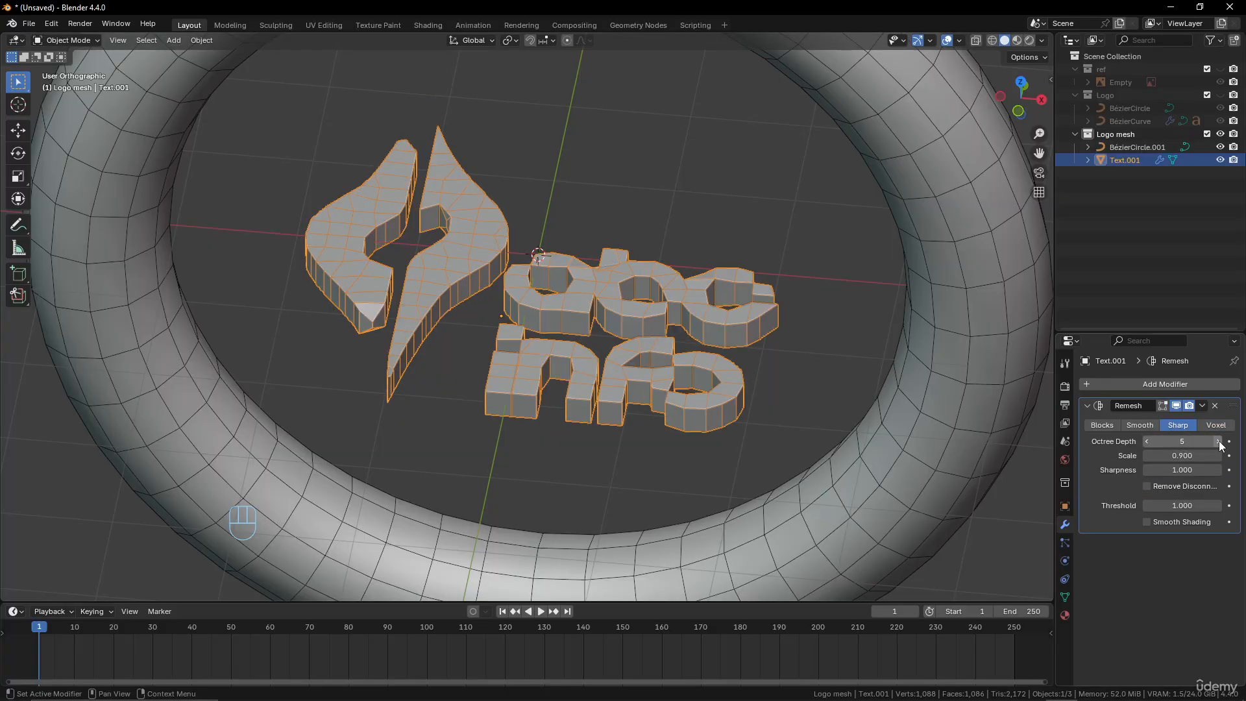
{"action": "left_click", "coordinate": [1218, 441]}
{"action": "left_click", "coordinate": [1218, 441]}
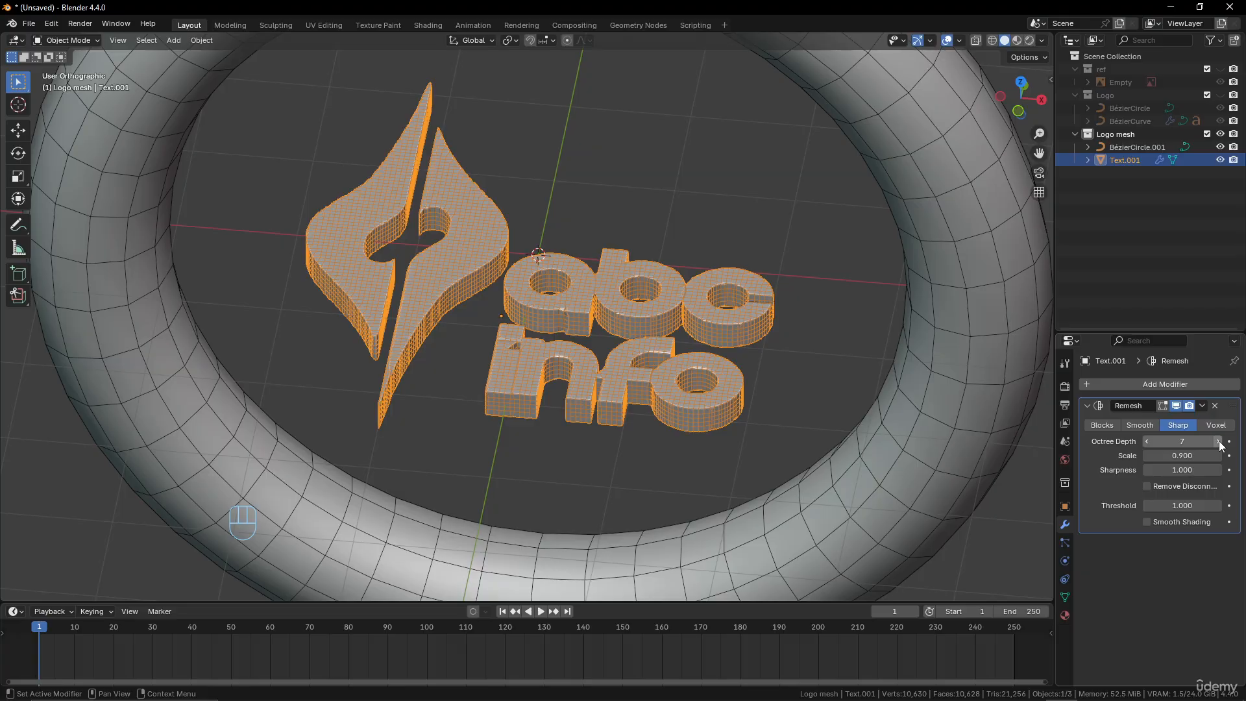
{"action": "scroll", "coordinate": [648, 347], "scroll_direction": "up", "scroll_amount": 4}
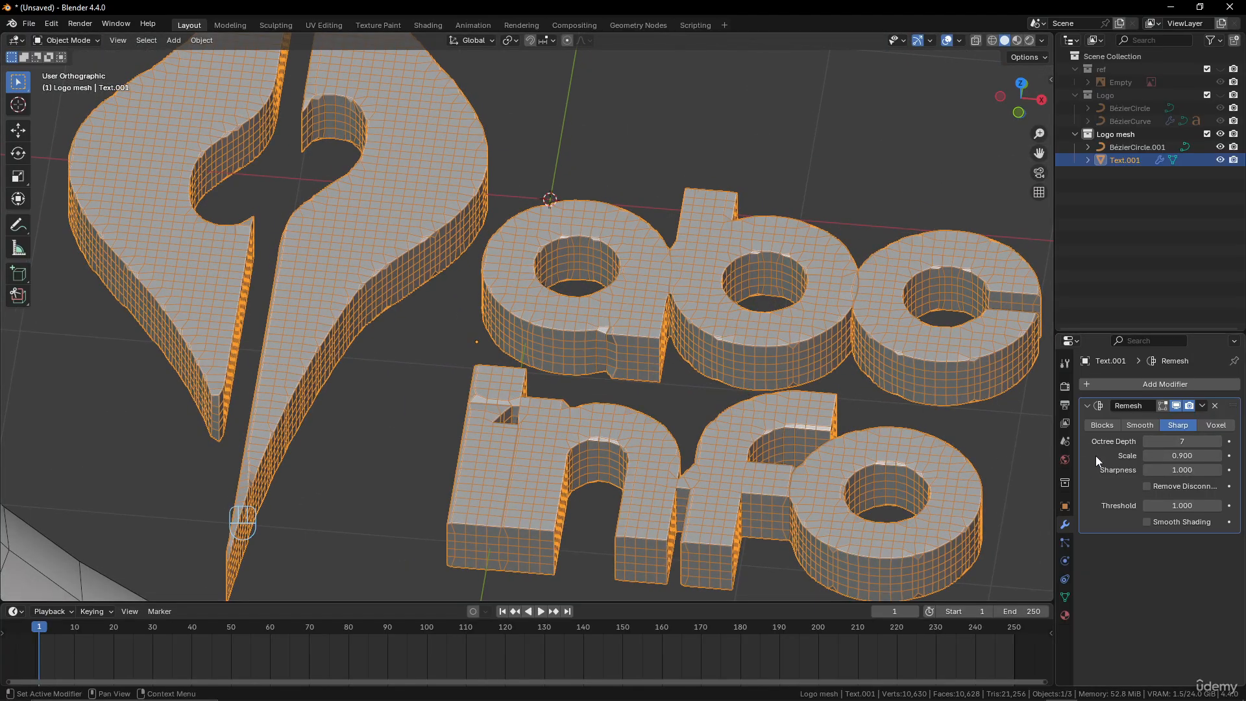
{"action": "left_click", "coordinate": [1218, 441]}
{"action": "scroll", "coordinate": [687, 356], "scroll_direction": "down", "scroll_amount": 2}
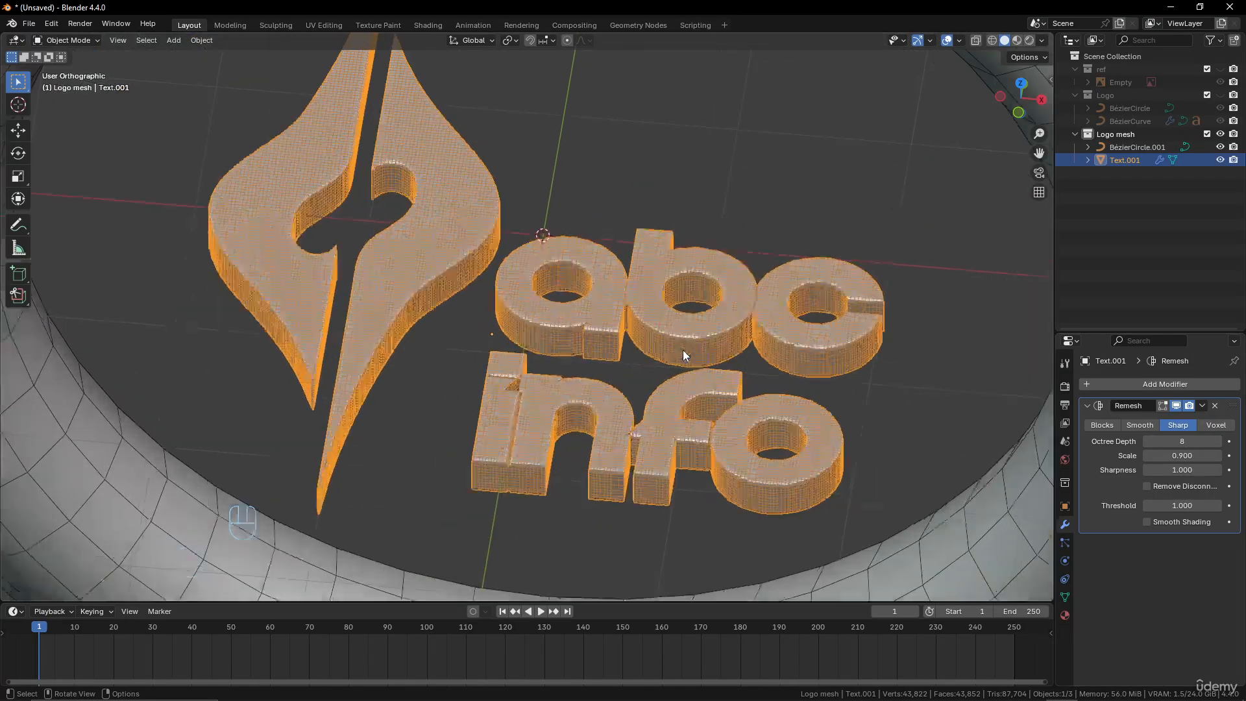
{"action": "scroll", "coordinate": [649, 344], "scroll_direction": "up", "scroll_amount": 2}
{"action": "scroll", "coordinate": [532, 312], "scroll_direction": "down", "scroll_amount": 5}
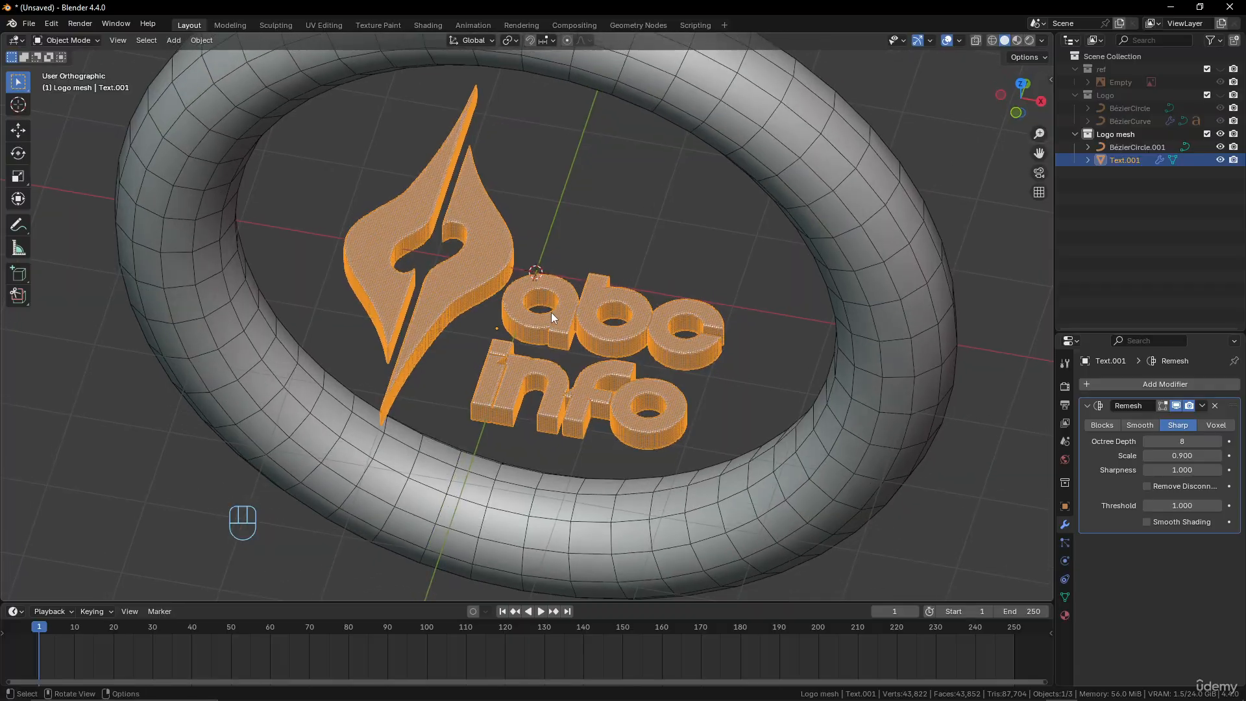
{"action": "key", "text": "Tab"}
{"action": "key", "text": "Tab"}
{"action": "scroll", "coordinate": [577, 330], "scroll_direction": "up", "scroll_amount": 2}
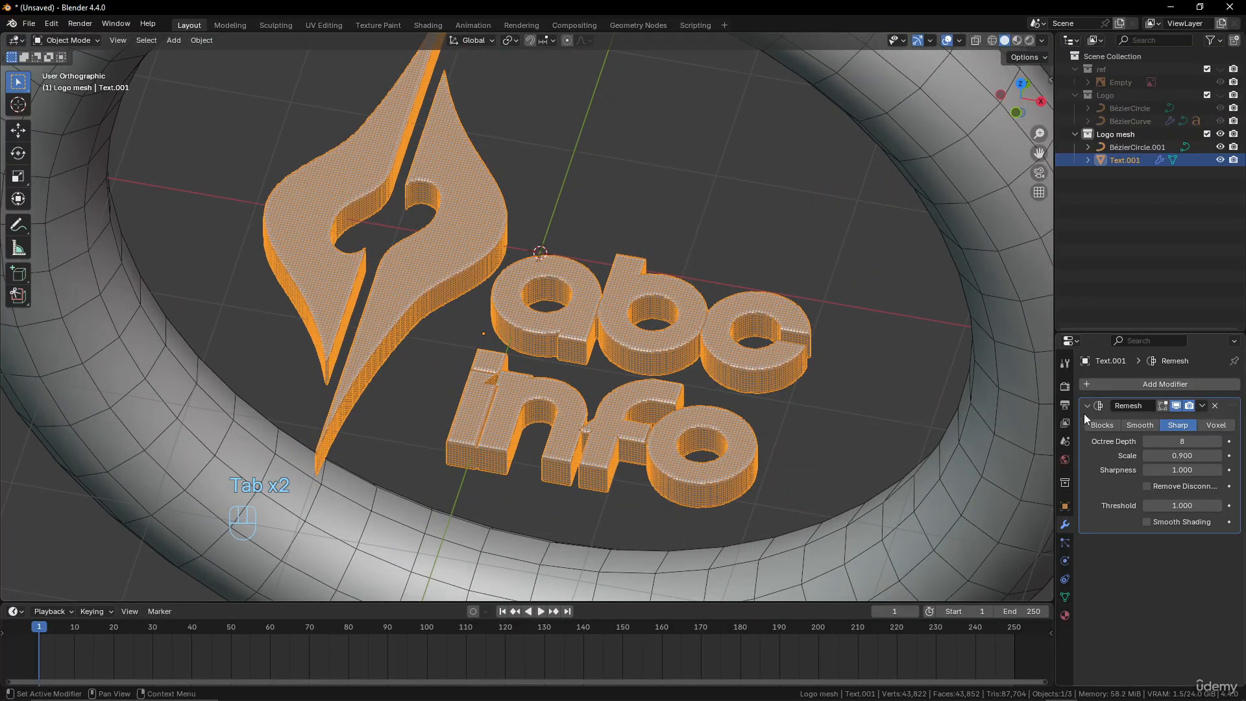
Set the Octree Depth of the Remesh modifier to 9 and inspect the refined emblem and letters
{"action": "left_click", "coordinate": [1226, 442]}
{"action": "scroll", "coordinate": [511, 363], "scroll_direction": "down", "scroll_amount": 4}
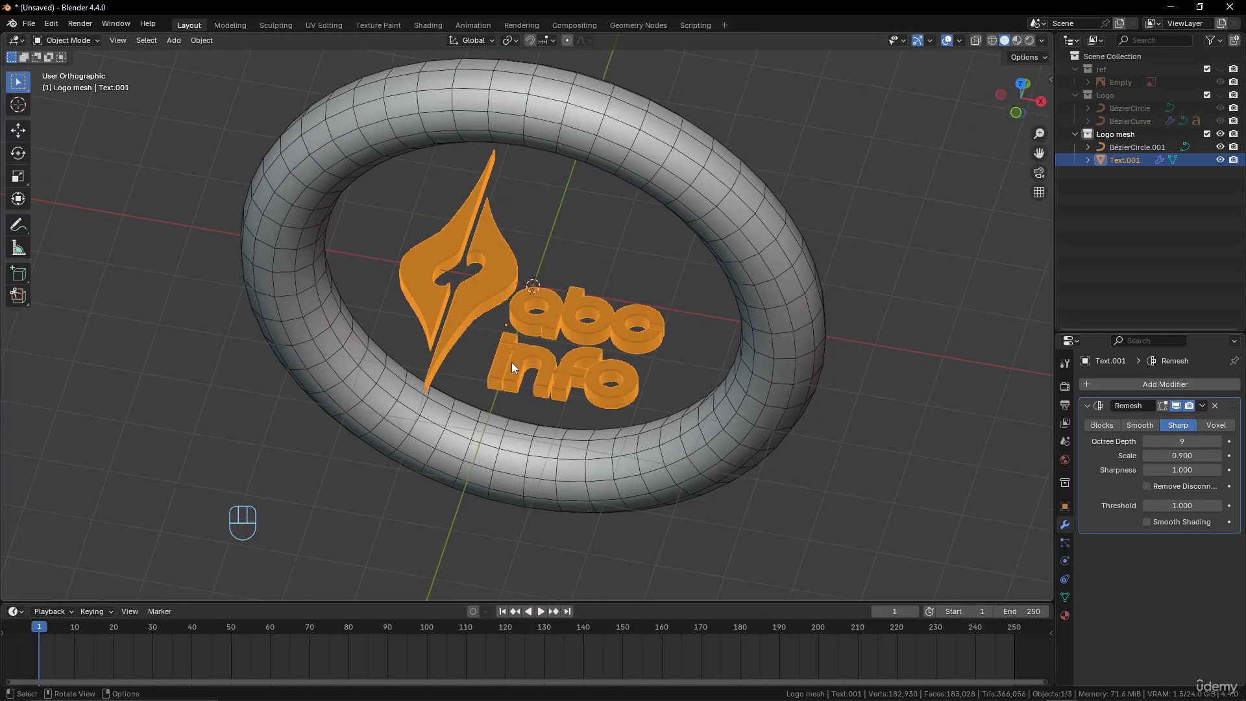
{"action": "scroll", "coordinate": [511, 362], "scroll_direction": "up", "scroll_amount": 4}
{"action": "middle_click_drag", "start_coordinate": [511, 362], "coordinate": [570, 341]}
{"action": "scroll", "coordinate": [392, 236], "scroll_direction": "down", "scroll_amount": 2}
{"action": "scroll", "coordinate": [391, 236], "scroll_direction": "up", "scroll_amount": 2}
{"action": "middle_click_drag", "start_coordinate": [456, 295], "coordinate": [488, 263]}
{"action": "scroll", "coordinate": [488, 262], "scroll_direction": "down", "scroll_amount": 3}
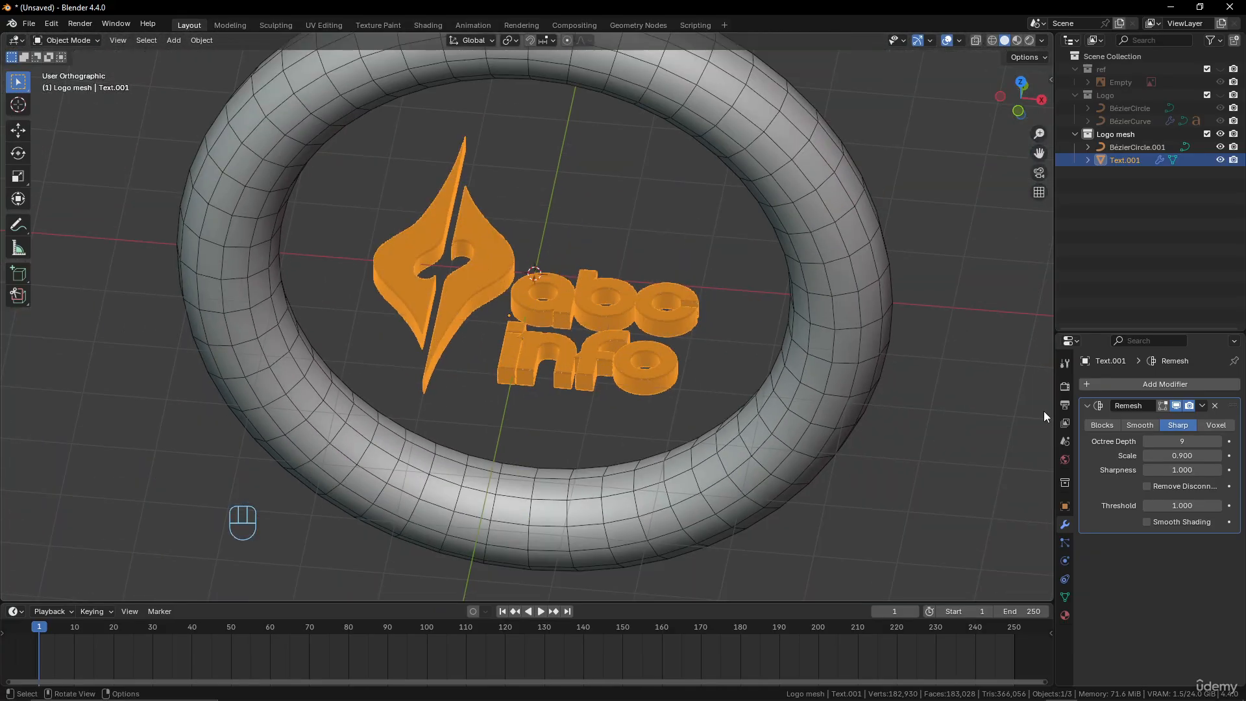
Add a Curve modifier to the logo mesh and assign the ring BézierCircle.001 as its Curve Object
{"action": "left_click", "coordinate": [1173, 387]}
{"action": "mouse_move", "coordinate": [1172, 388]}
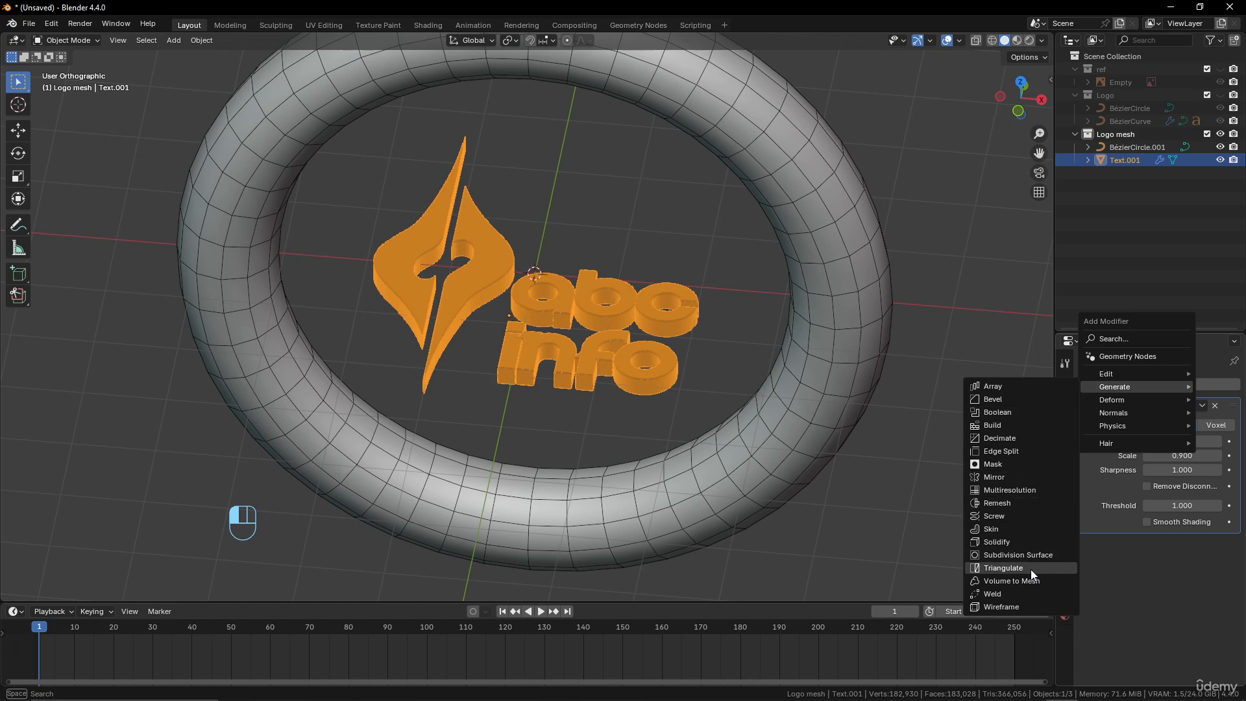
{"action": "left_click", "coordinate": [1151, 386]}
{"action": "mouse_move", "coordinate": [1108, 386]}
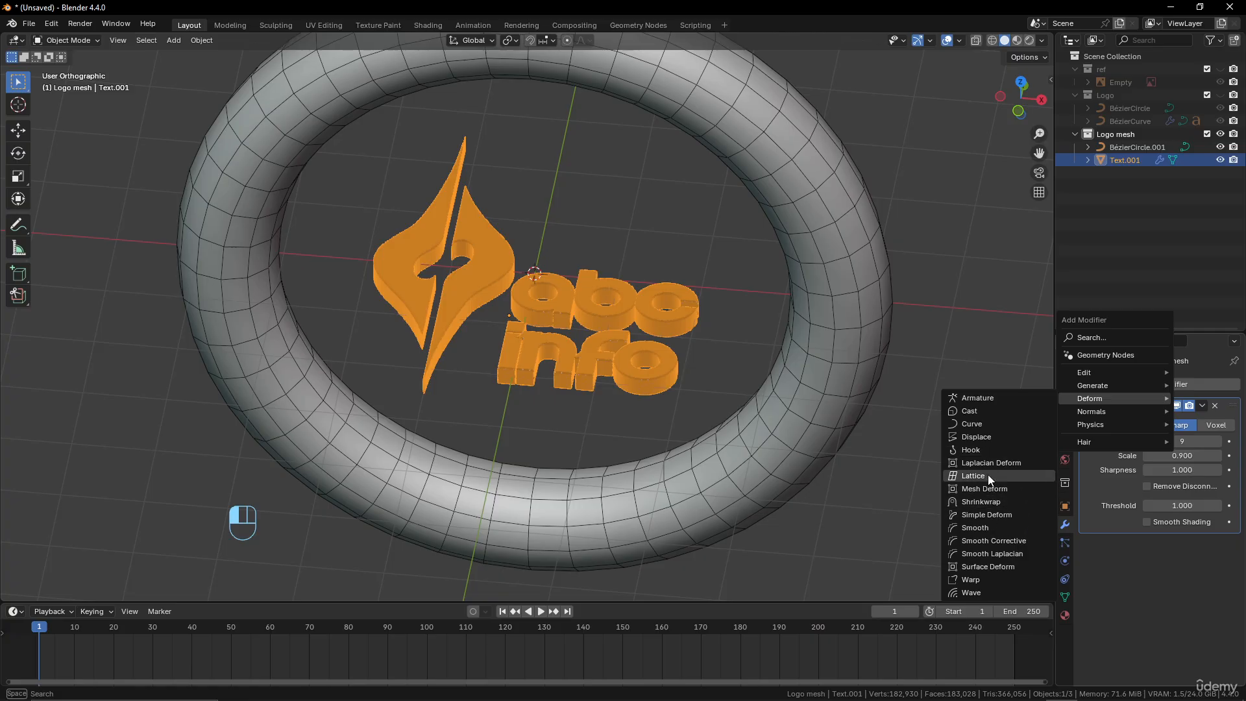
{"action": "left_click", "coordinate": [992, 425]}
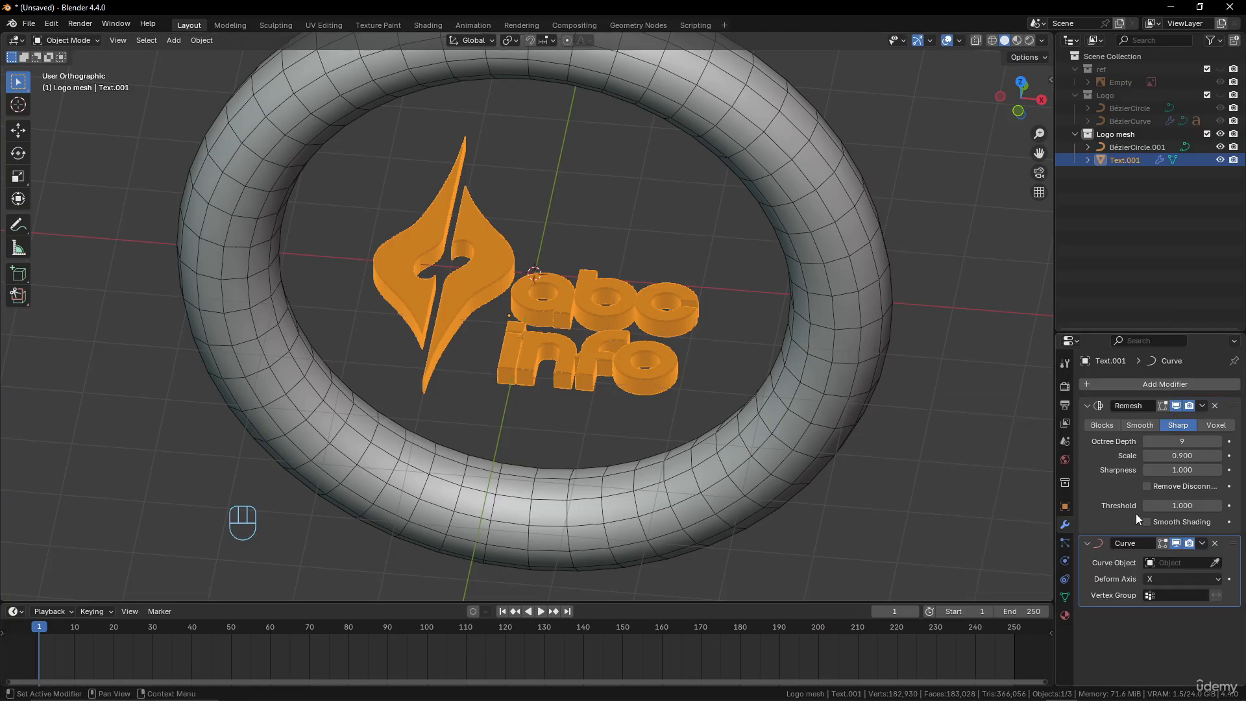
{"action": "left_click", "coordinate": [1213, 563]}
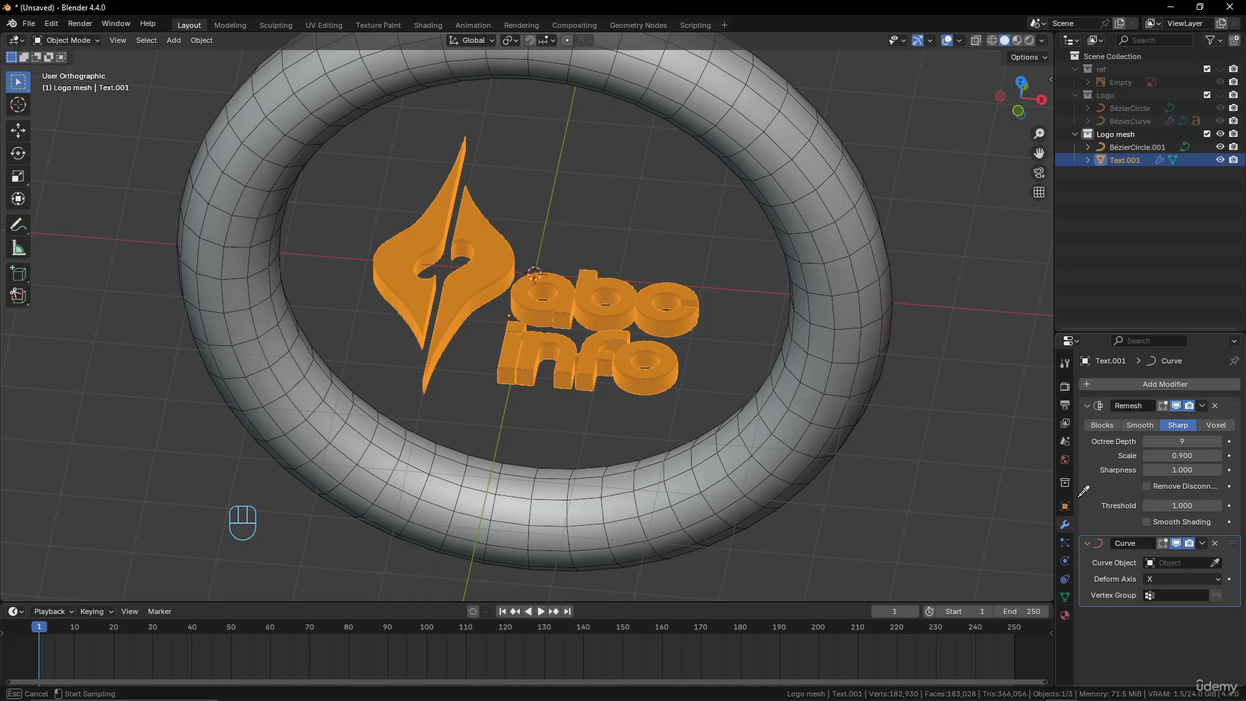
{"action": "left_click", "coordinate": [828, 335]}
{"action": "middle_click_drag", "start_coordinate": [667, 412], "coordinate": [670, 372]}
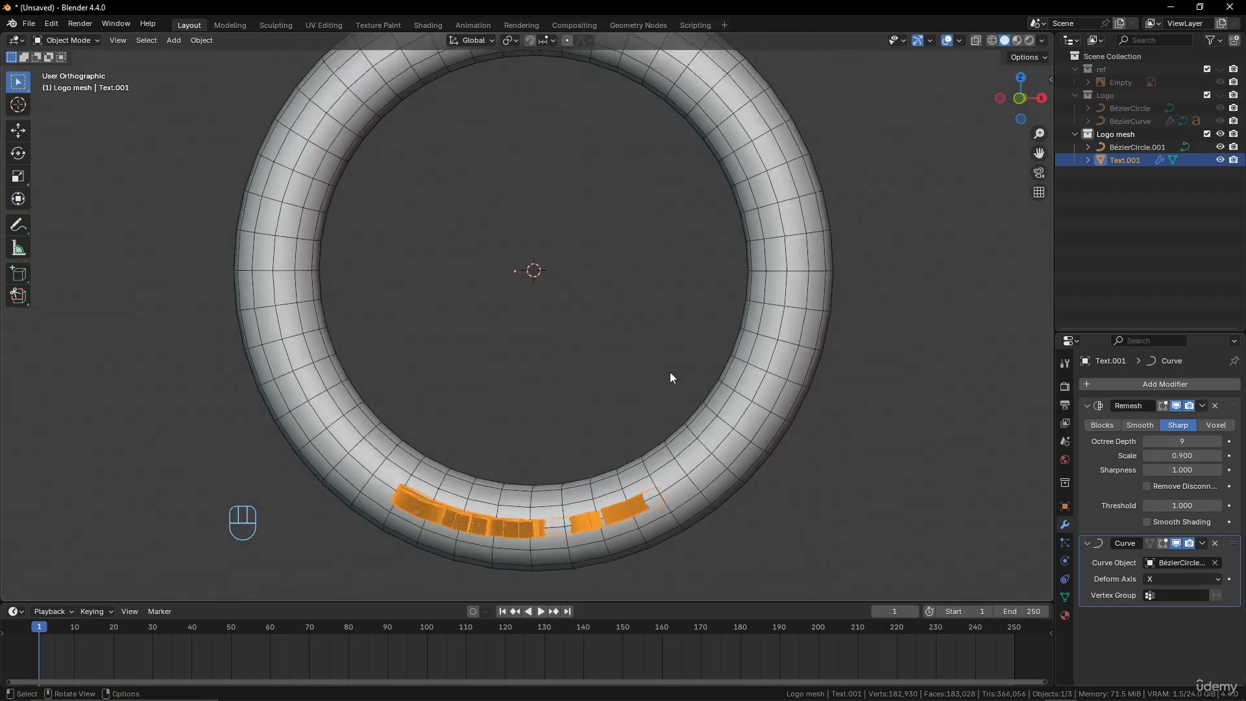
Raise the bent logo slightly along the global Z axis relative to the ring
{"action": "scroll", "coordinate": [670, 372], "scroll_direction": "down", "scroll_amount": 1}
{"action": "key", "text": "g"}
{"action": "key", "text": "z"}
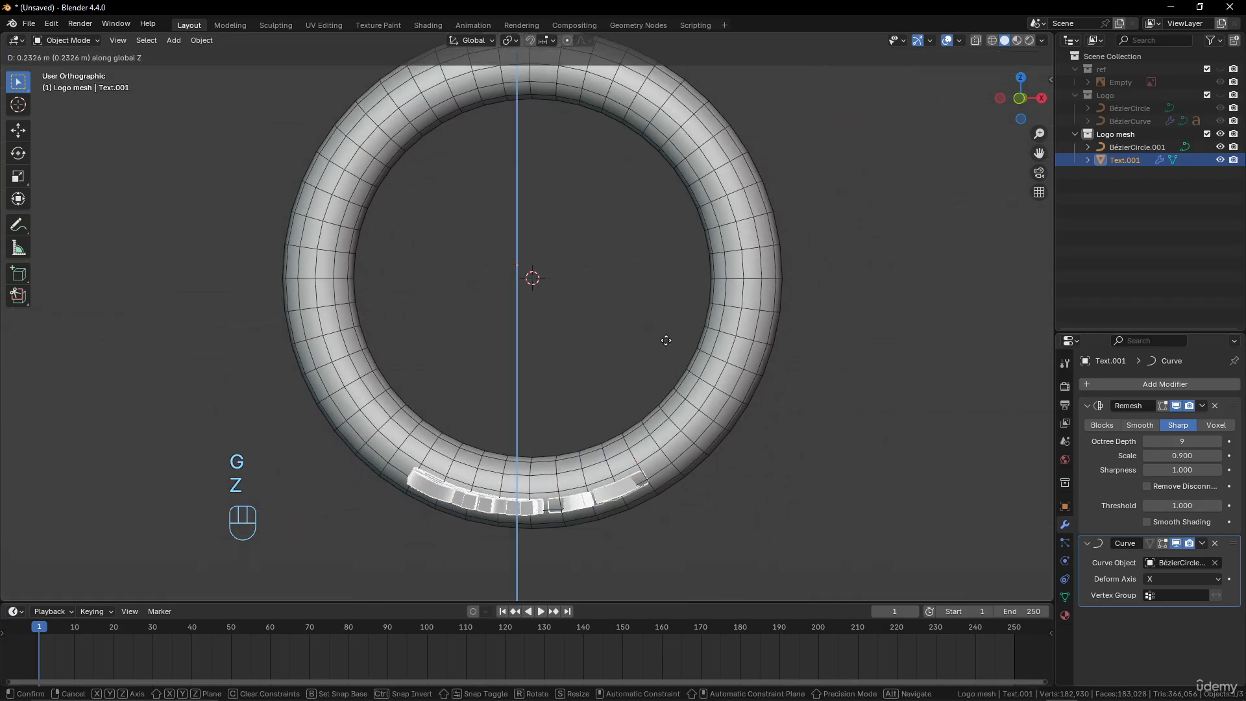
{"action": "left_click", "coordinate": [665, 332]}
Slide the logo around the ring along the global X axis until it sits upright at the far side
{"action": "middle_click_drag", "start_coordinate": [664, 332], "coordinate": [616, 500]}
{"action": "key", "text": "g"}
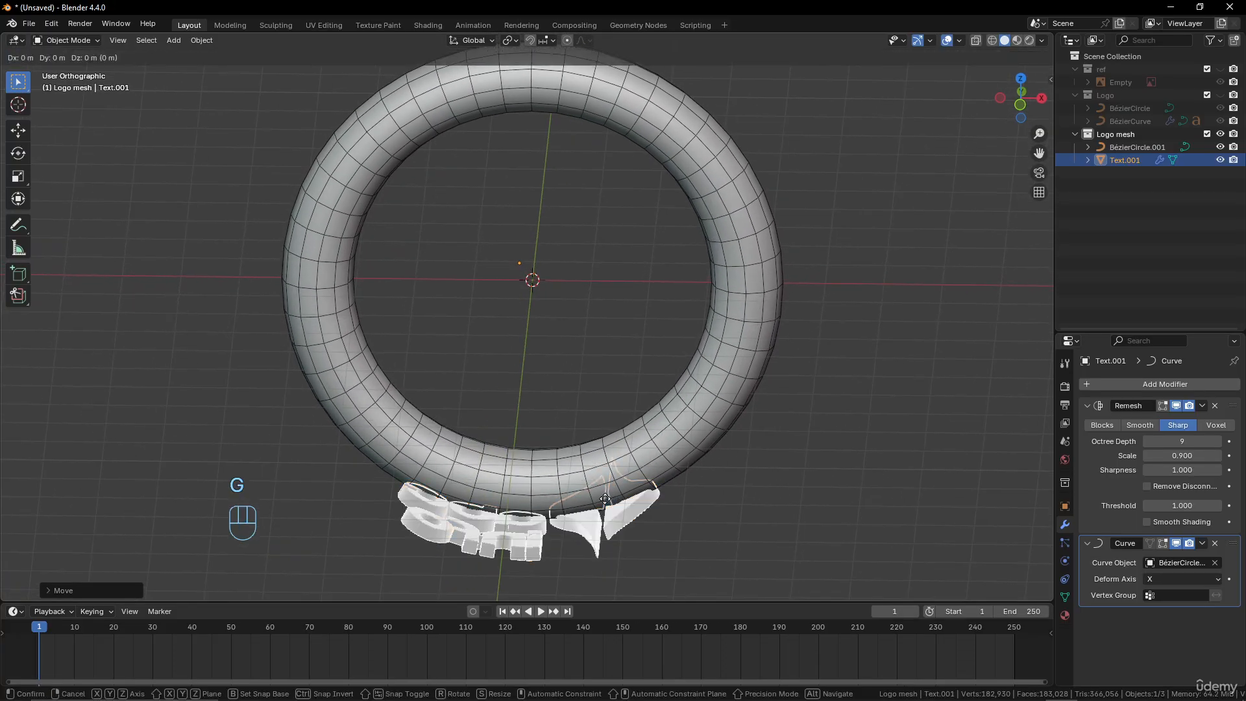
{"action": "key", "text": "x"}
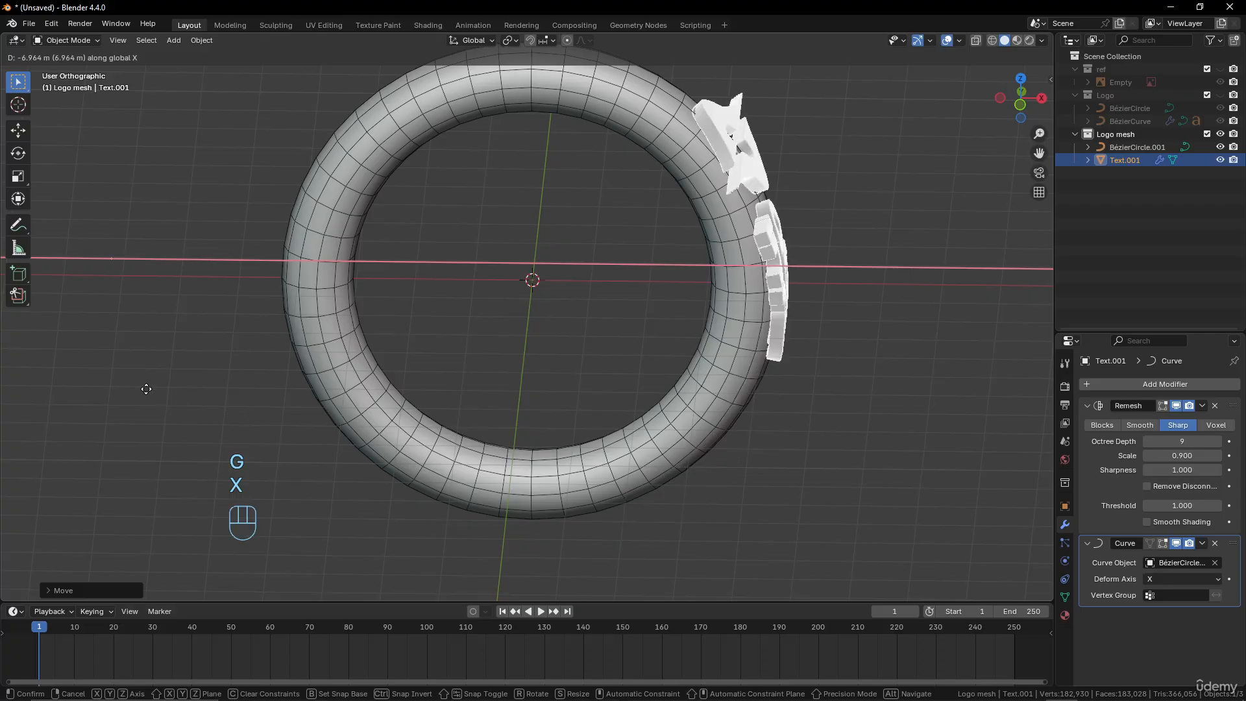
{"action": "left_click", "coordinate": [49, 378]}
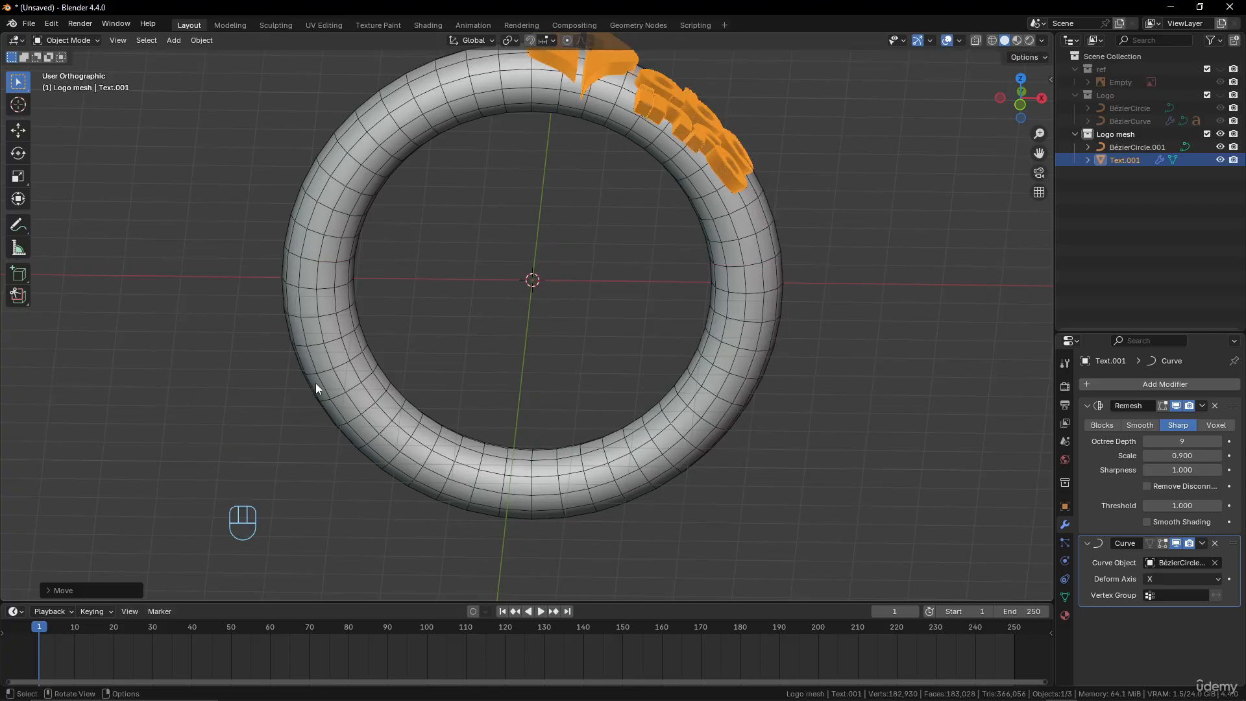
{"action": "key", "text": "g"}
{"action": "key", "text": "x"}
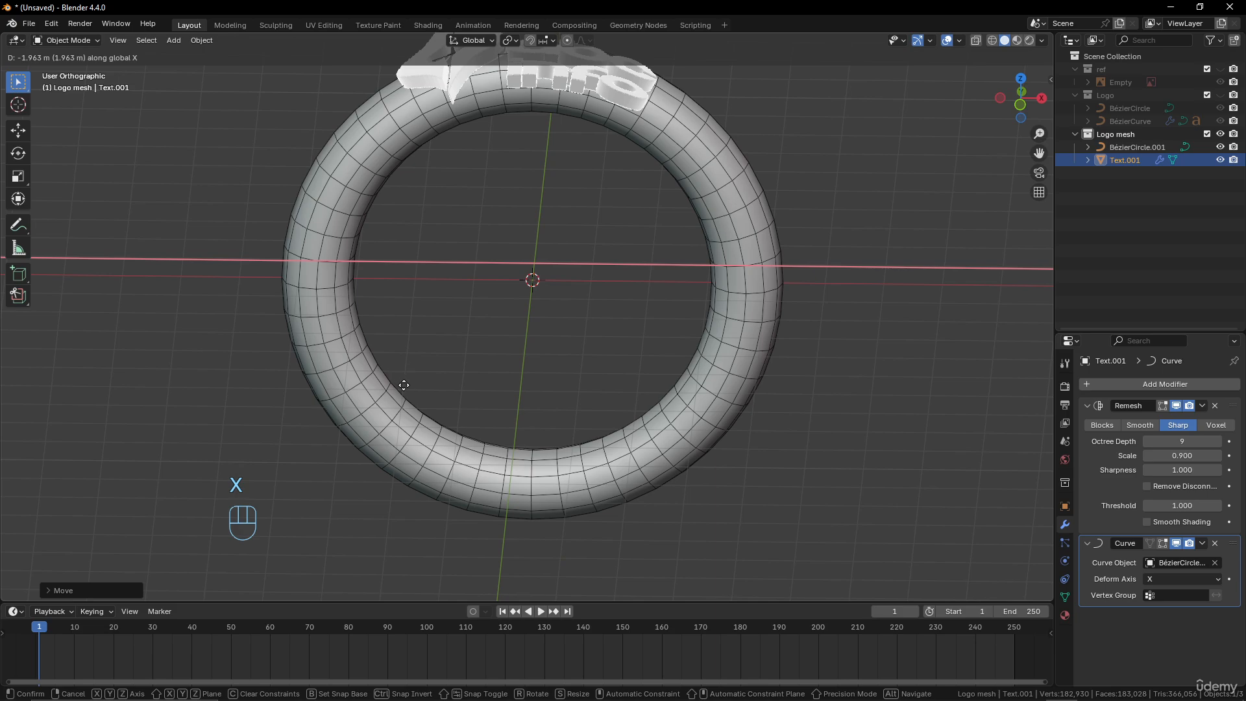
{"action": "left_click", "coordinate": [408, 386]}
Scale the bent logo up slightly on the ring
{"action": "middle_click_drag", "start_coordinate": [408, 386], "coordinate": [532, 345]}
{"action": "key", "text": "s"}
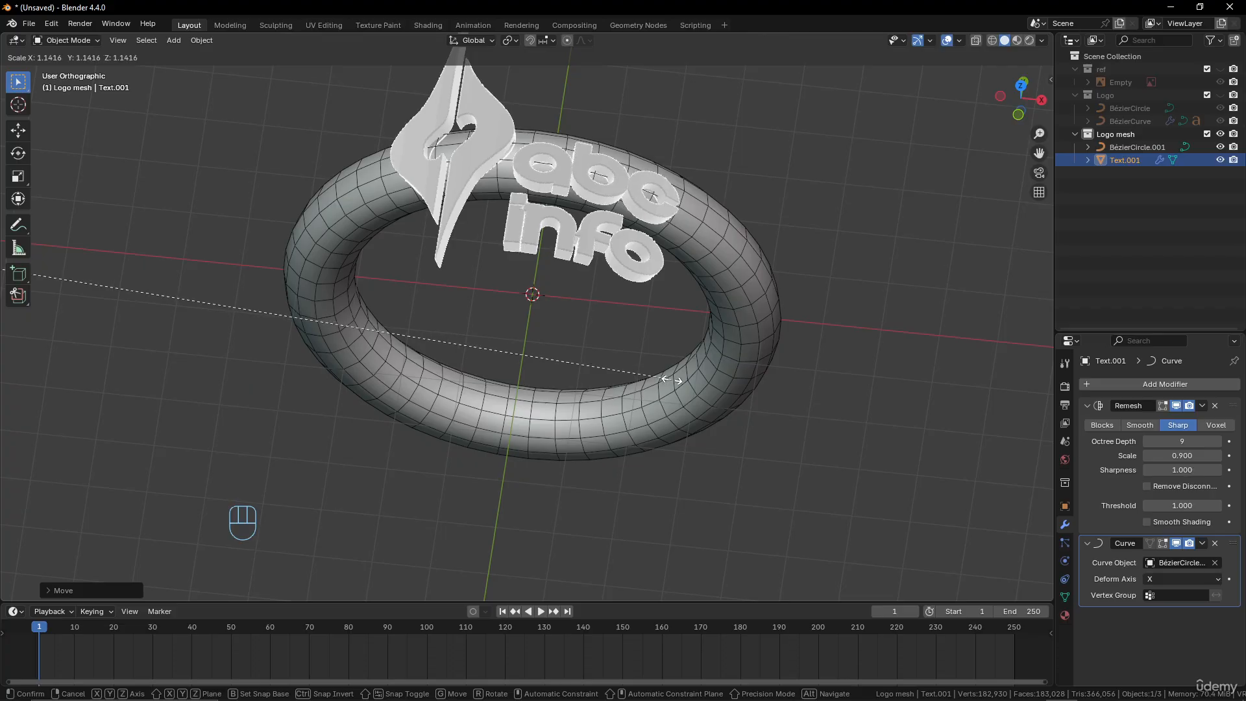
{"action": "left_click", "coordinate": [599, 321]}
{"action": "scroll", "coordinate": [584, 316], "scroll_direction": "down", "scroll_amount": 3}
{"action": "key", "text": "Tab"}
{"action": "key", "text": "Tab"}
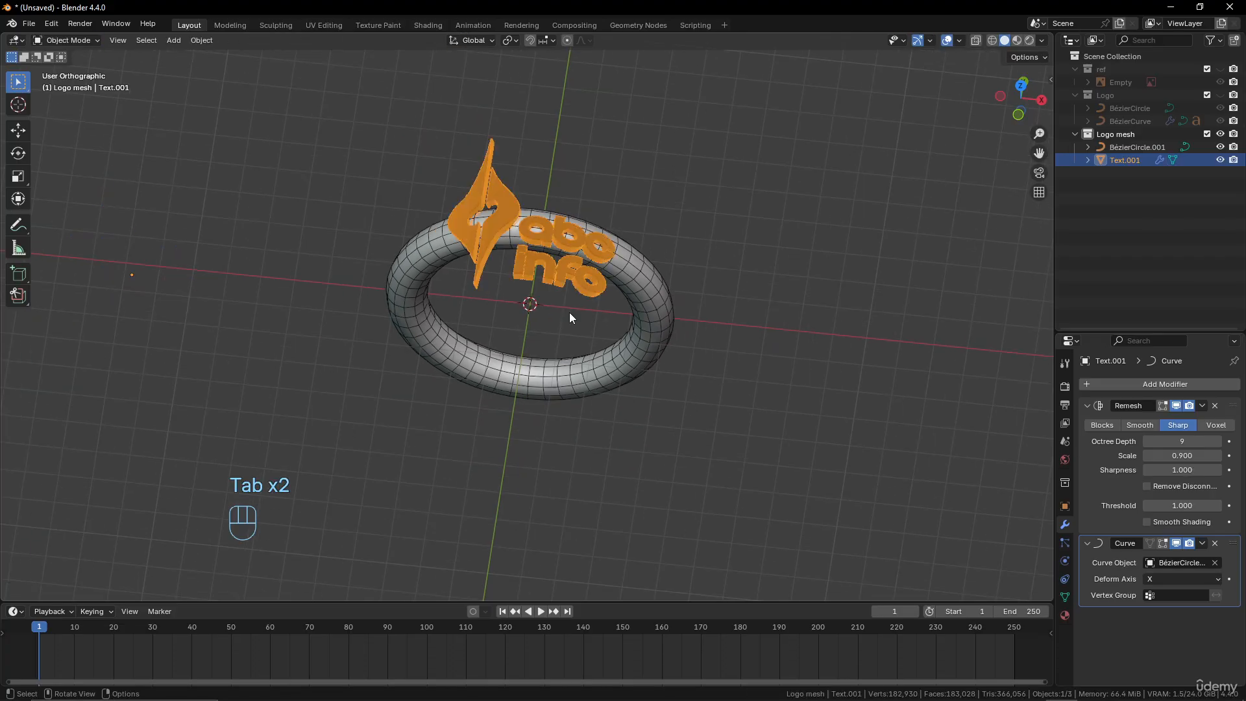
Examine the bent emblem and letters up close for surface quality and curvature along the ring
{"action": "scroll", "coordinate": [575, 304], "scroll_direction": "up", "scroll_amount": 5}
{"action": "middle_click_drag", "start_coordinate": [578, 293], "coordinate": [633, 13]}
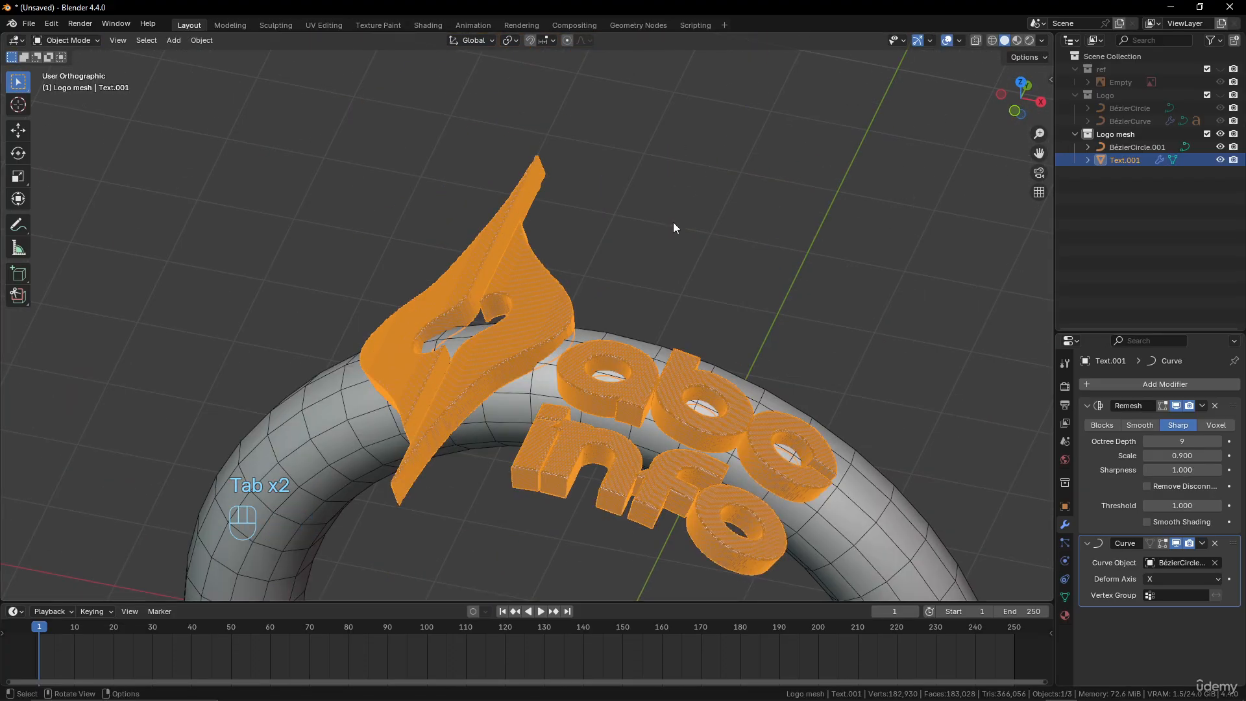
{"action": "scroll", "coordinate": [657, 256], "scroll_direction": "up", "scroll_amount": 5}
{"action": "middle_click_drag", "start_coordinate": [657, 256], "coordinate": [675, 232]}
{"action": "scroll", "coordinate": [675, 232], "scroll_direction": "up", "scroll_amount": 3}
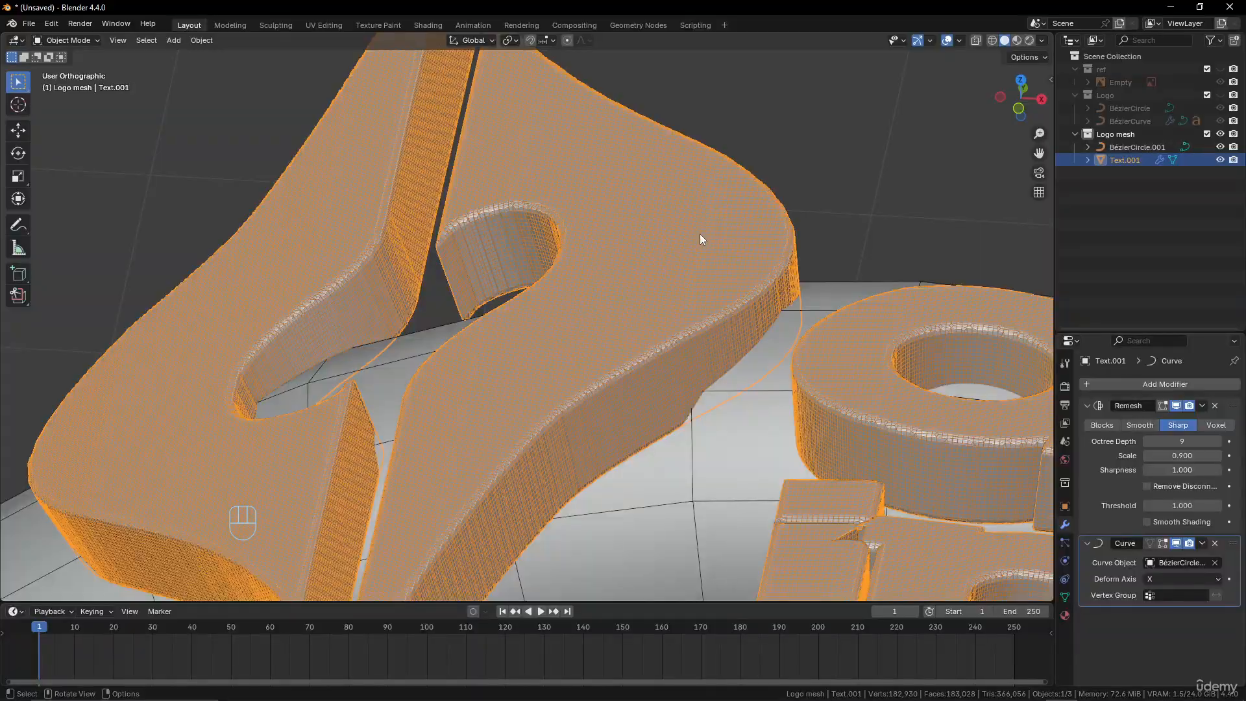
{"action": "scroll", "coordinate": [571, 335], "scroll_direction": "down", "scroll_amount": 6}
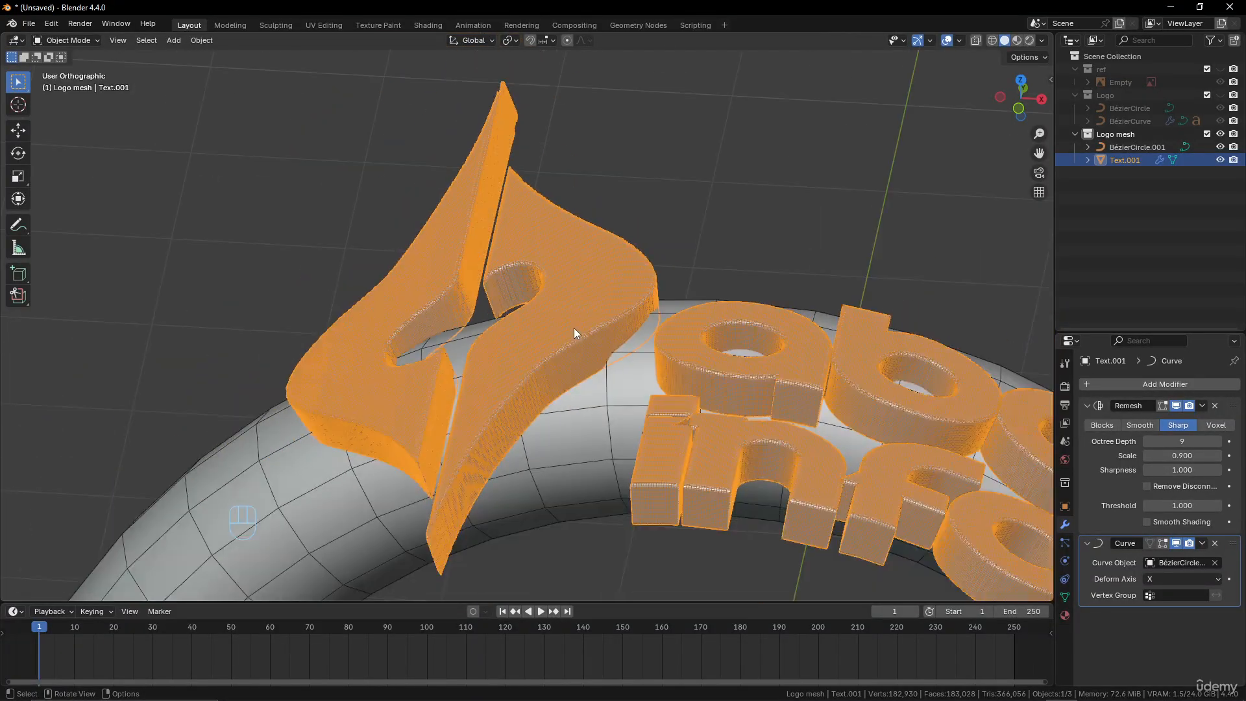
{"action": "middle_click_drag", "start_coordinate": [574, 328], "coordinate": [606, 252]}
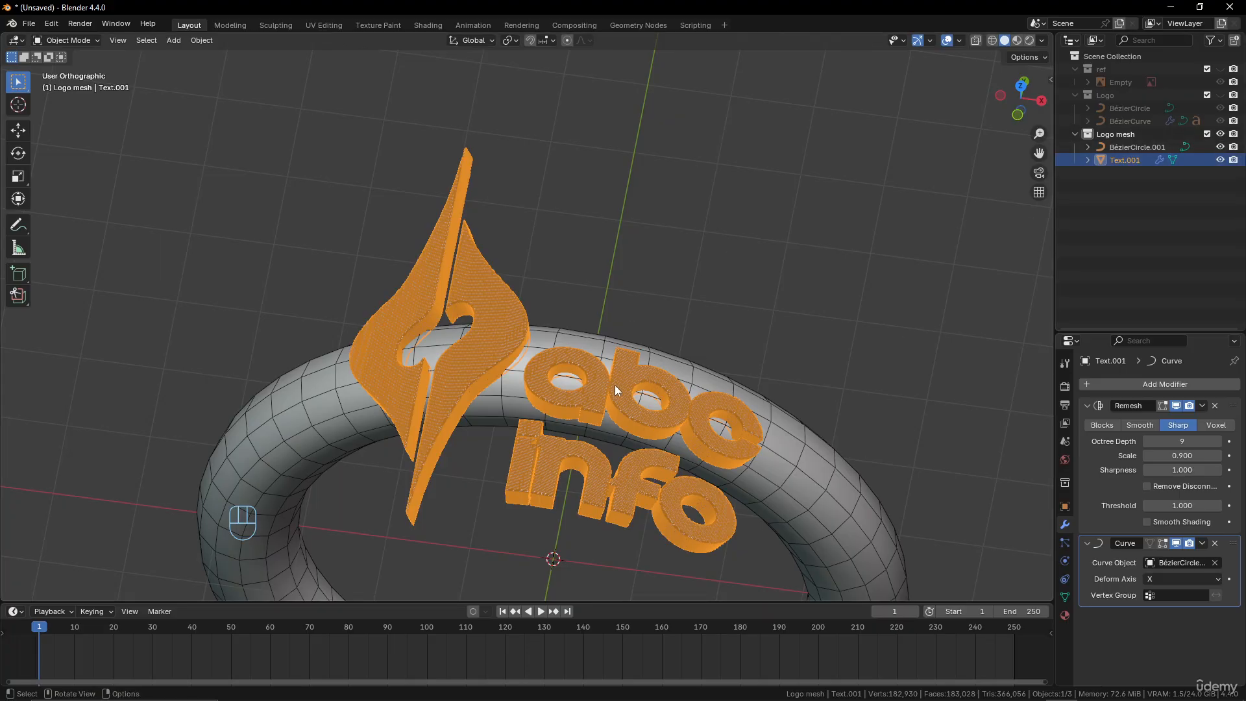
Hide the Logo mesh collection and show the original Logo collection
{"action": "left_click", "coordinate": [1220, 133]}
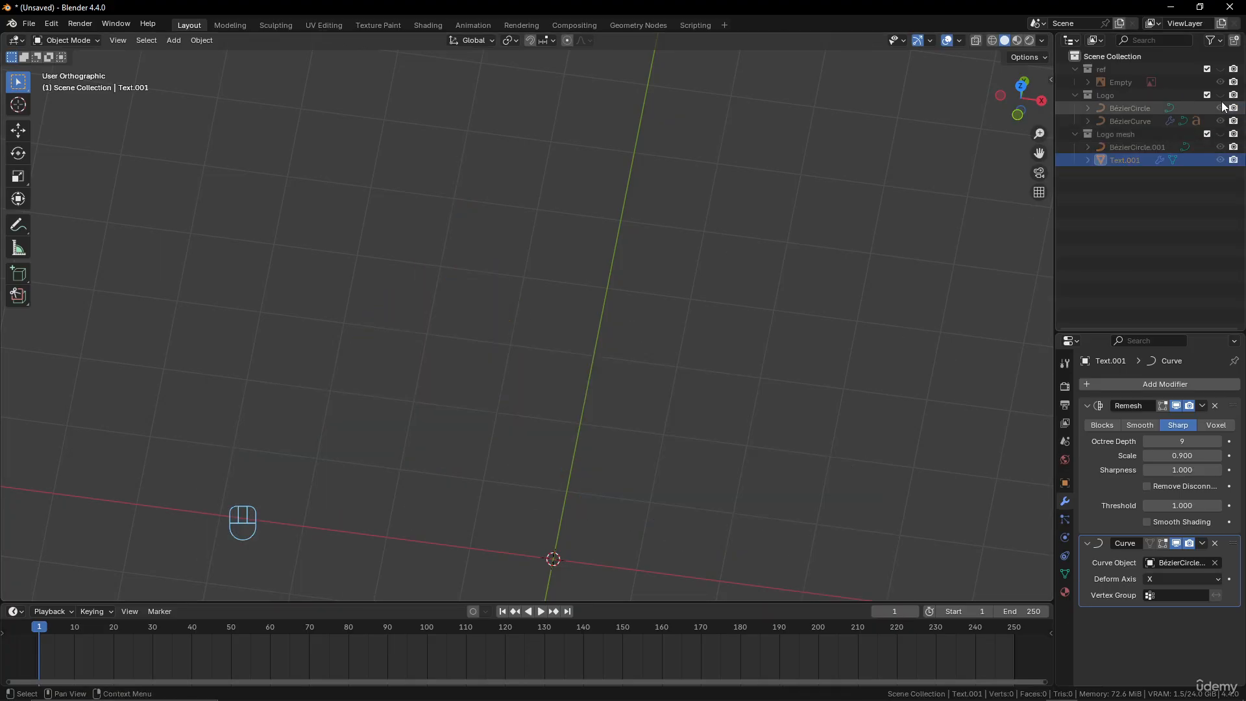
{"action": "left_click", "coordinate": [1220, 95]}
{"action": "scroll", "coordinate": [550, 416], "scroll_direction": "down", "scroll_amount": 4}
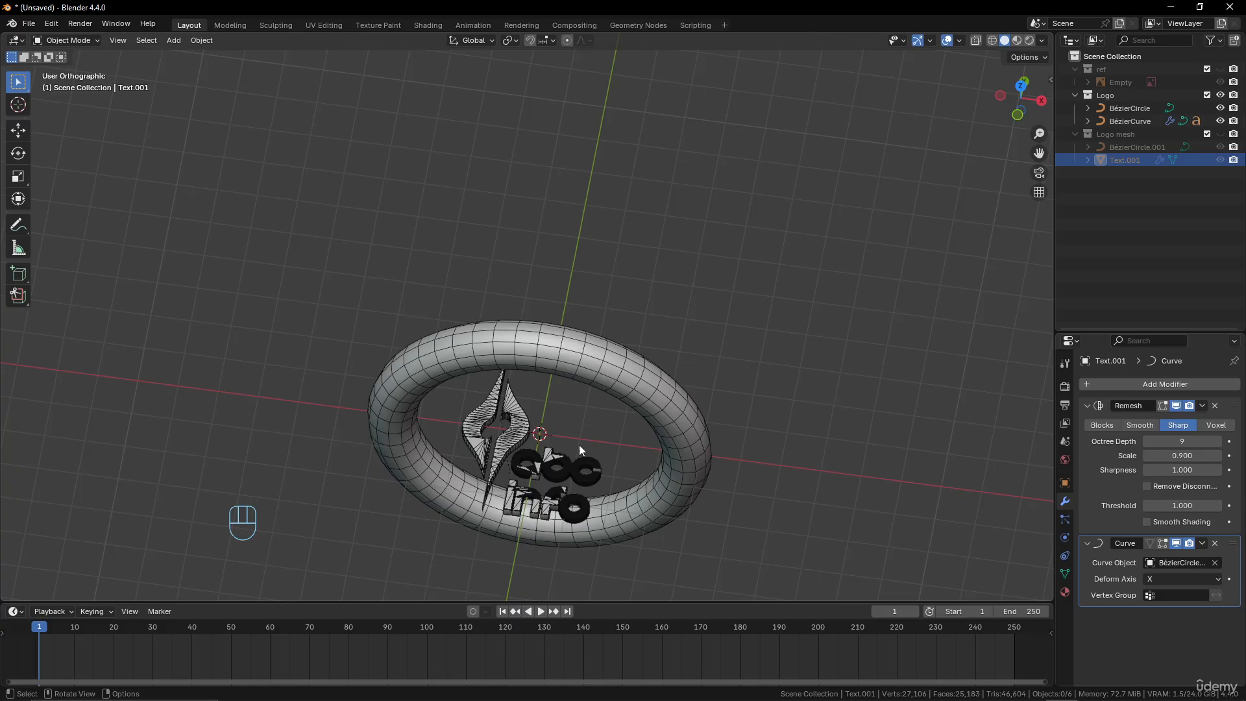
{"action": "scroll", "coordinate": [559, 443], "scroll_direction": "up", "scroll_amount": 3}
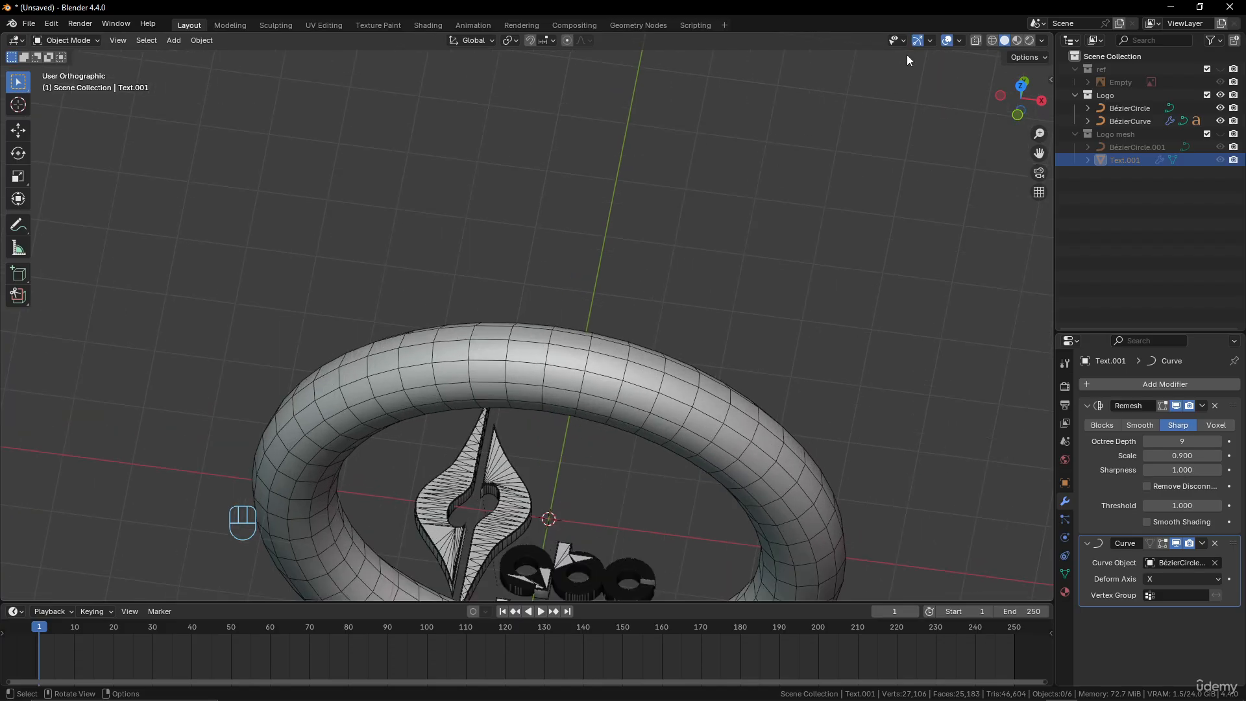
Delete the BézierCircle ring from the Logo collection
{"action": "left_click", "coordinate": [644, 376]}
{"action": "key", "text": "x"}
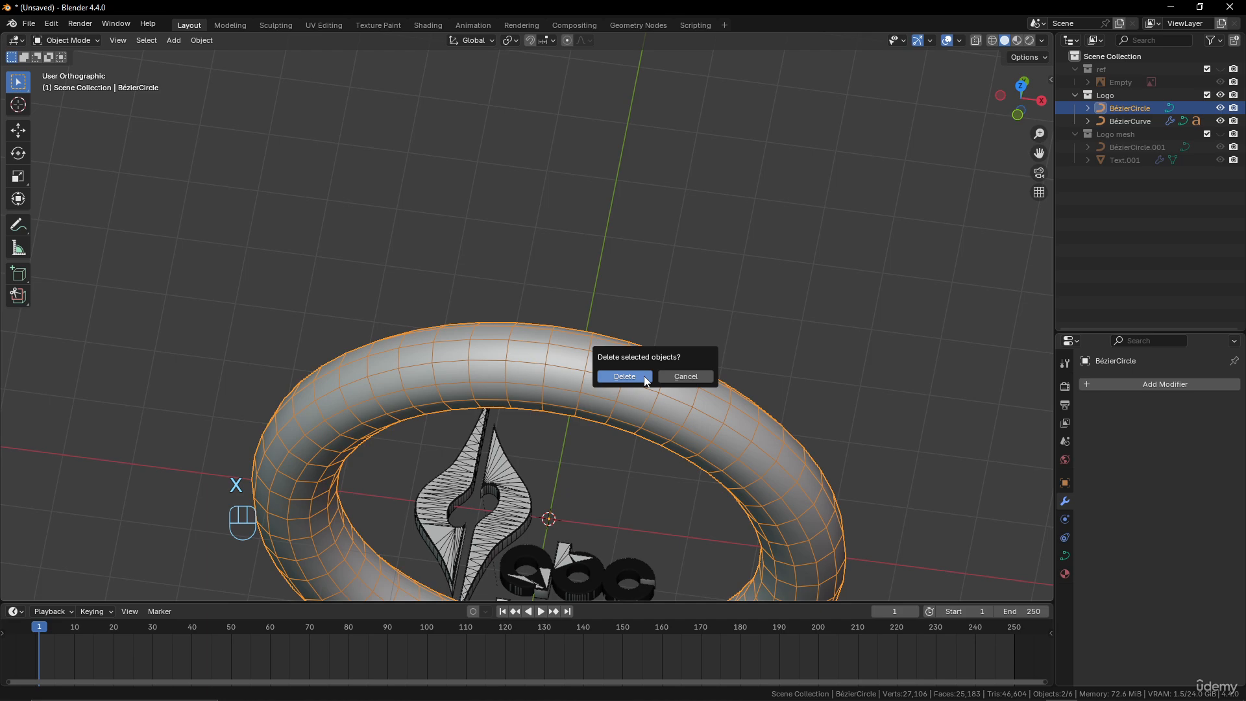
{"action": "left_click", "coordinate": [625, 376]}
{"action": "scroll", "coordinate": [617, 414], "scroll_direction": "down", "scroll_amount": 2}
{"action": "middle_click_drag", "start_coordinate": [617, 414], "coordinate": [625, 240], "text": "shift"}
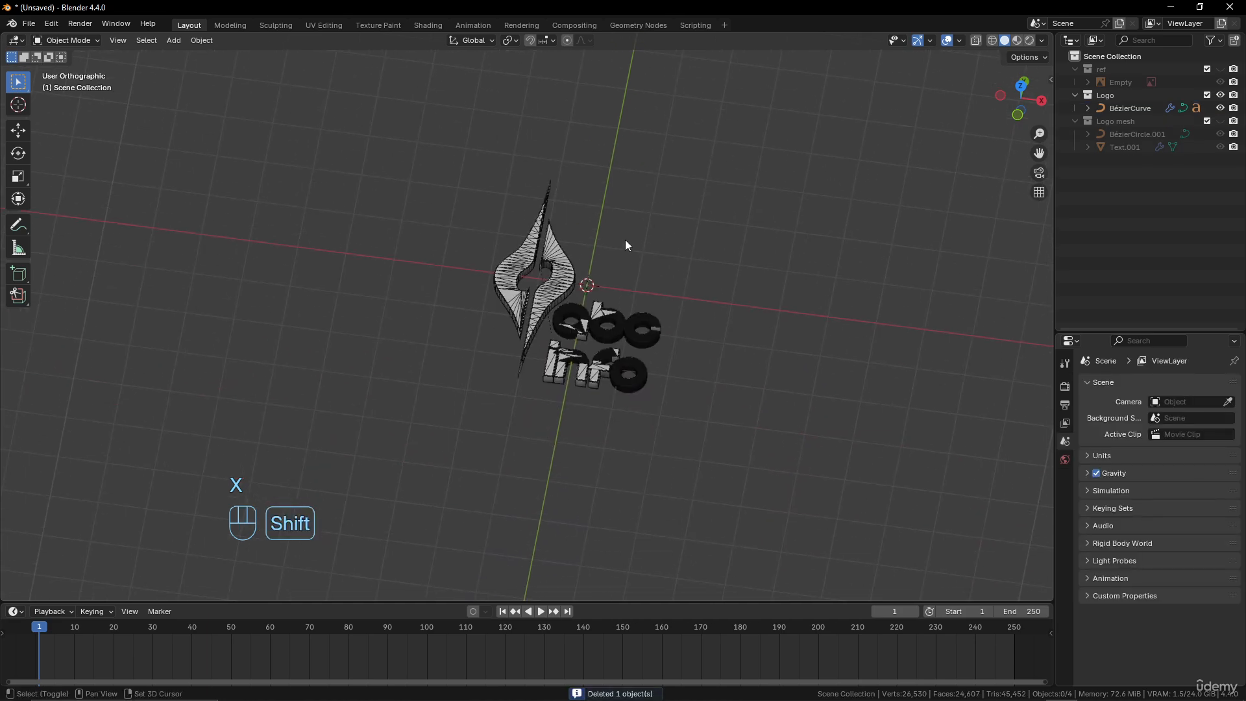
Select the original emblem curve, turn off the Wireframe viewport overlay and review the bevelled logo
{"action": "scroll", "coordinate": [625, 239], "scroll_direction": "up", "scroll_amount": 4}
{"action": "middle_click_drag", "start_coordinate": [609, 295], "coordinate": [536, 361], "text": "shift"}
{"action": "middle_click_drag", "start_coordinate": [536, 361], "coordinate": [590, 321]}
{"action": "left_click", "coordinate": [535, 306]}
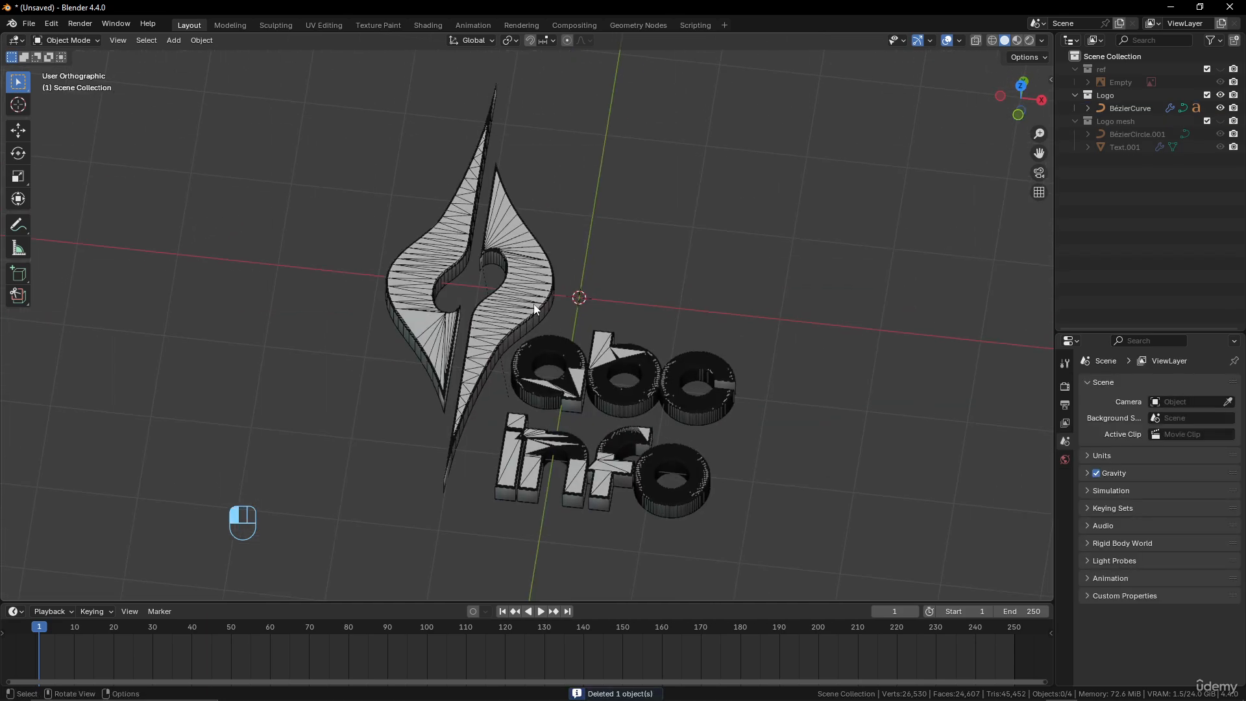
{"action": "scroll", "coordinate": [610, 354], "scroll_direction": "up", "scroll_amount": 2}
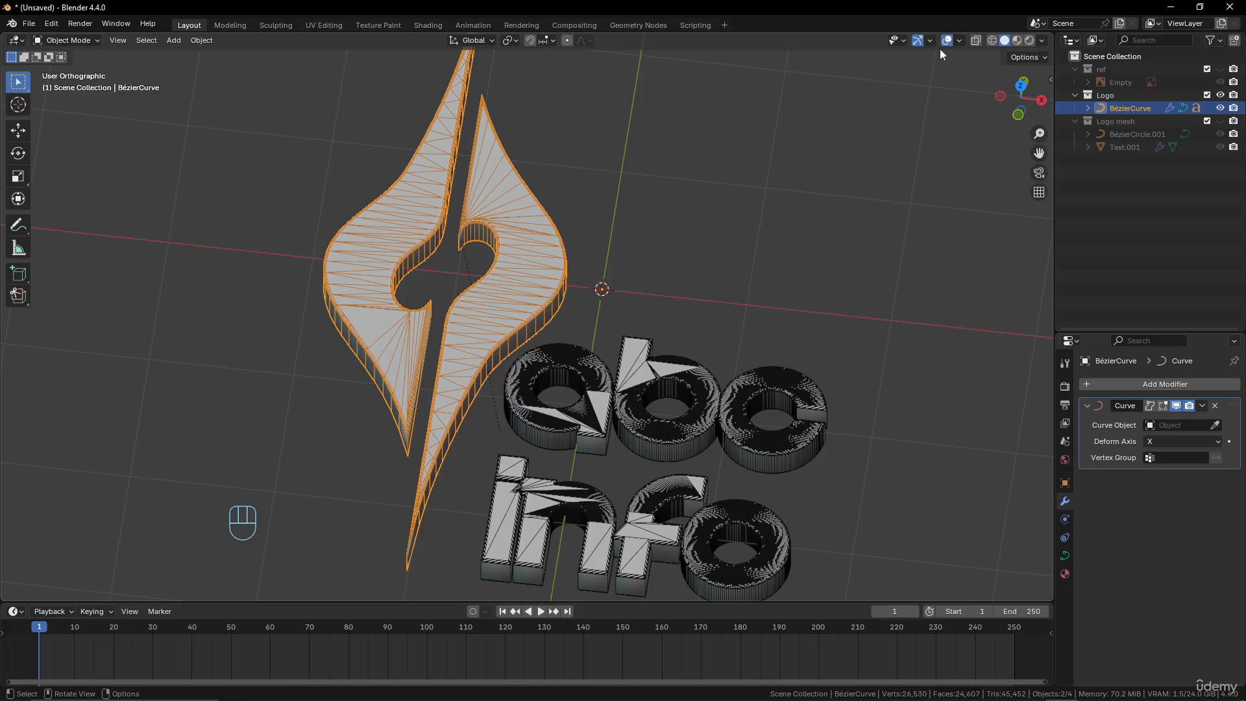
{"action": "left_click", "coordinate": [958, 40]}
{"action": "left_click", "coordinate": [877, 258]}
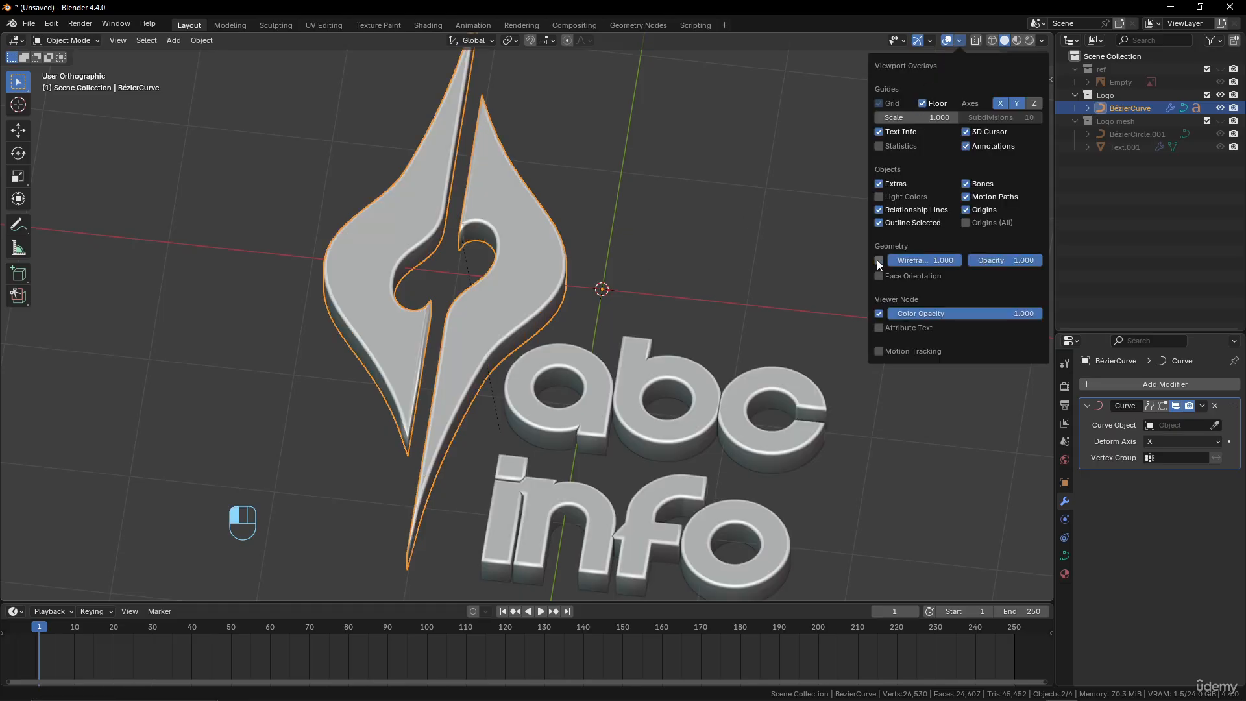
{"action": "scroll", "coordinate": [482, 265], "scroll_direction": "down", "scroll_amount": 5}
{"action": "middle_click_drag", "start_coordinate": [481, 265], "coordinate": [523, 265]}
{"action": "scroll", "coordinate": [527, 273], "scroll_direction": "up", "scroll_amount": 3}
{"action": "middle_click_drag", "start_coordinate": [562, 327], "coordinate": [572, 334]}
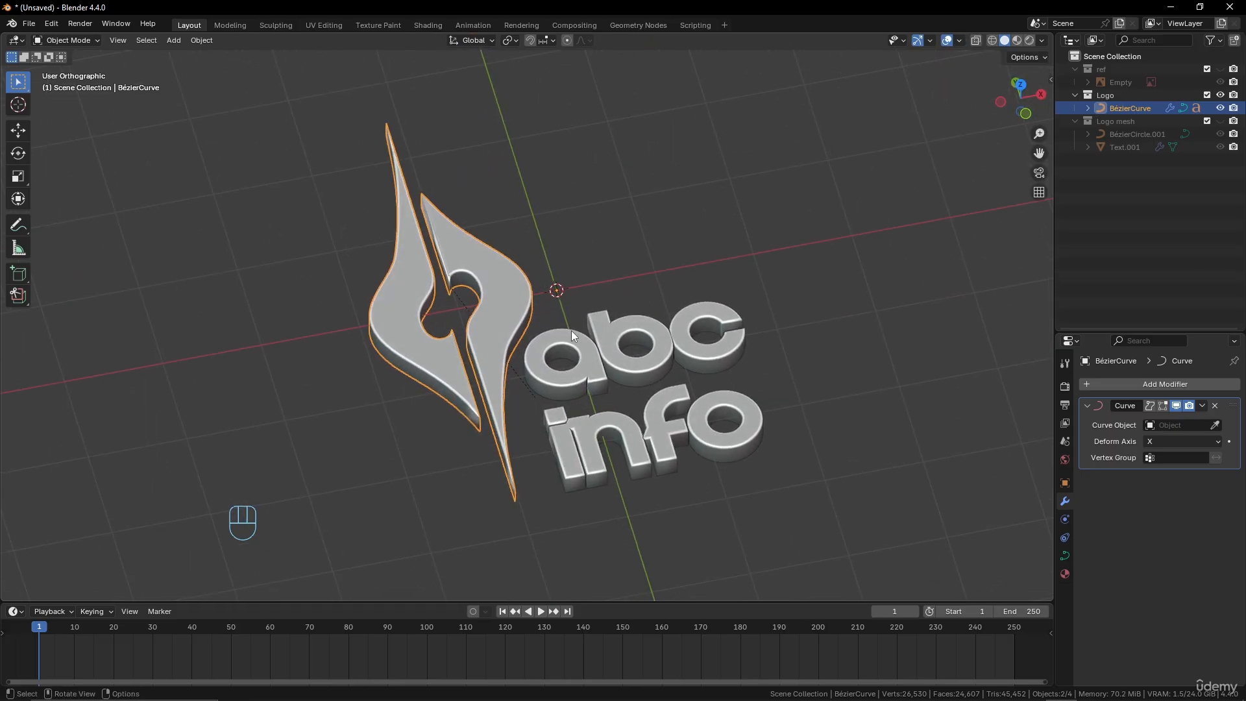